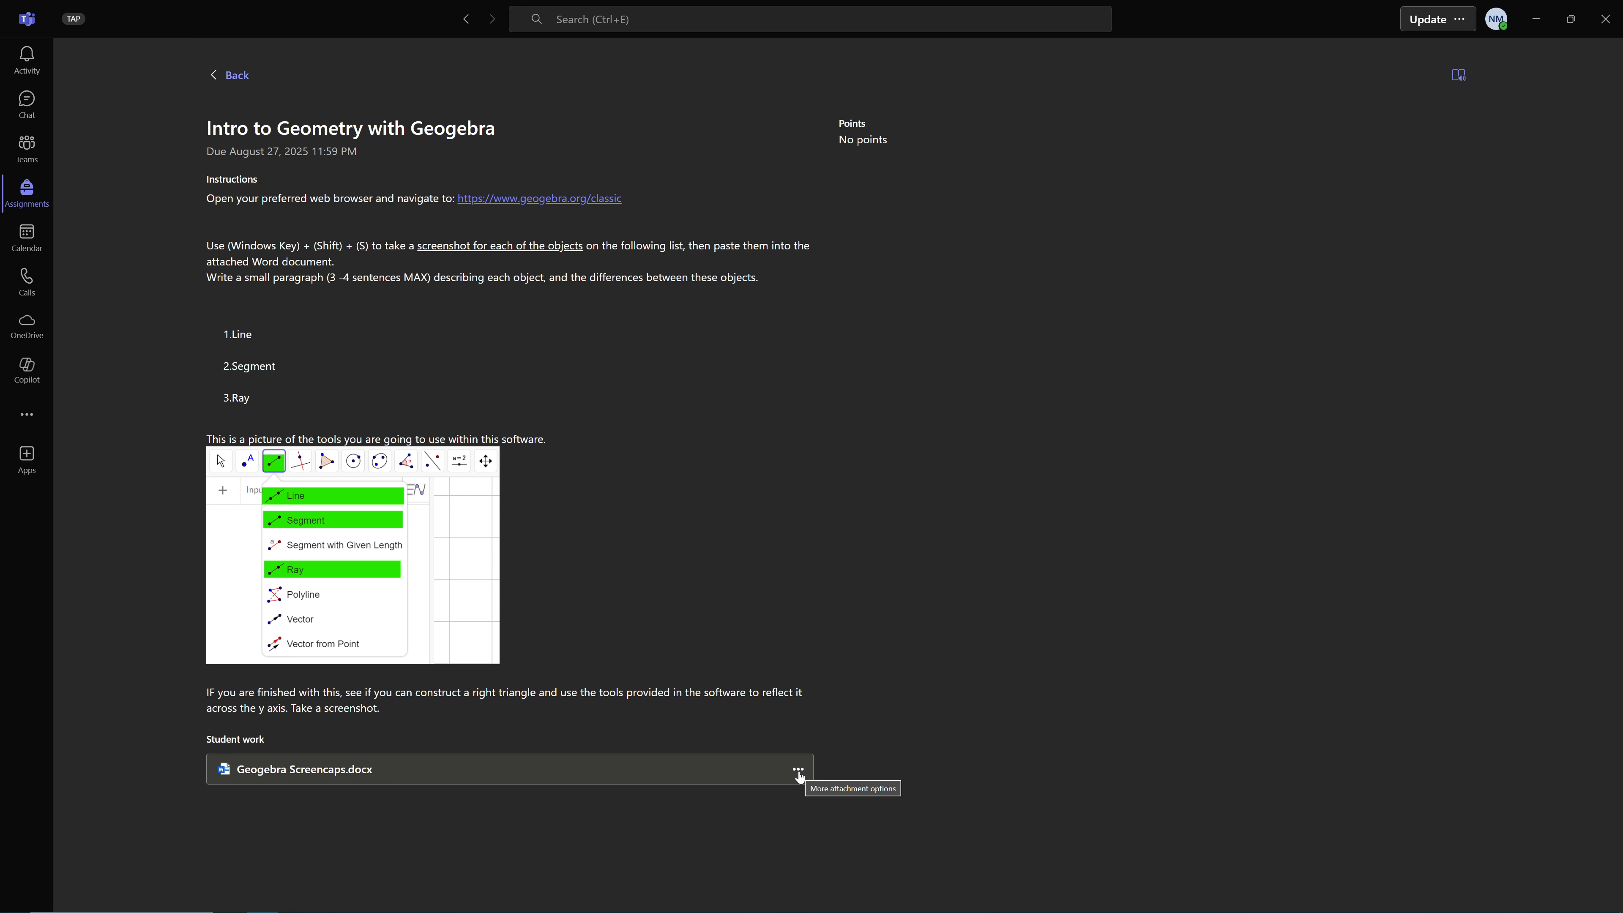
Open the assignment's attached Geogebra Screencaps.docx in the Word desktop app
left_click(798, 772)
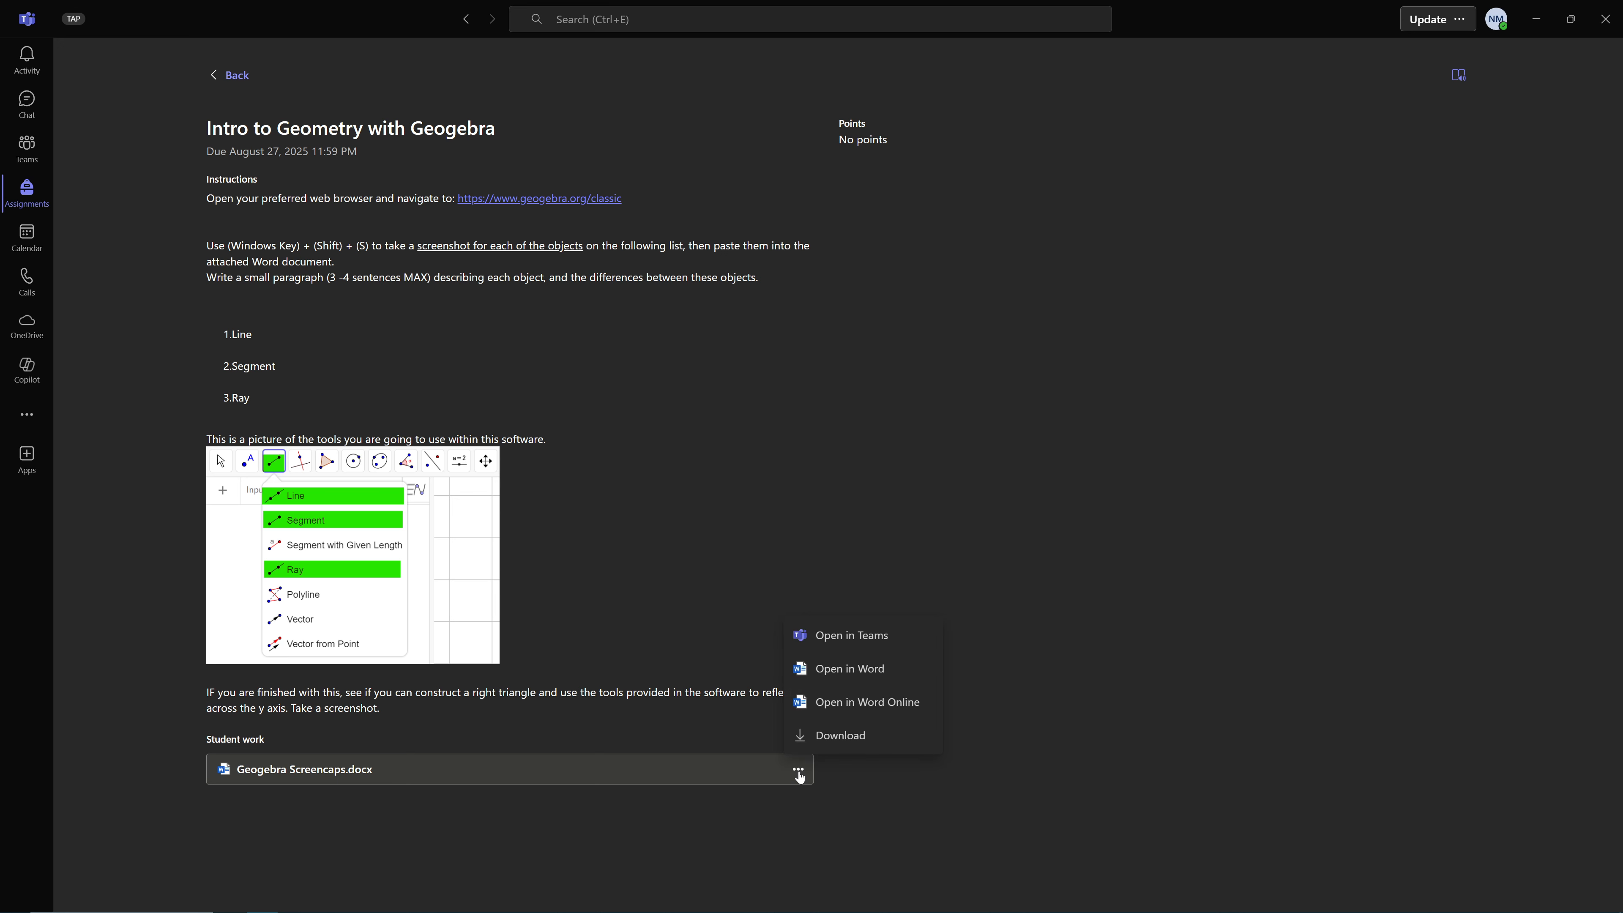
left_click(832, 681)
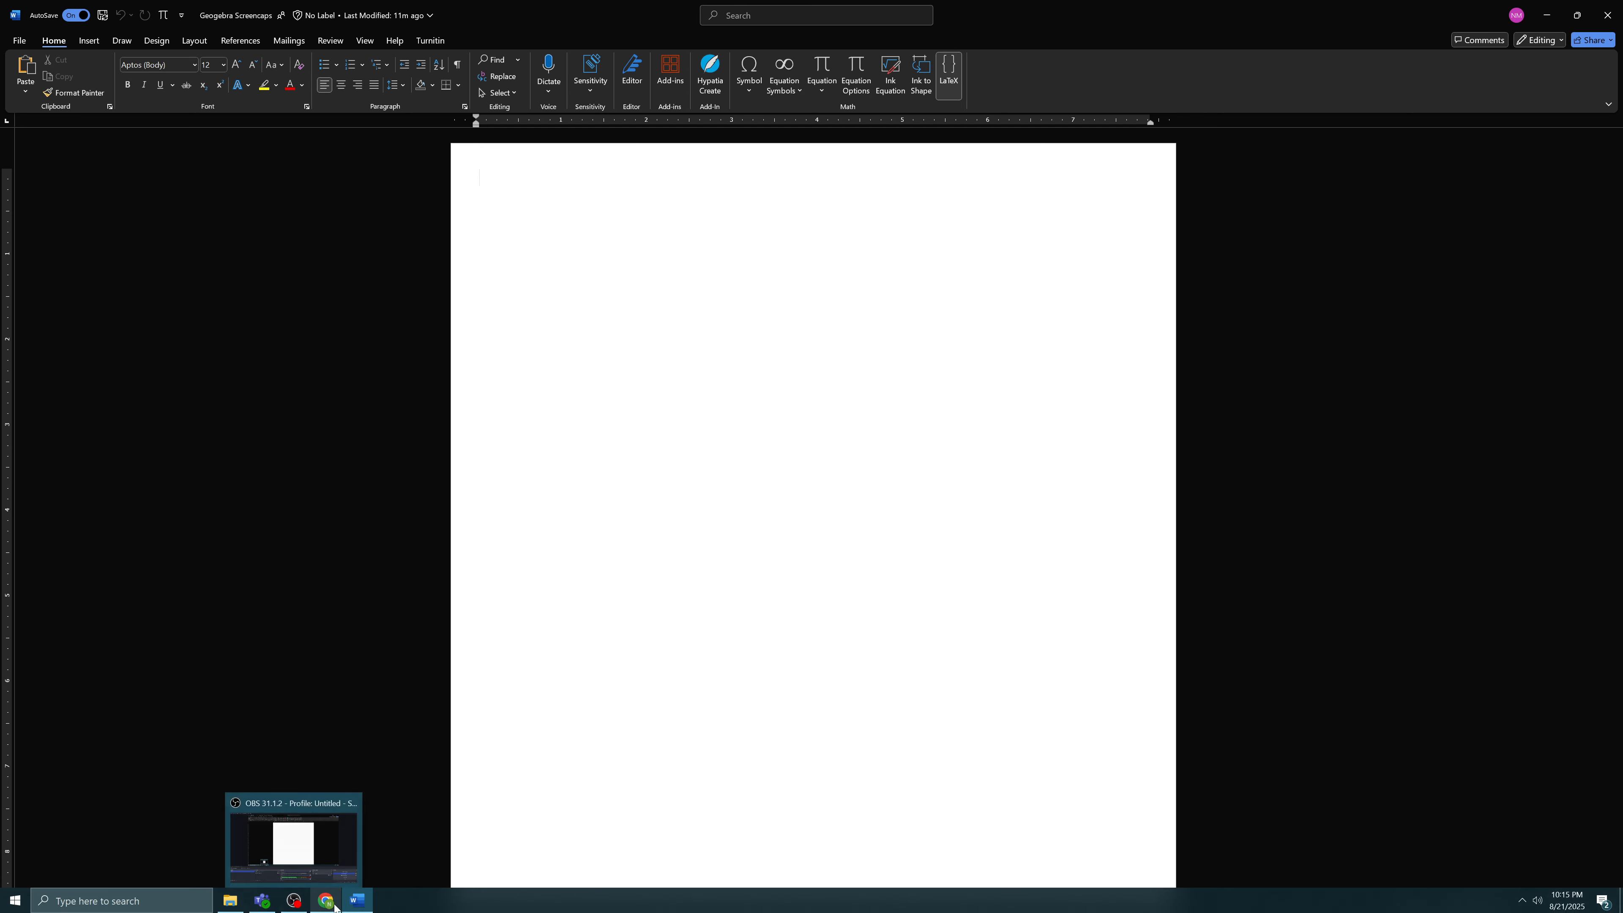
Switch back to the Teams assignment and open its geogebra.org/classic link, dismissing the list of GeoGebra views
left_click(262, 900)
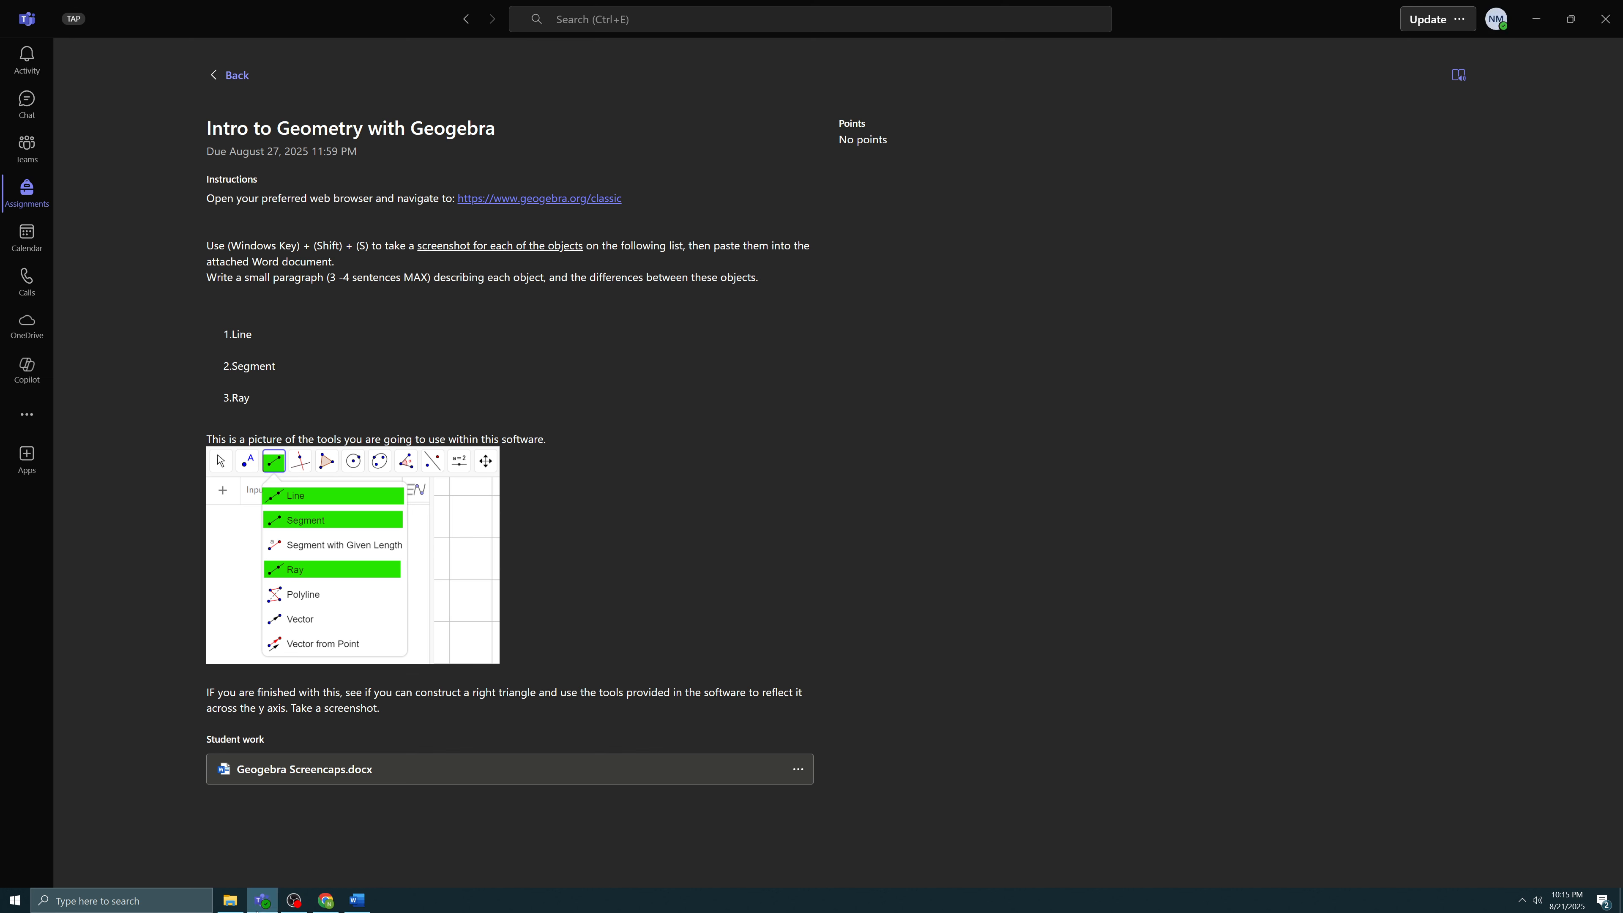
key("alt+Tab")
key("alt+Tab")
key("alt+Tab")
key("alt+Tab")
key("alt+Tab")
key("alt+Tab")
key("alt+Tab")
key("alt+Tab")
key("alt+Tab")
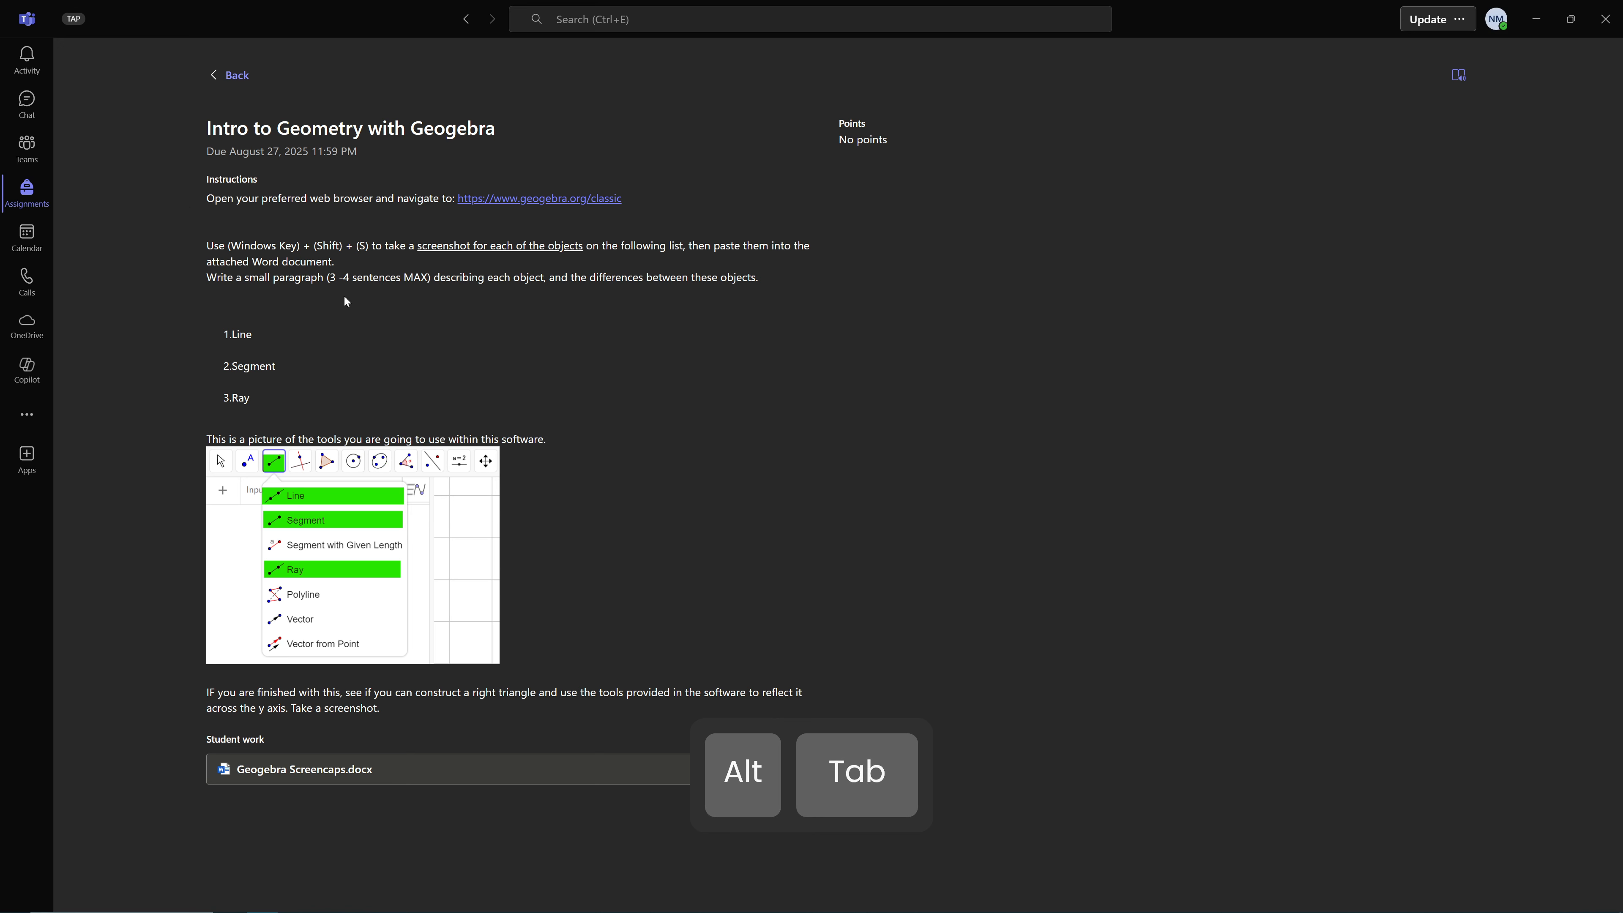
left_click_drag(206, 198, 414, 199)
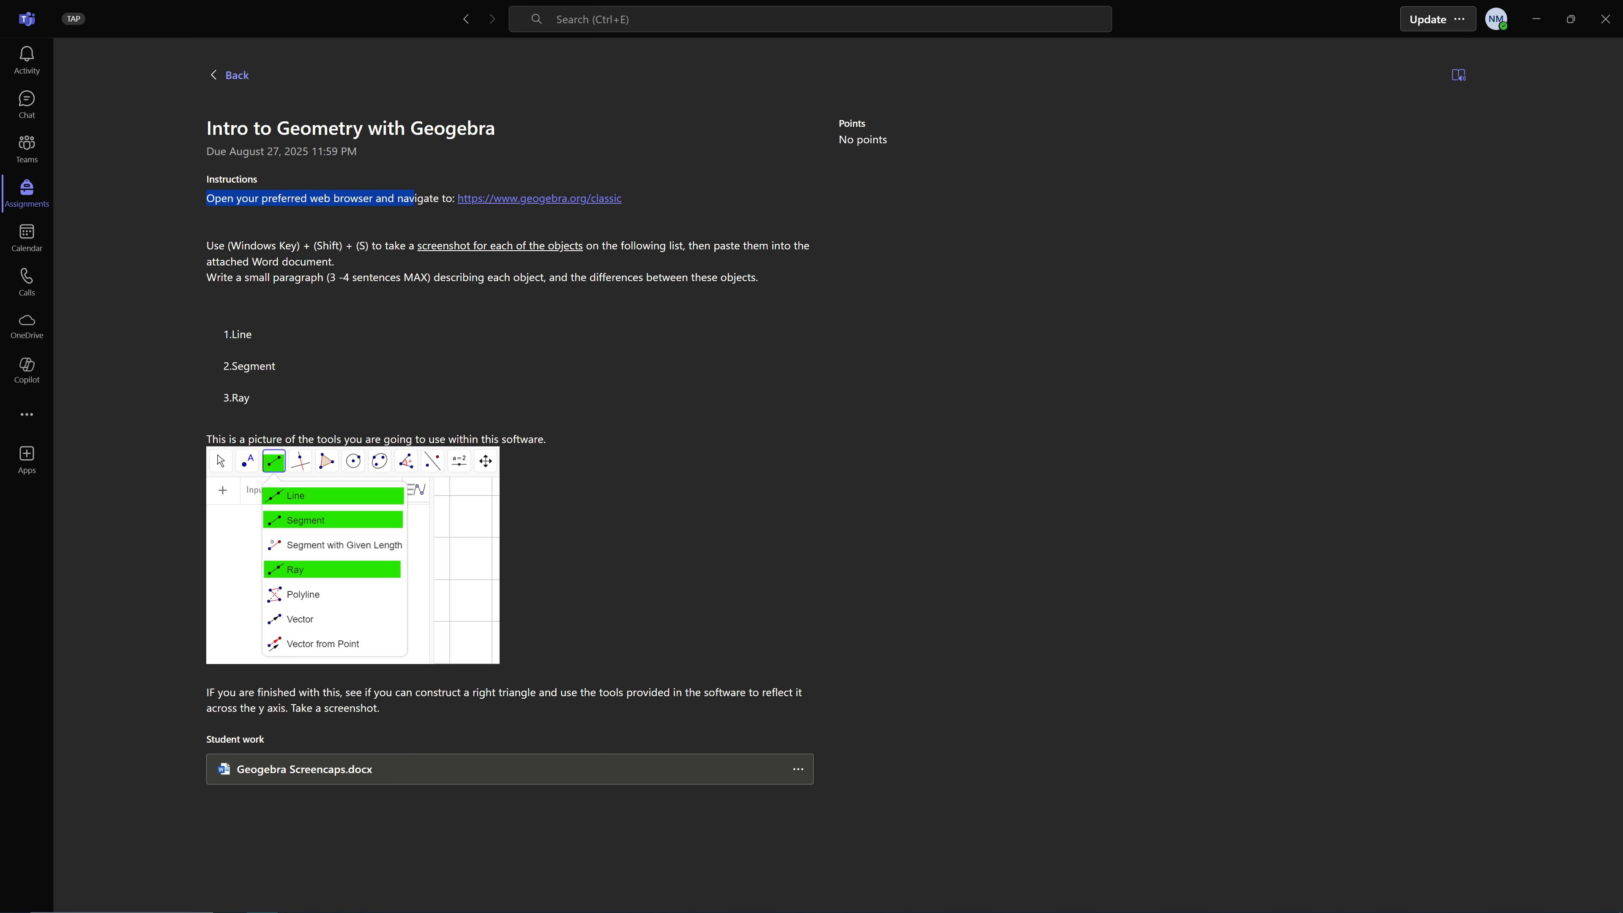
left_click(469, 203)
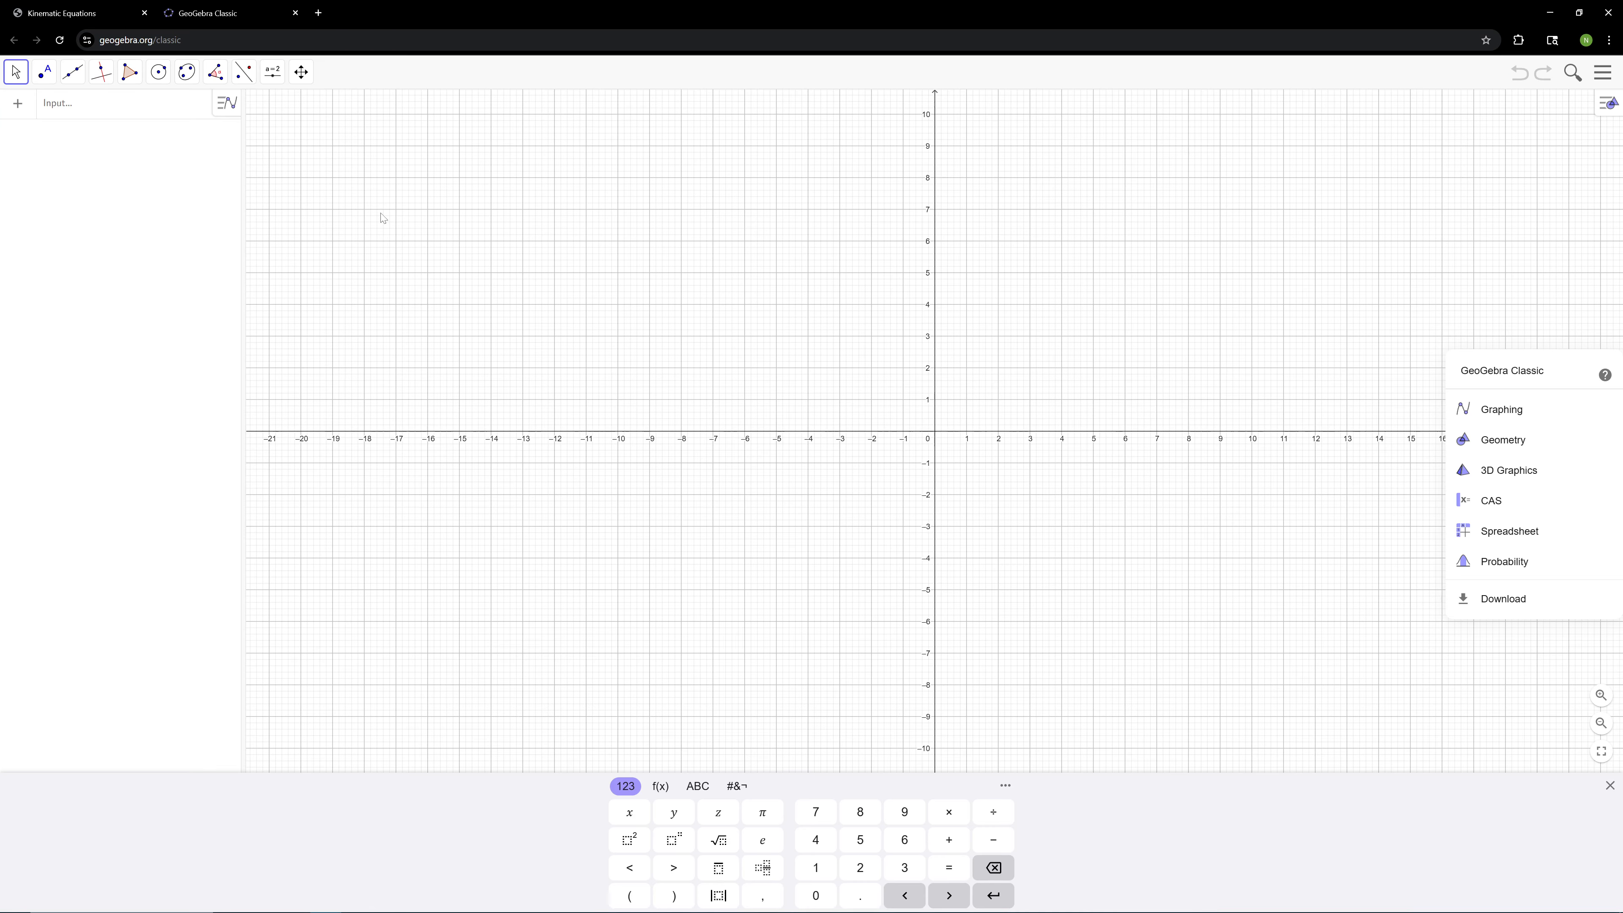
left_click(1238, 250)
left_click_drag(1025, 340, 905, 328)
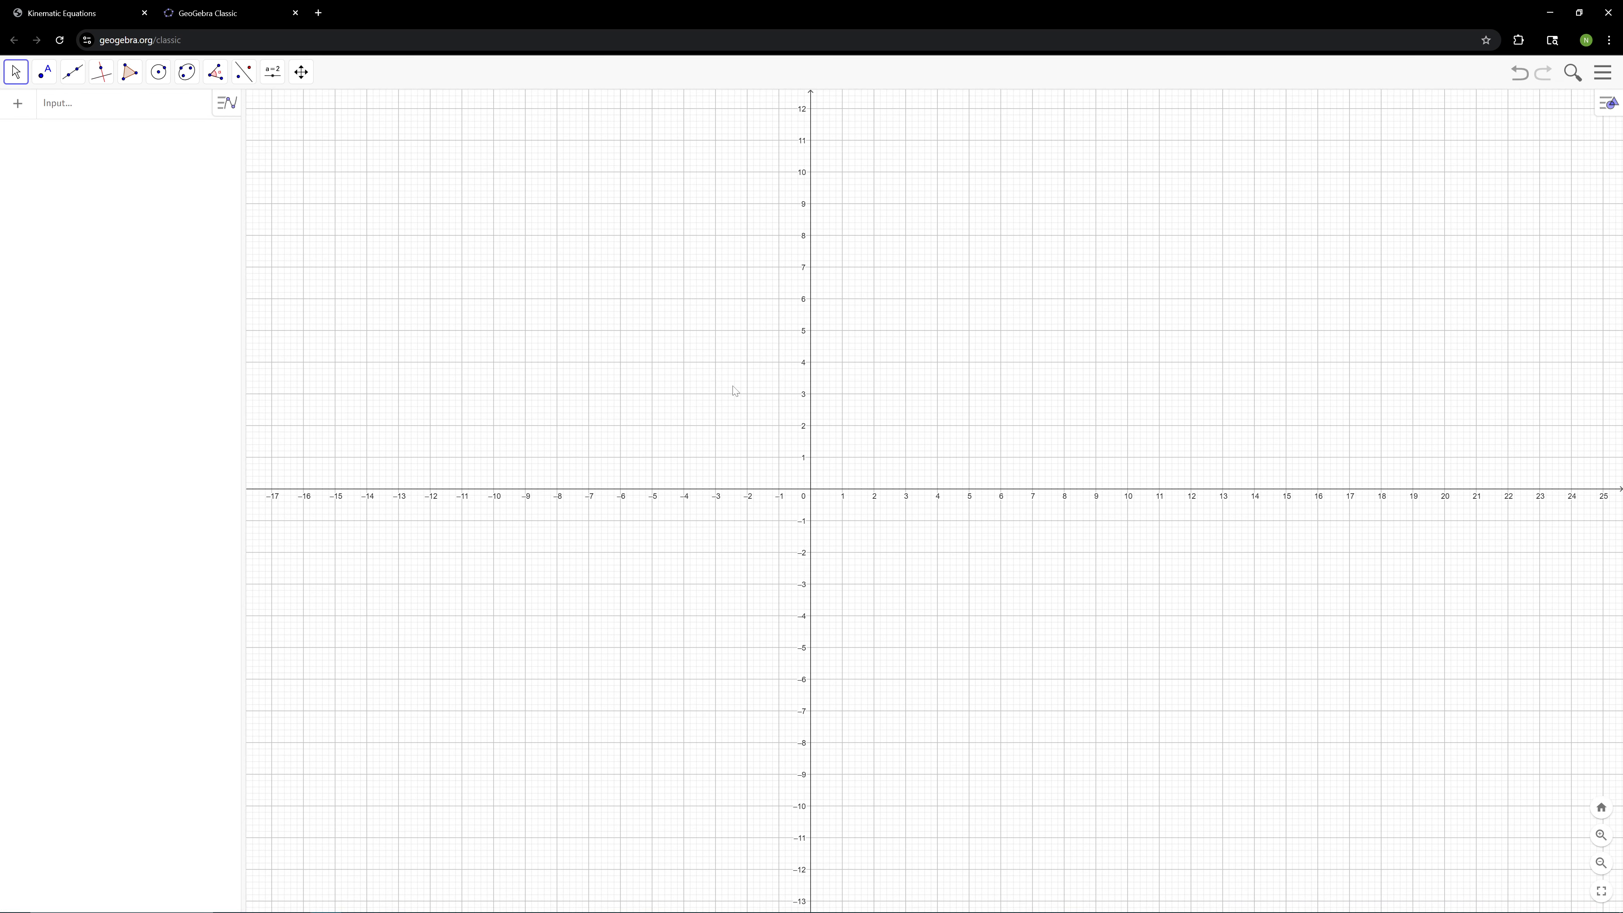
Hide the coordinate axes in the graphics view and show them again
right_click(867, 304)
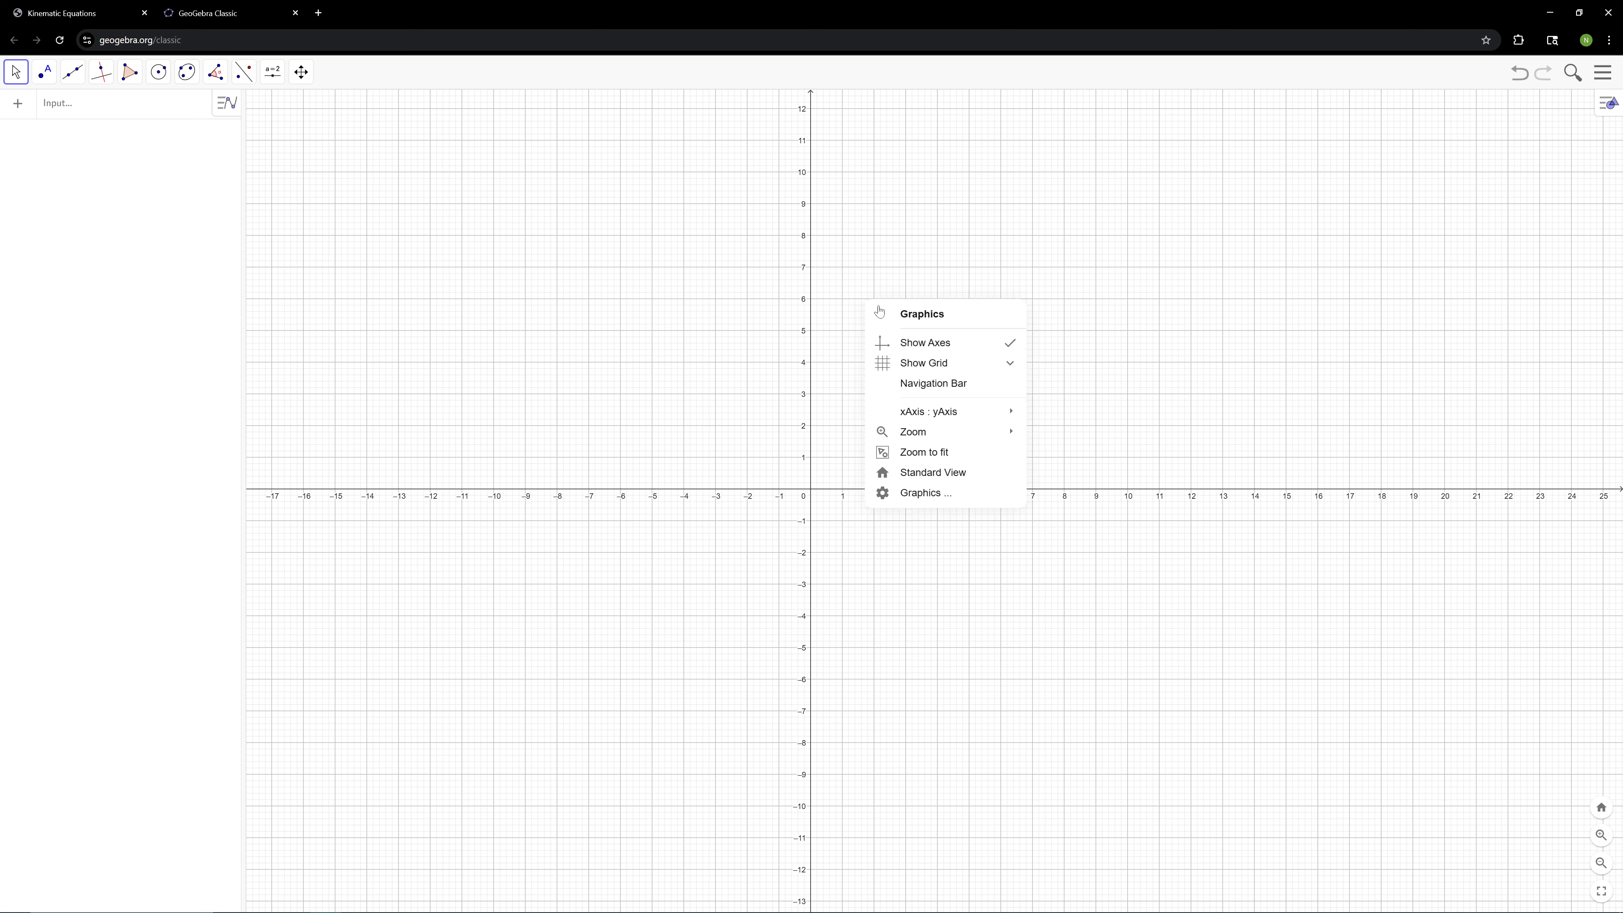
left_click(1002, 346)
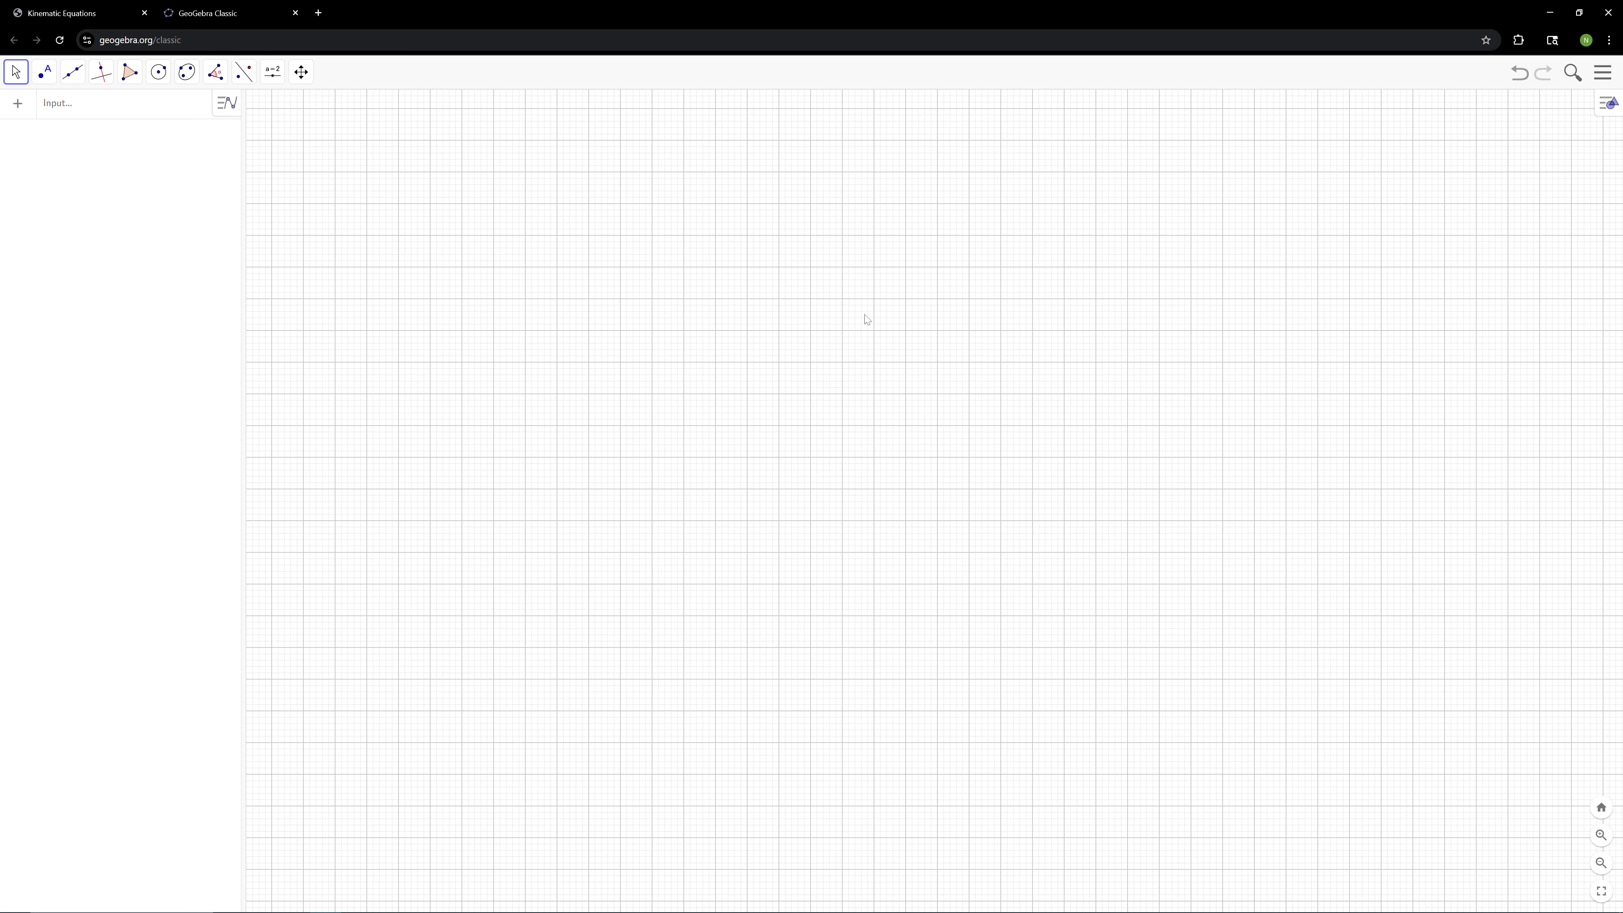
right_click(850, 313)
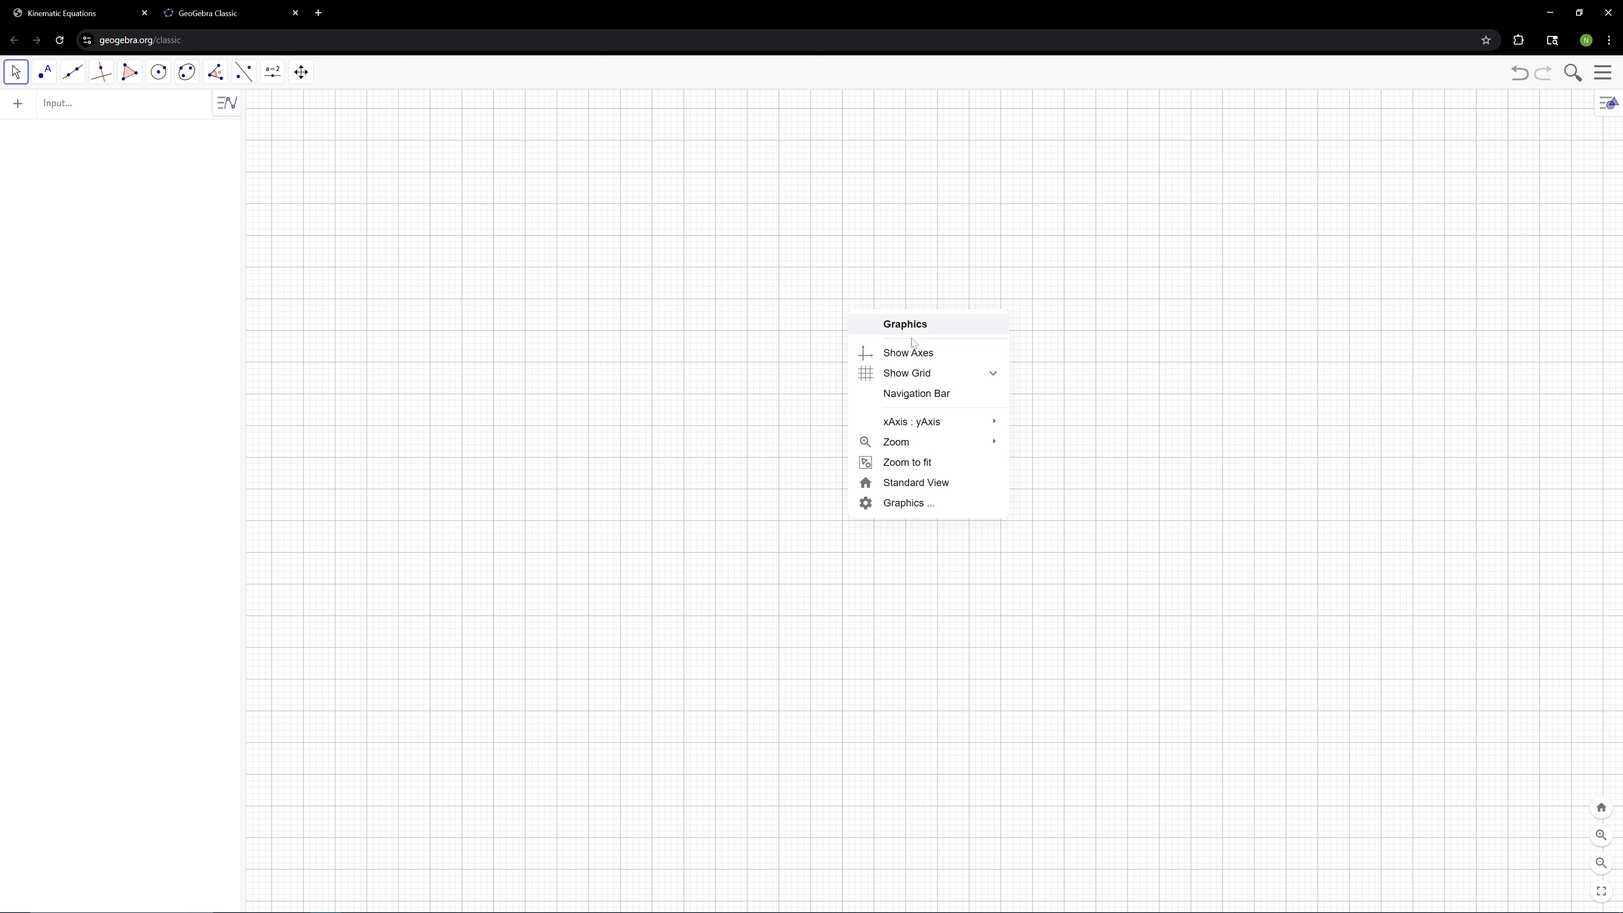
left_click(941, 363)
Set the graphics view's grid to Major Gridlines
right_click(873, 334)
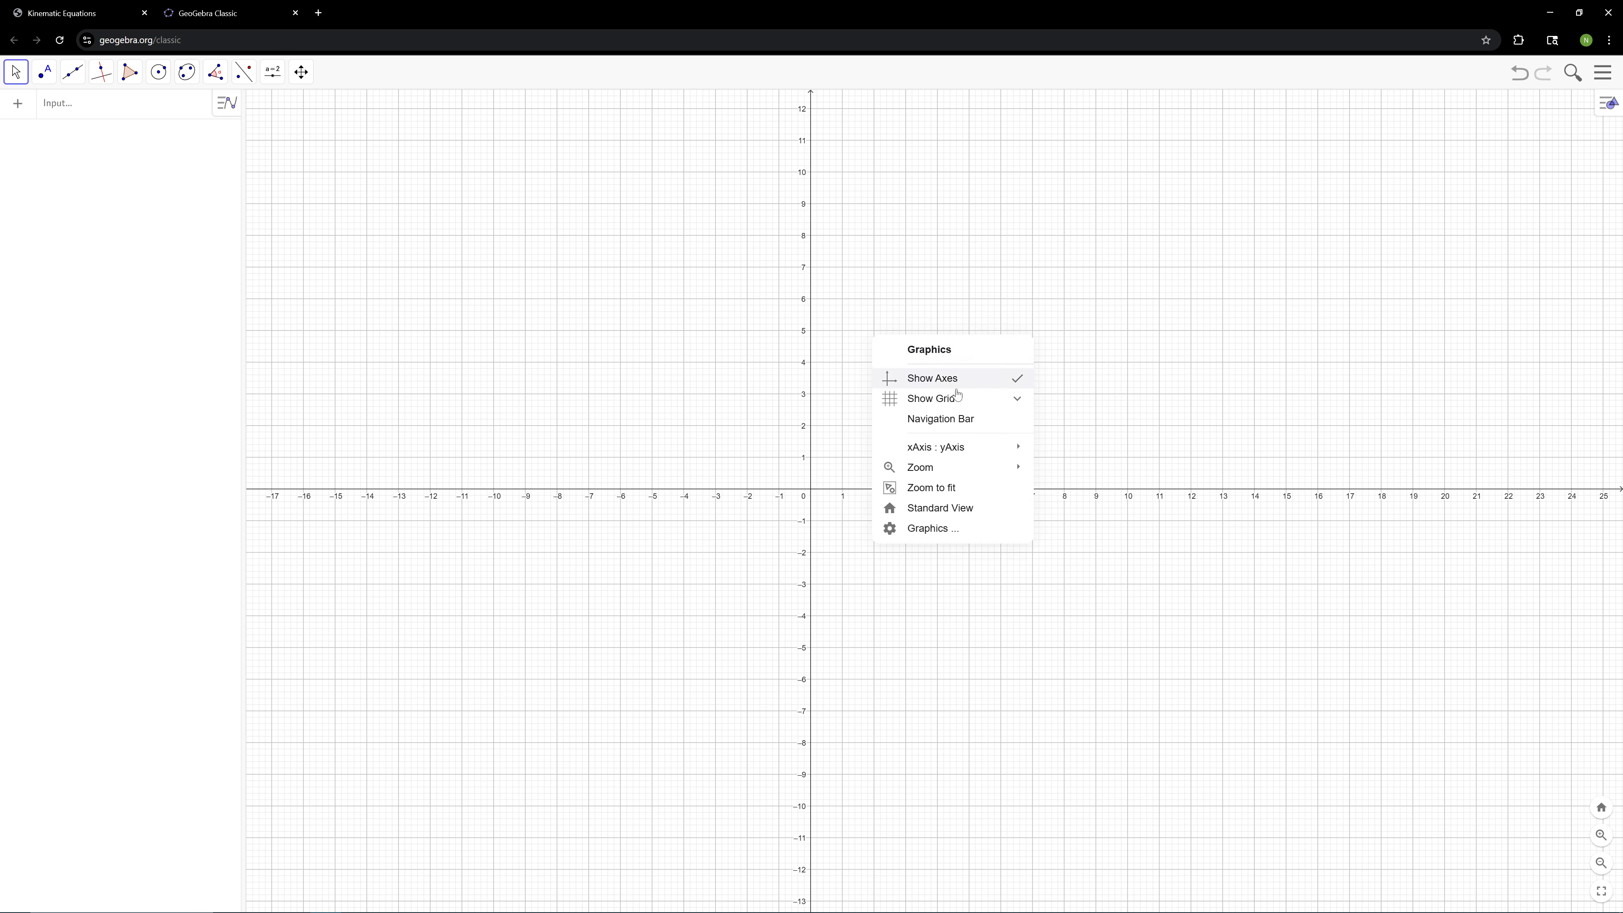
left_click(999, 402)
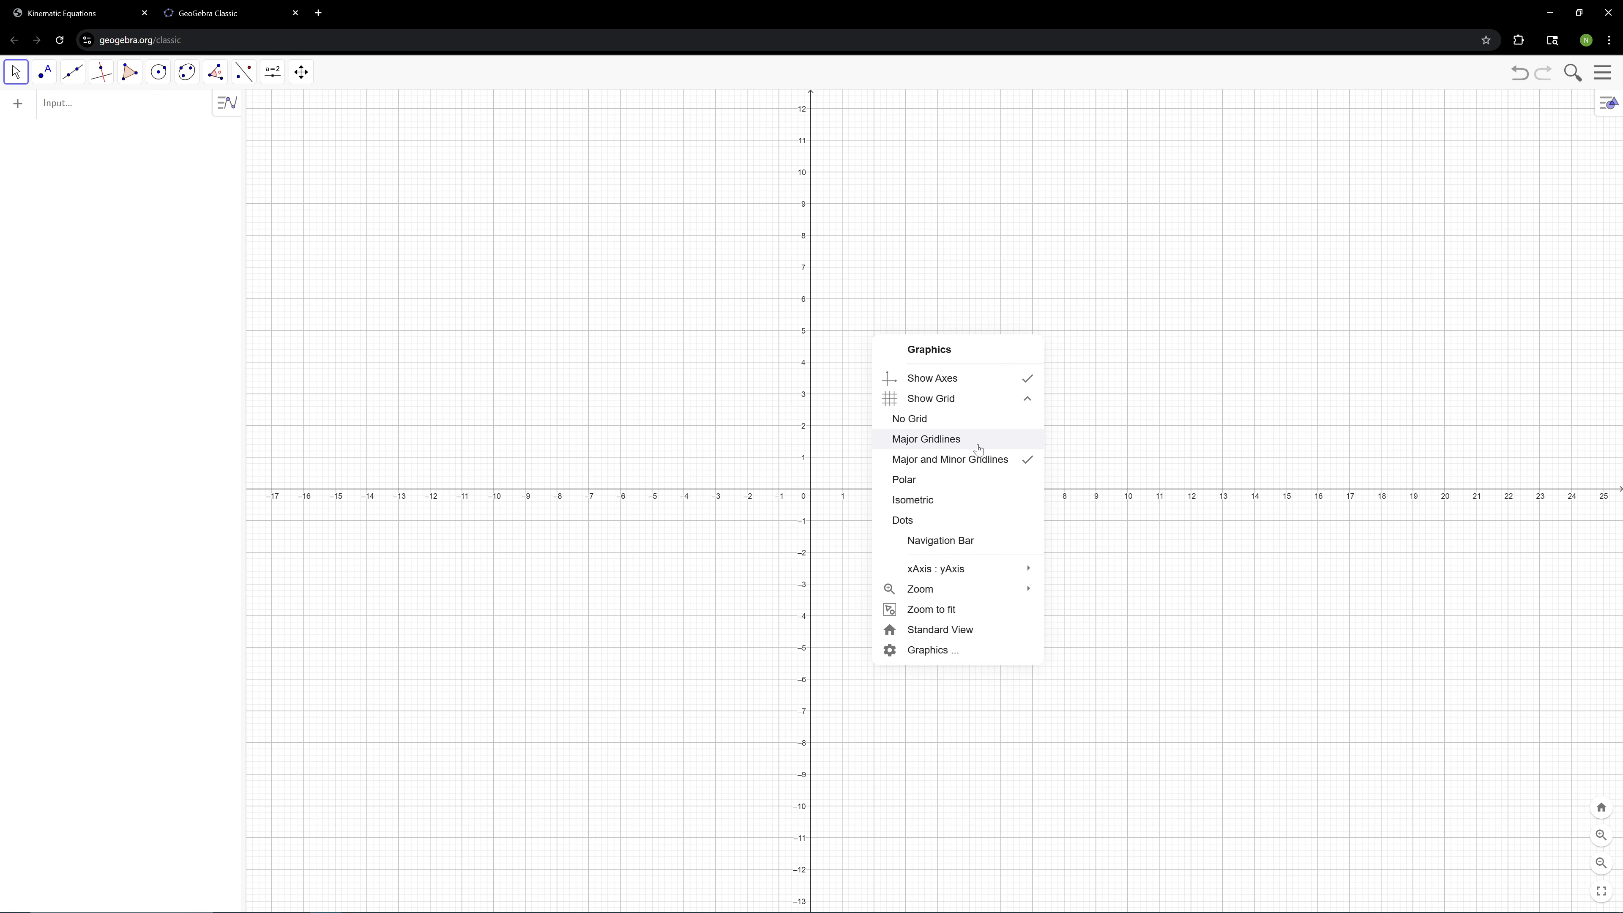
left_click(978, 449)
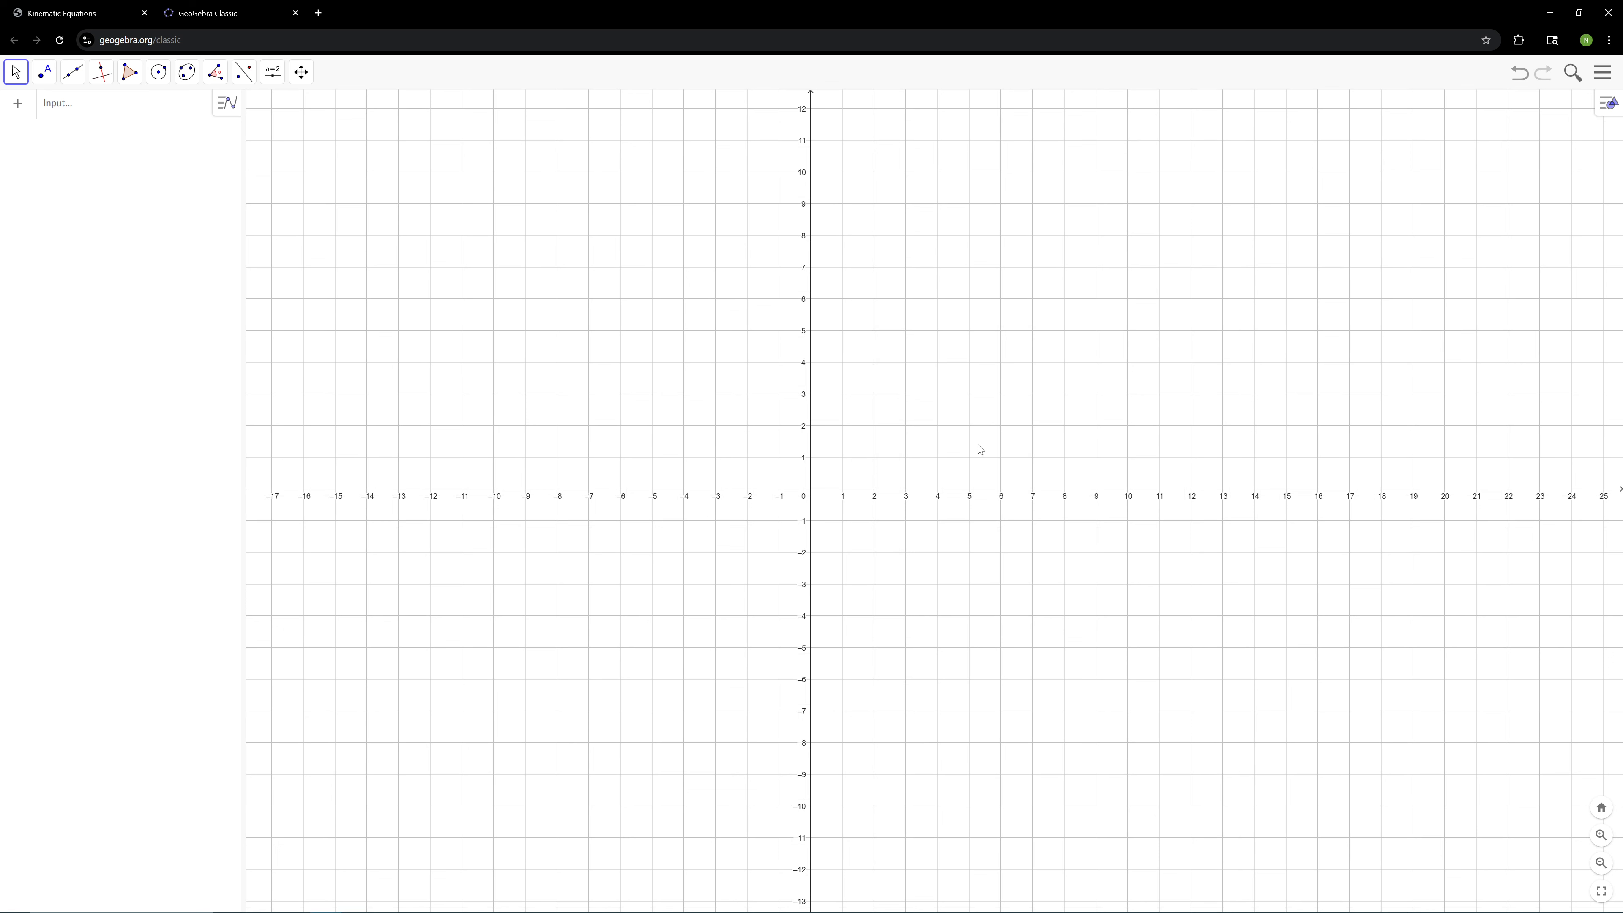
Switch the grid style to Dots and back to Major Gridlines
right_click(981, 449)
left_click(988, 452)
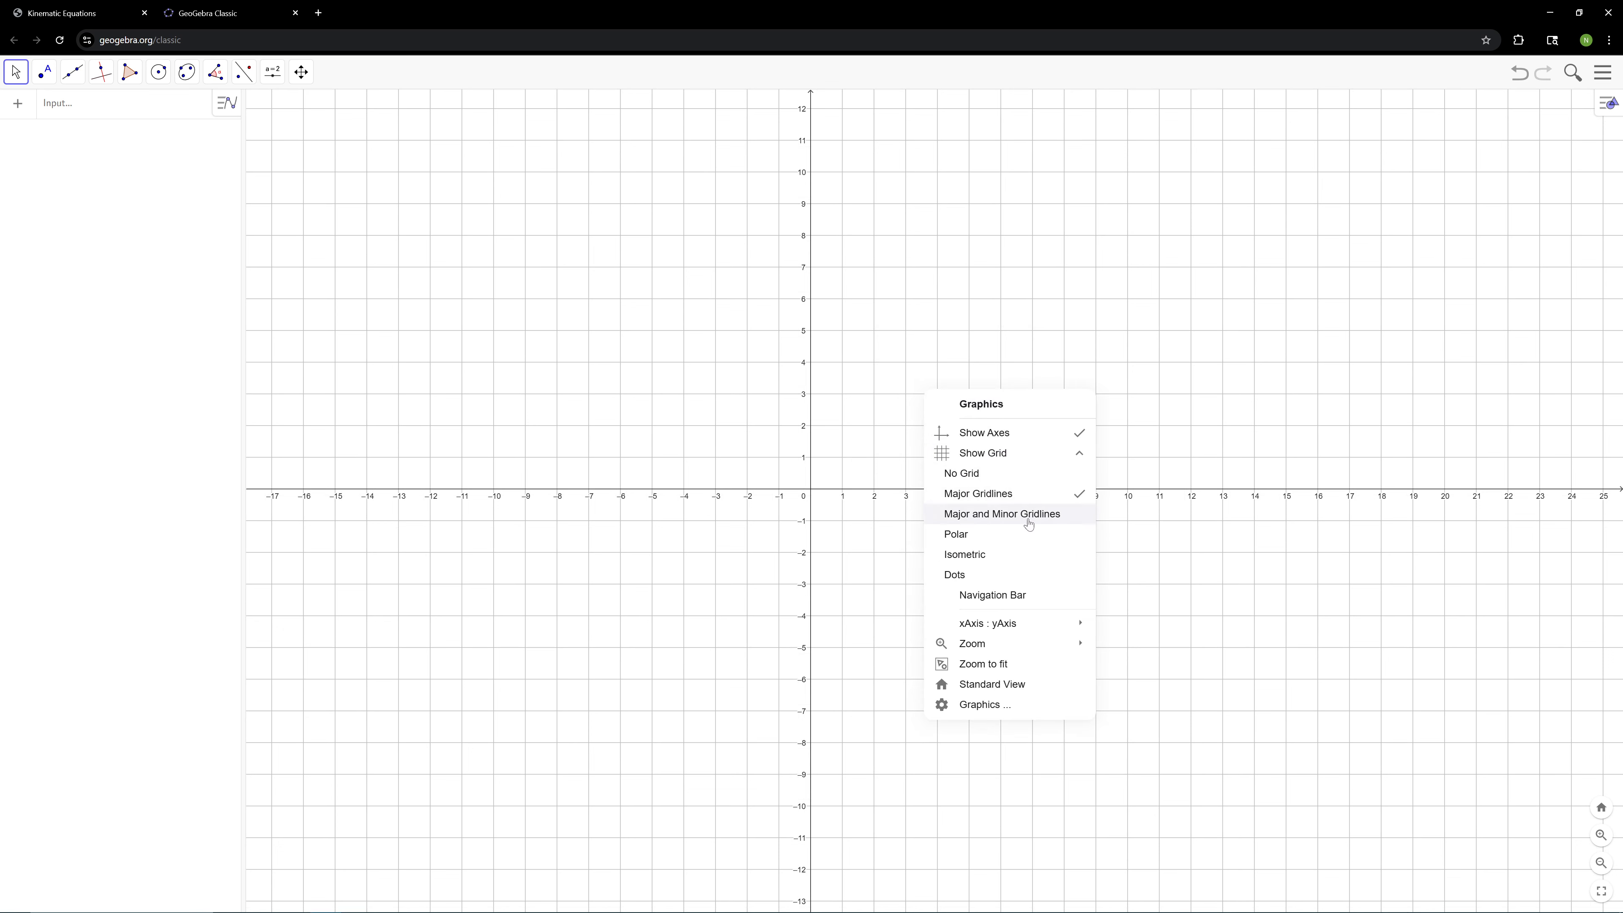
left_click(1022, 573)
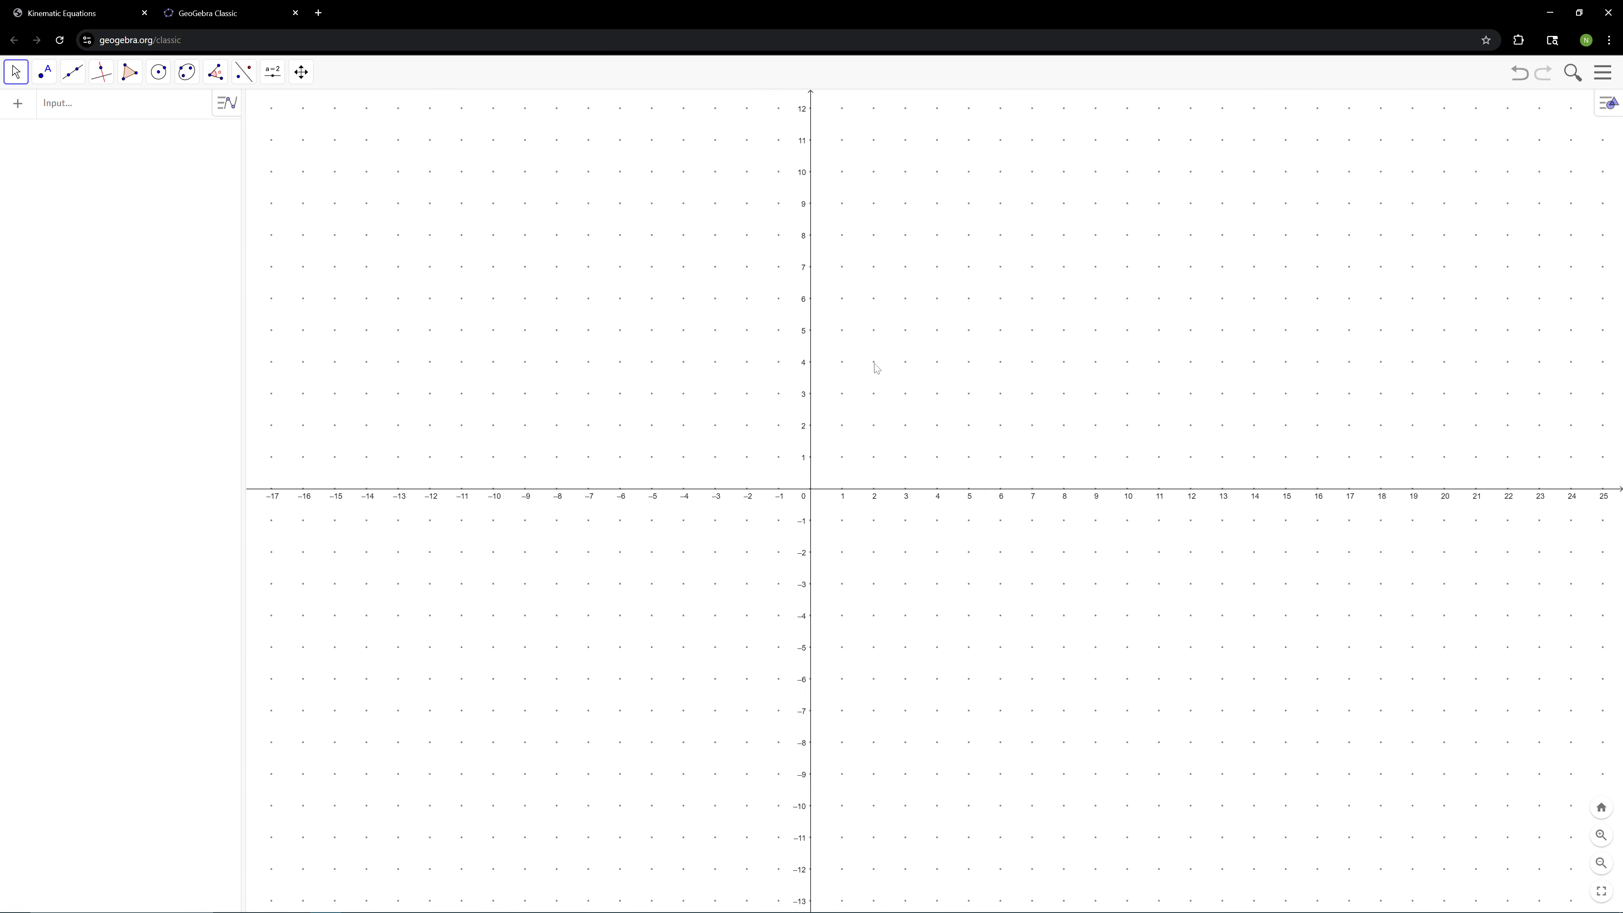
right_click(938, 330)
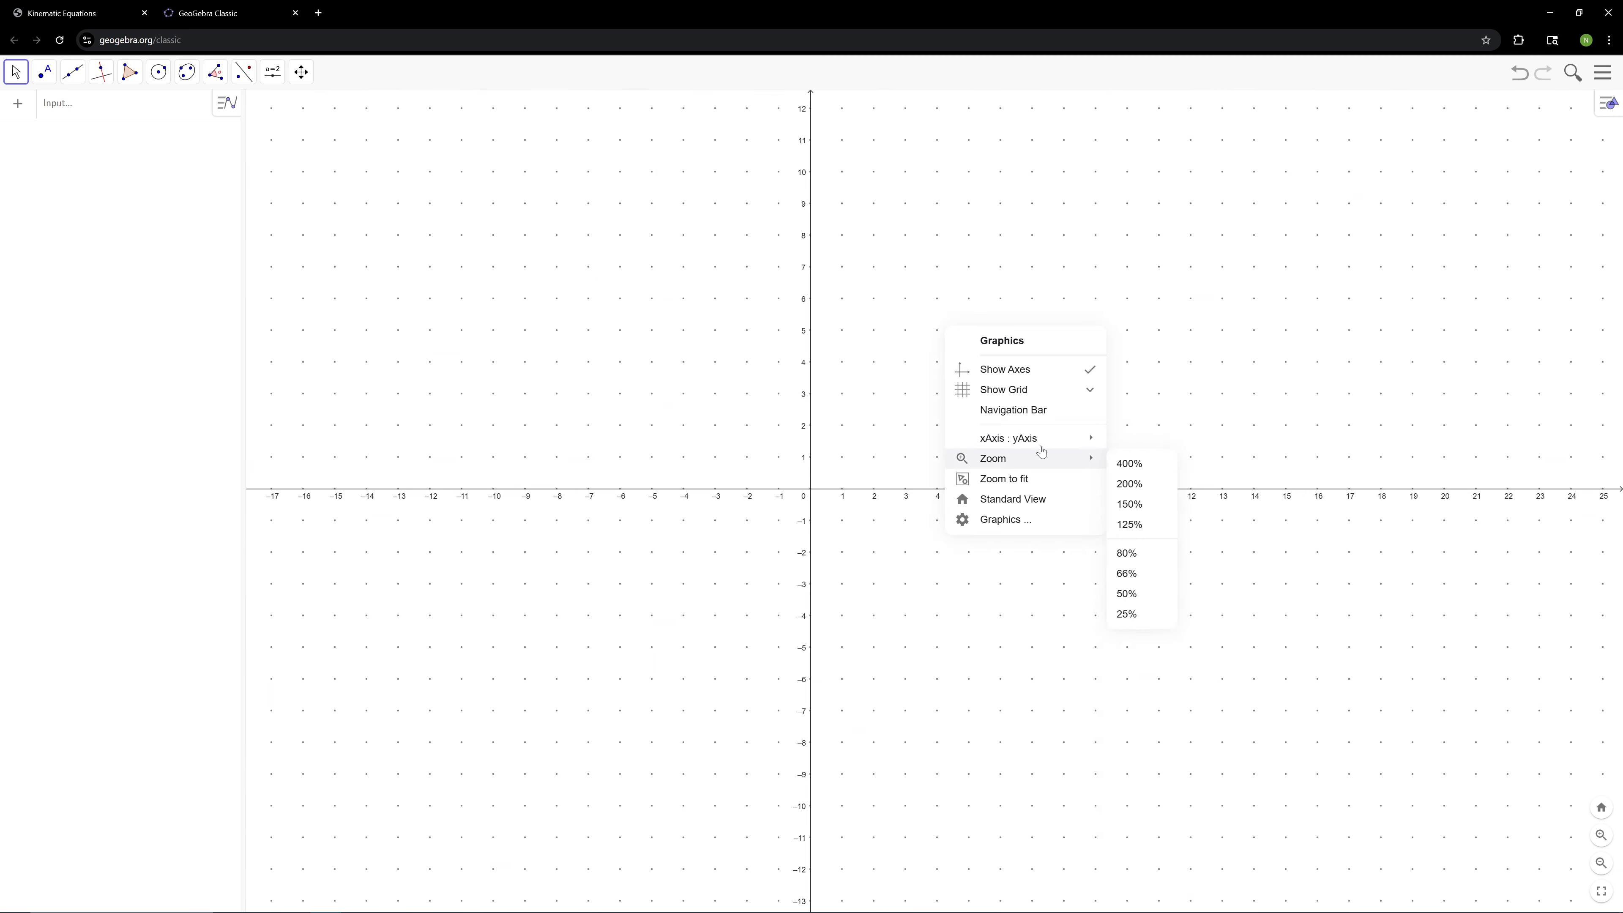
left_click(1046, 398)
left_click(1045, 435)
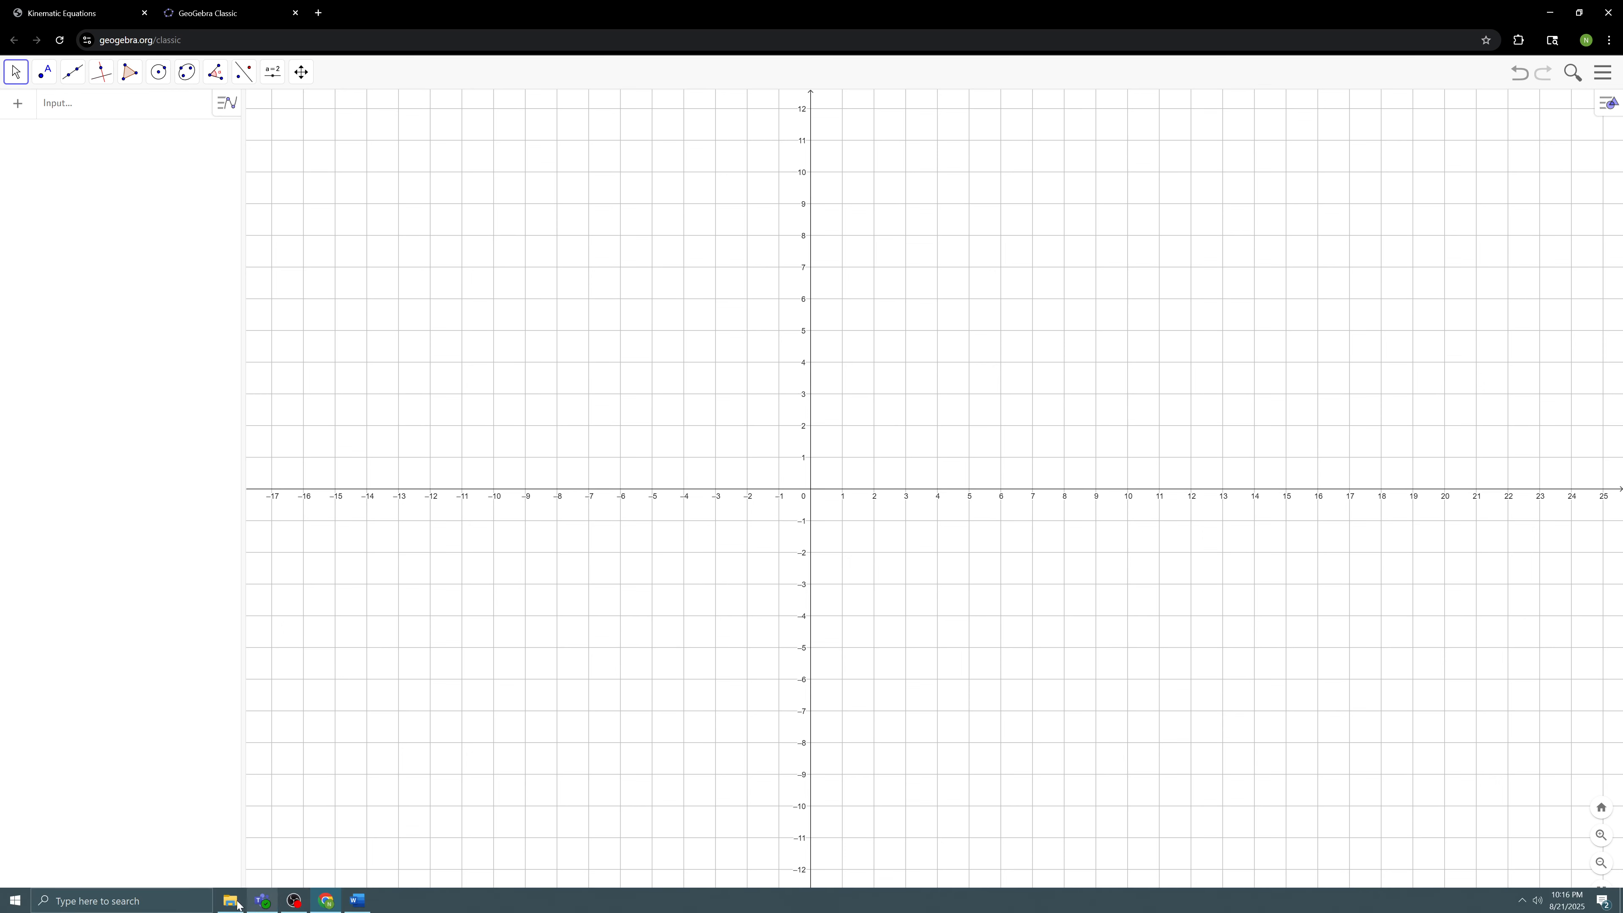
Search Windows for GeoGebra and launch the installed GeoGebra Classic desktop app
left_click(131, 898)
type("geogebr")
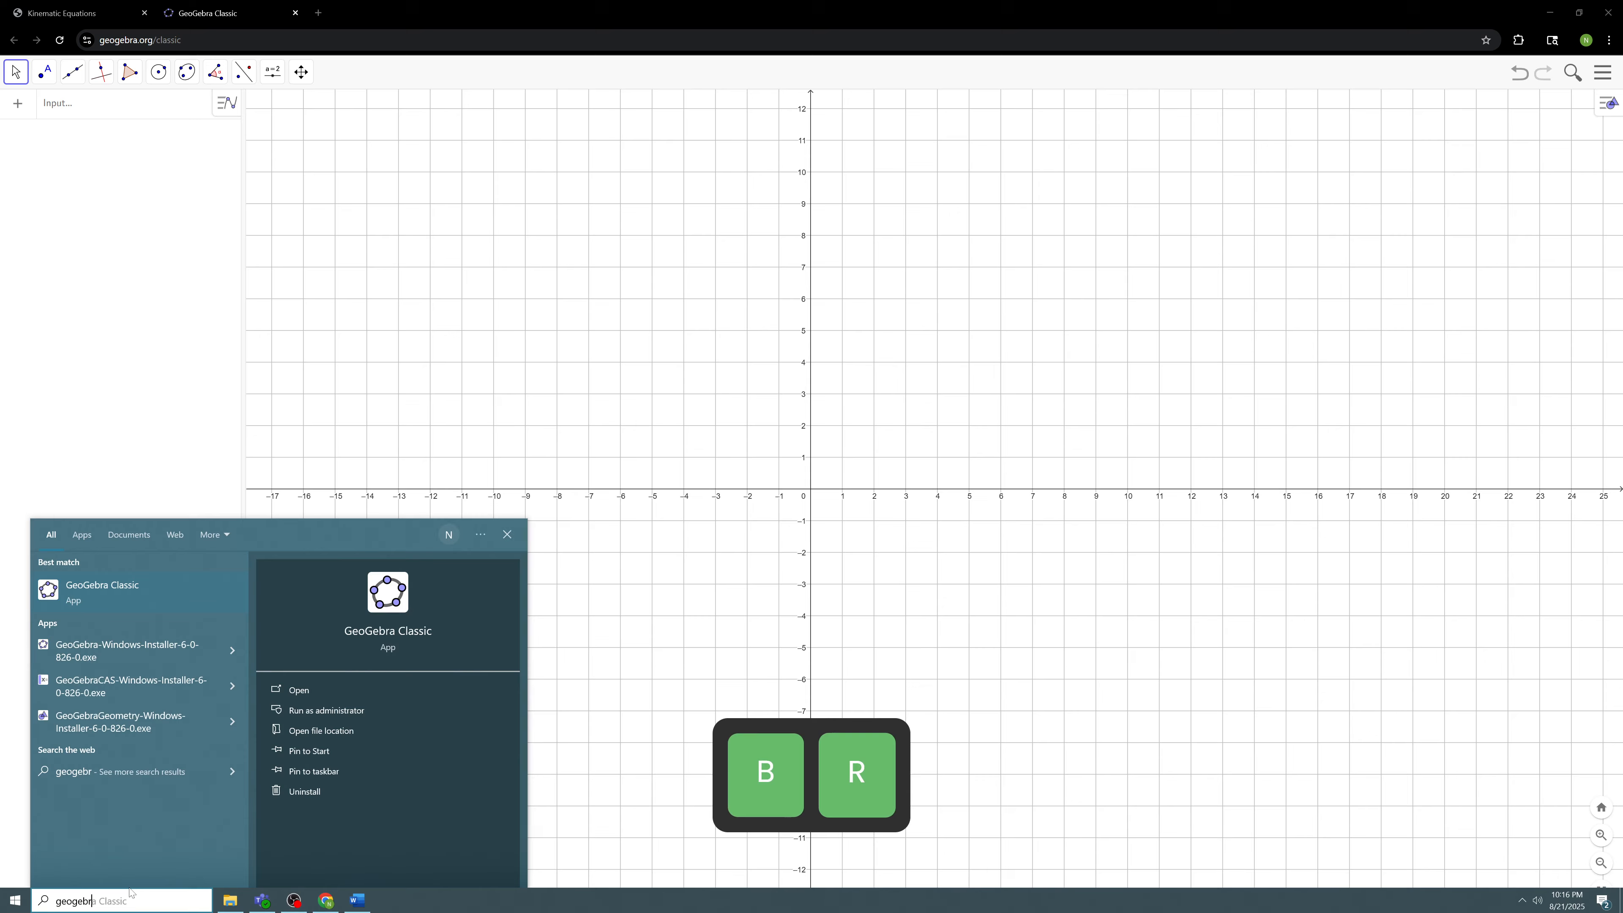
key("Return")
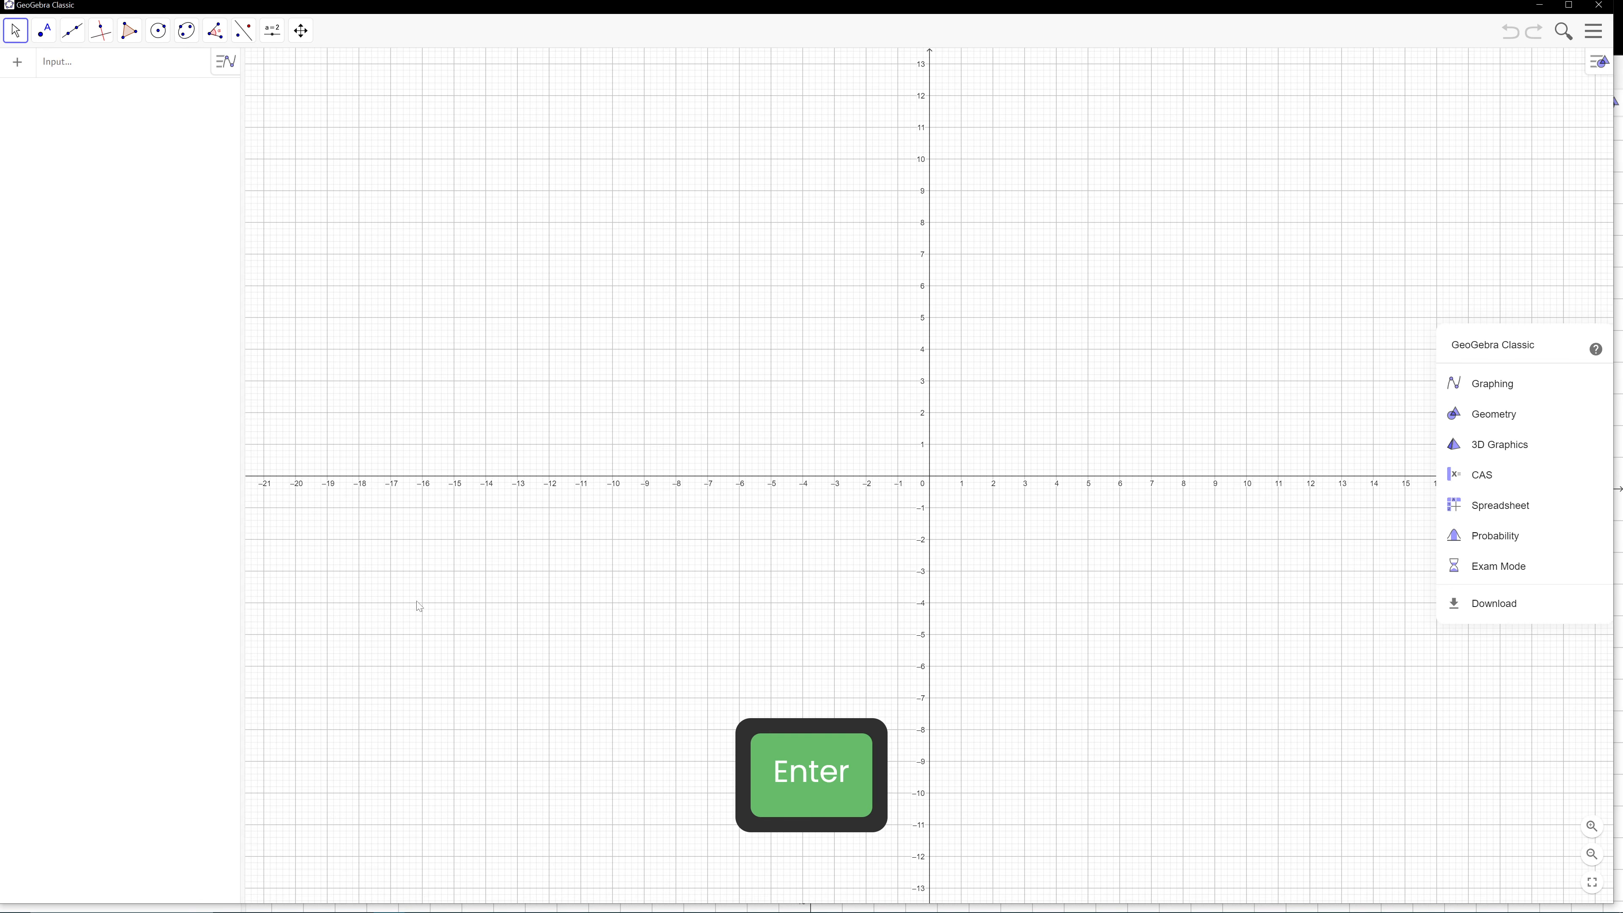
Show only Major Gridlines in the desktop app's graphics view
left_click_drag(1112, 268, 957, 243)
right_click(895, 281)
left_click(984, 344)
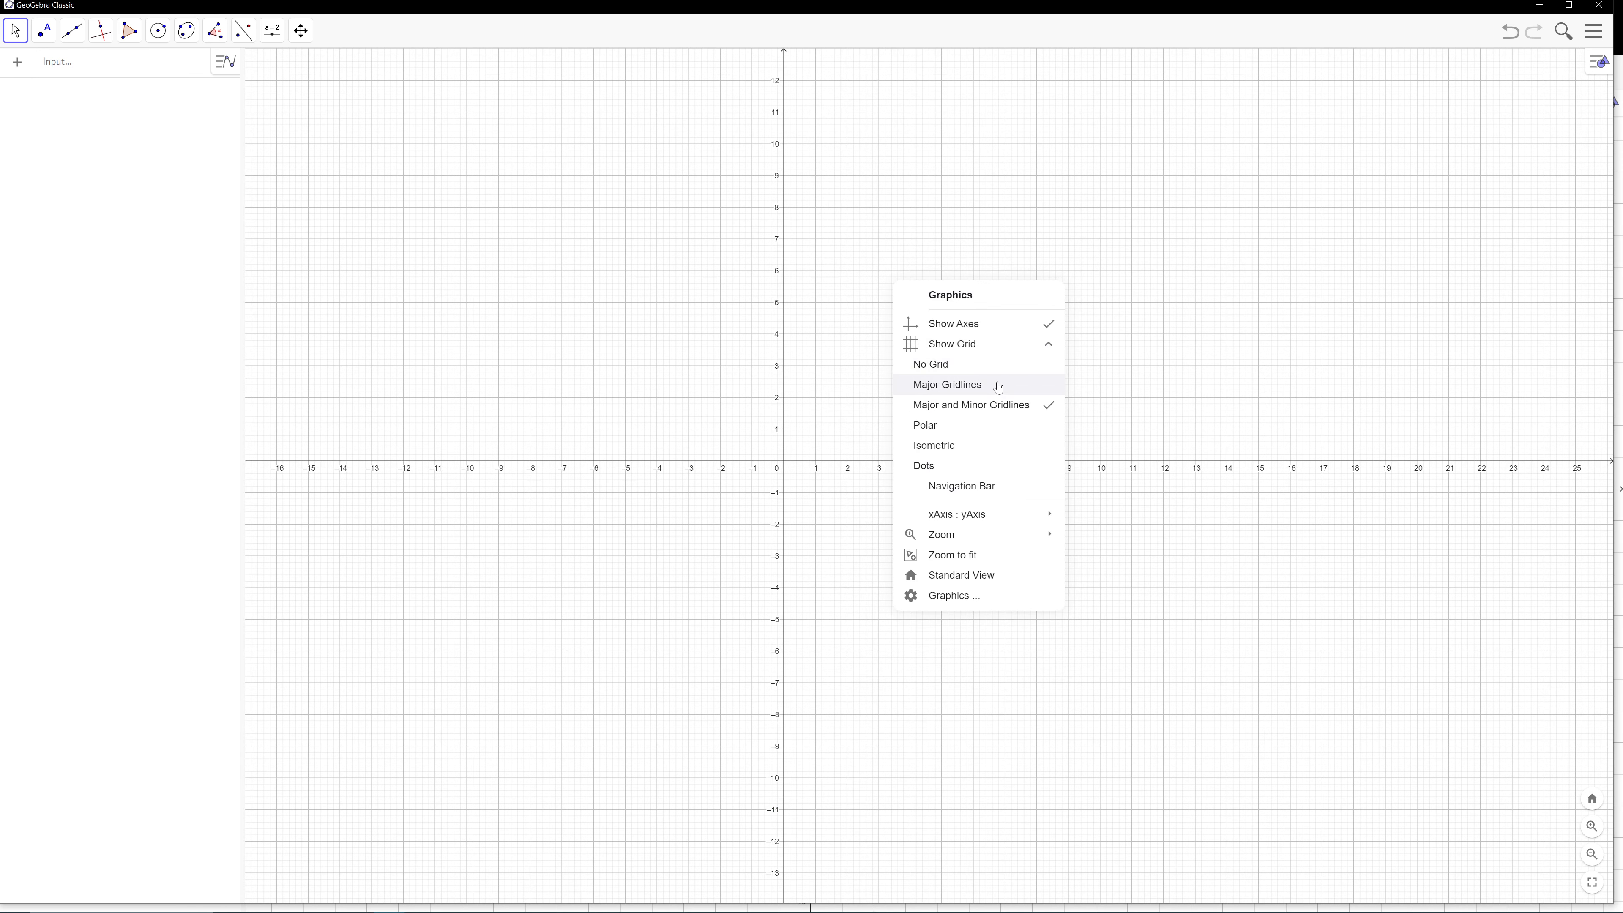
left_click(998, 384)
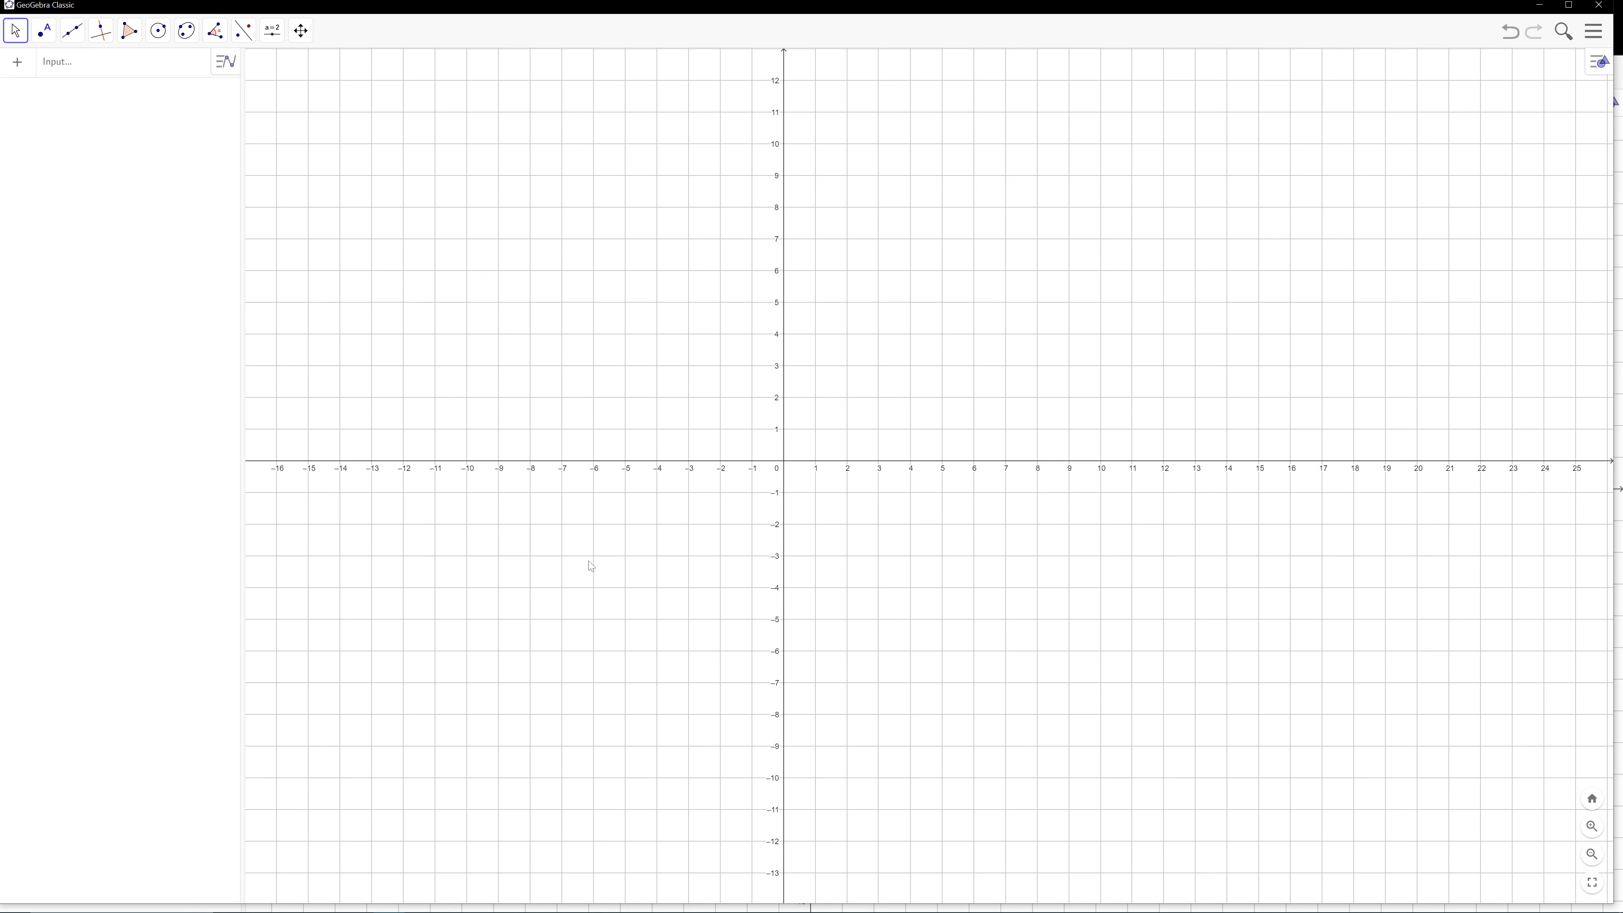
Return to the Teams assignment and review the instructions for taking screenshots and the list of required objects
key("alt+Tab")
key("alt+Tab")
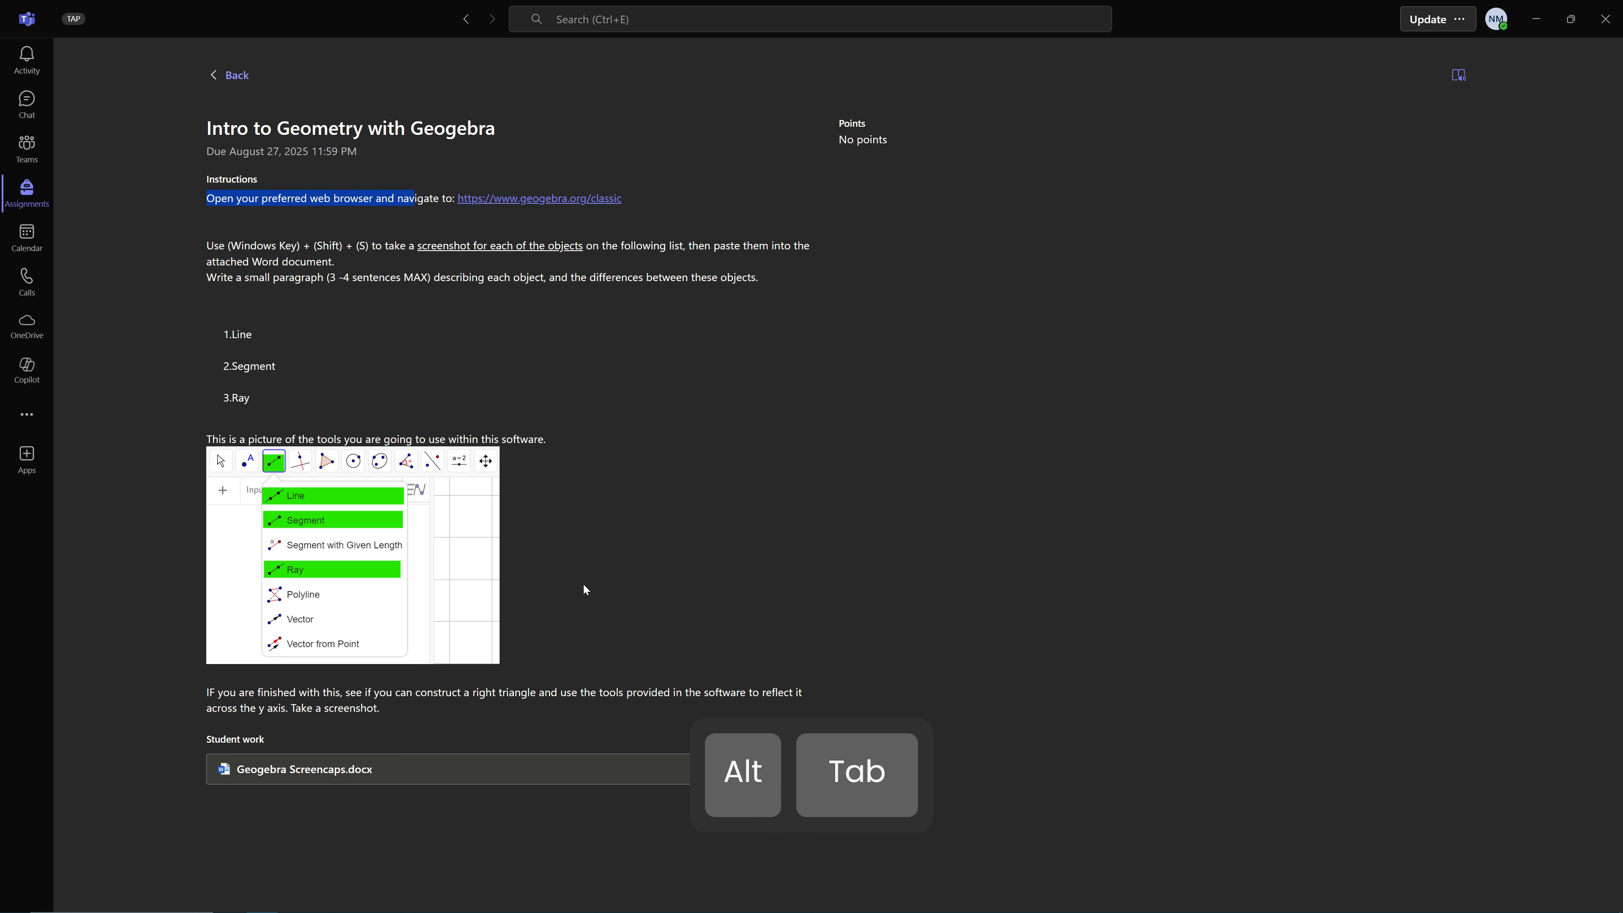
left_click(690, 462)
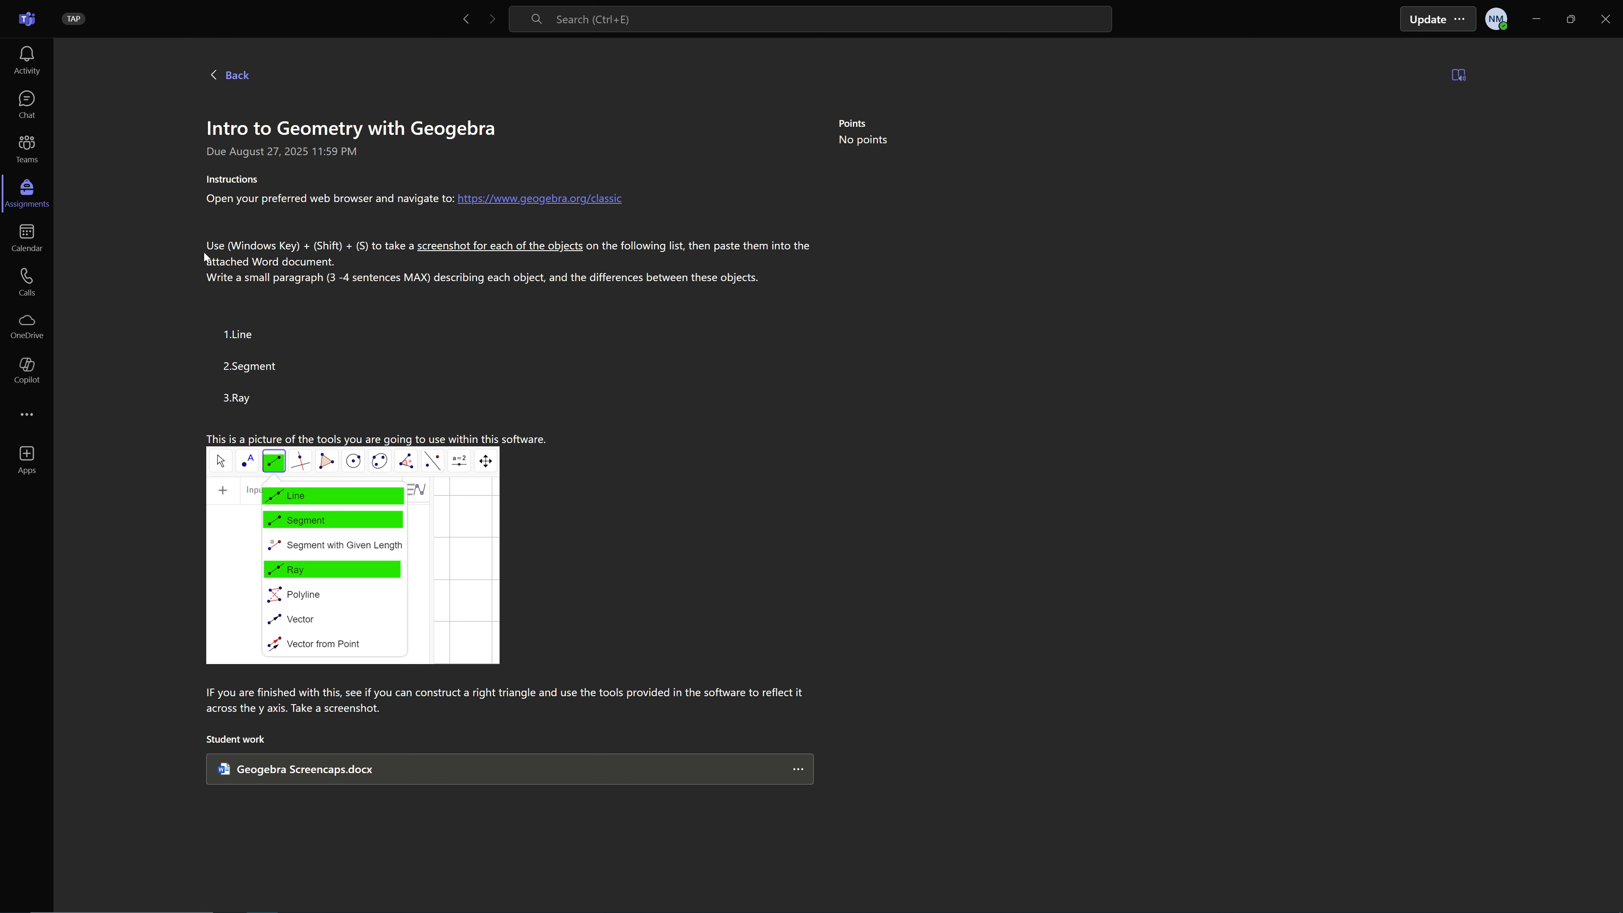
left_click_drag(206, 245, 790, 263)
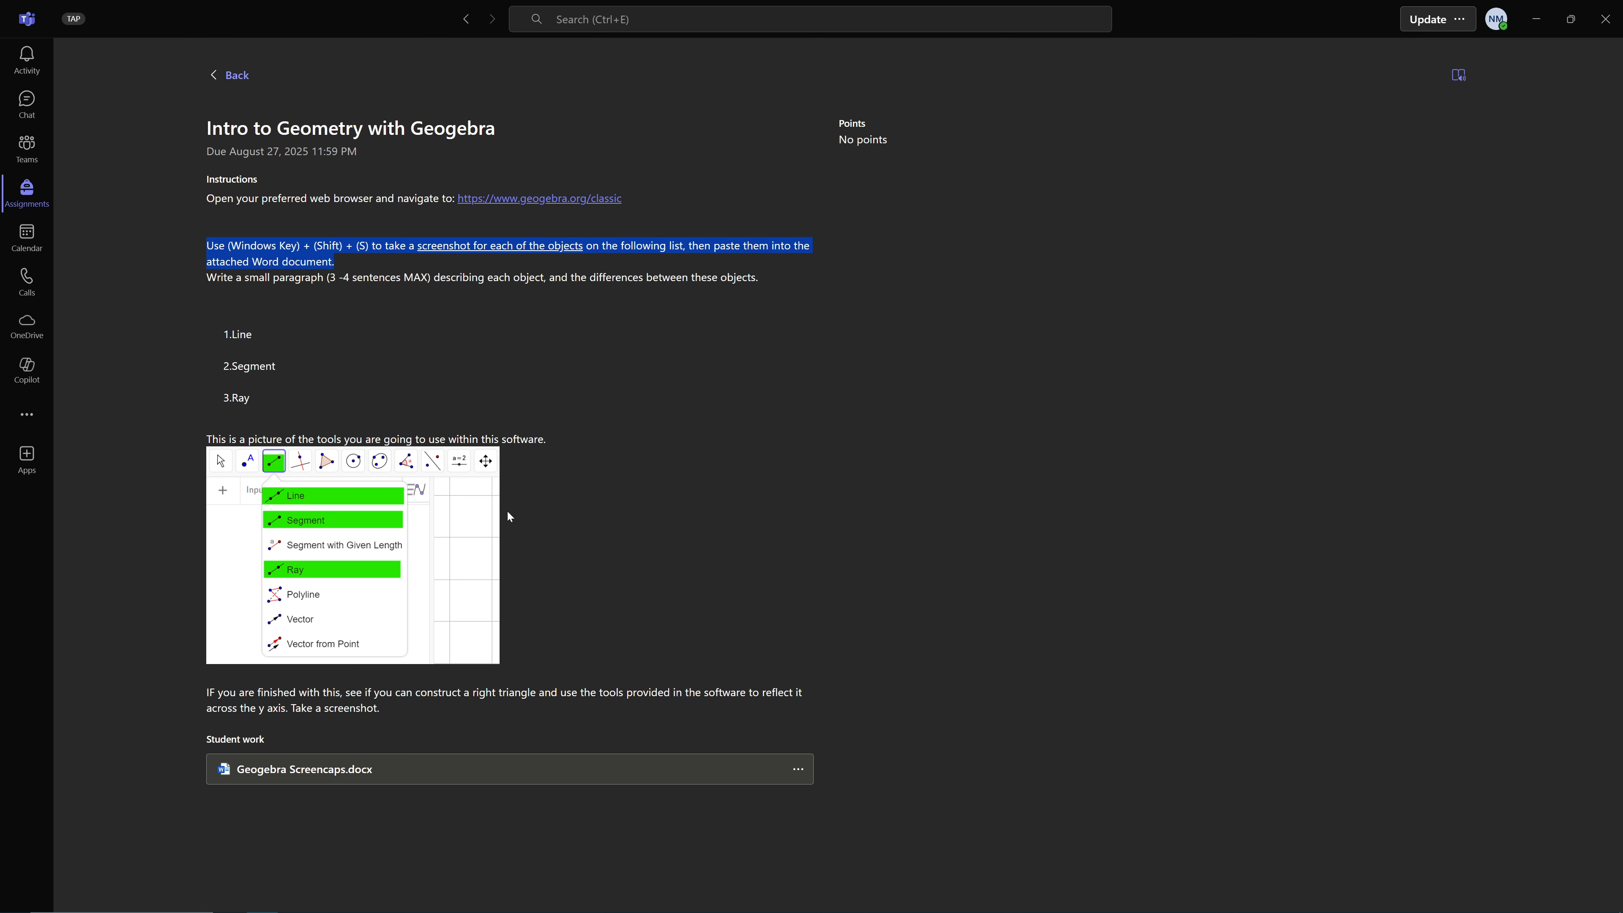
left_click(697, 366)
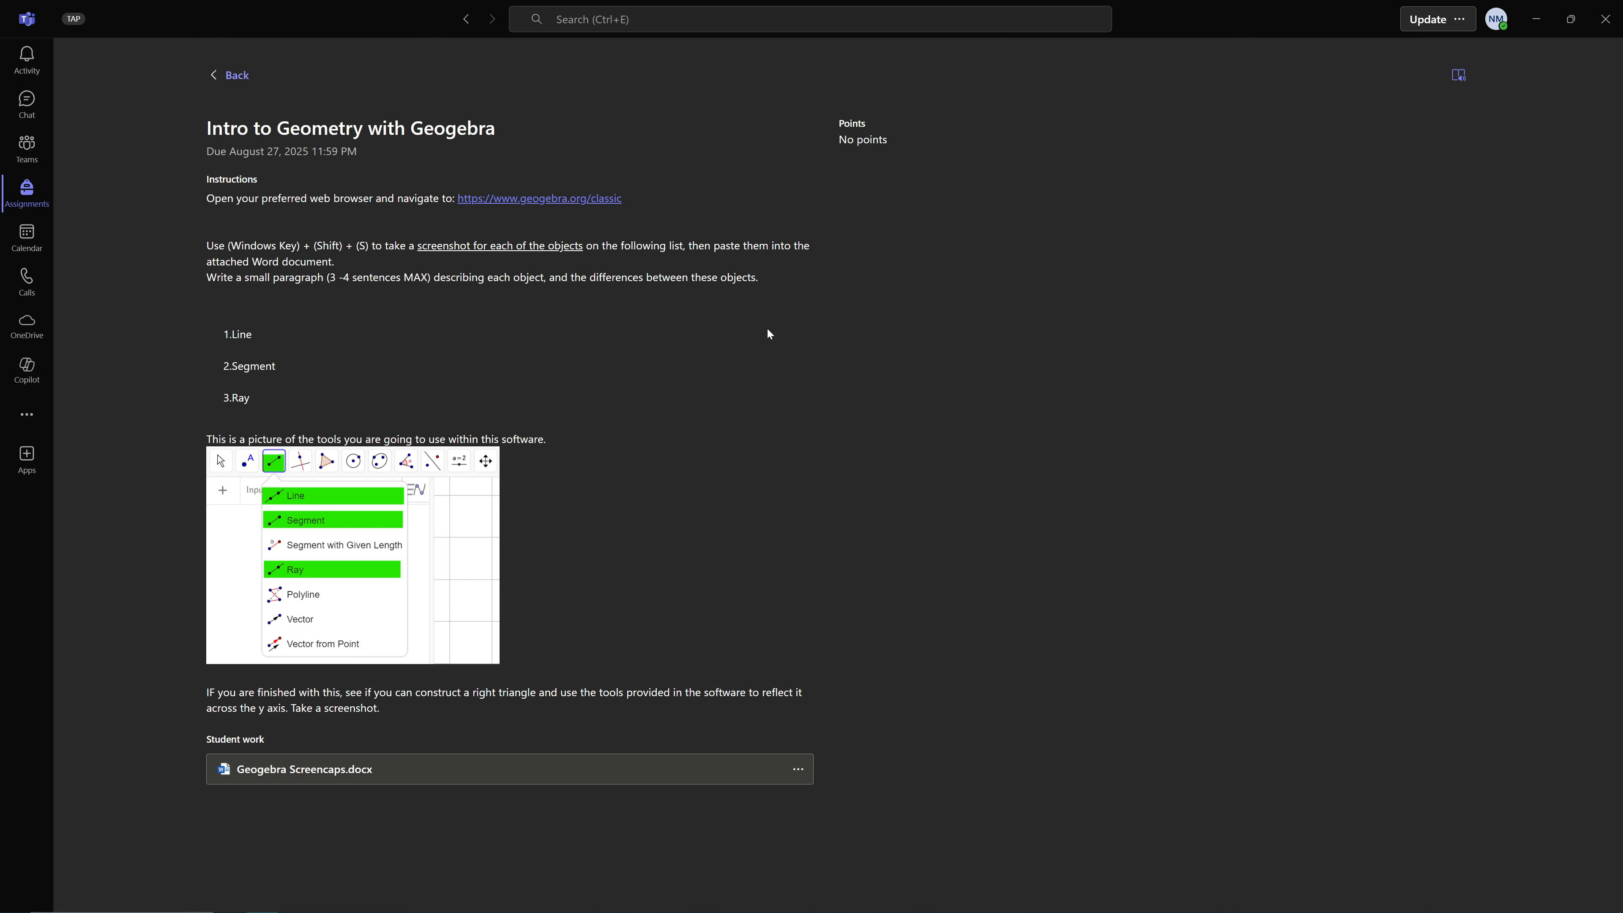
left_click_drag(206, 373, 208, 397)
left_click(412, 384)
Capture a rectangular screen snip of the assignment's title, instructions and object list, and dismiss the snip notification
key("super")
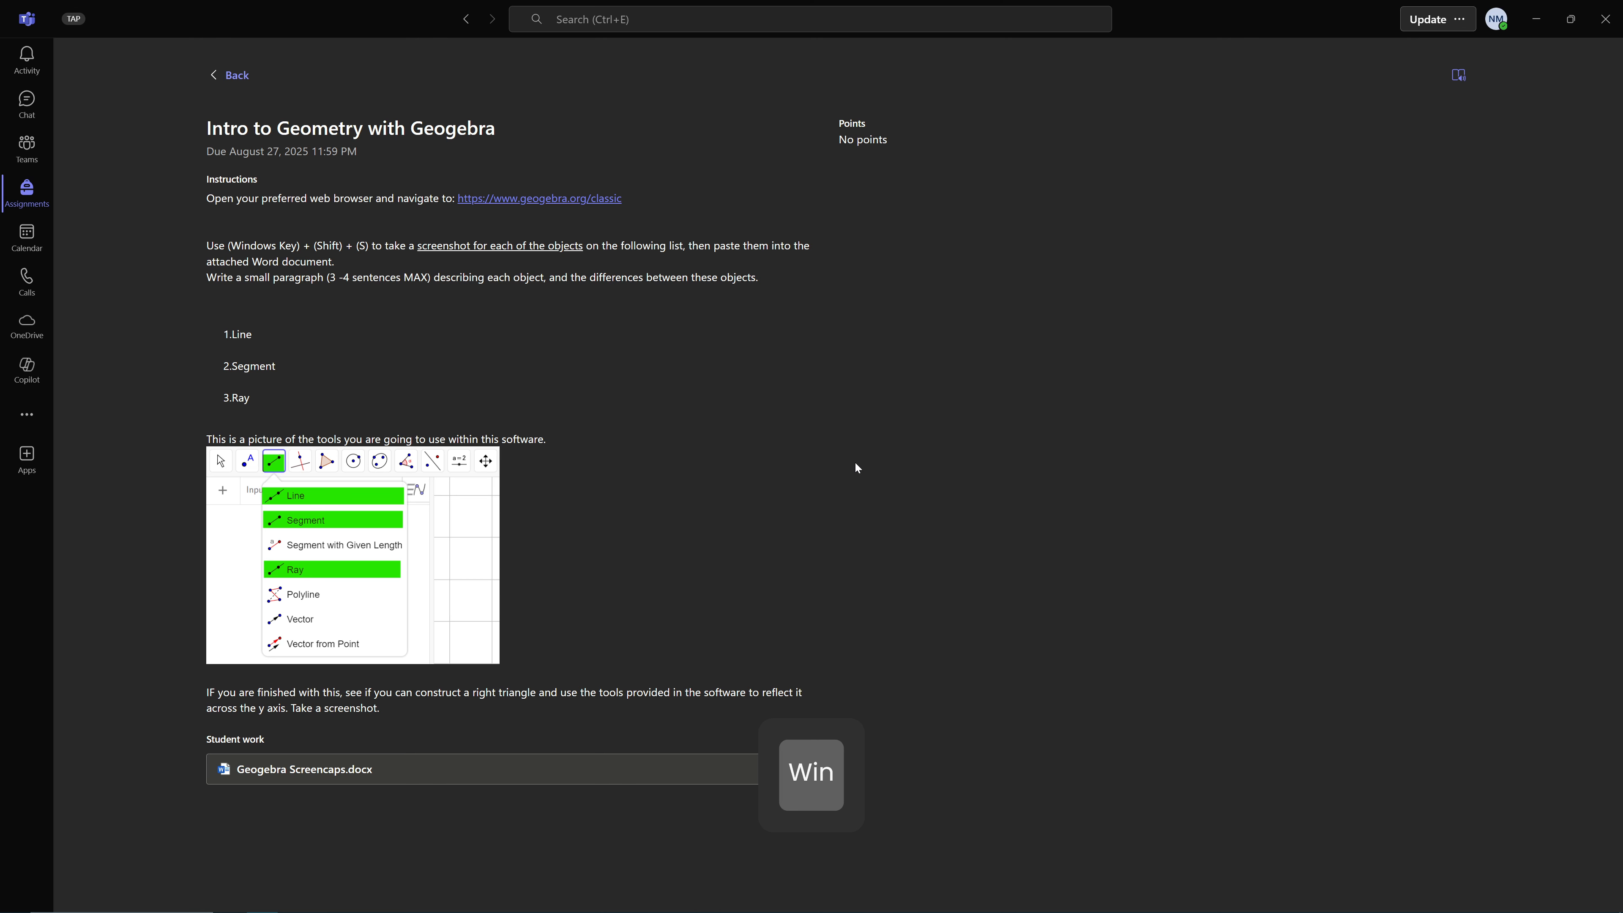
key("shift+Caps_Lock")
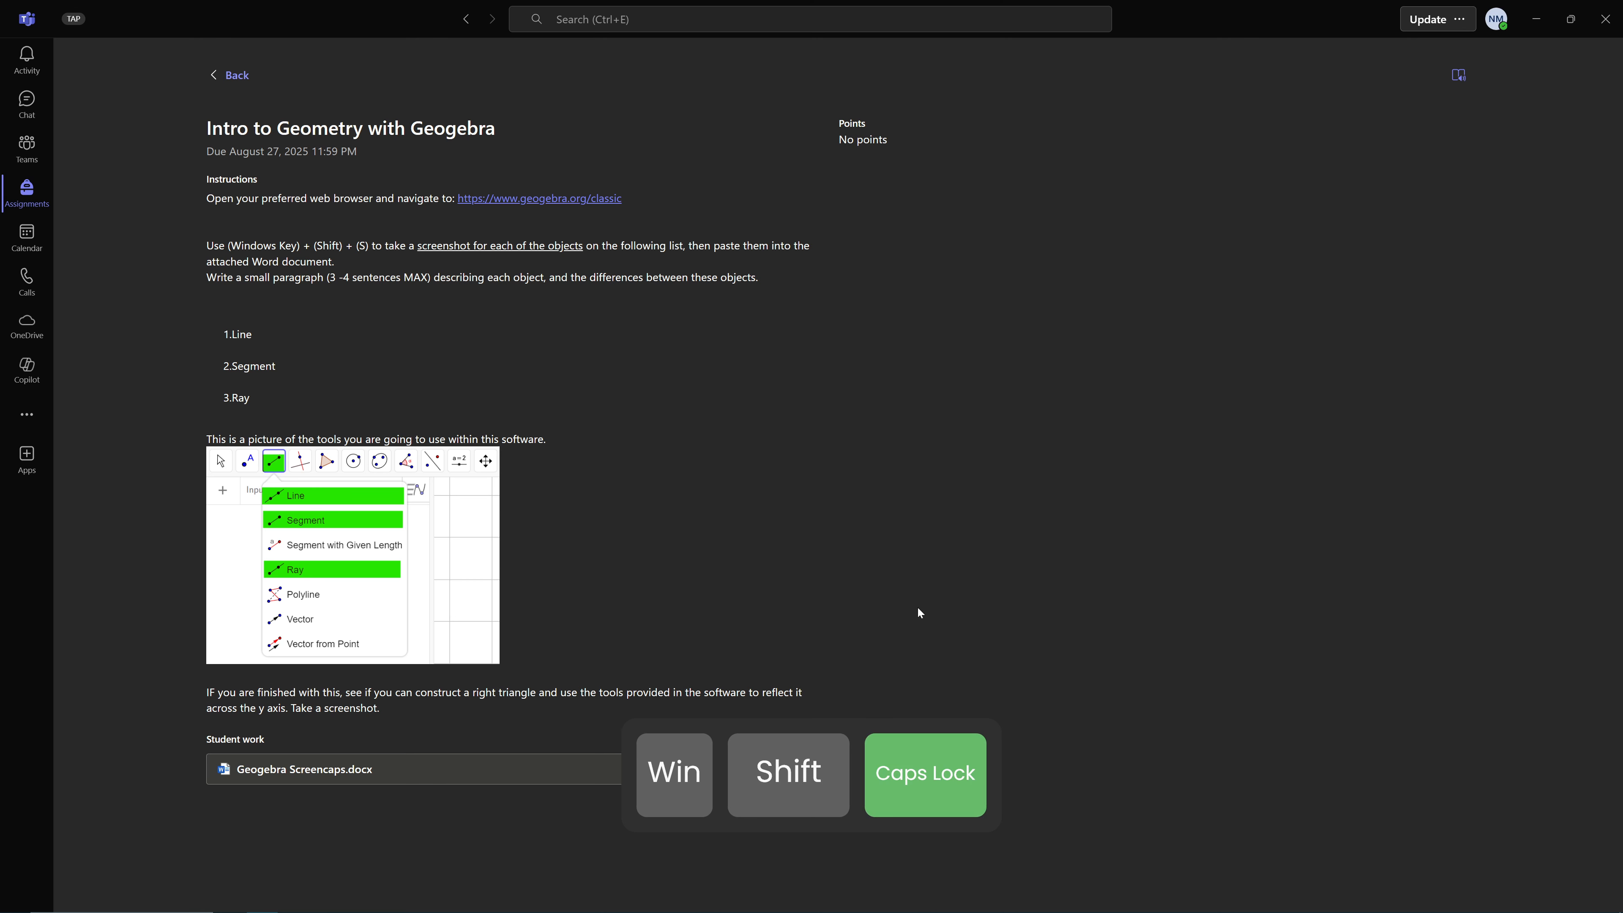
key("super")
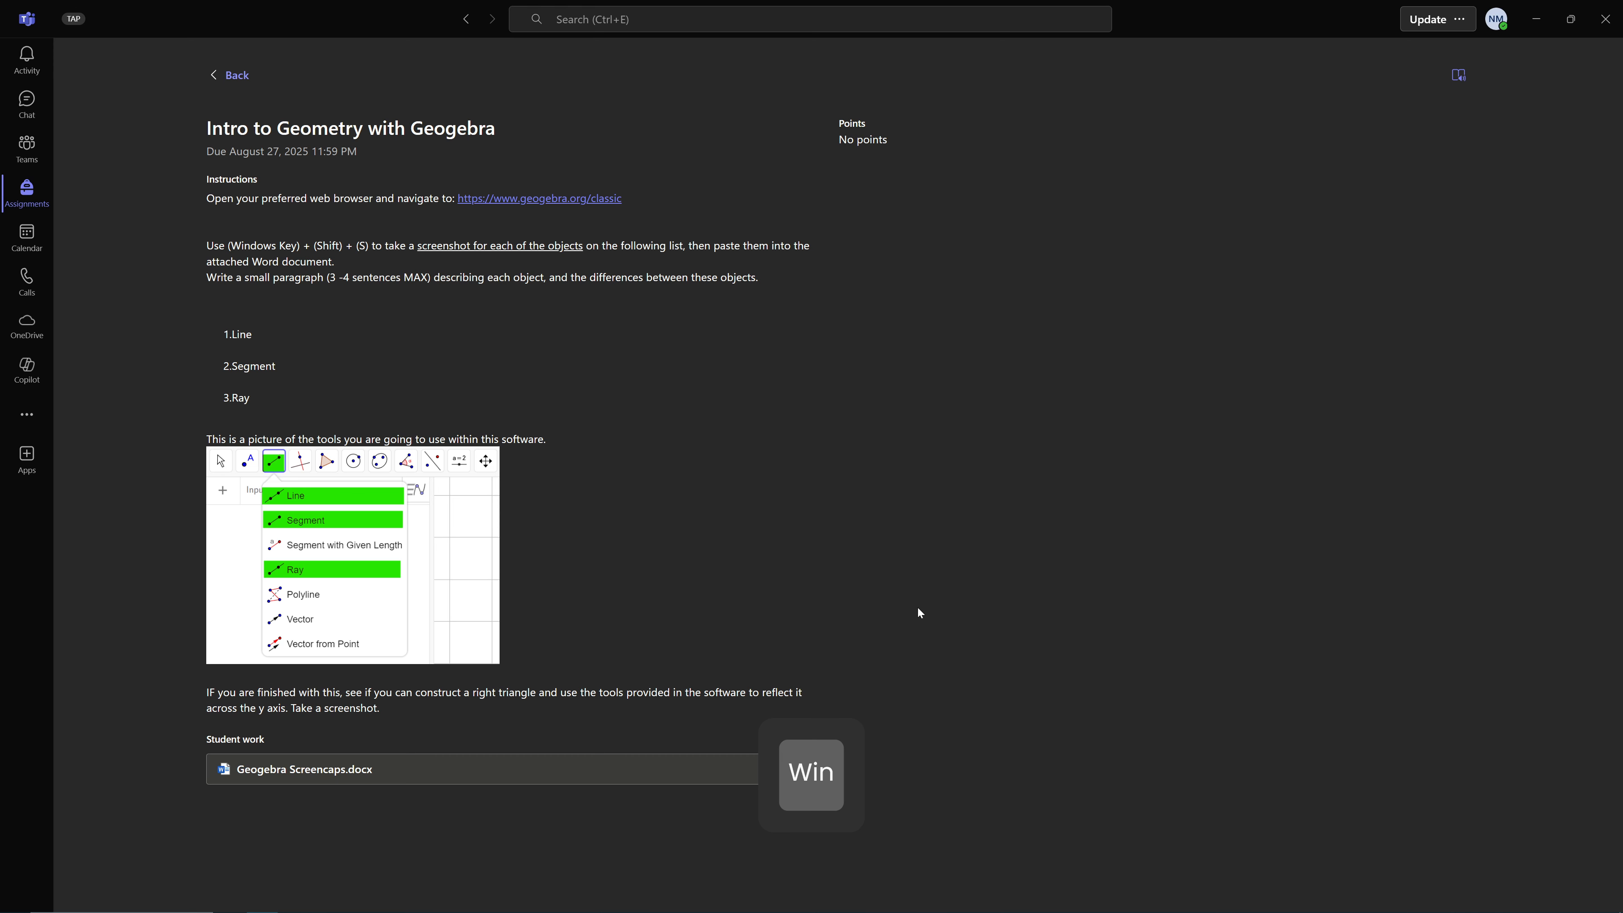
key("shift")
key("super+shift+s")
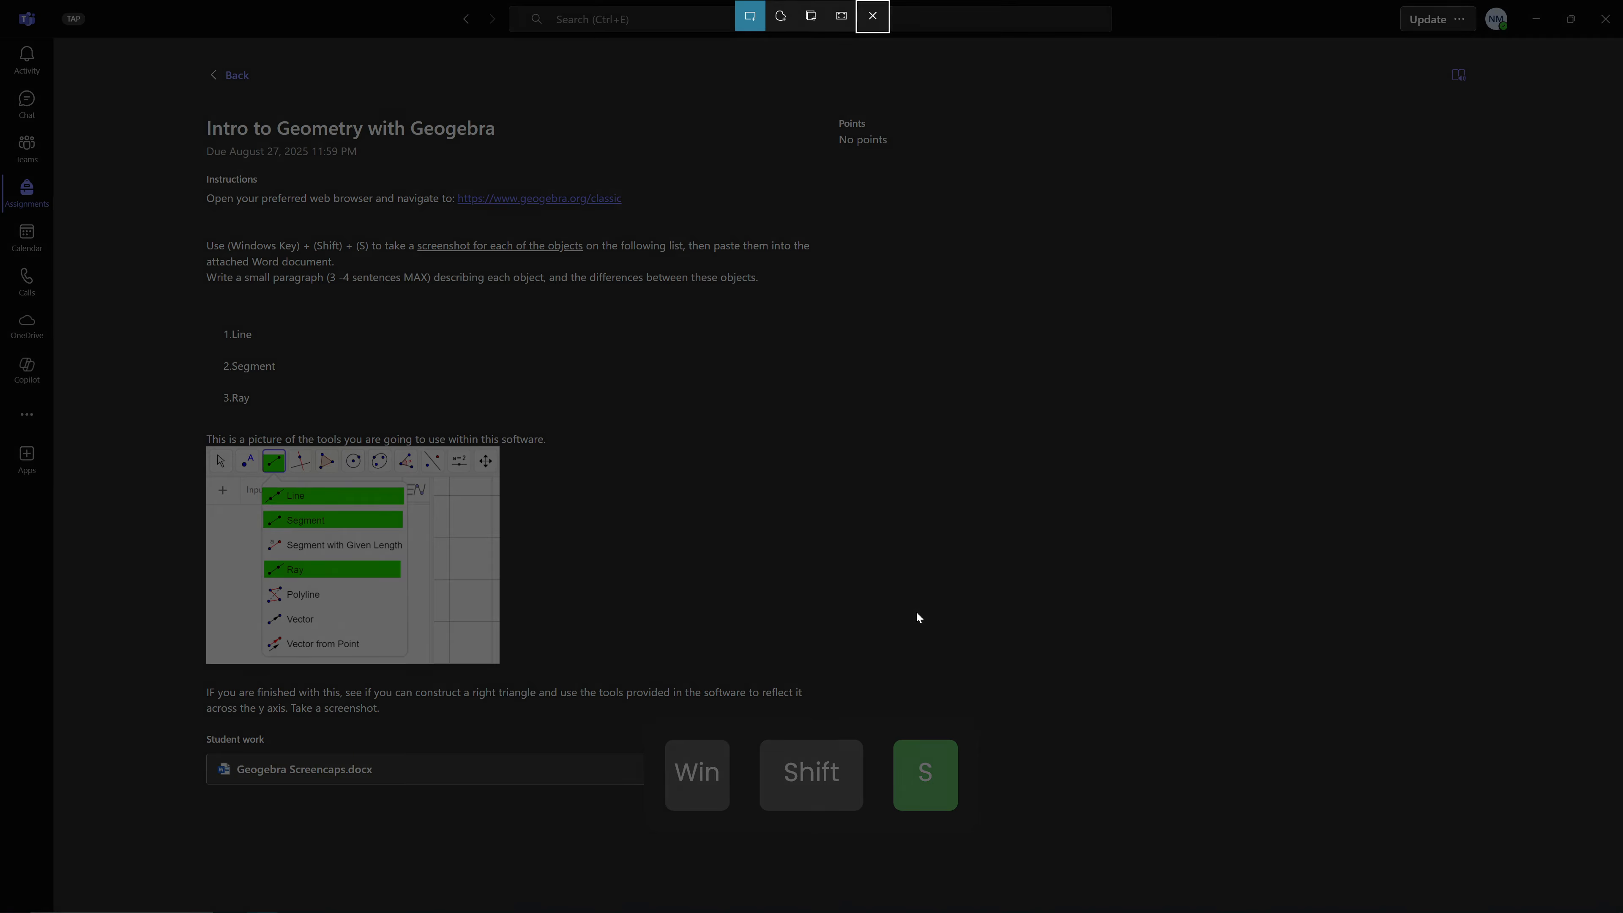
left_click_drag(200, 116, 1032, 414)
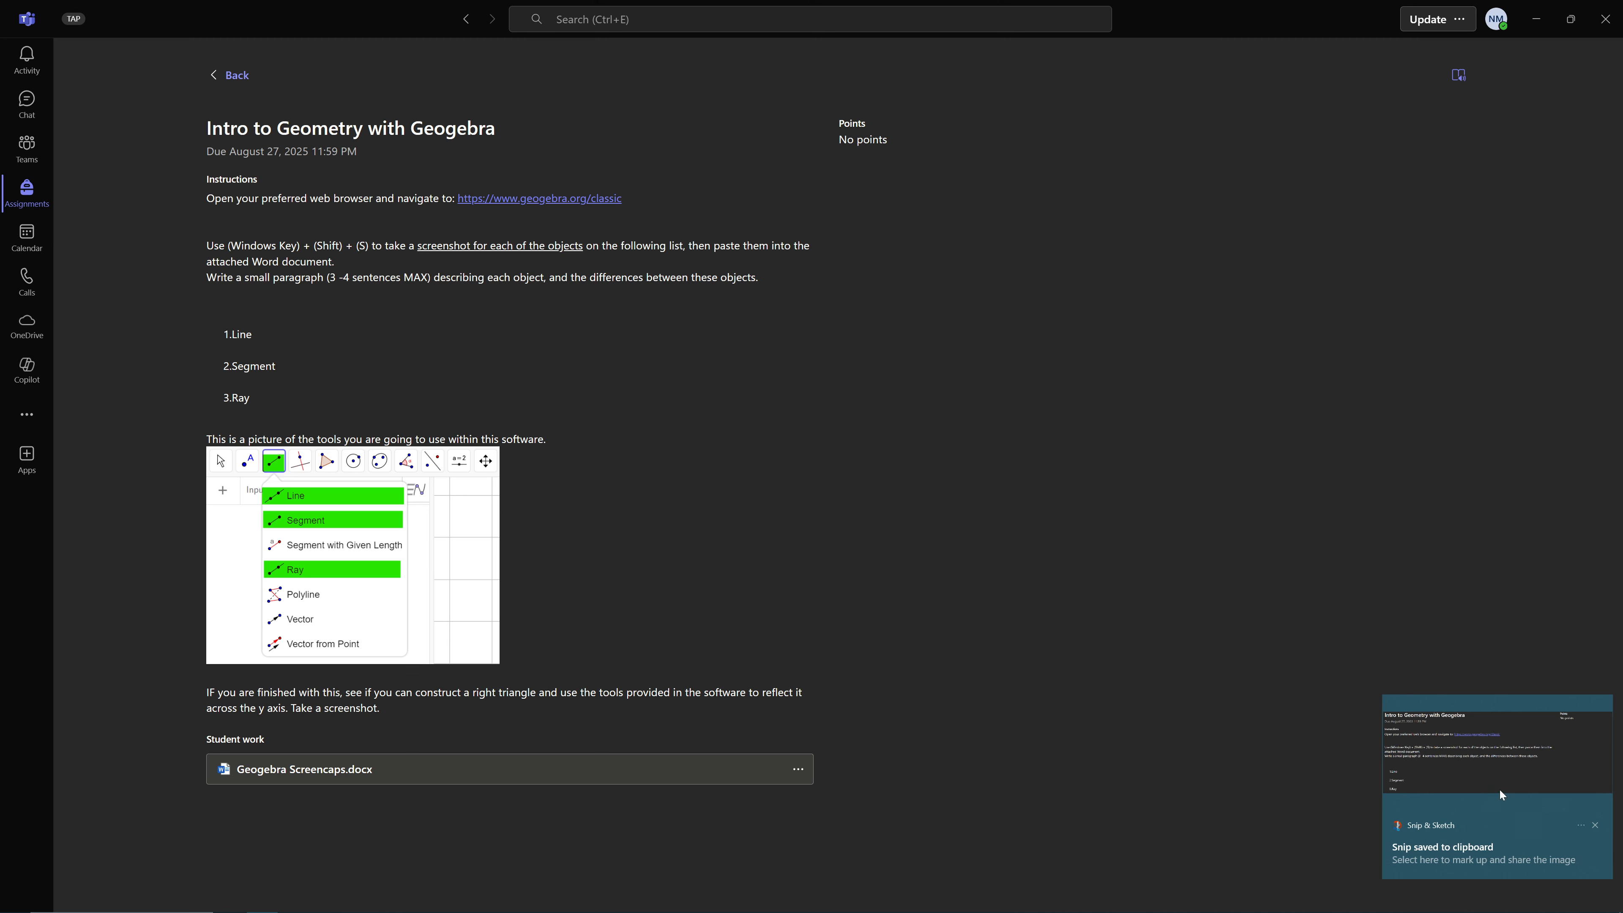
left_click_drag(1415, 773, 1599, 787)
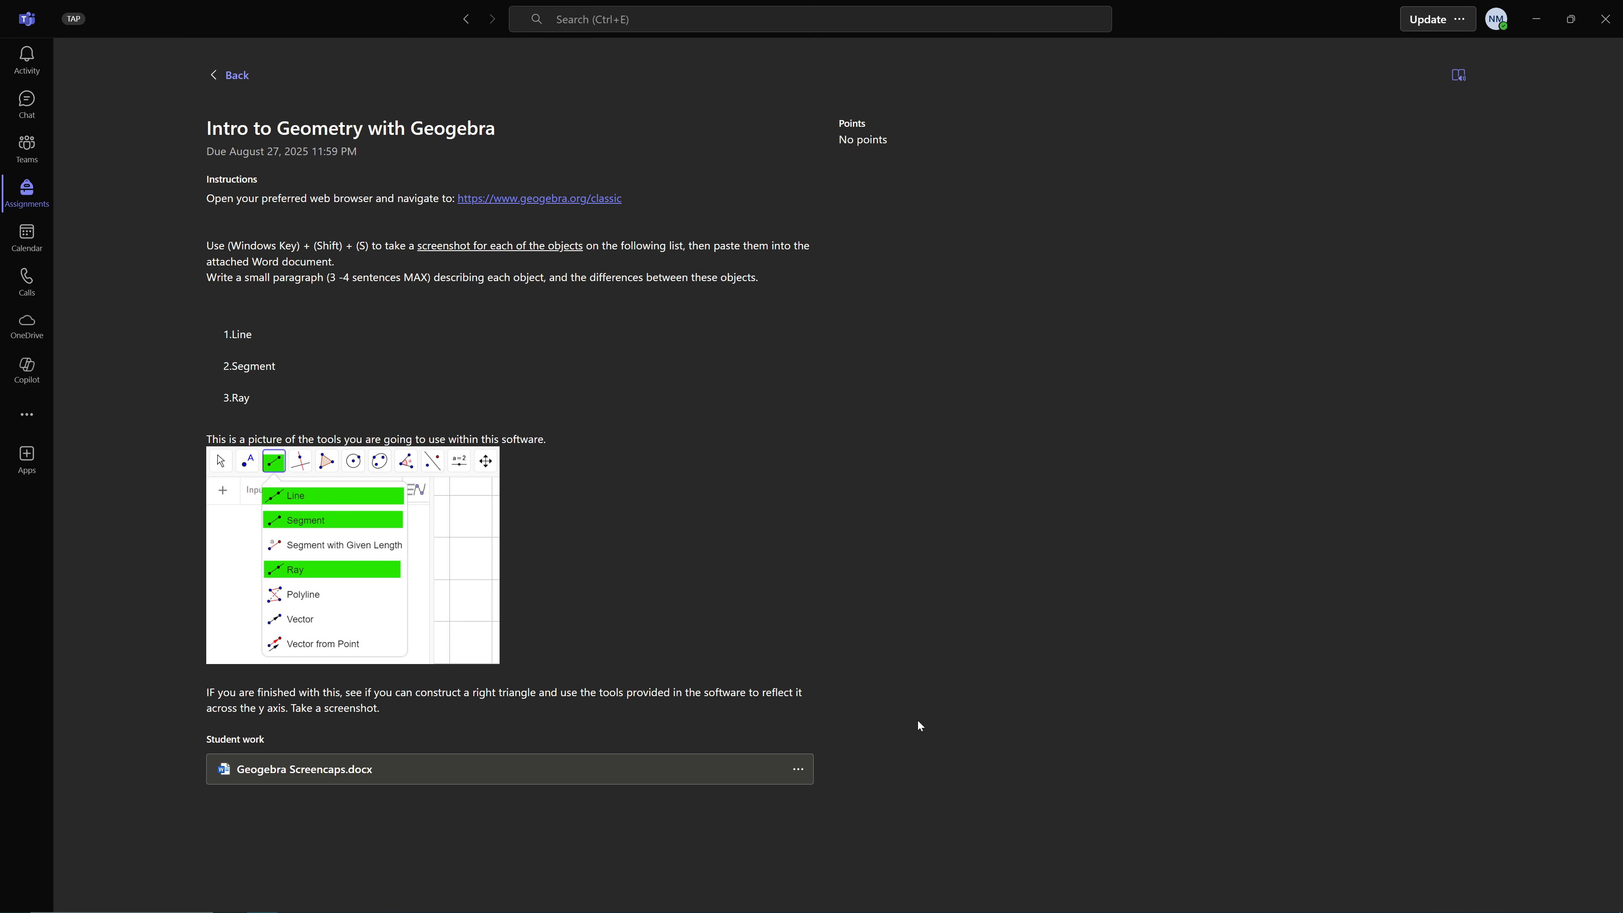
Switch to the Geogebra Screencaps document in Word and paste the captured snip onto the page
key("alt+Tab")
key("alt+Tab")
key("alt+Tab")
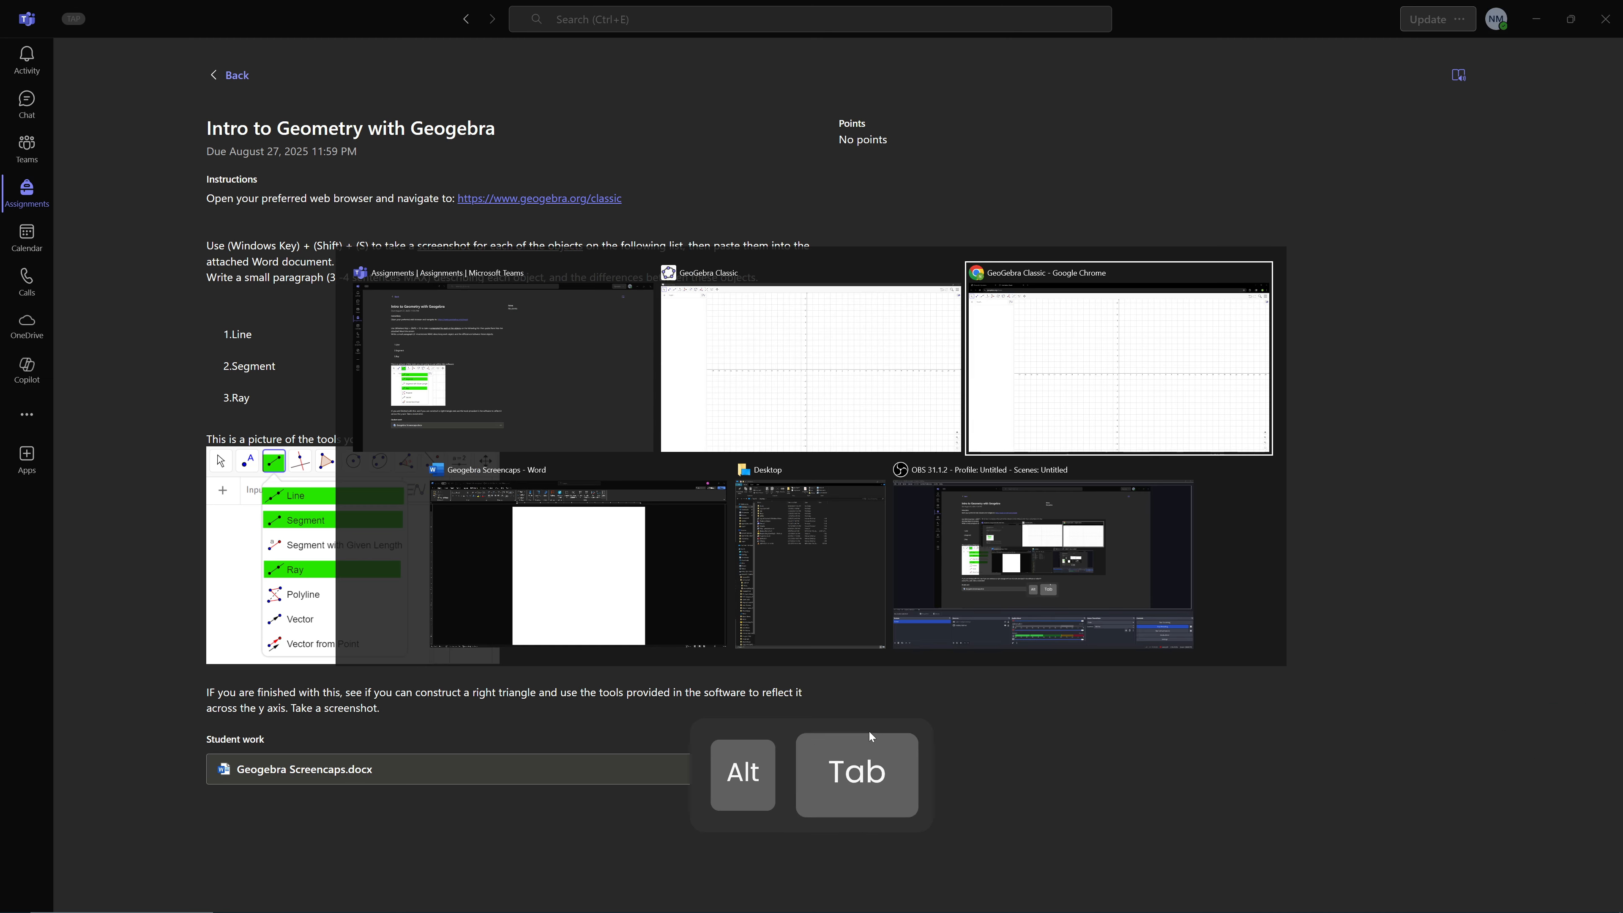
key("ctrl+v")
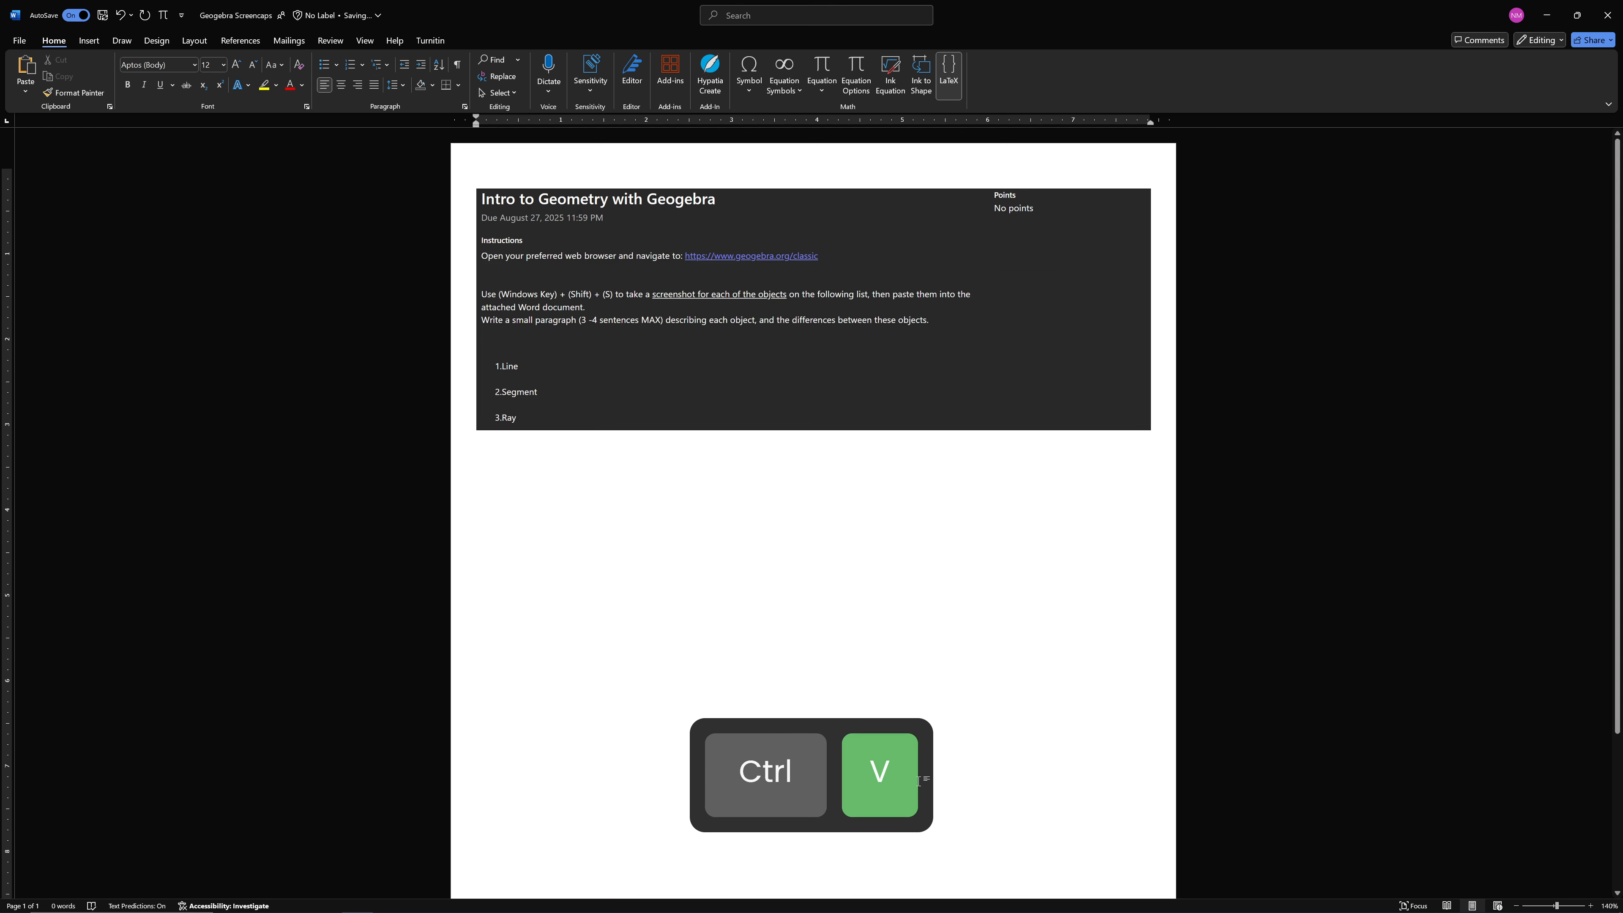
Replace the pasted snip with a fresh copy inserted through the paste options, and delete that copy from the page
left_click(653, 403)
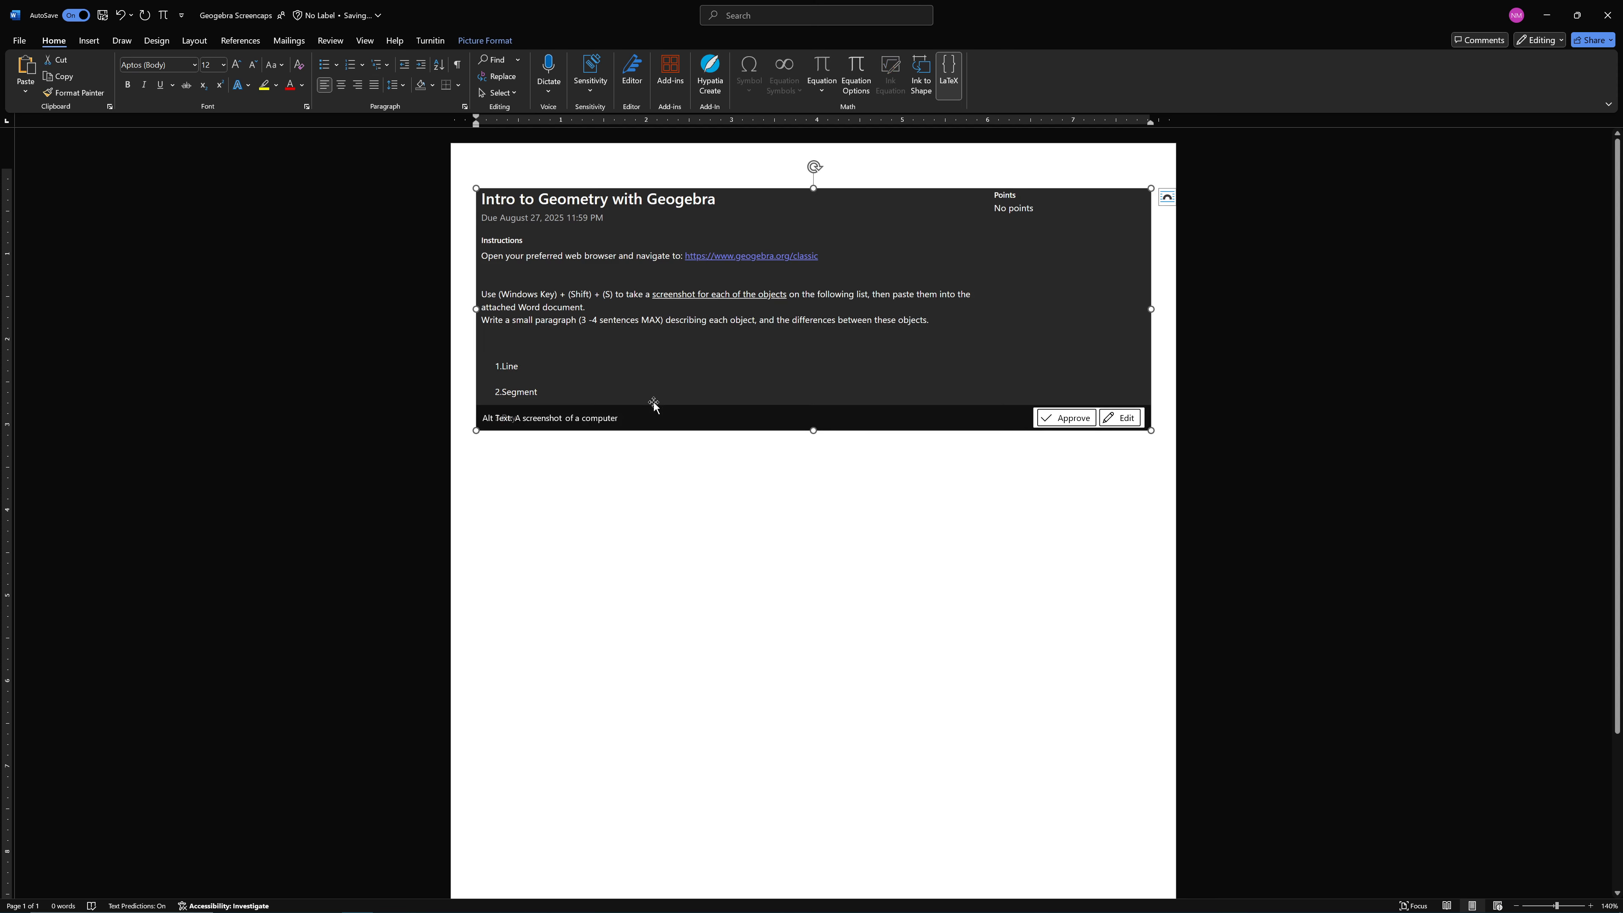
key("BackSpace")
right_click(583, 351)
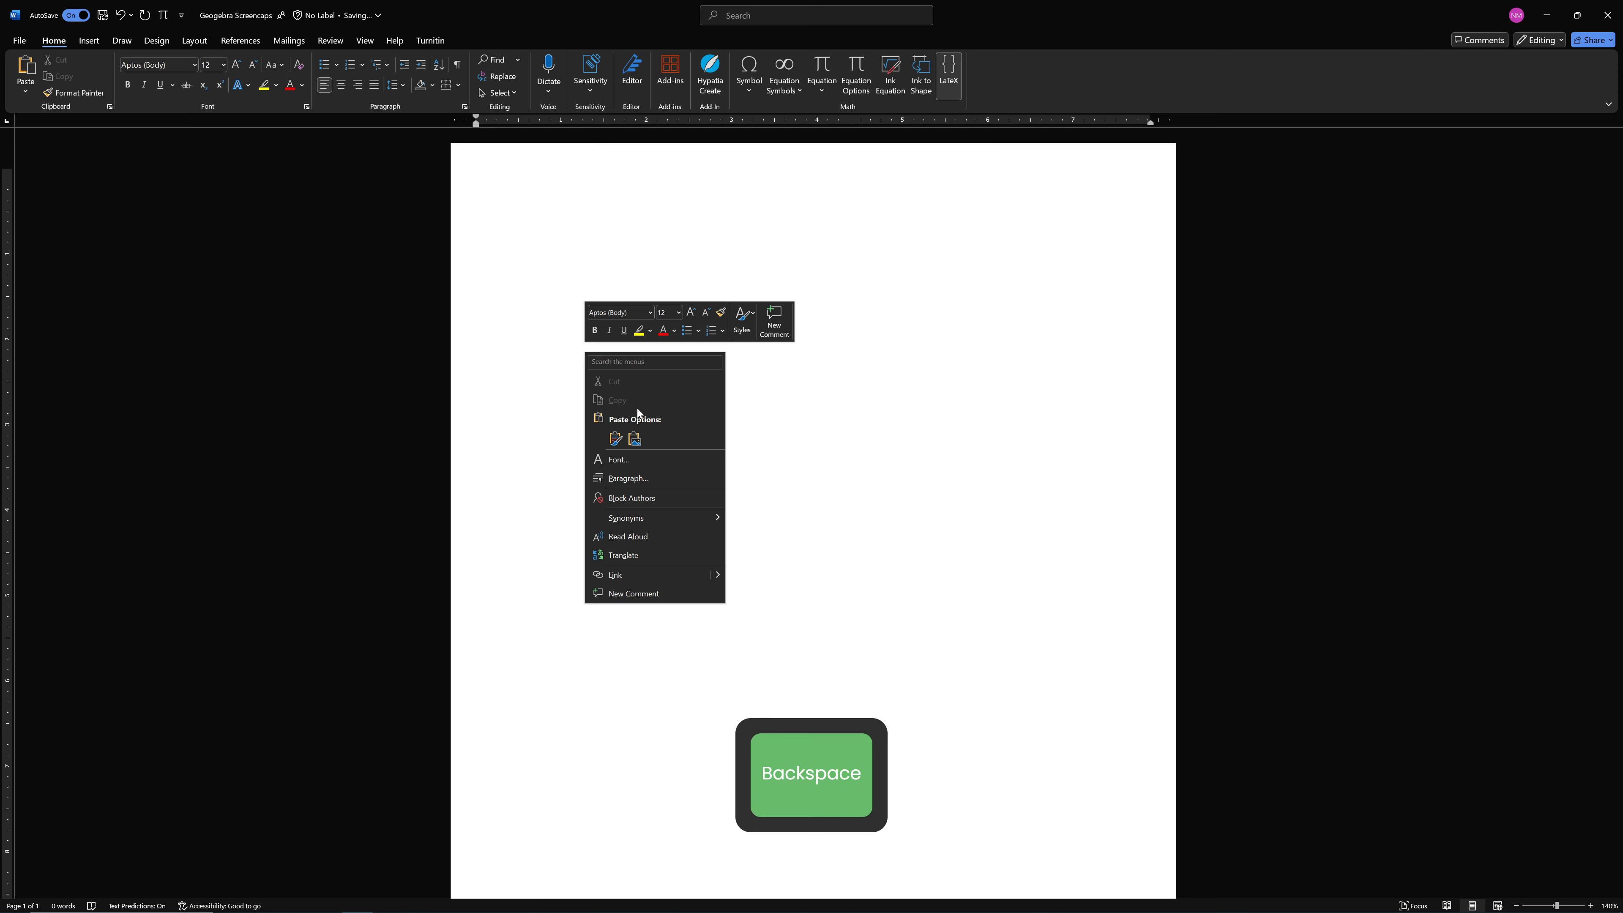
left_click(616, 438)
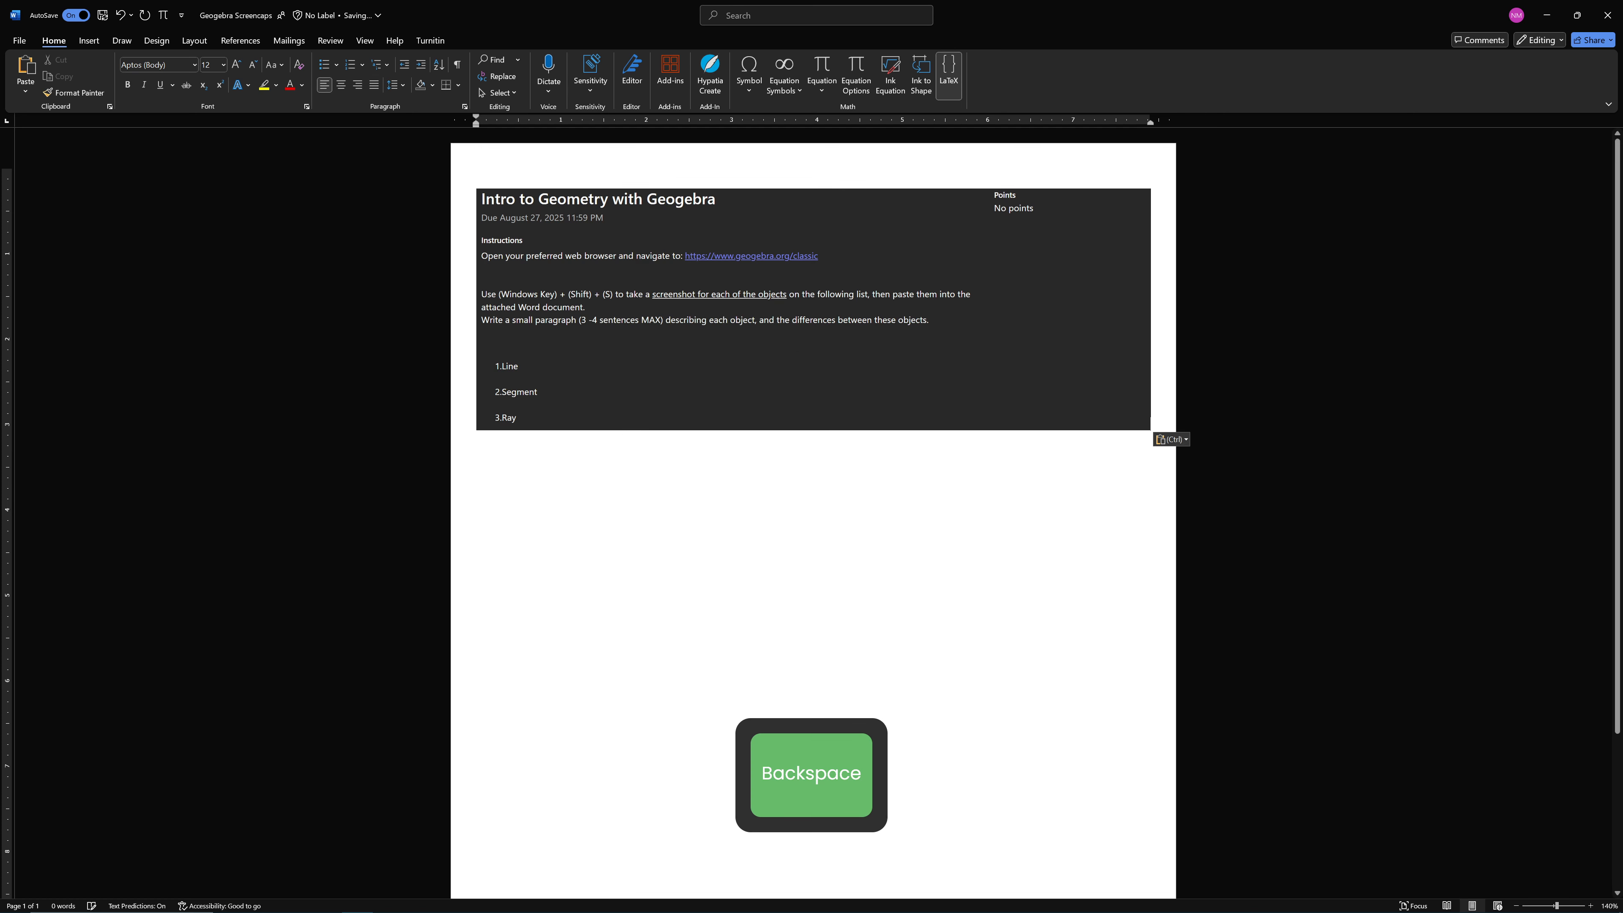
left_click(623, 433)
key("BackSpace")
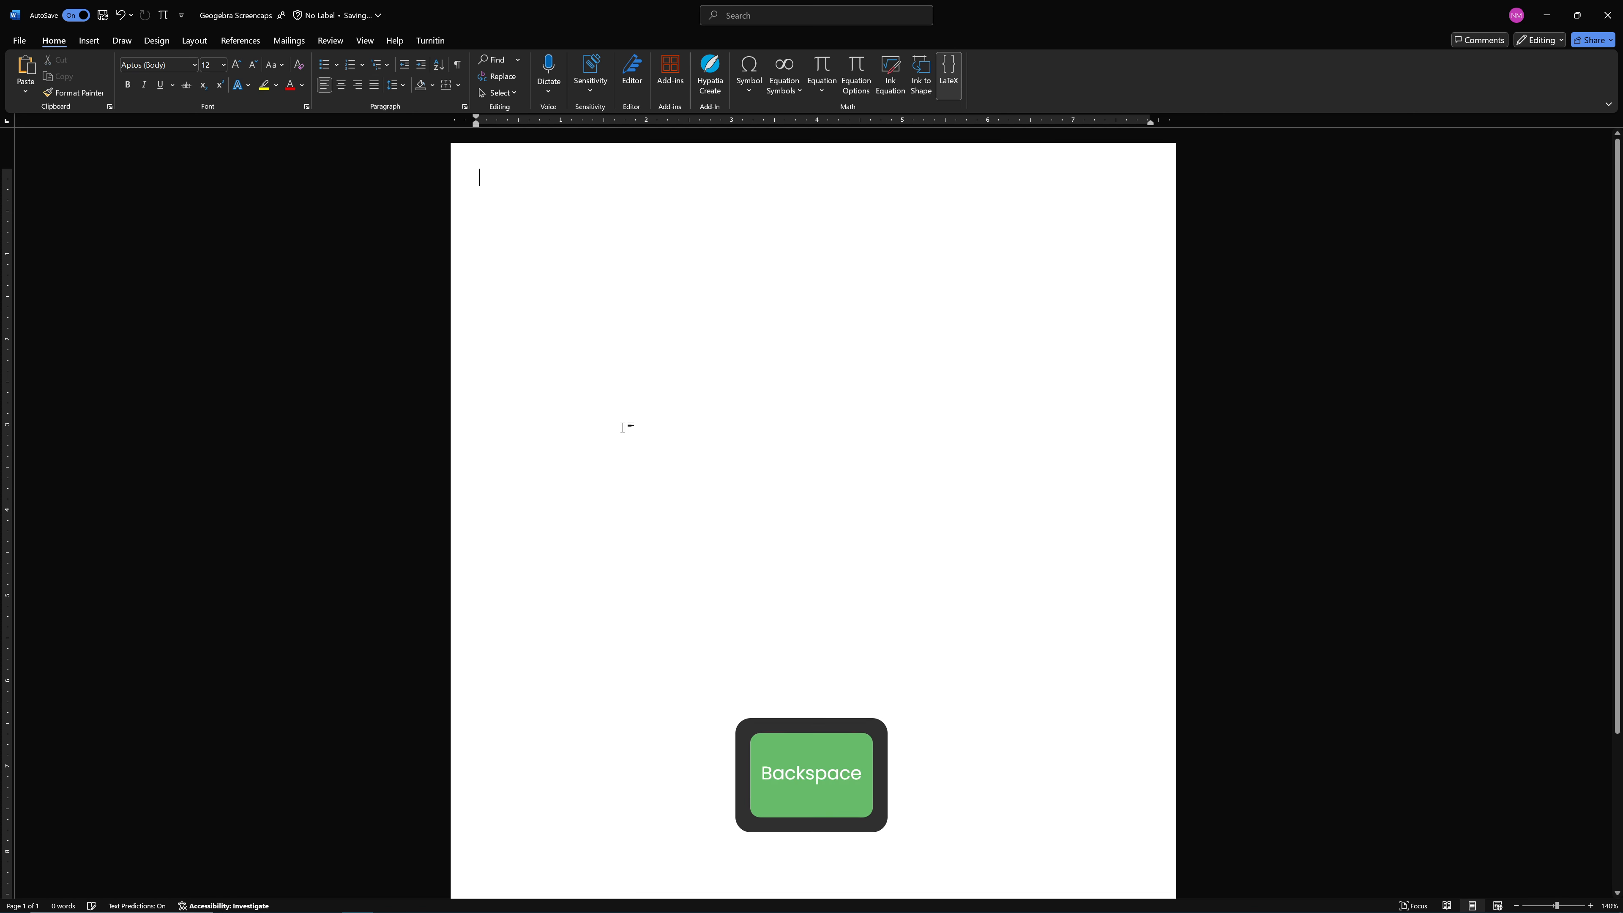
Paste the assignment snip onto the blank page once more and delete it again
right_click(505, 199)
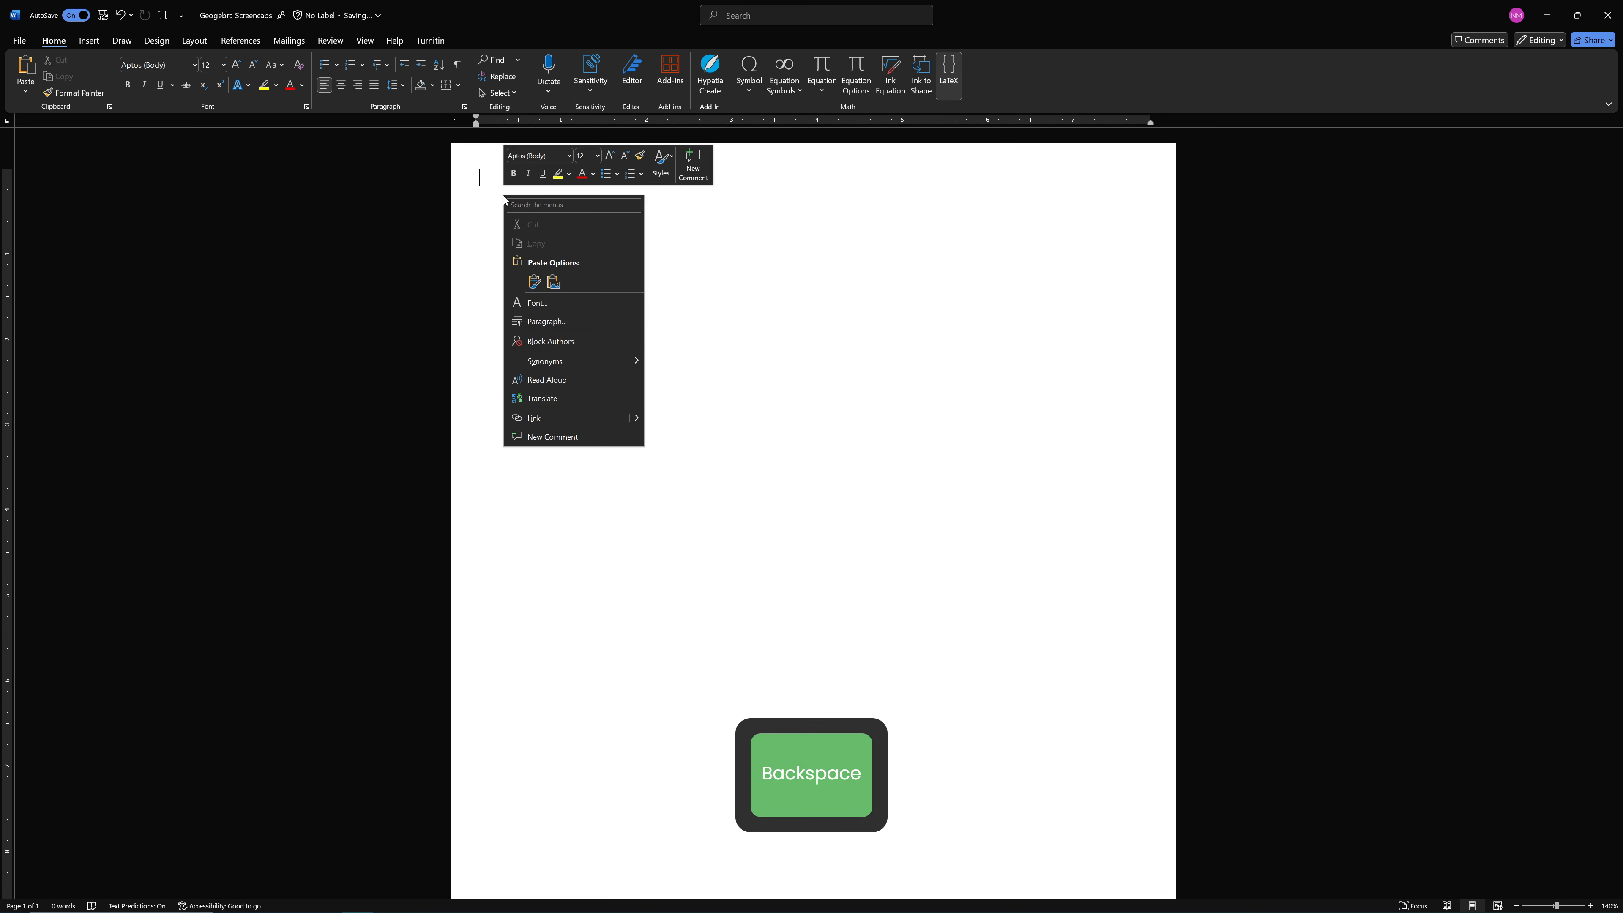
left_click(534, 287)
left_click(803, 604)
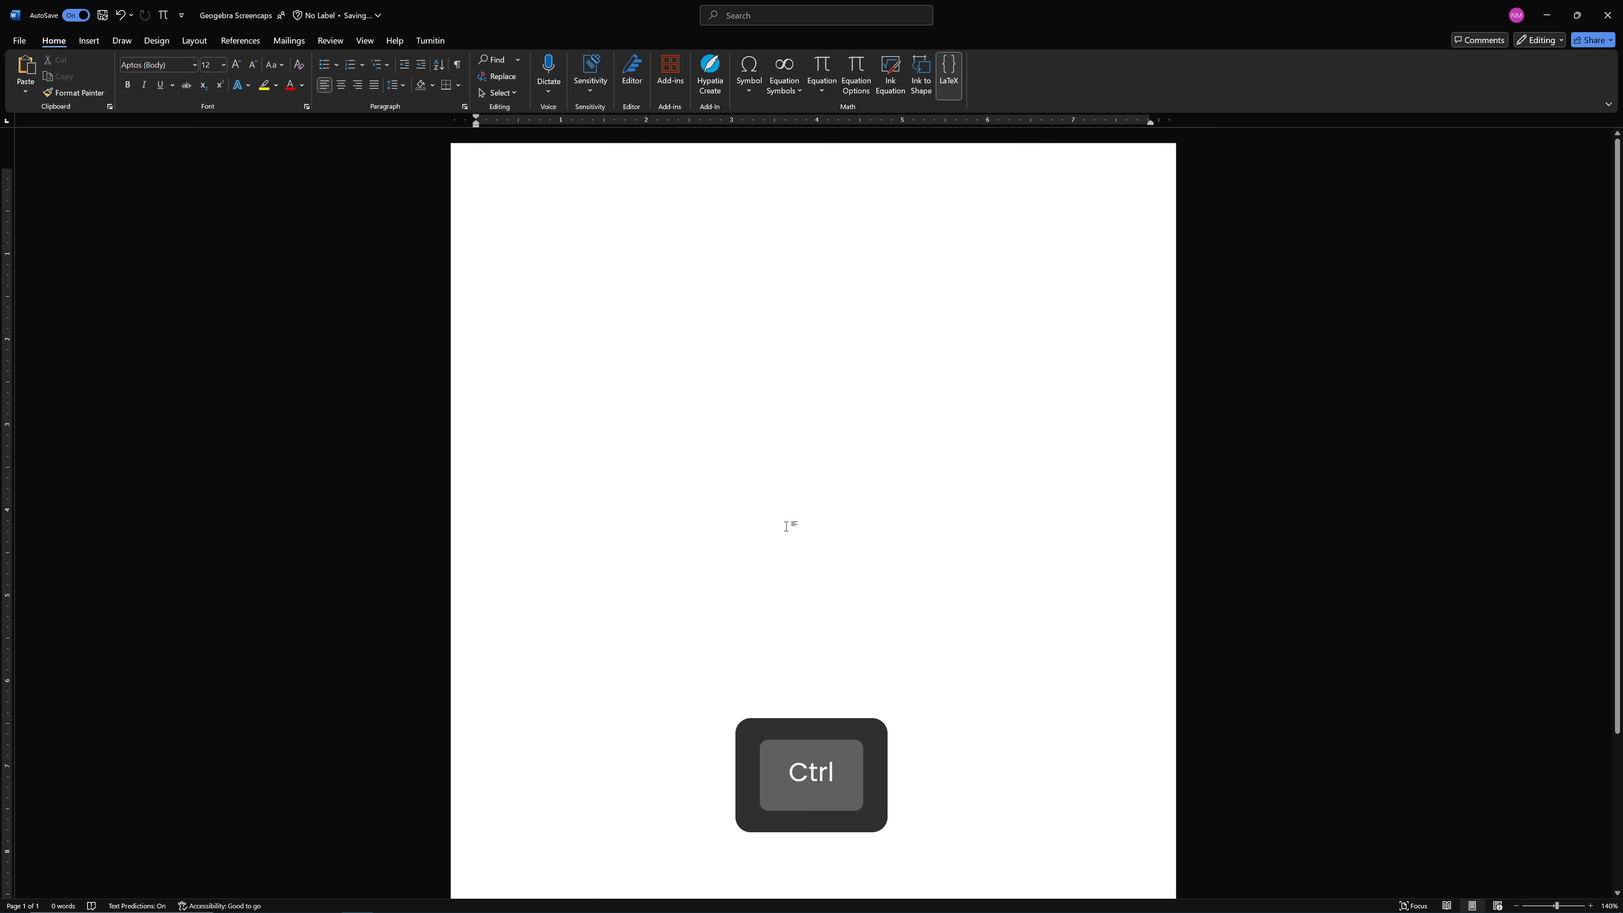
key("ctrl+v")
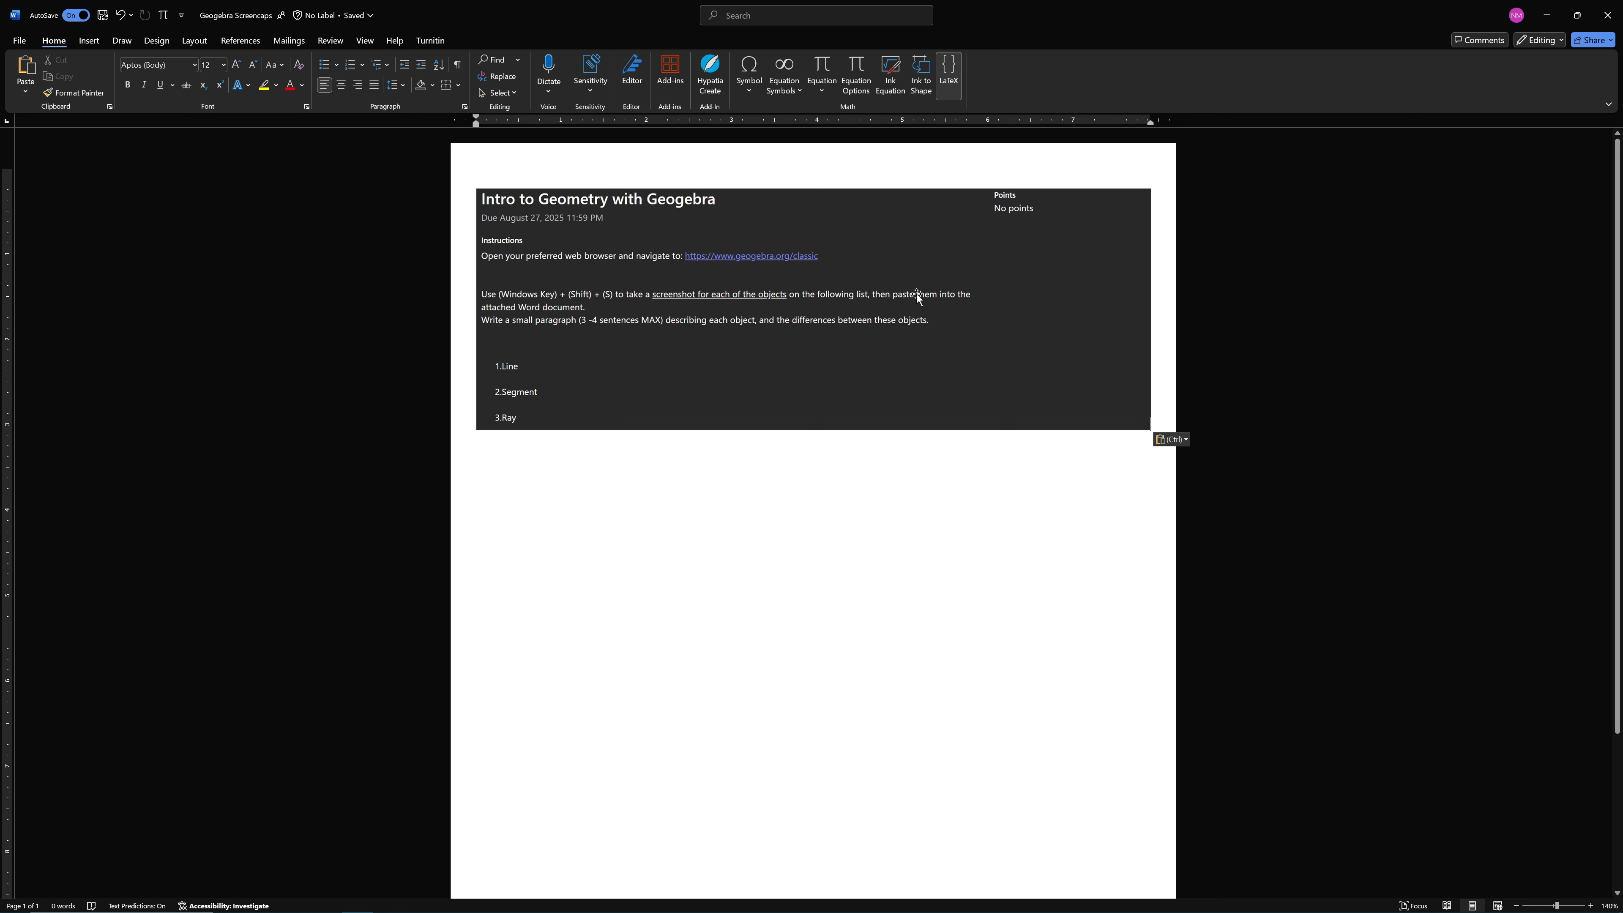
left_click(928, 379)
key("BackSpace")
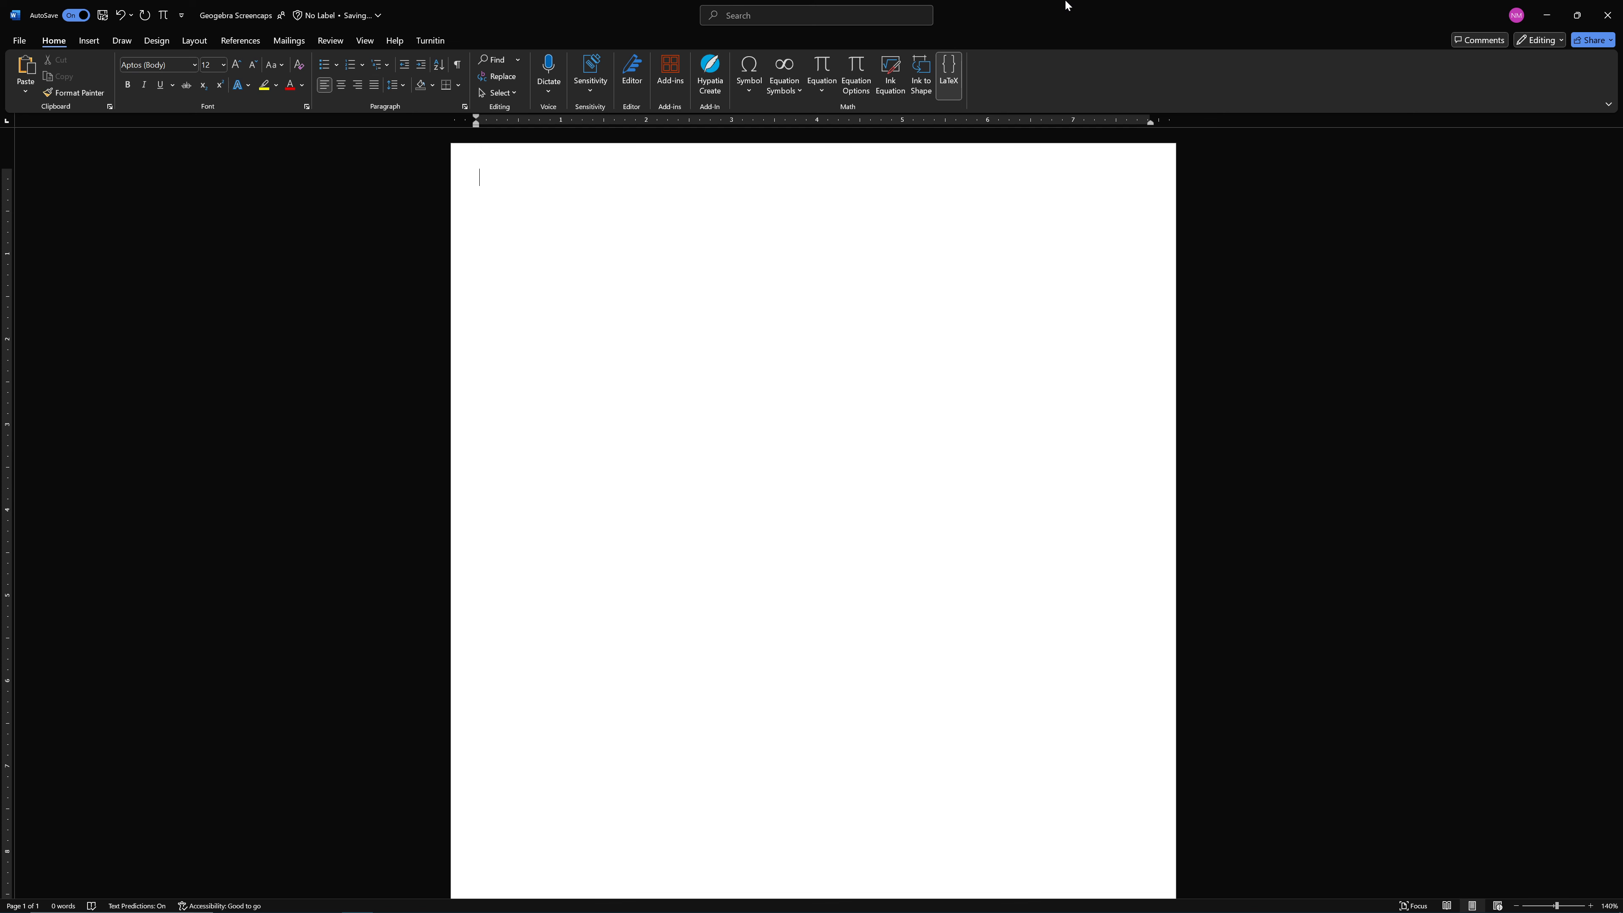
Switch from the Word document to the GeoGebra Classic desktop window
key("alt")
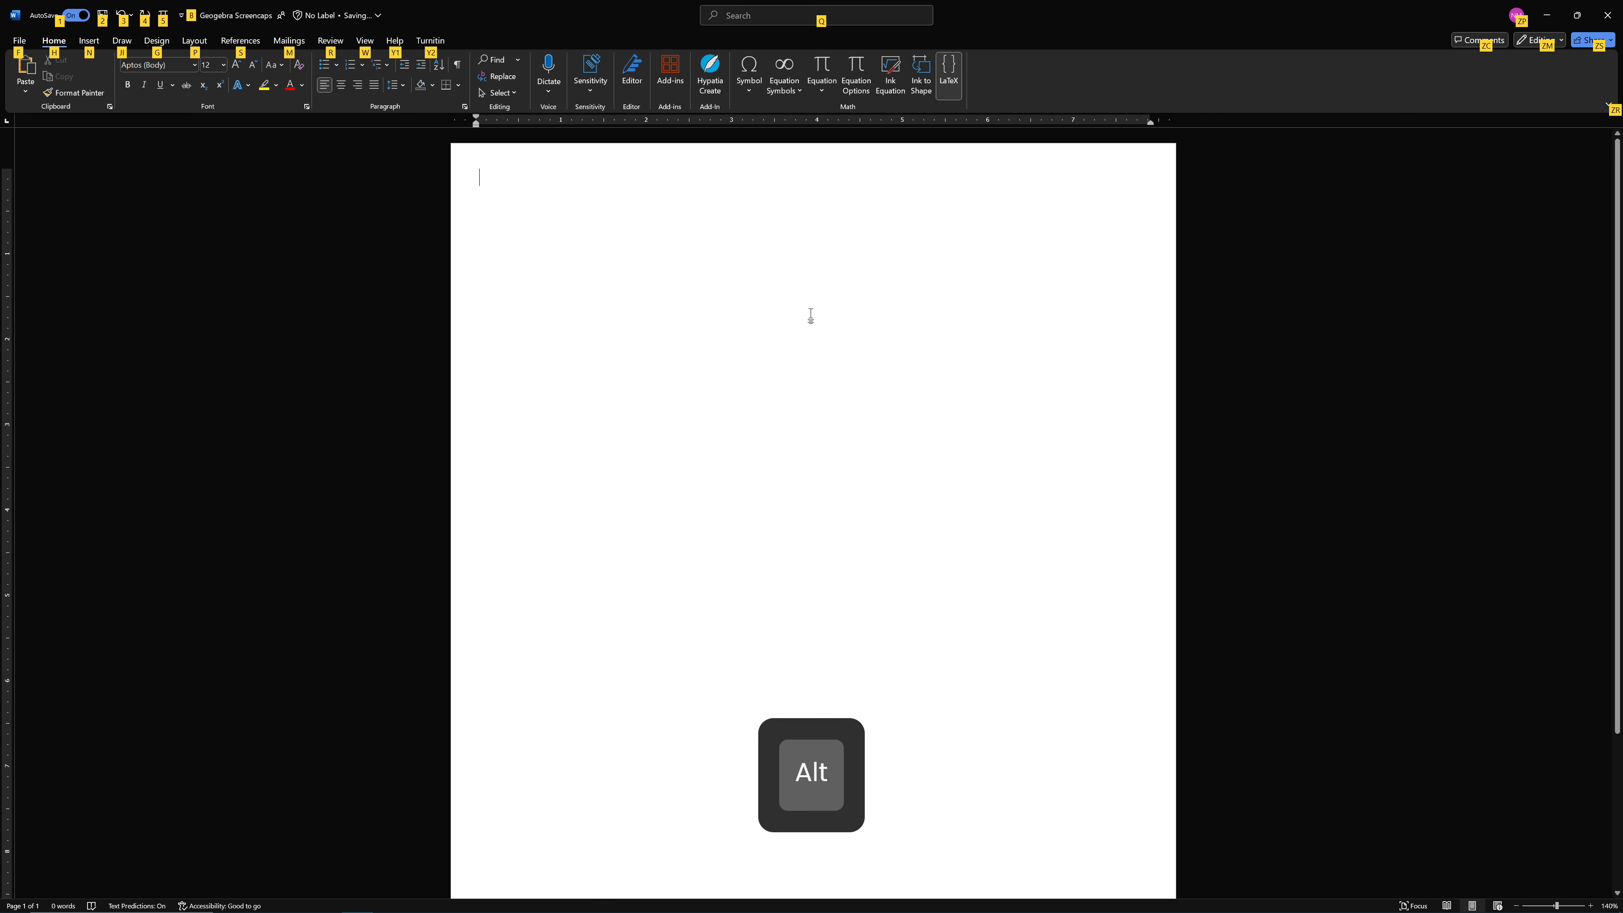
key("alt+Tab")
key("alt+Tab")
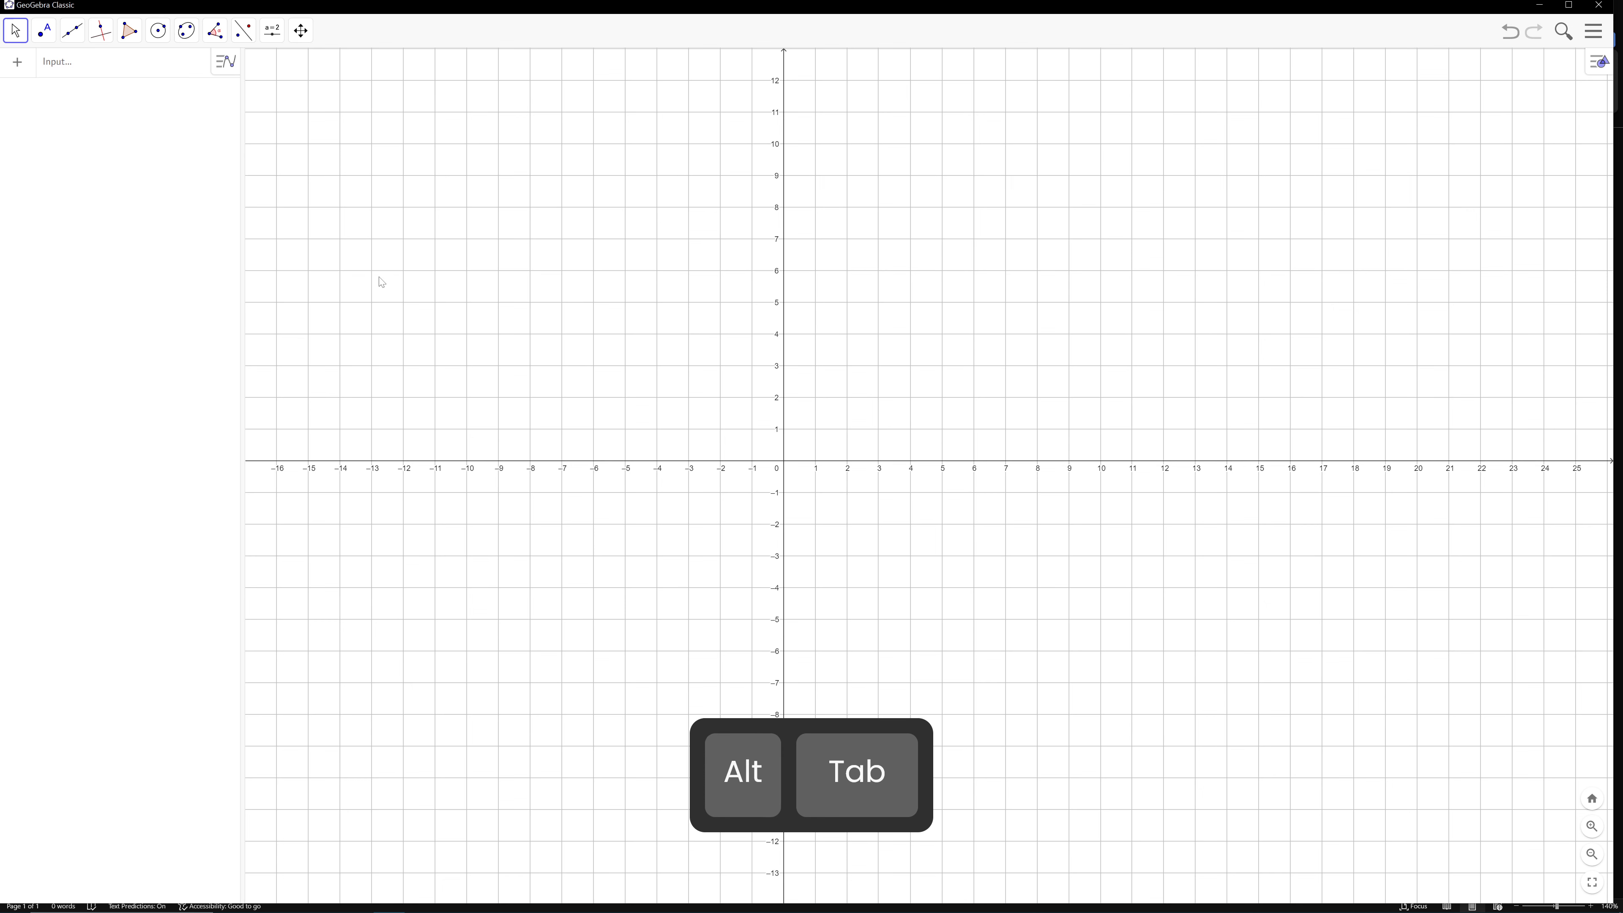
key("alt")
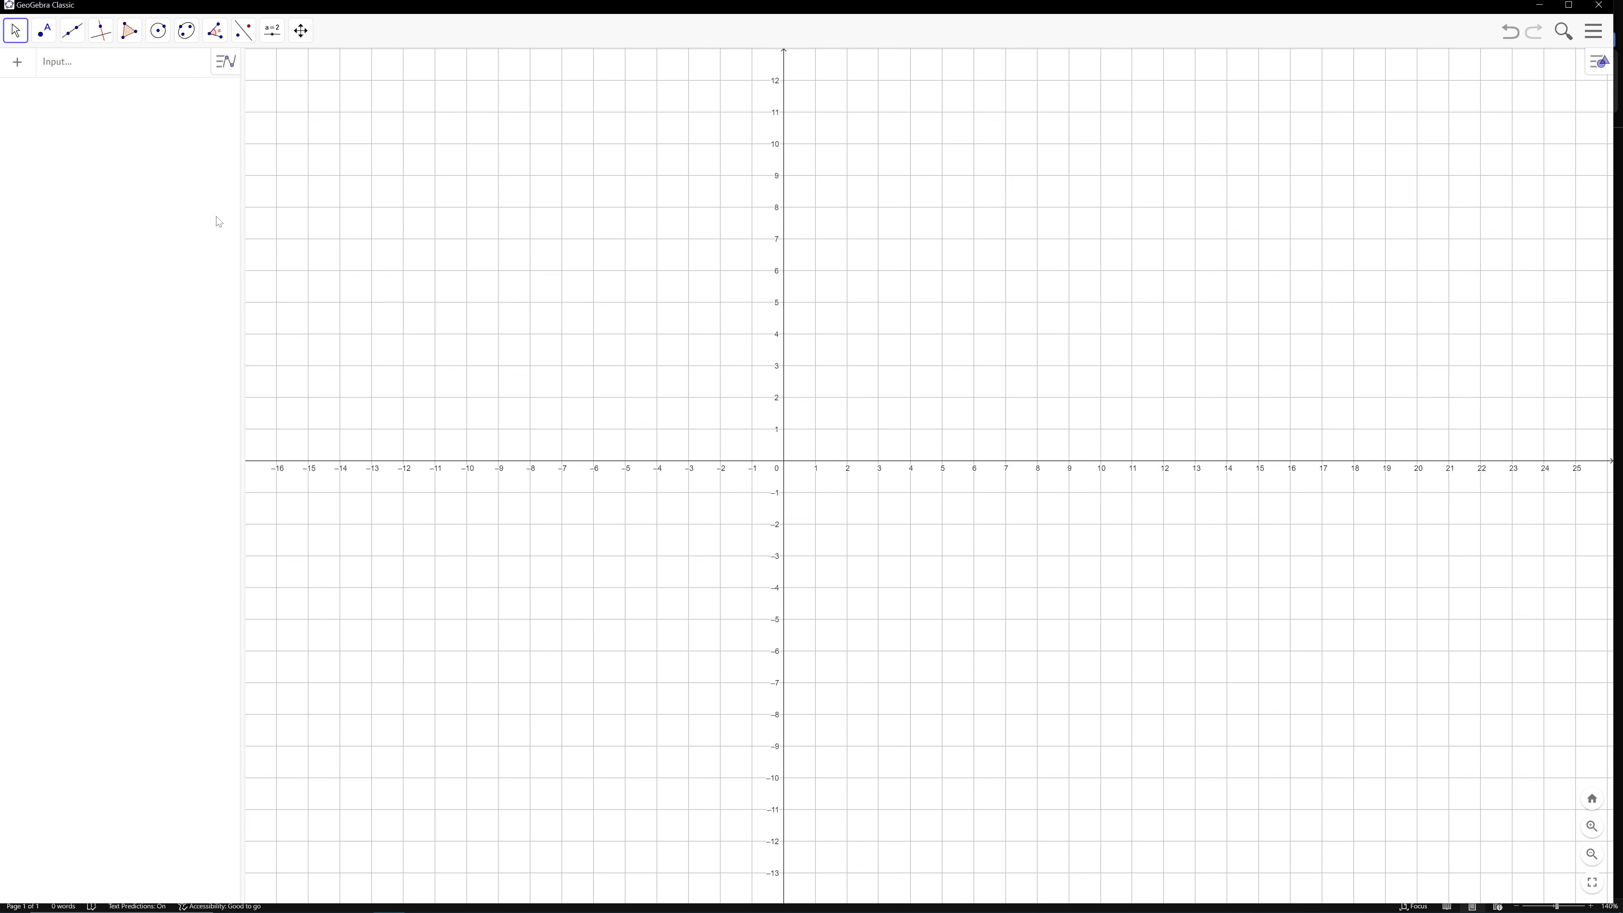
Draw a line through (-8, 4) and (0, 8) with the Line tool, and undo it
left_click(70, 39)
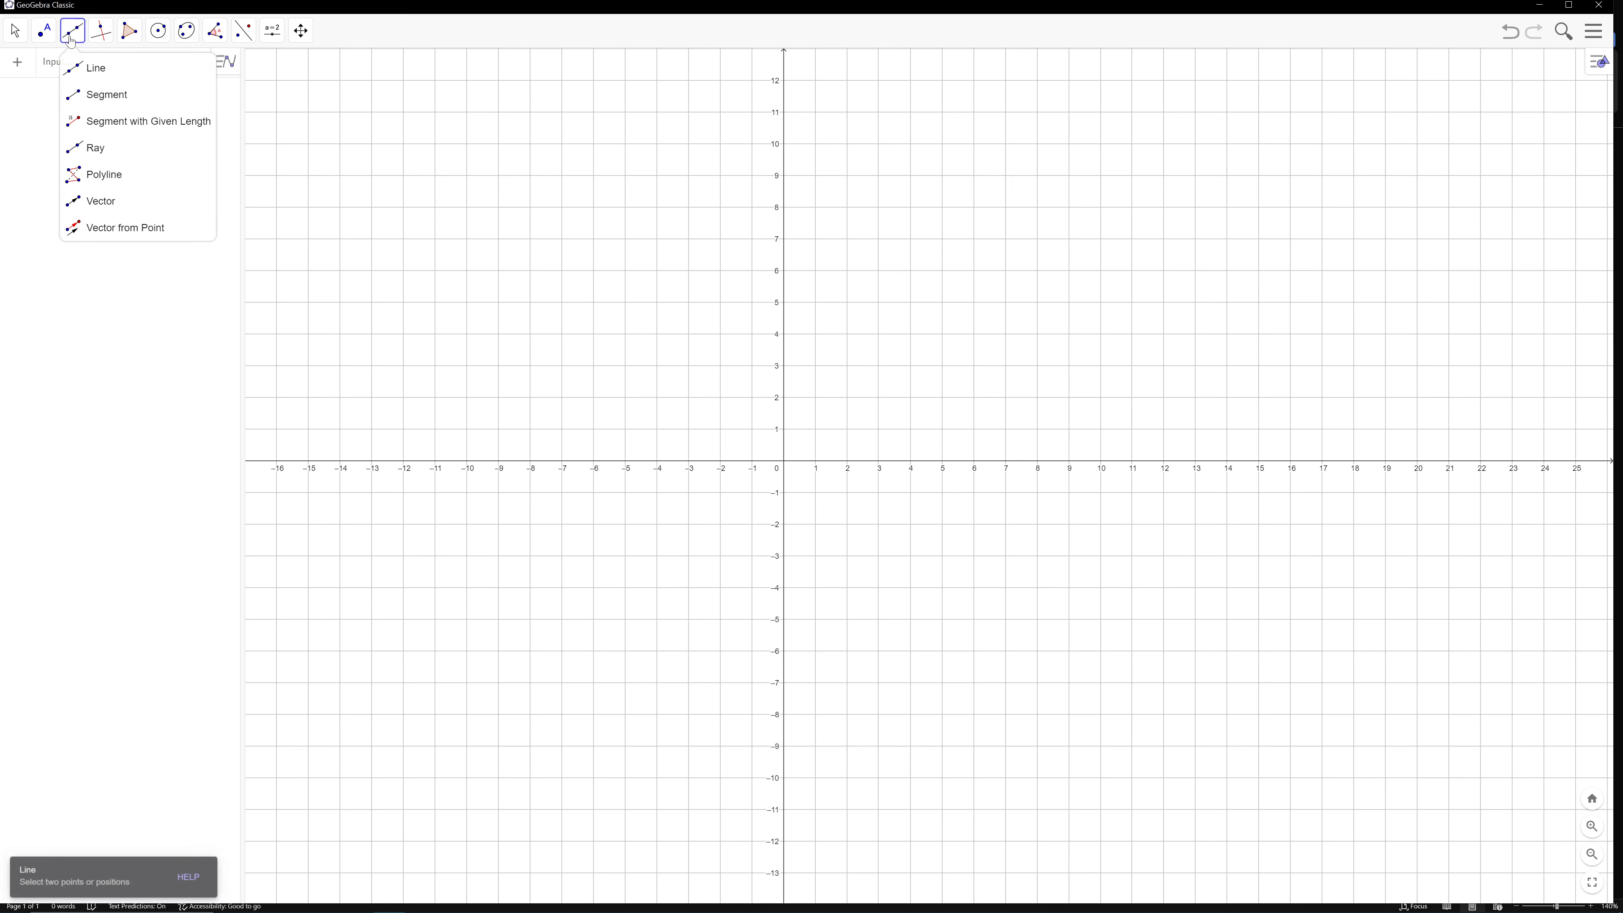
left_click(109, 75)
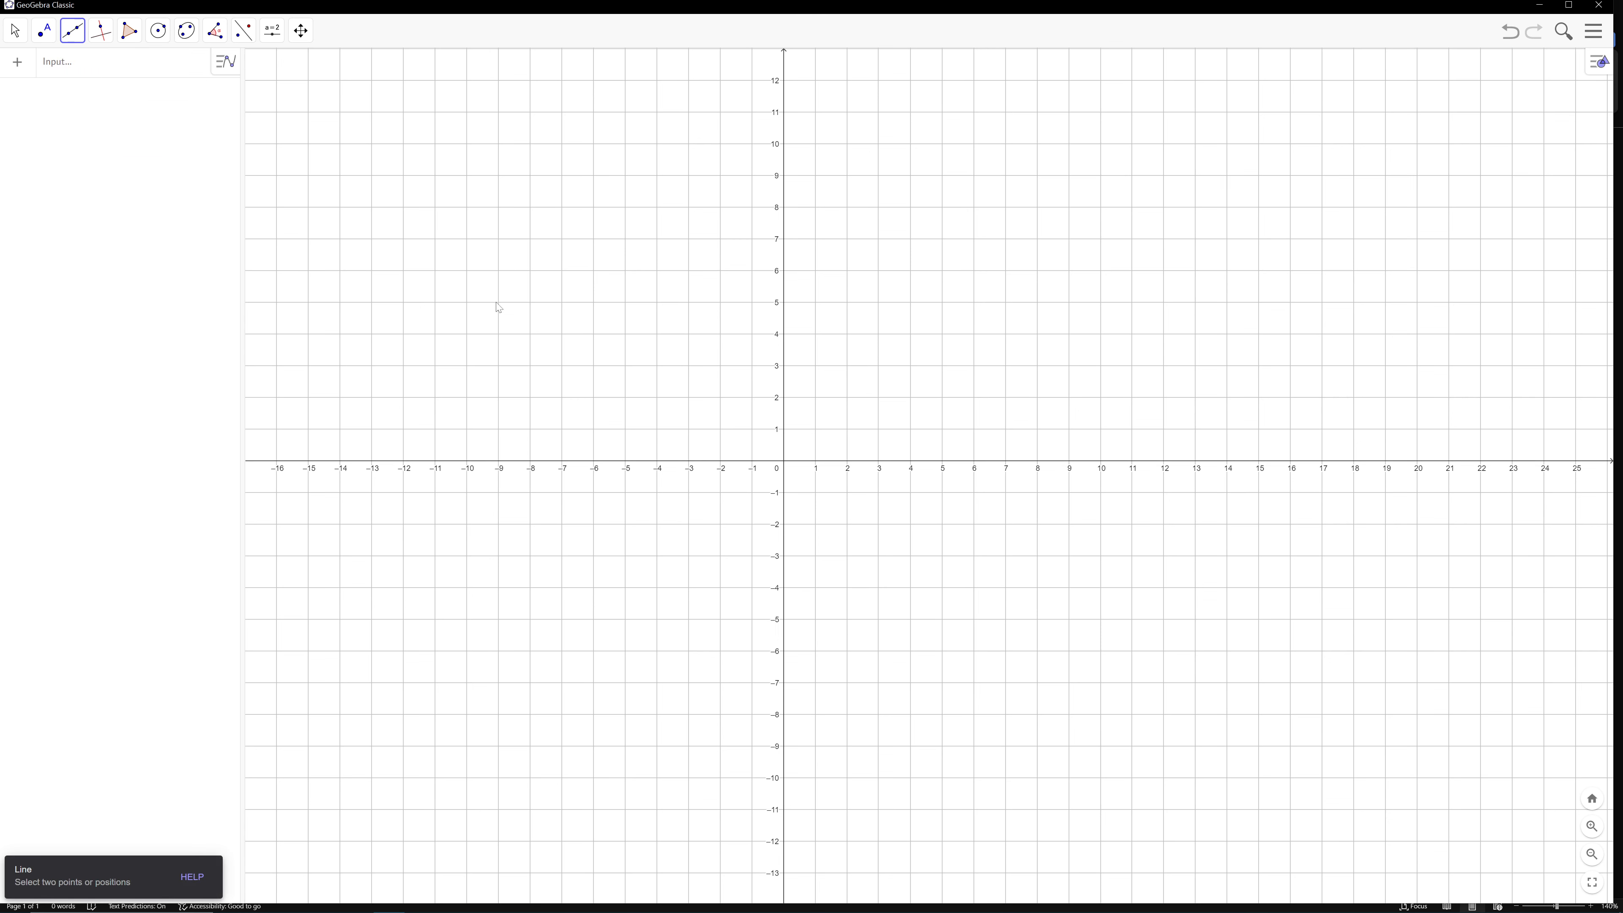
left_click(529, 332)
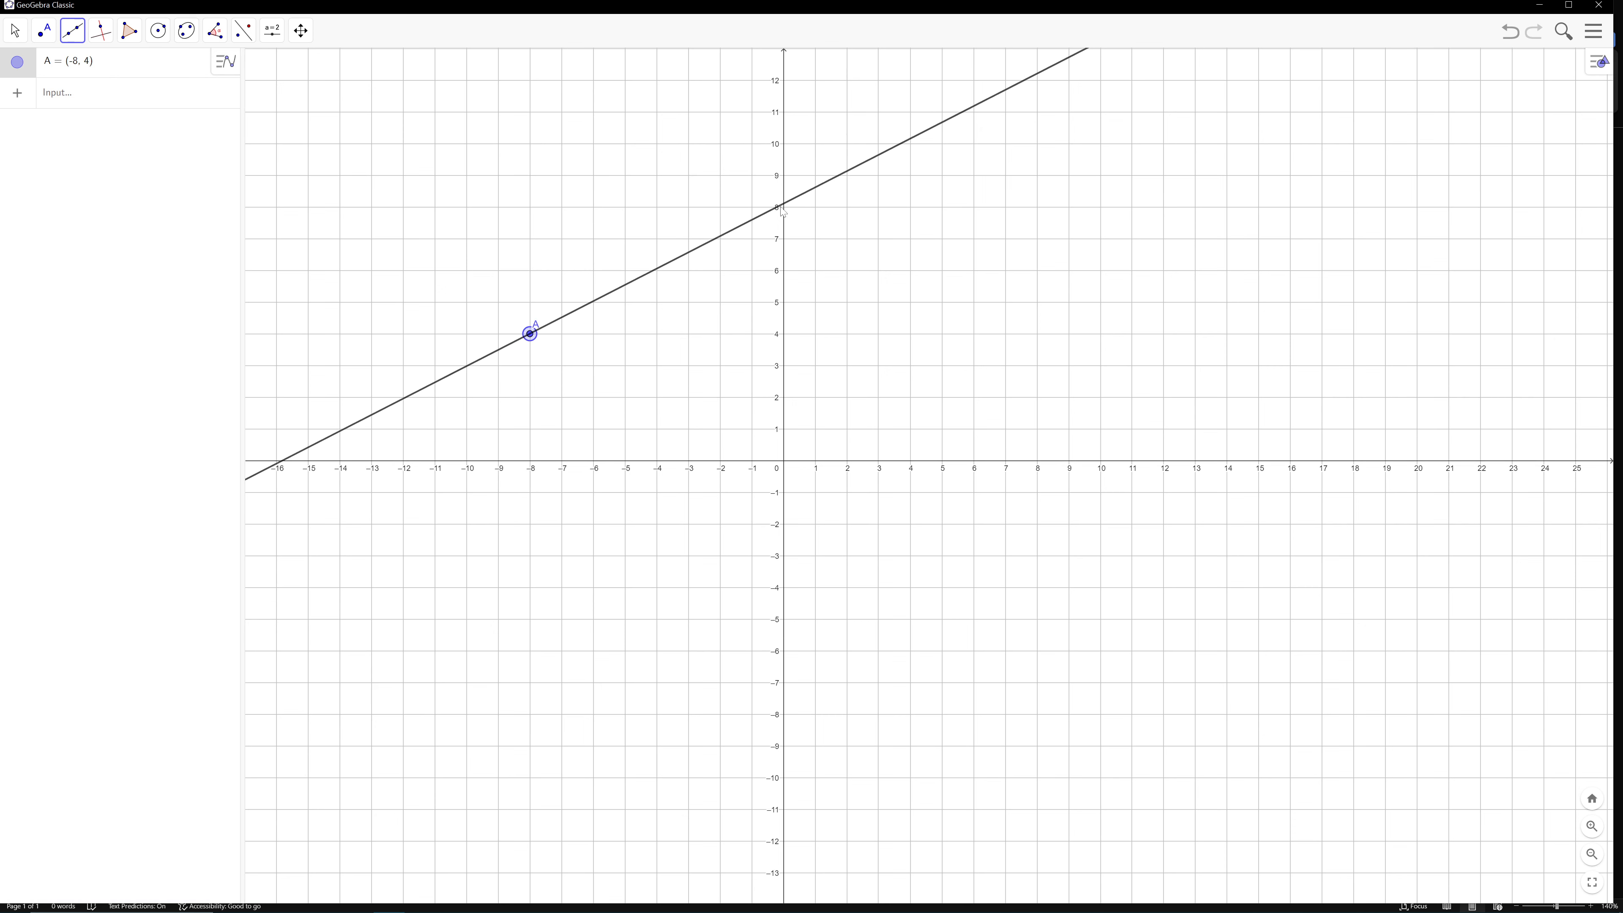
left_click(784, 207)
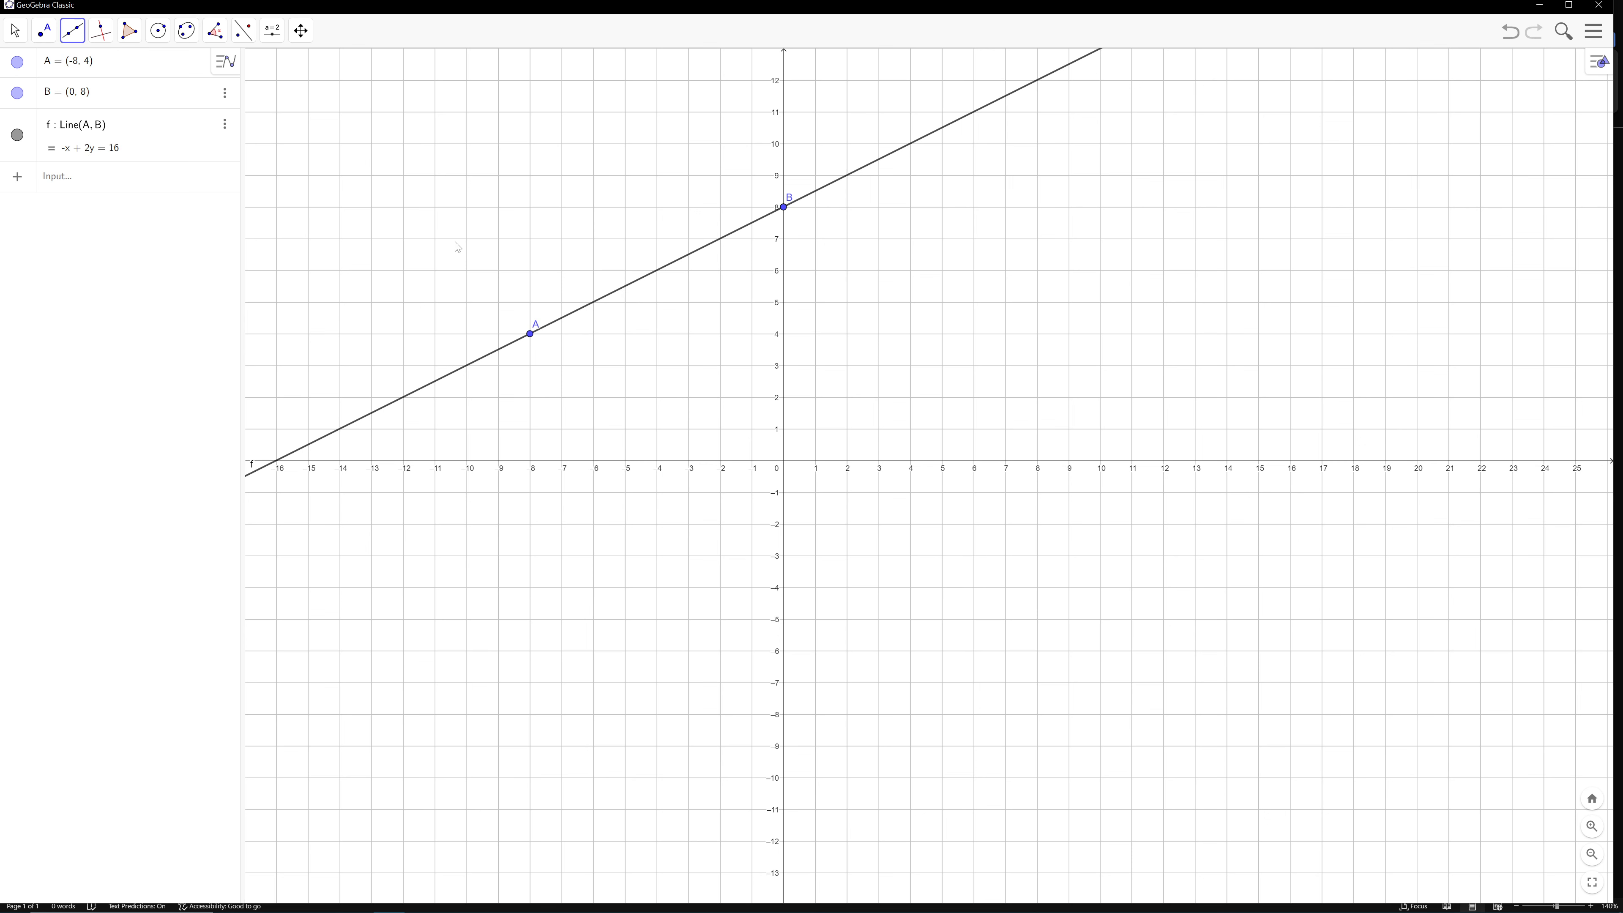
key("ctrl")
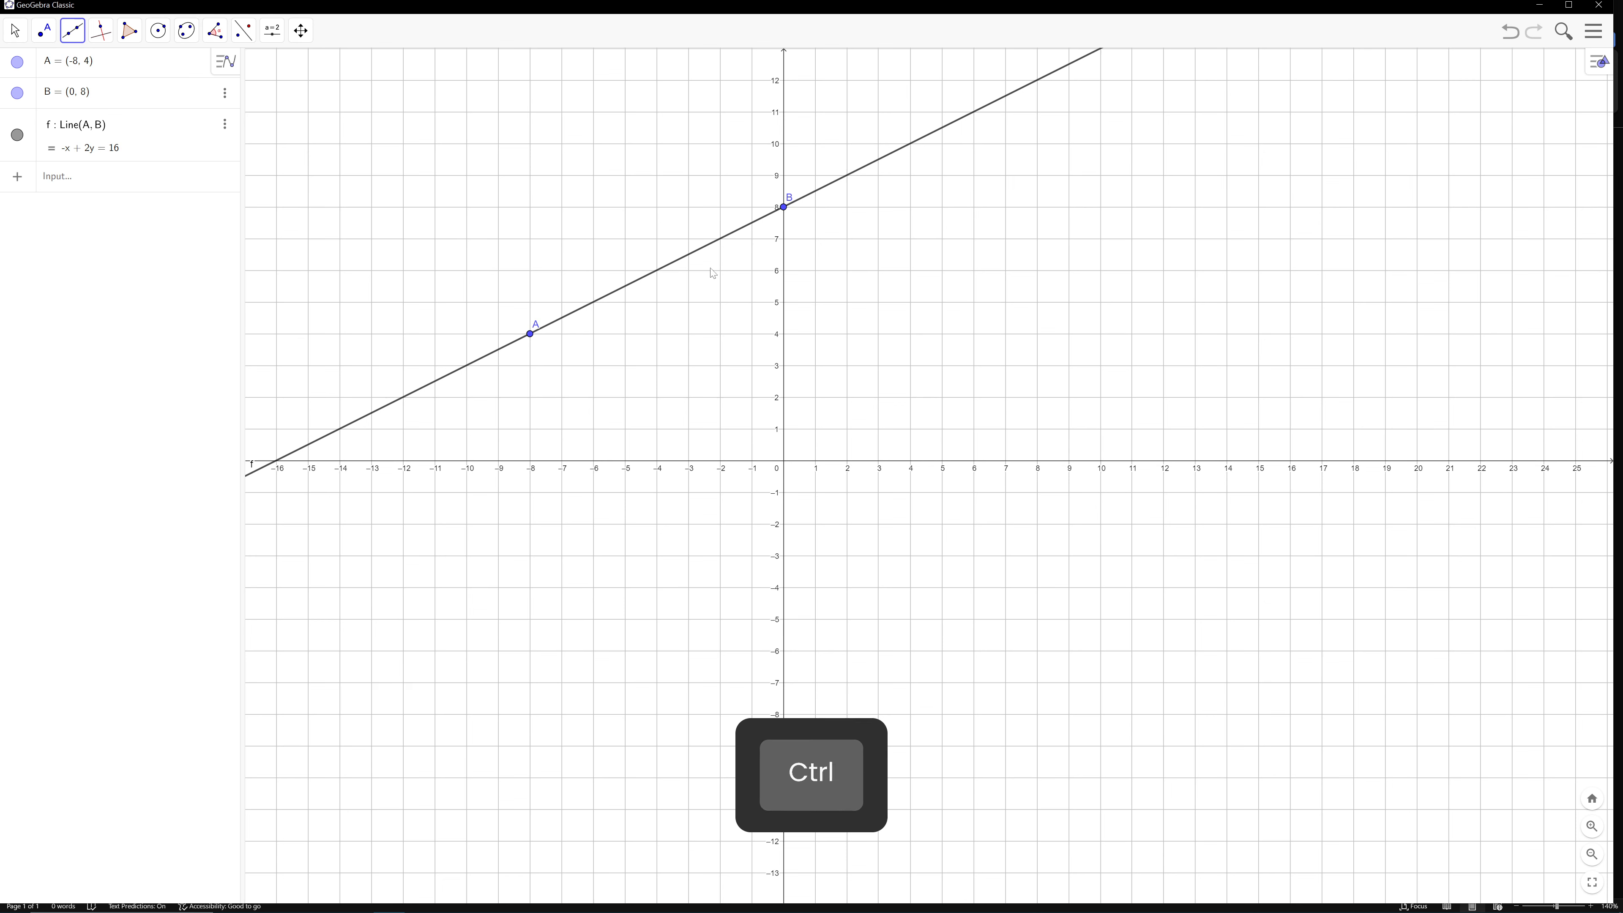
key("ctrl+z")
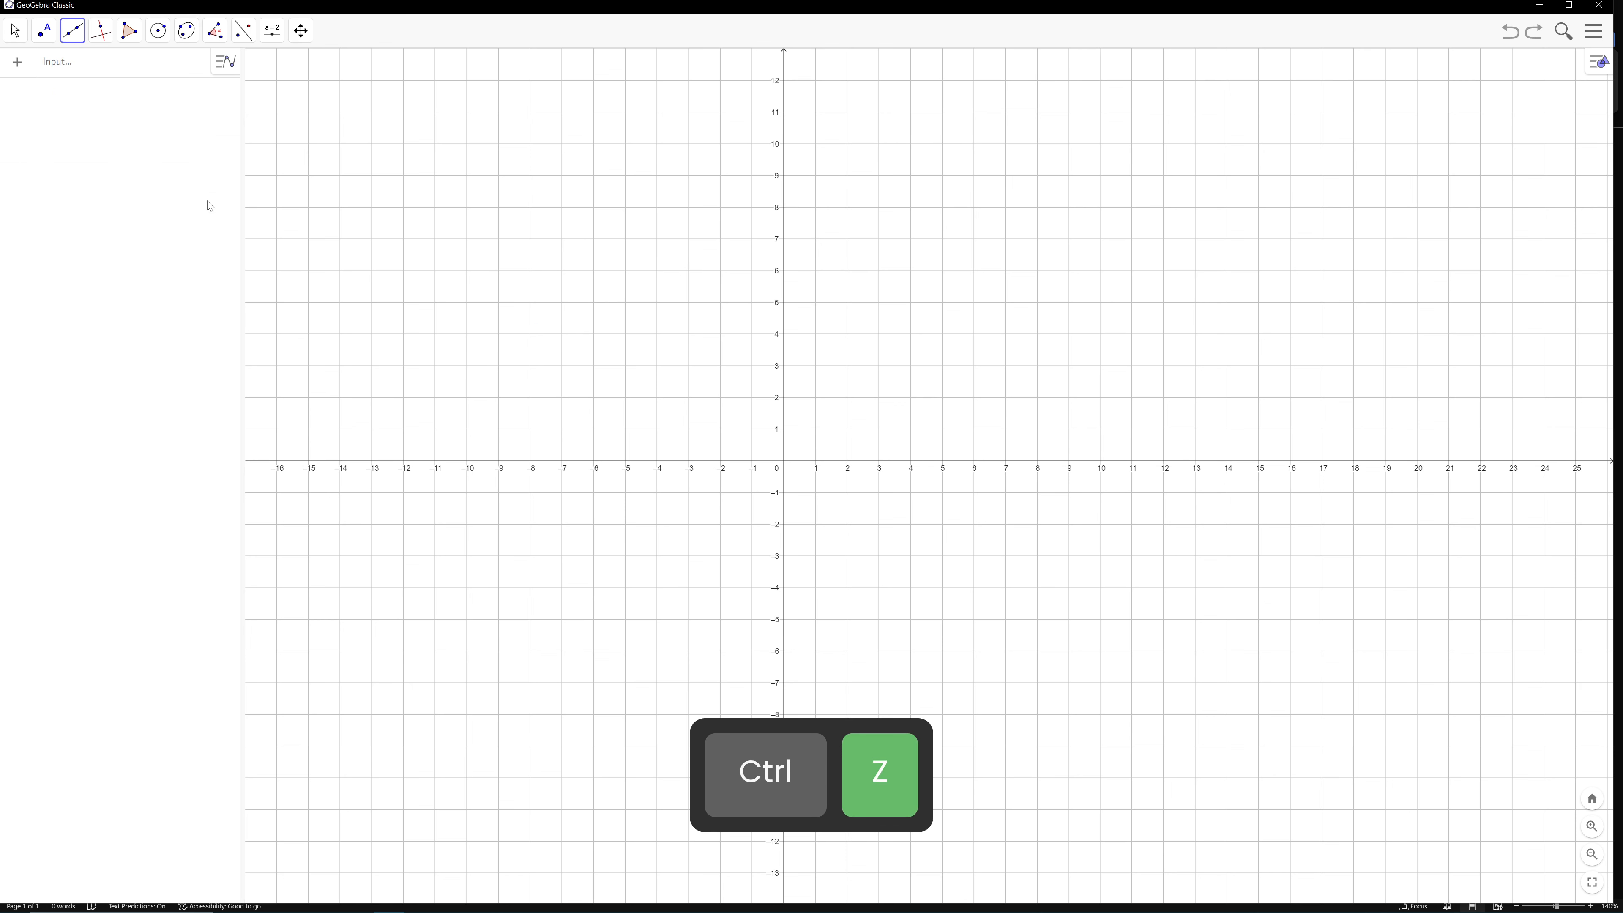
Draw a triangle with the Polygon tool, using vertices (-6, 7), (-8, 5) and (-5, 5)
left_click(74, 36)
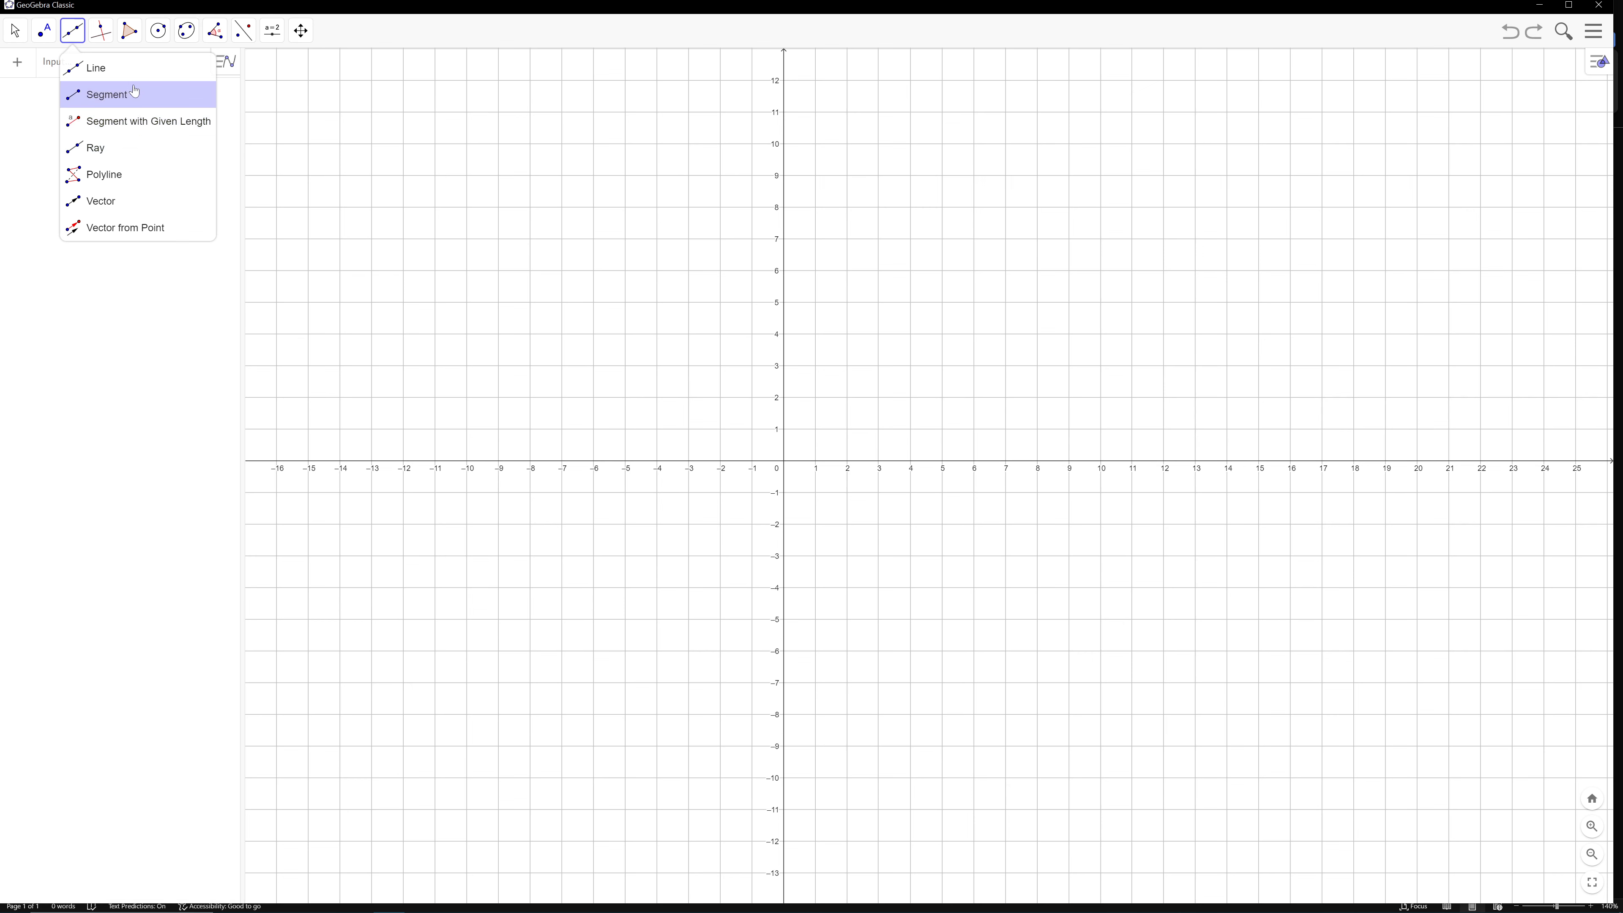
mouse_move(128, 30)
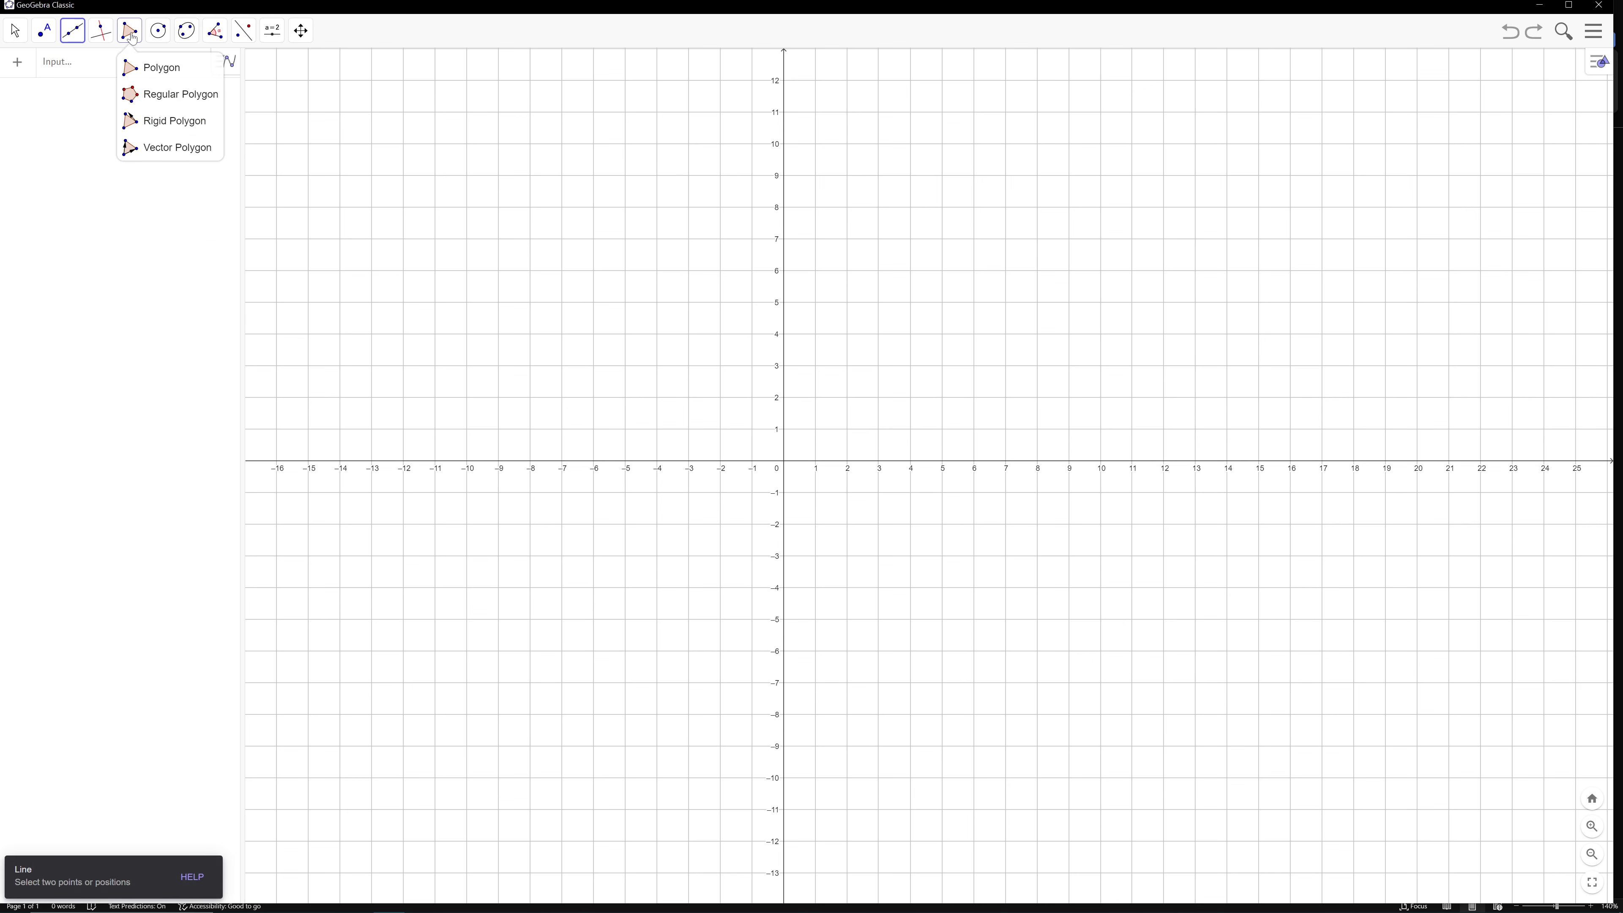
left_click(149, 77)
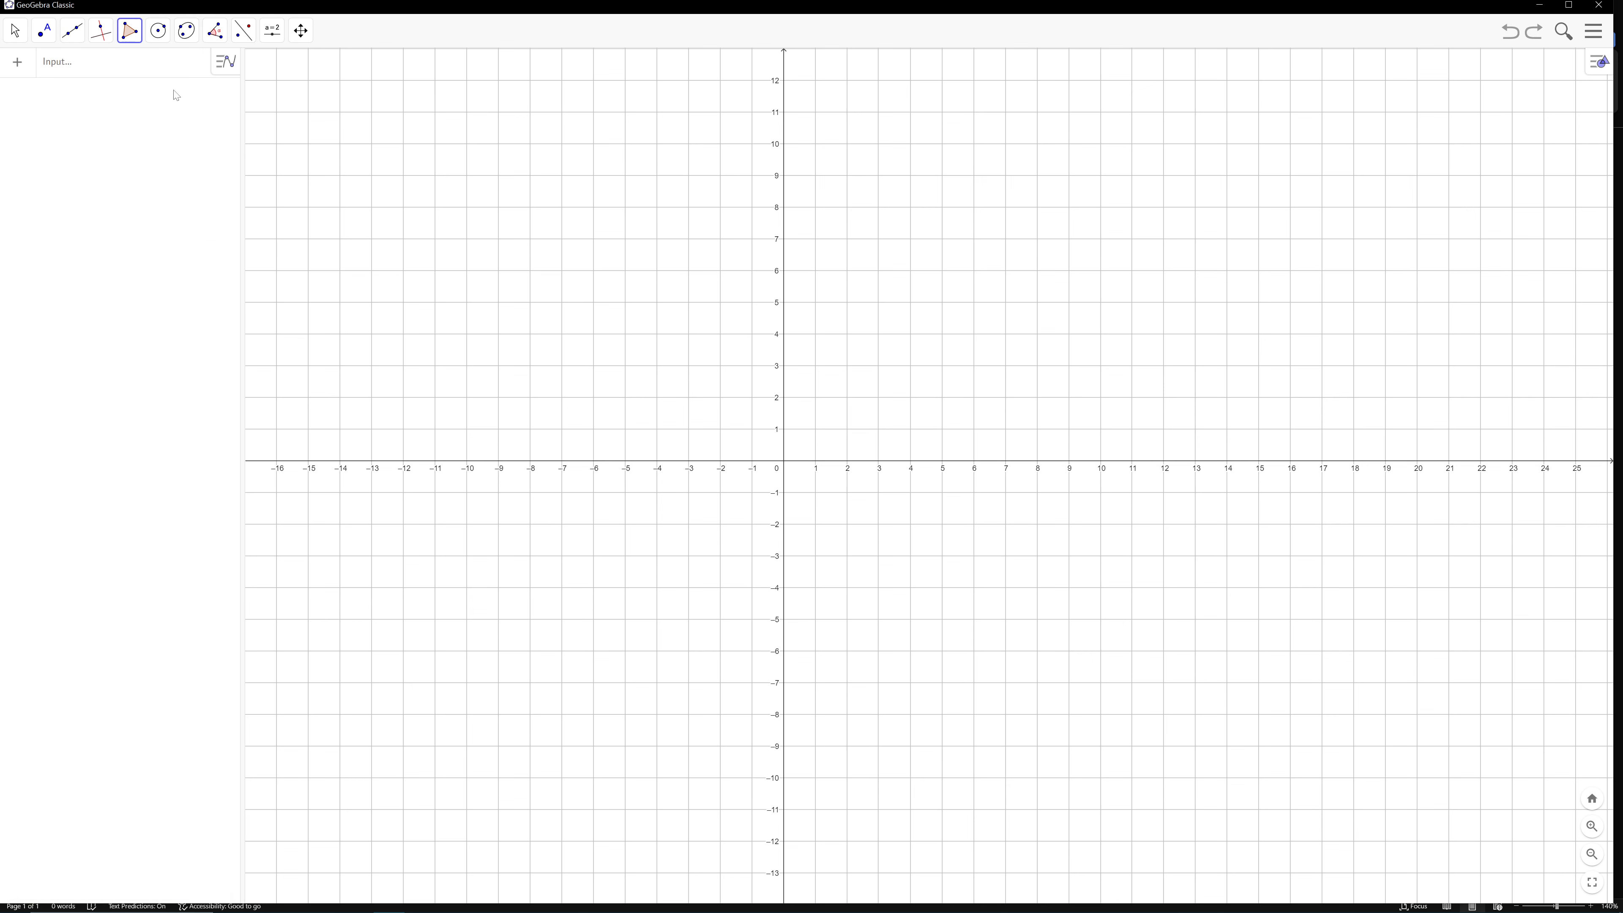
left_click(593, 238)
left_click(529, 302)
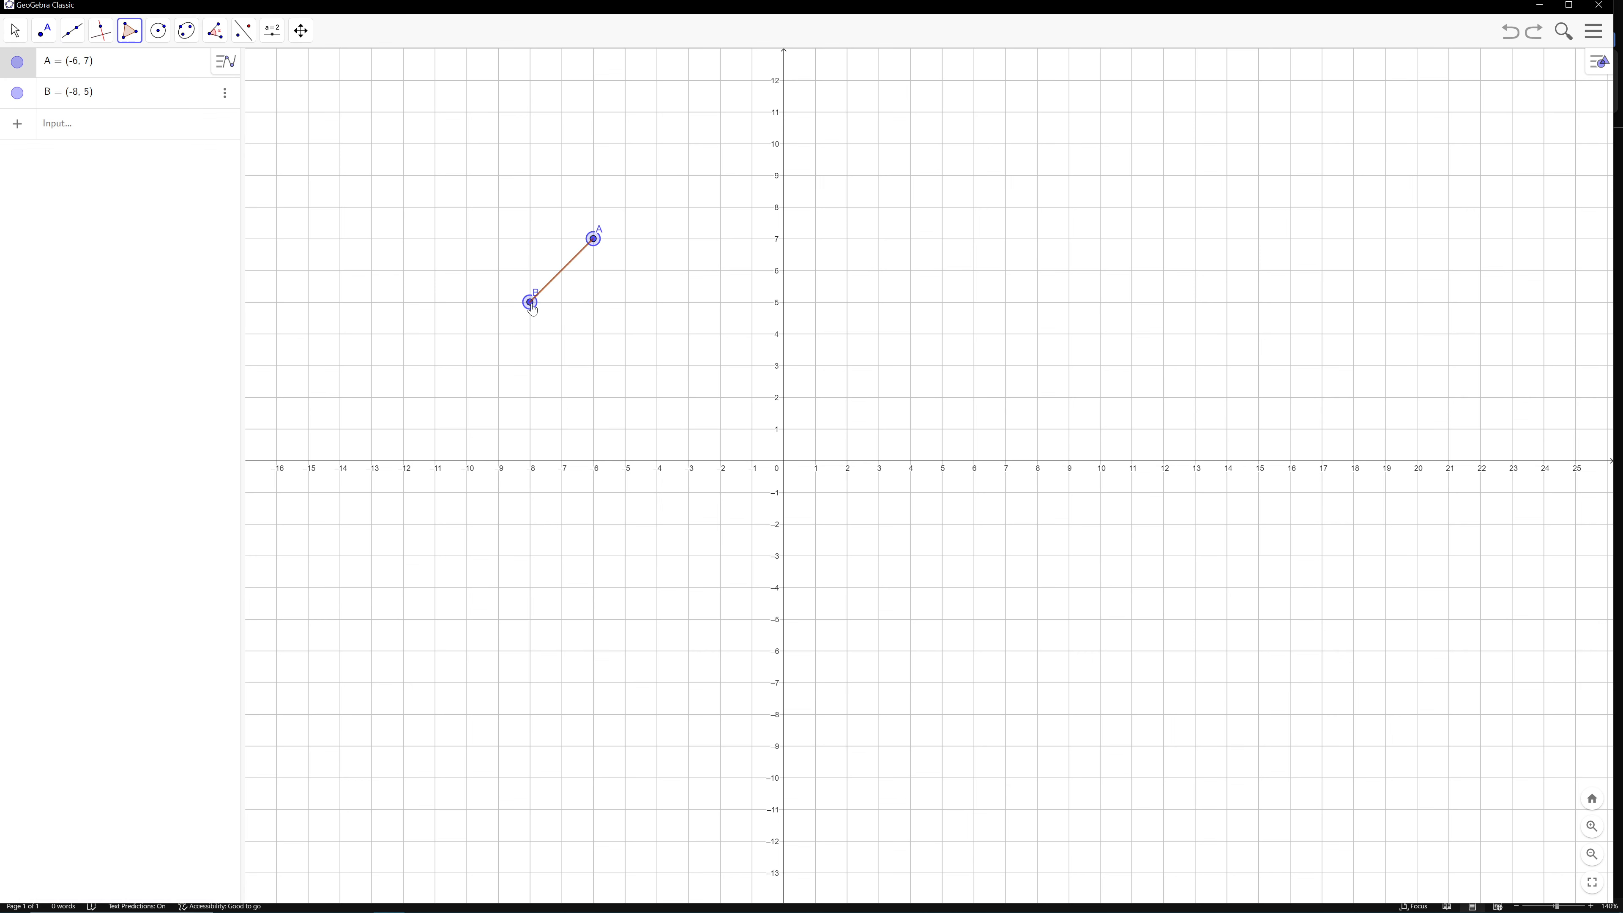
left_click(625, 302)
left_click(594, 238)
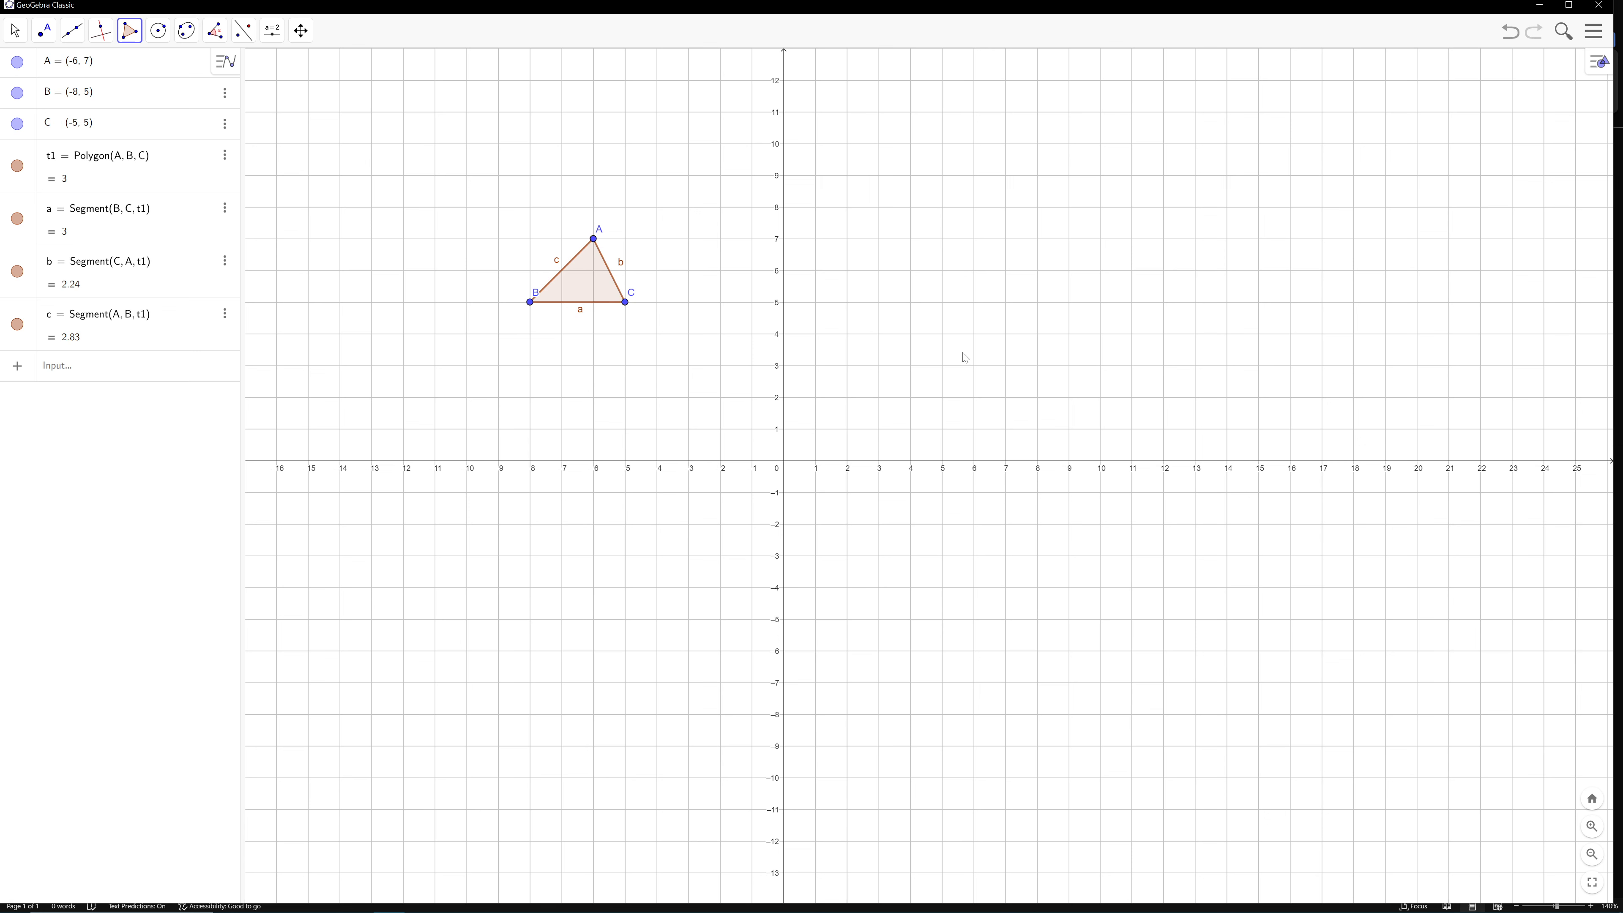
Hide the labels of the triangle's three sides
right_click(621, 269)
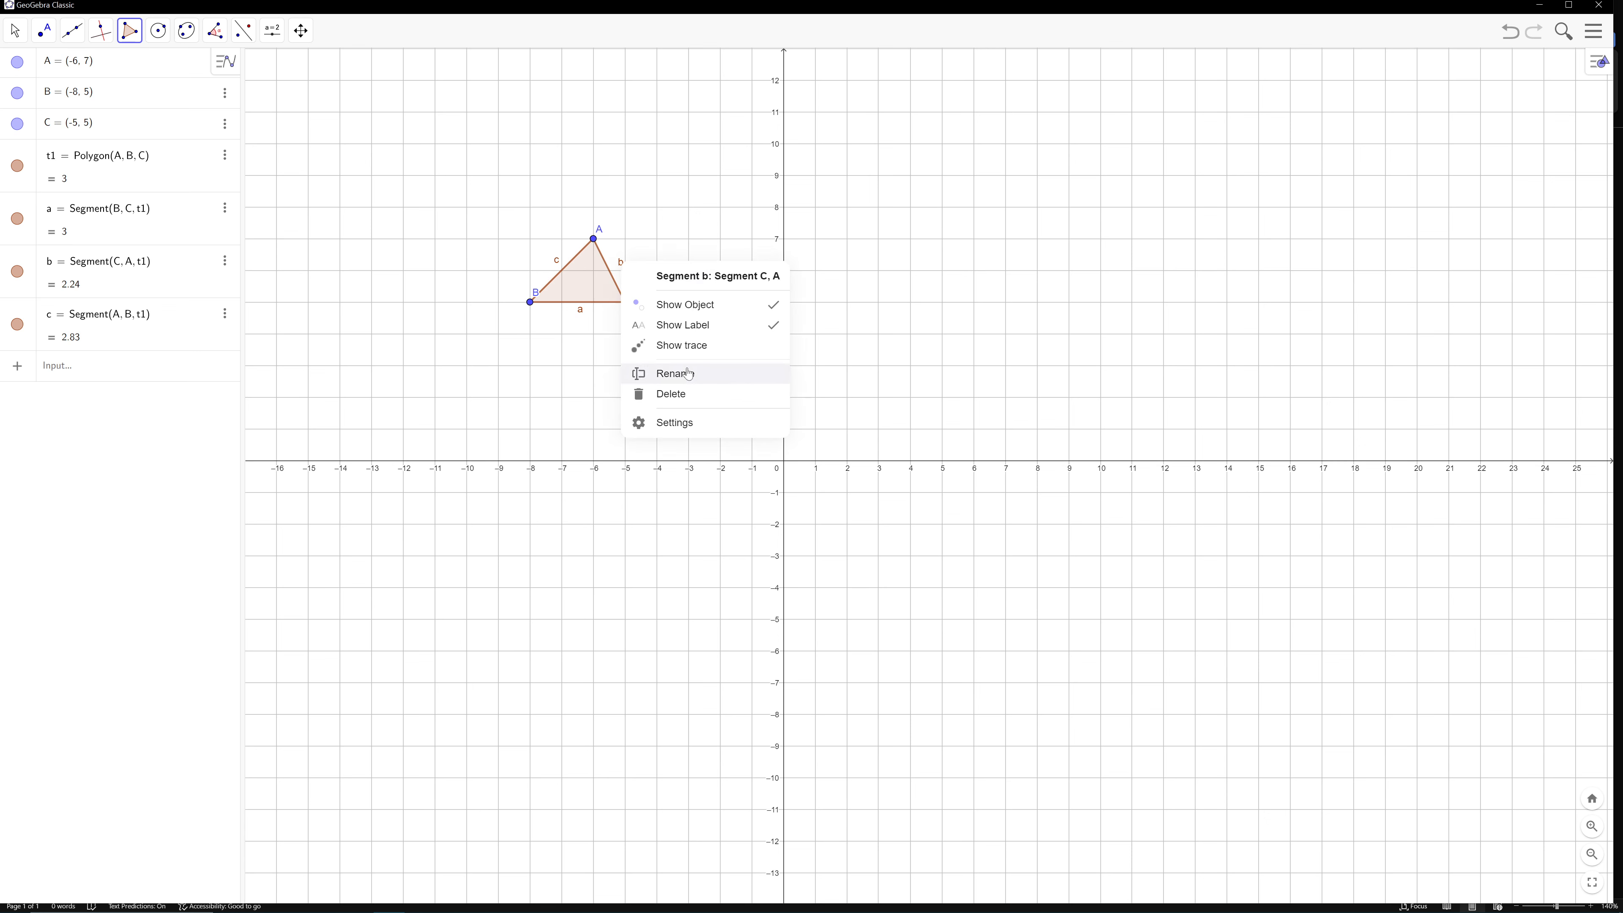
left_click(699, 329)
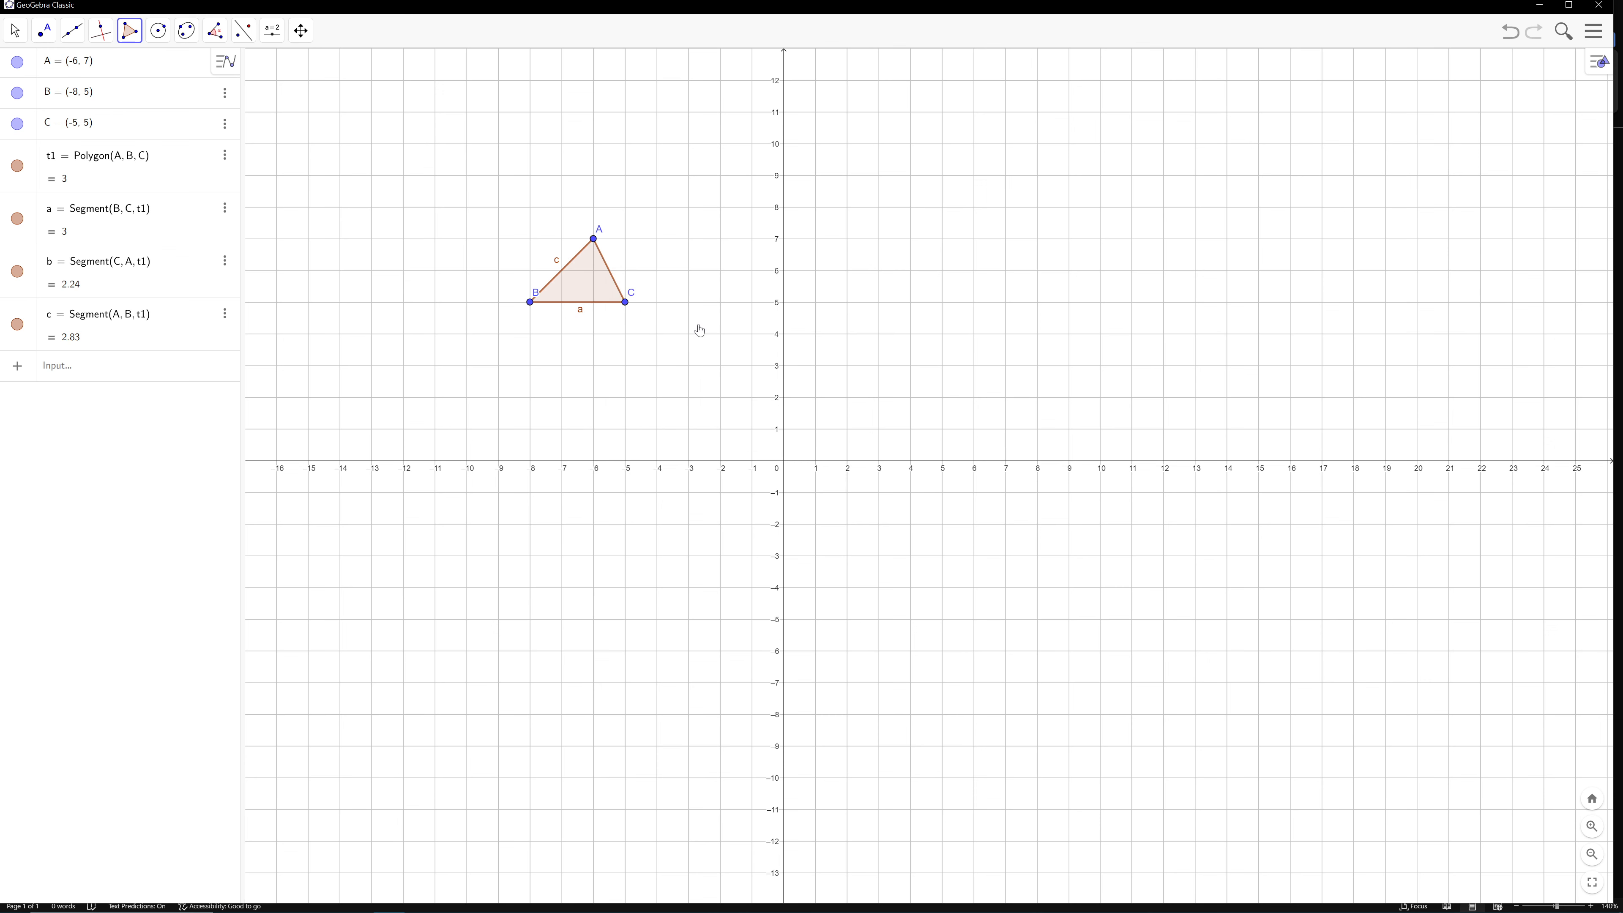
right_click(562, 268)
left_click(593, 318)
right_click(582, 315)
left_click(640, 370)
Recolour the triangle dark gray (#606060) in its settings and close the settings
right_click(605, 296)
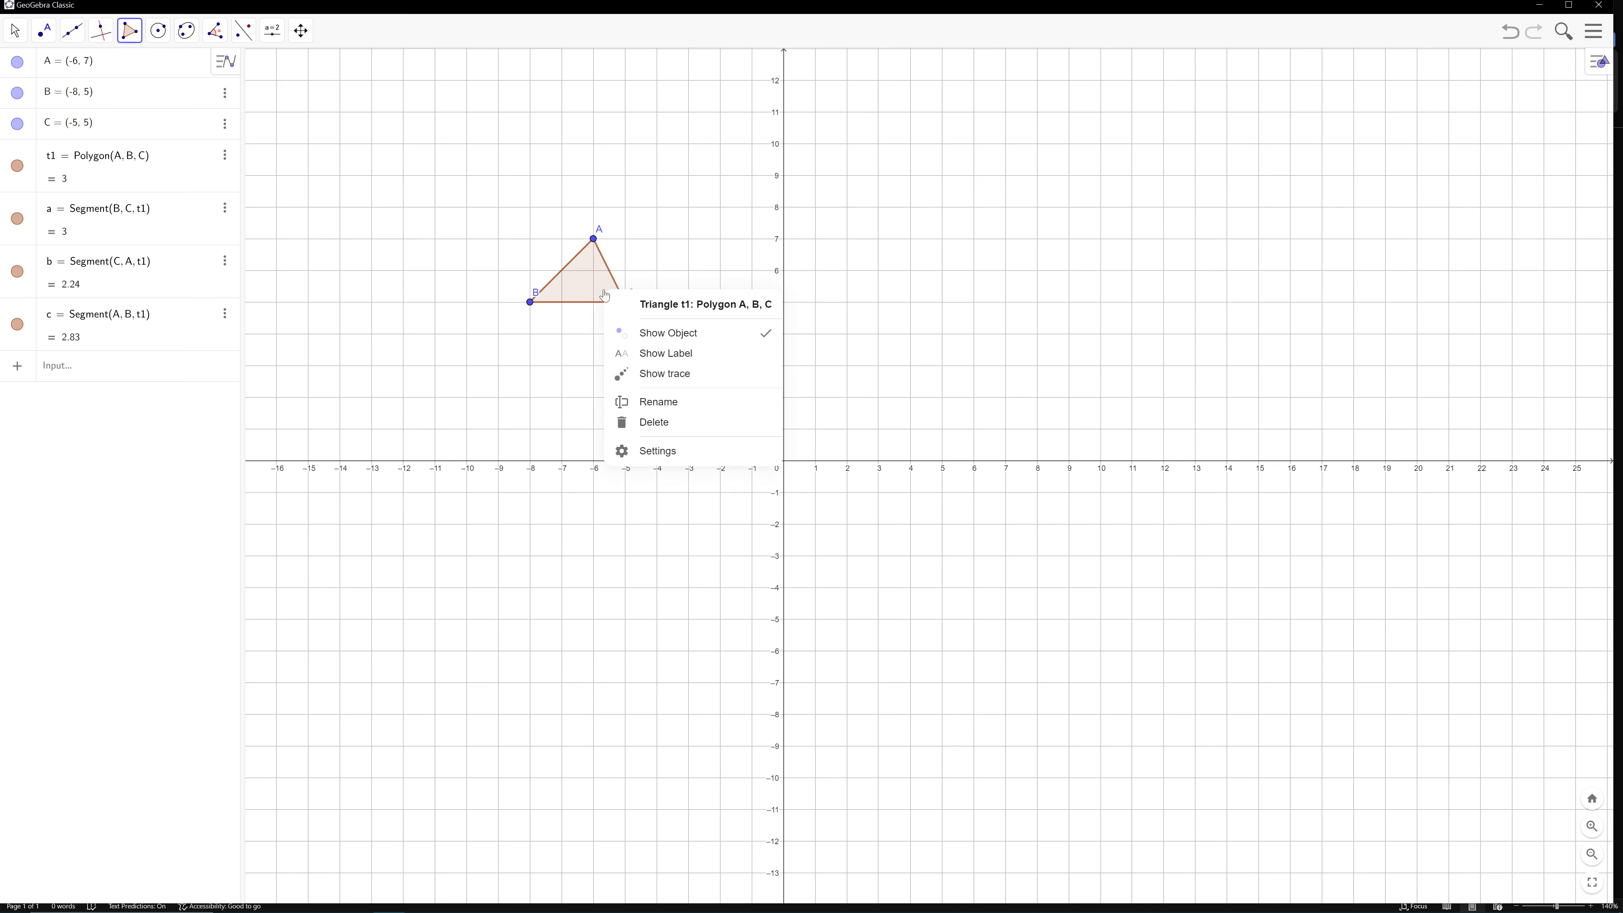
left_click(664, 452)
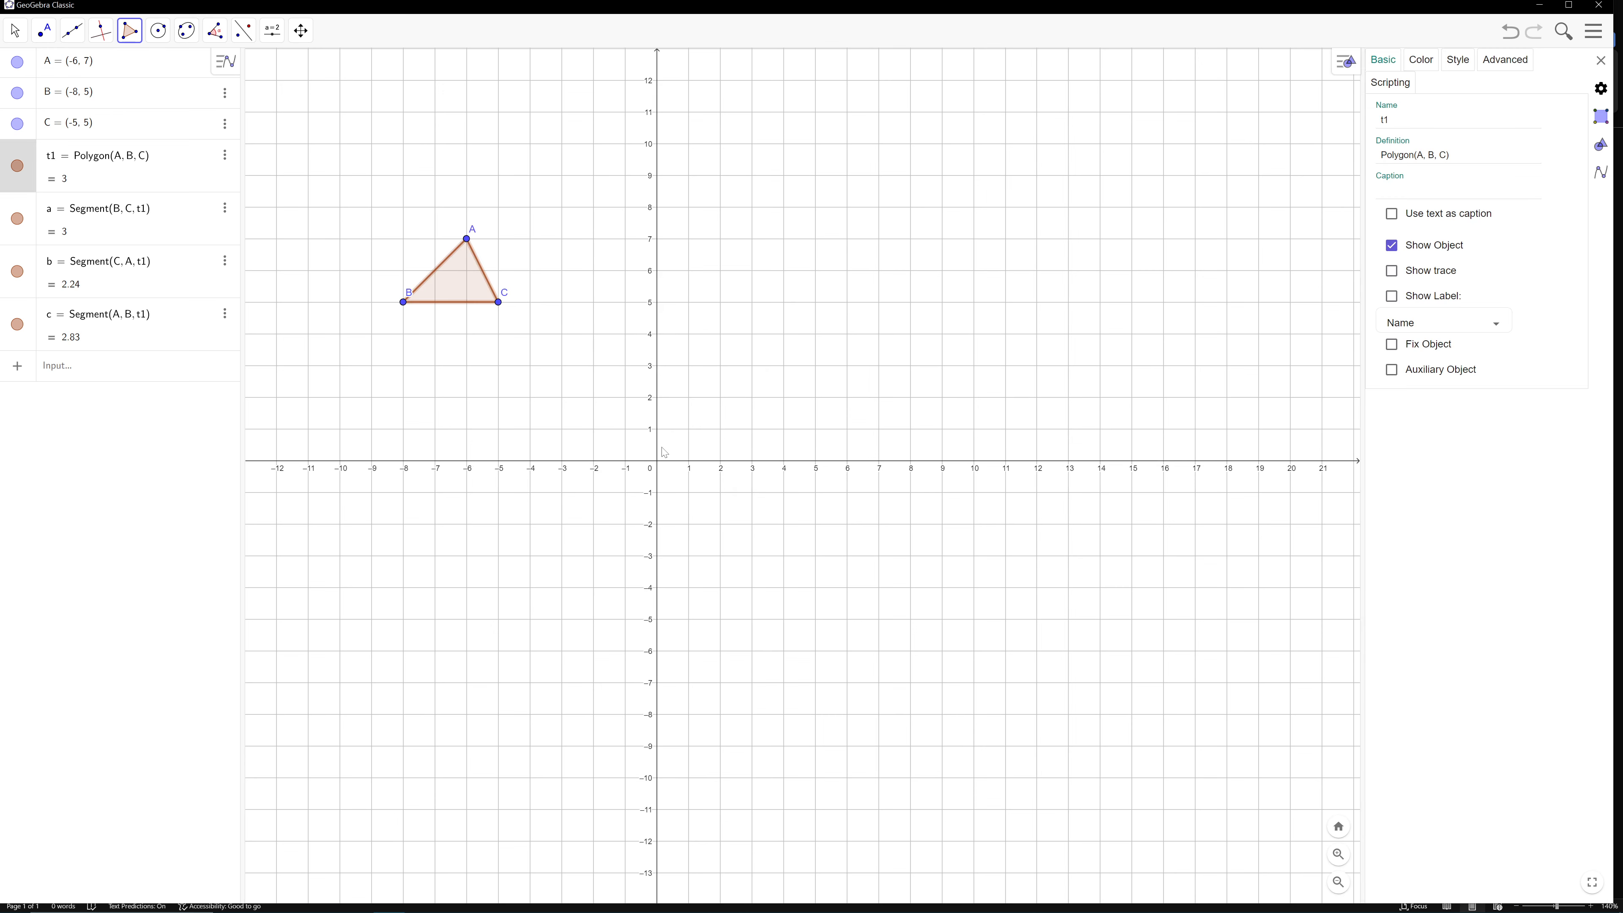
left_click(1420, 59)
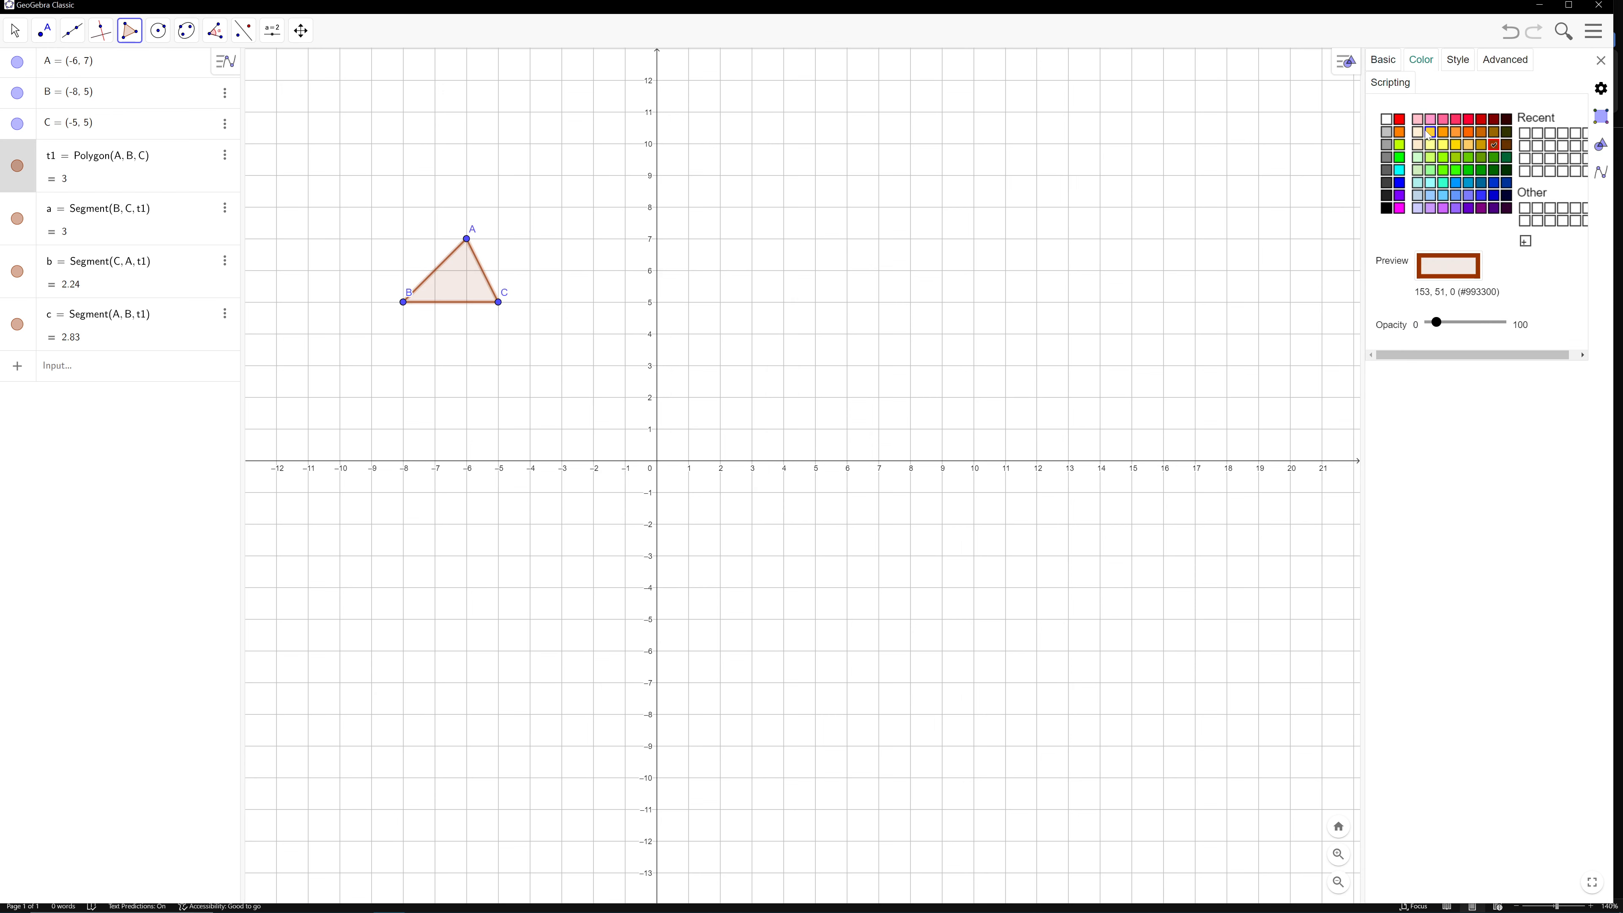
left_click(1385, 171)
left_click(611, 307)
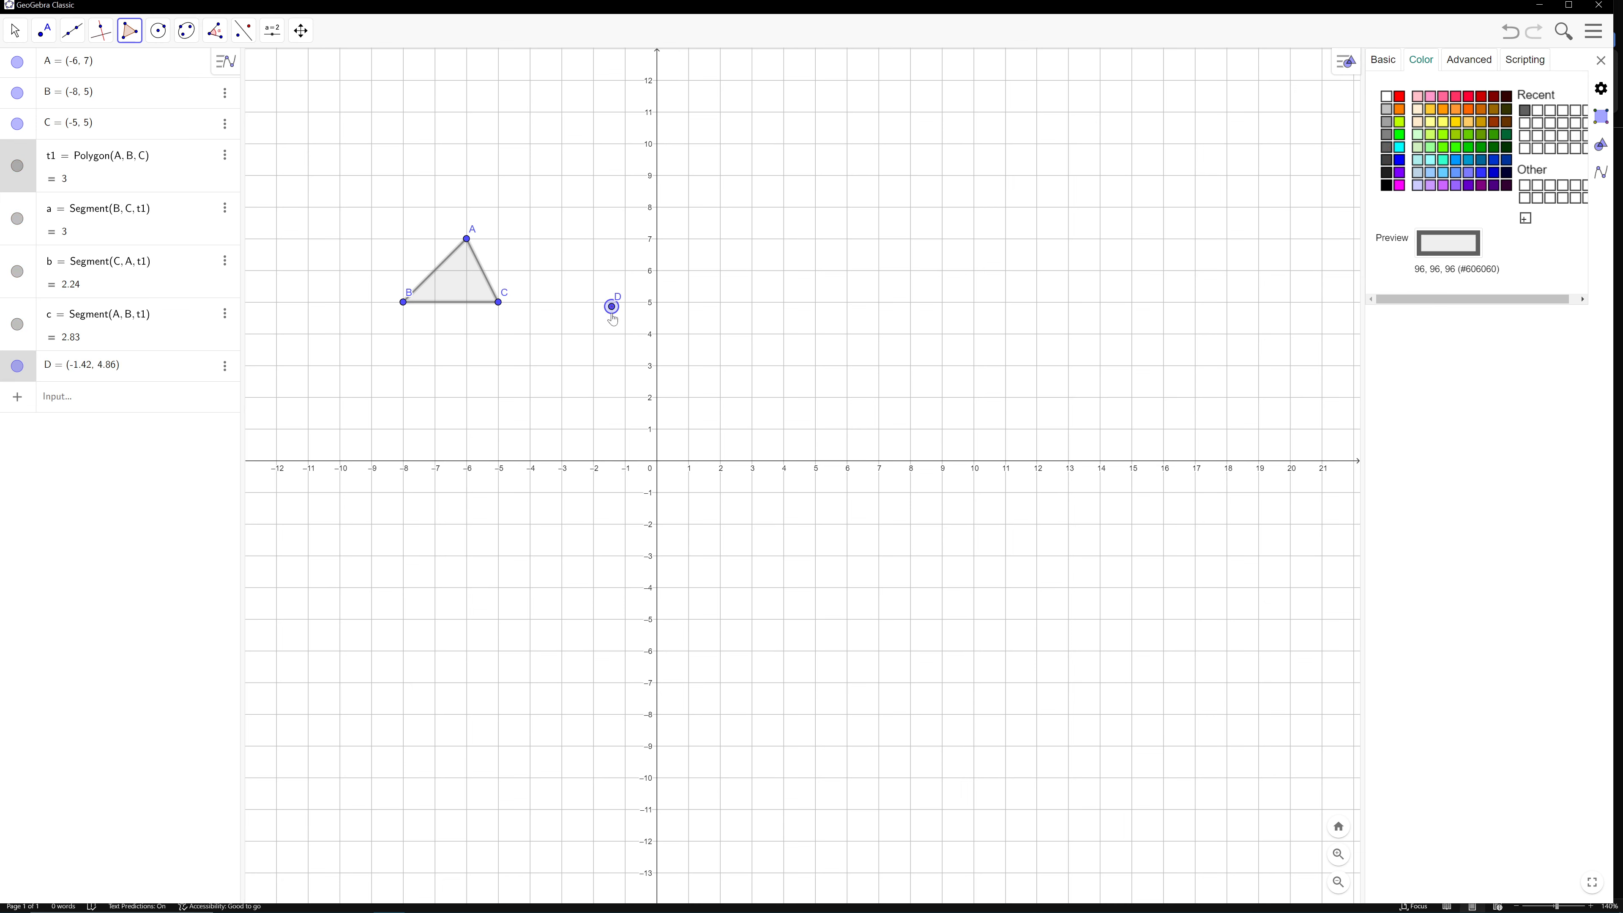
key("ctrl+z")
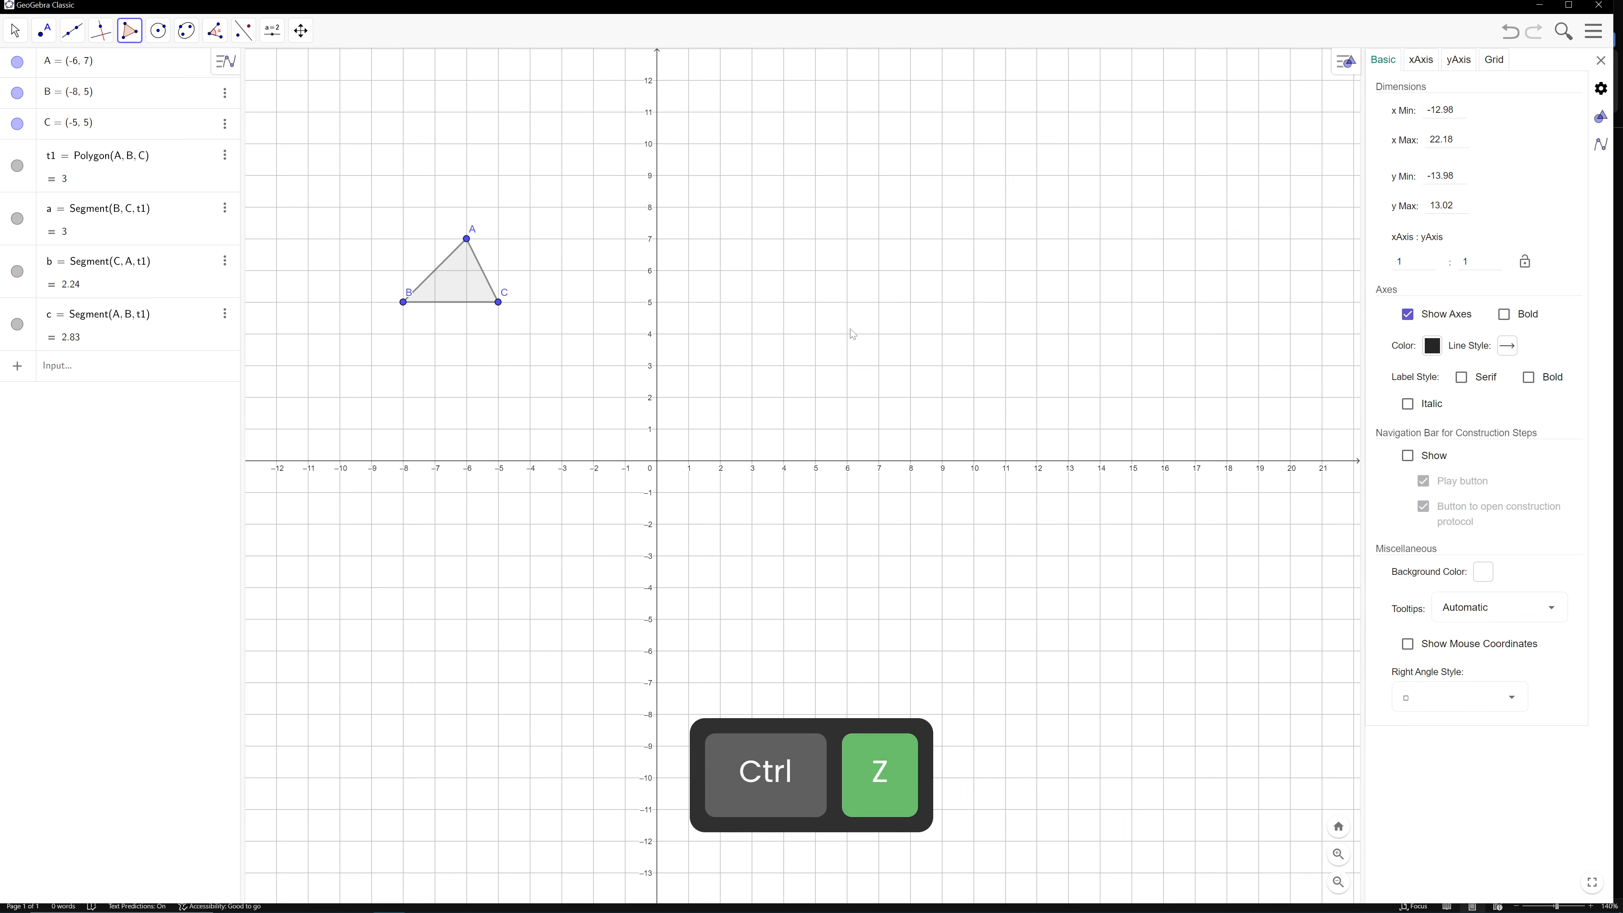
left_click(1600, 60)
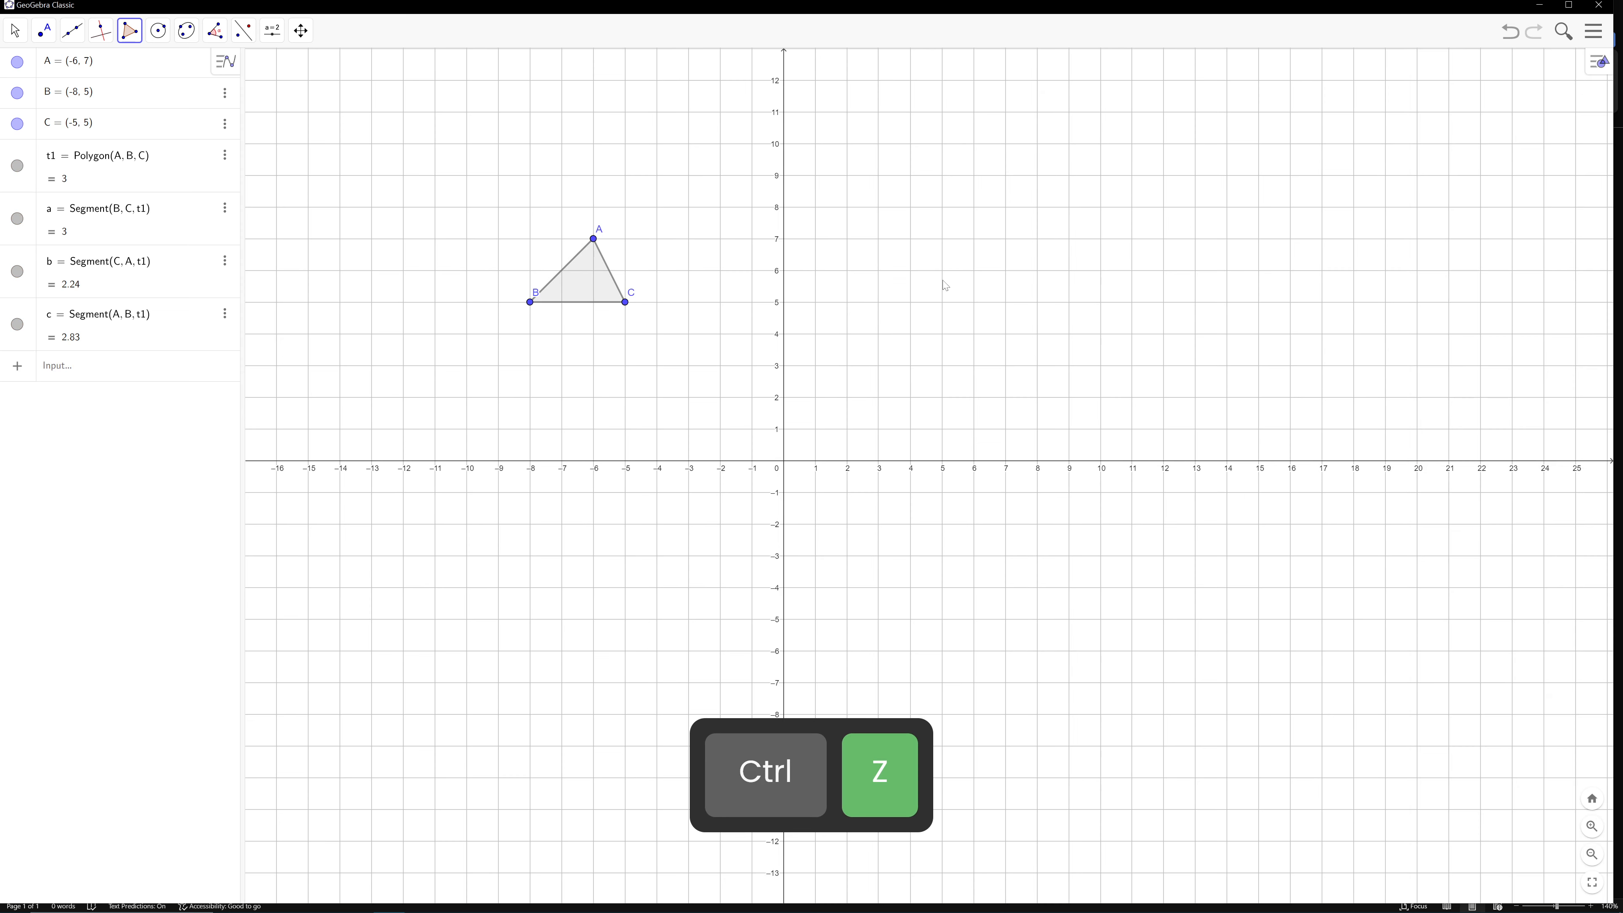
Try outlining a five-vertex polygon around the triangle, from about (-10.42, 7.4) to (1.3, 6.12), and undo it
left_click(453, 226)
left_click(420, 298)
left_click(423, 493)
left_click(844, 608)
left_click(825, 266)
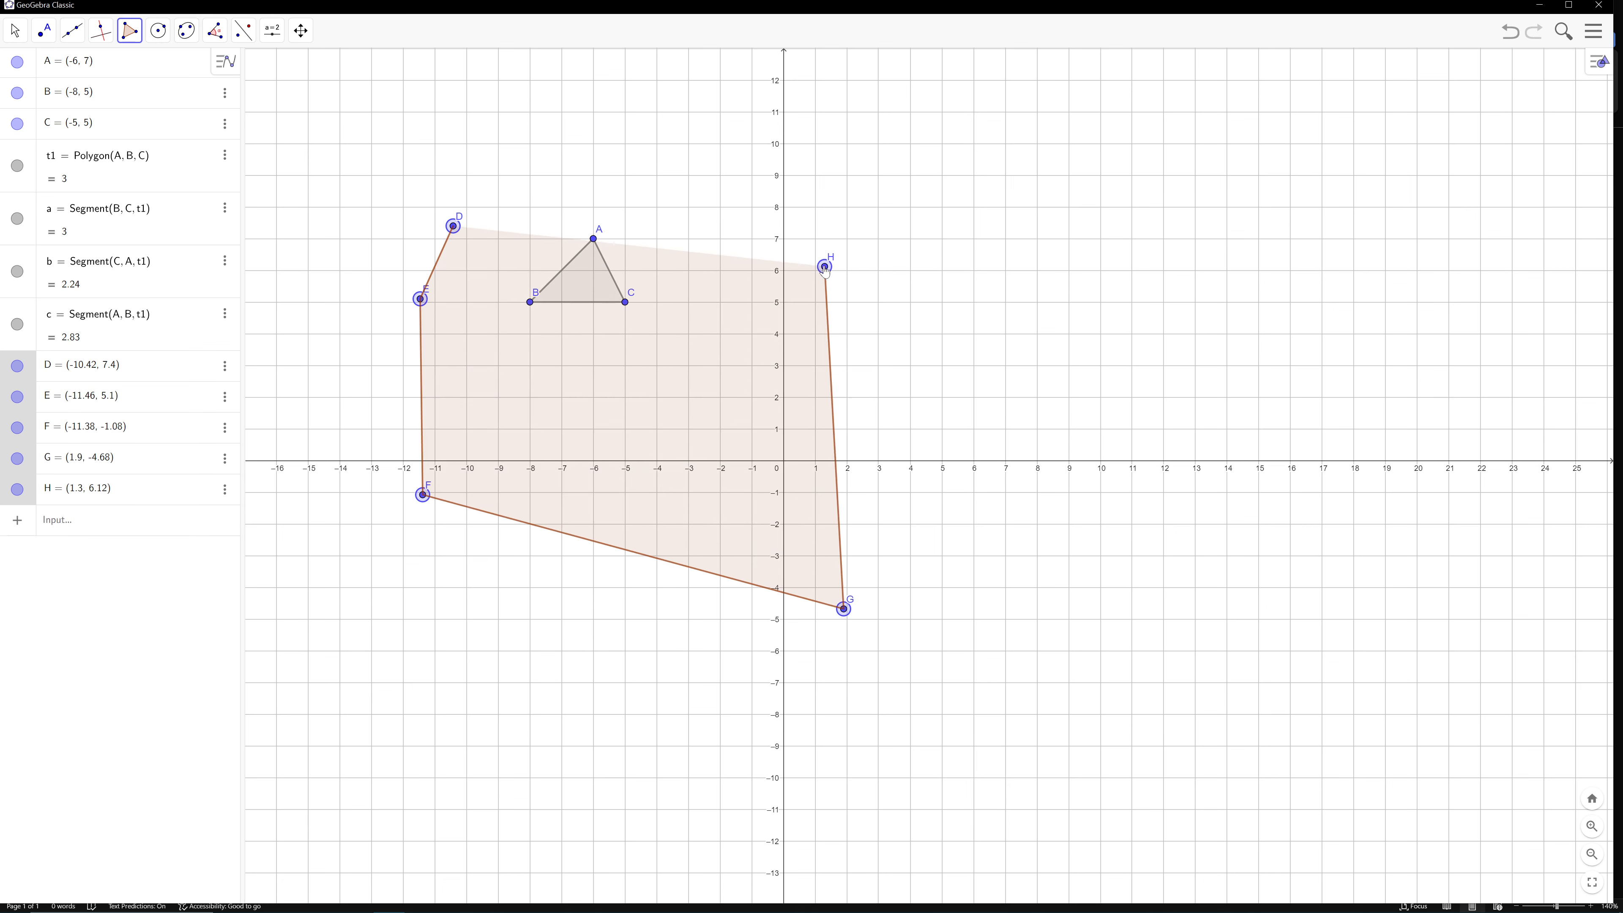
key("ctrl+z")
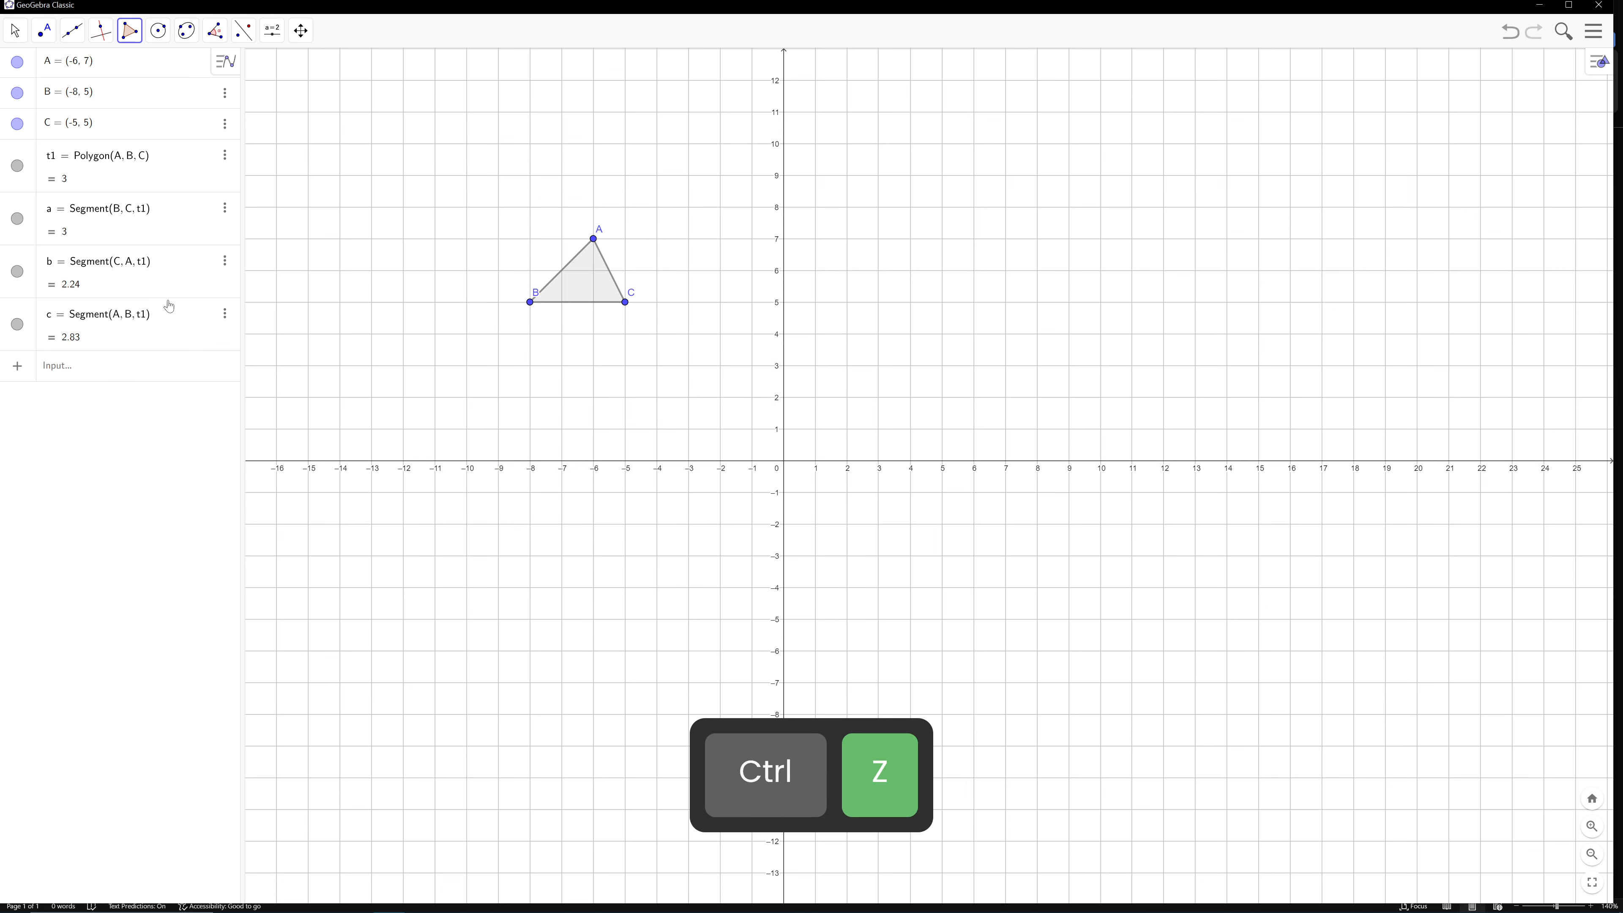
Use the Move tool to pan the coordinate plane slightly
left_click(15, 30)
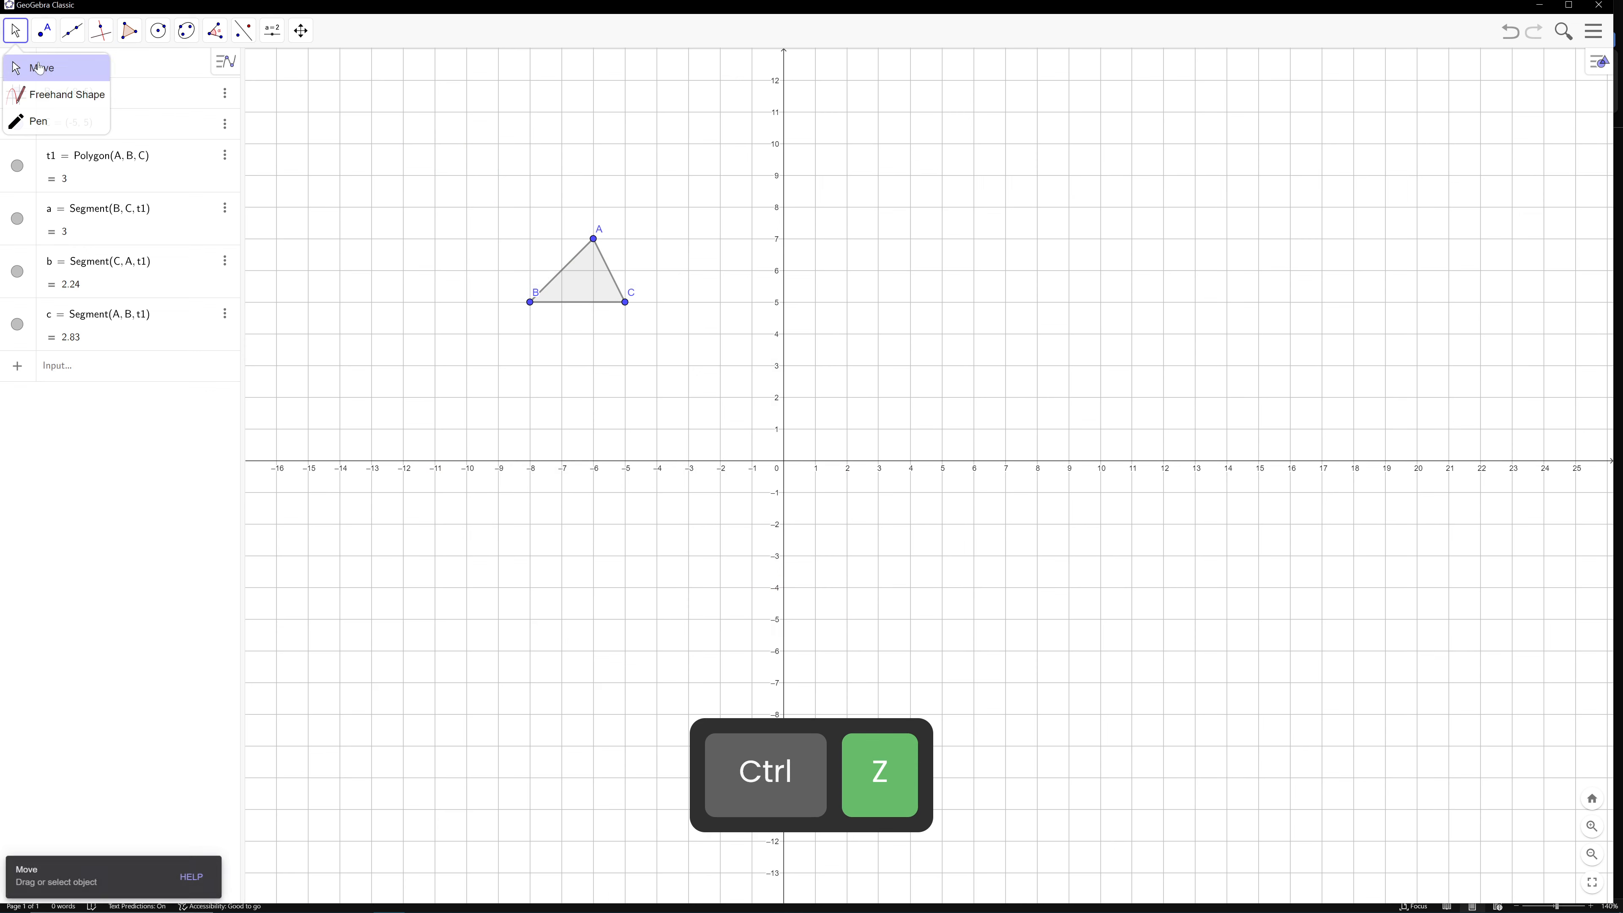
left_click(37, 74)
mouse_move(391, 178)
left_mouse_down()
mouse_move(344, 135)
mouse_move(410, 163)
mouse_move(349, 180)
mouse_move(368, 185)
left_mouse_up()
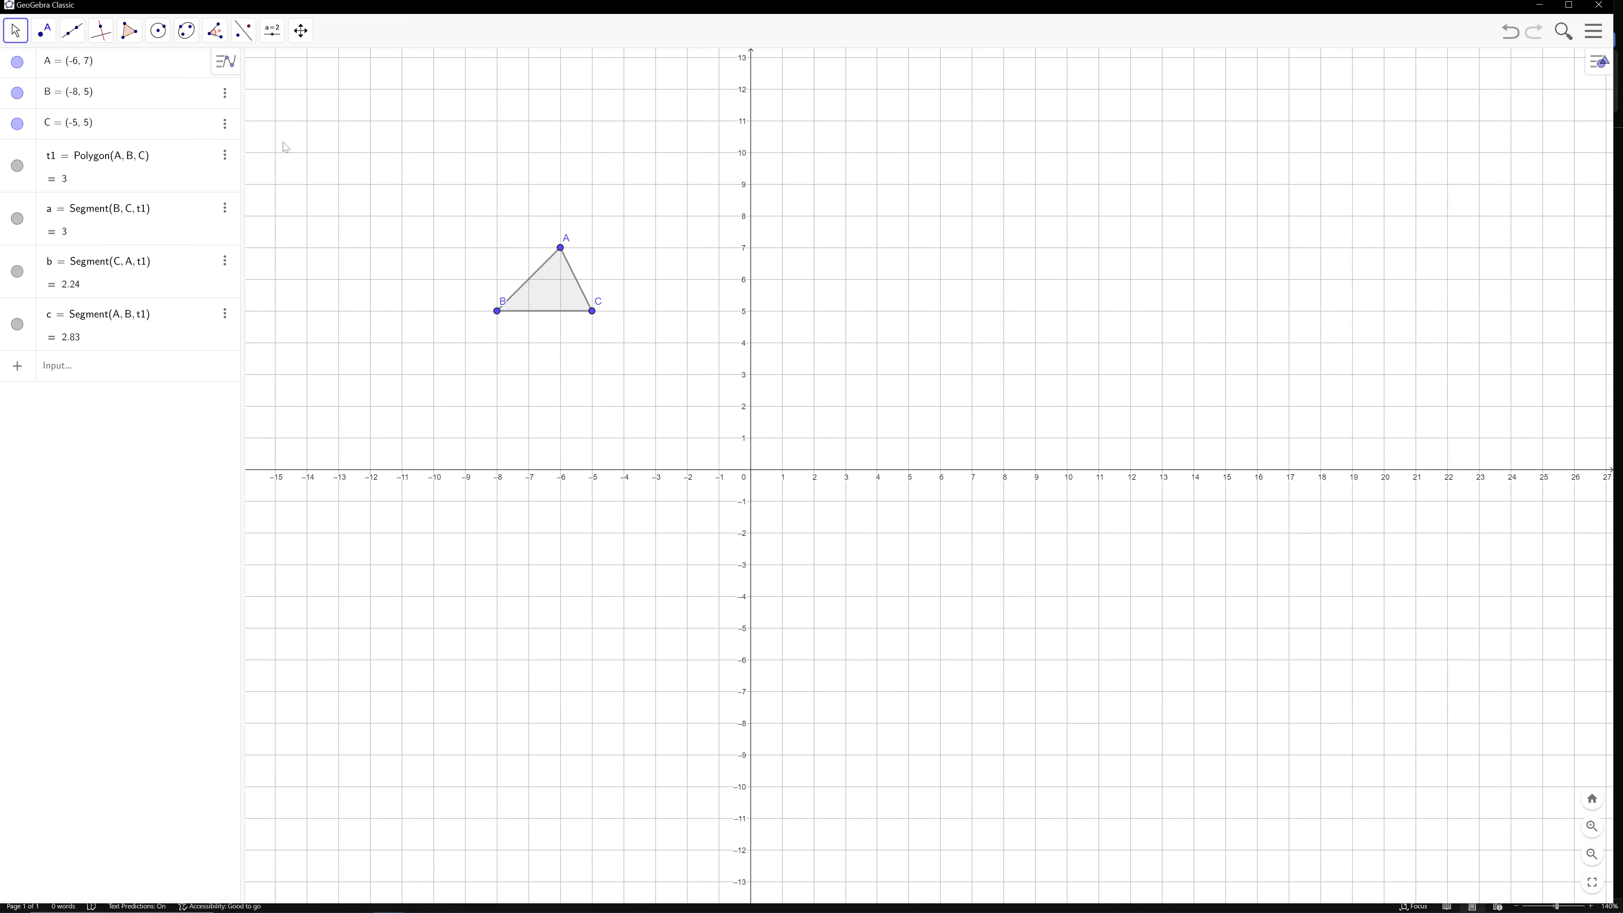
Try outlining a self-crossing polygon around the triangle, starting at about (-13.2, 9.92) and (1.74, 0.46), and undo it
left_click(119, 42)
left_click(165, 89)
left_click(332, 154)
left_click(806, 454)
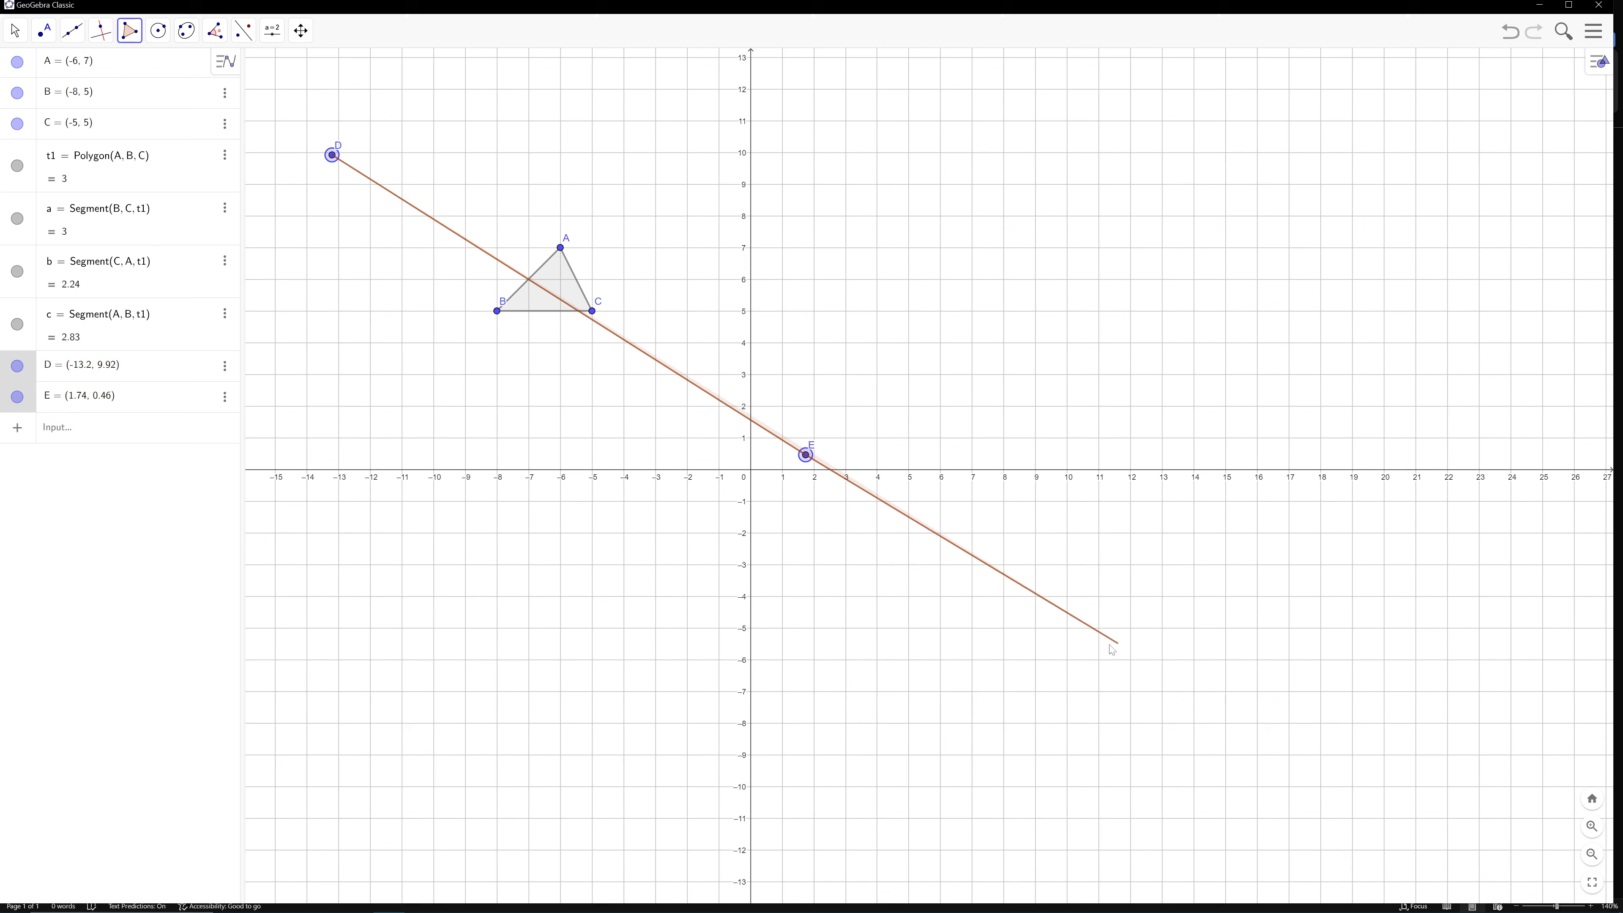
left_click(644, 610)
left_click(304, 399)
left_click(617, 157)
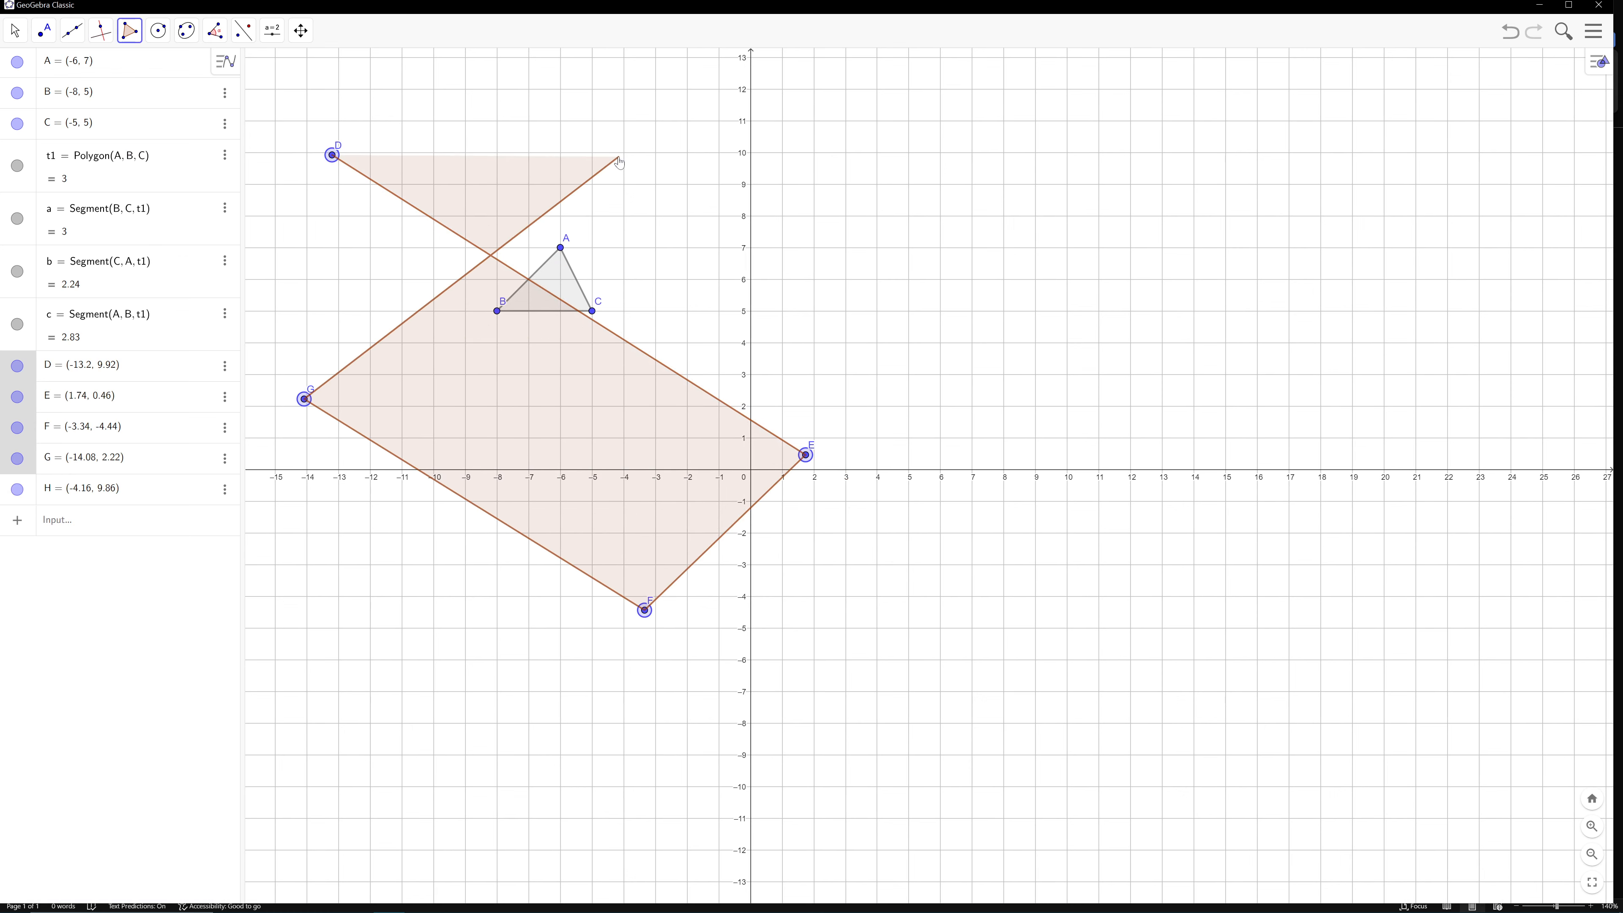
left_click(888, 263)
left_click(719, 500)
key("ctrl")
key("ctrl+z")
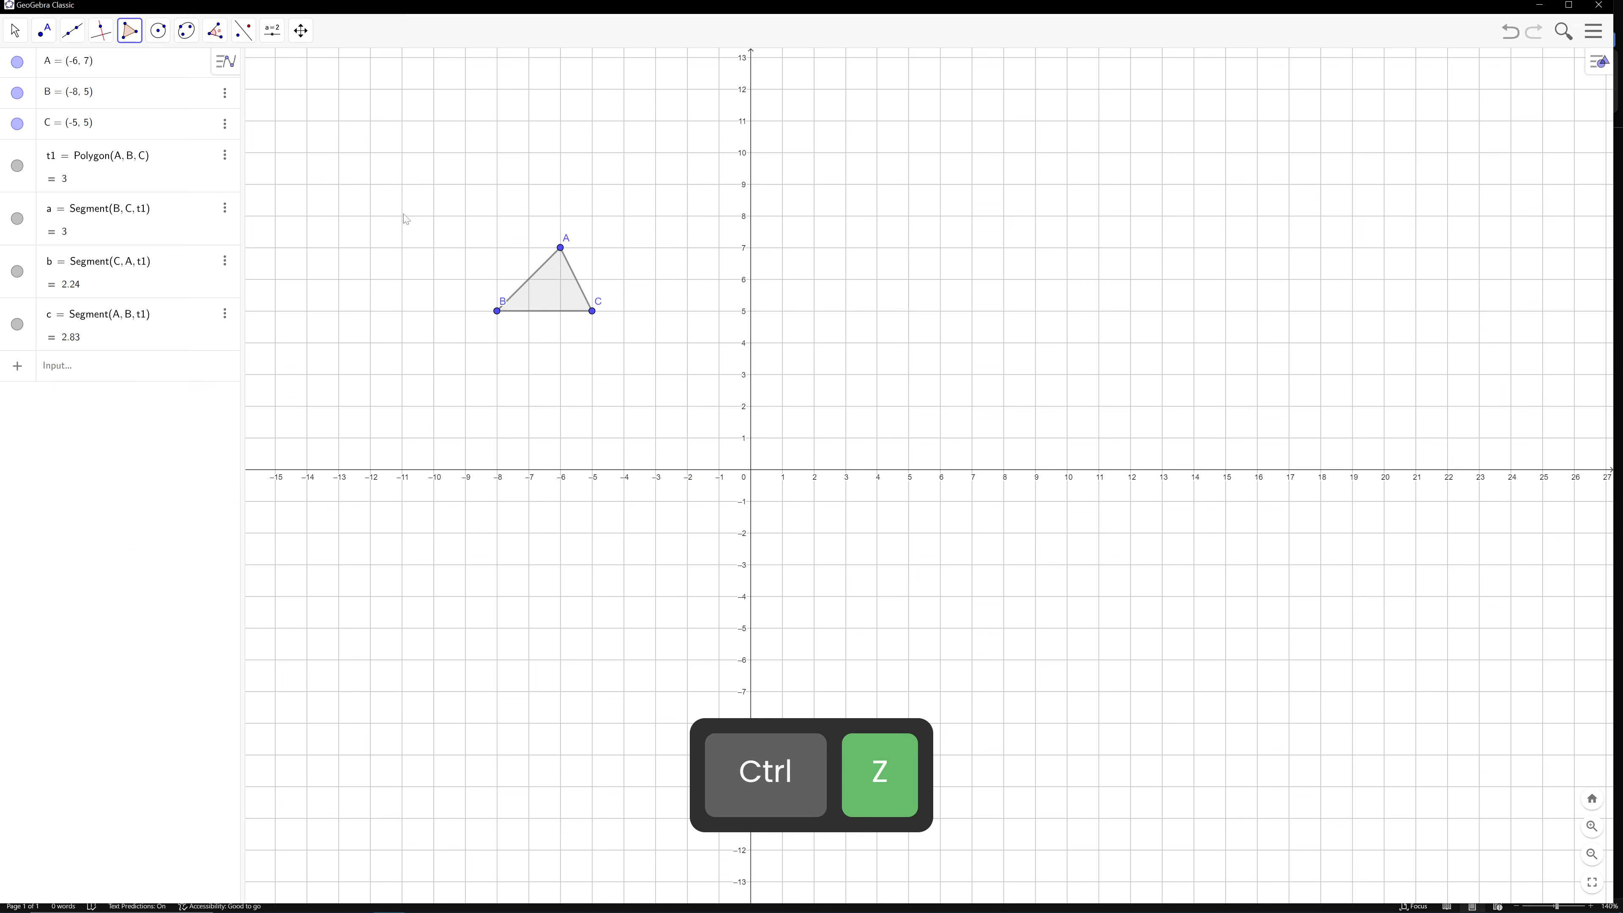
left_click(543, 296)
key("ctrl+z")
Capture a screen snip of the labelled triangle and paste it into the Geogebra Screencaps Word document
key("super+shift+s")
left_click_drag(457, 218, 651, 350)
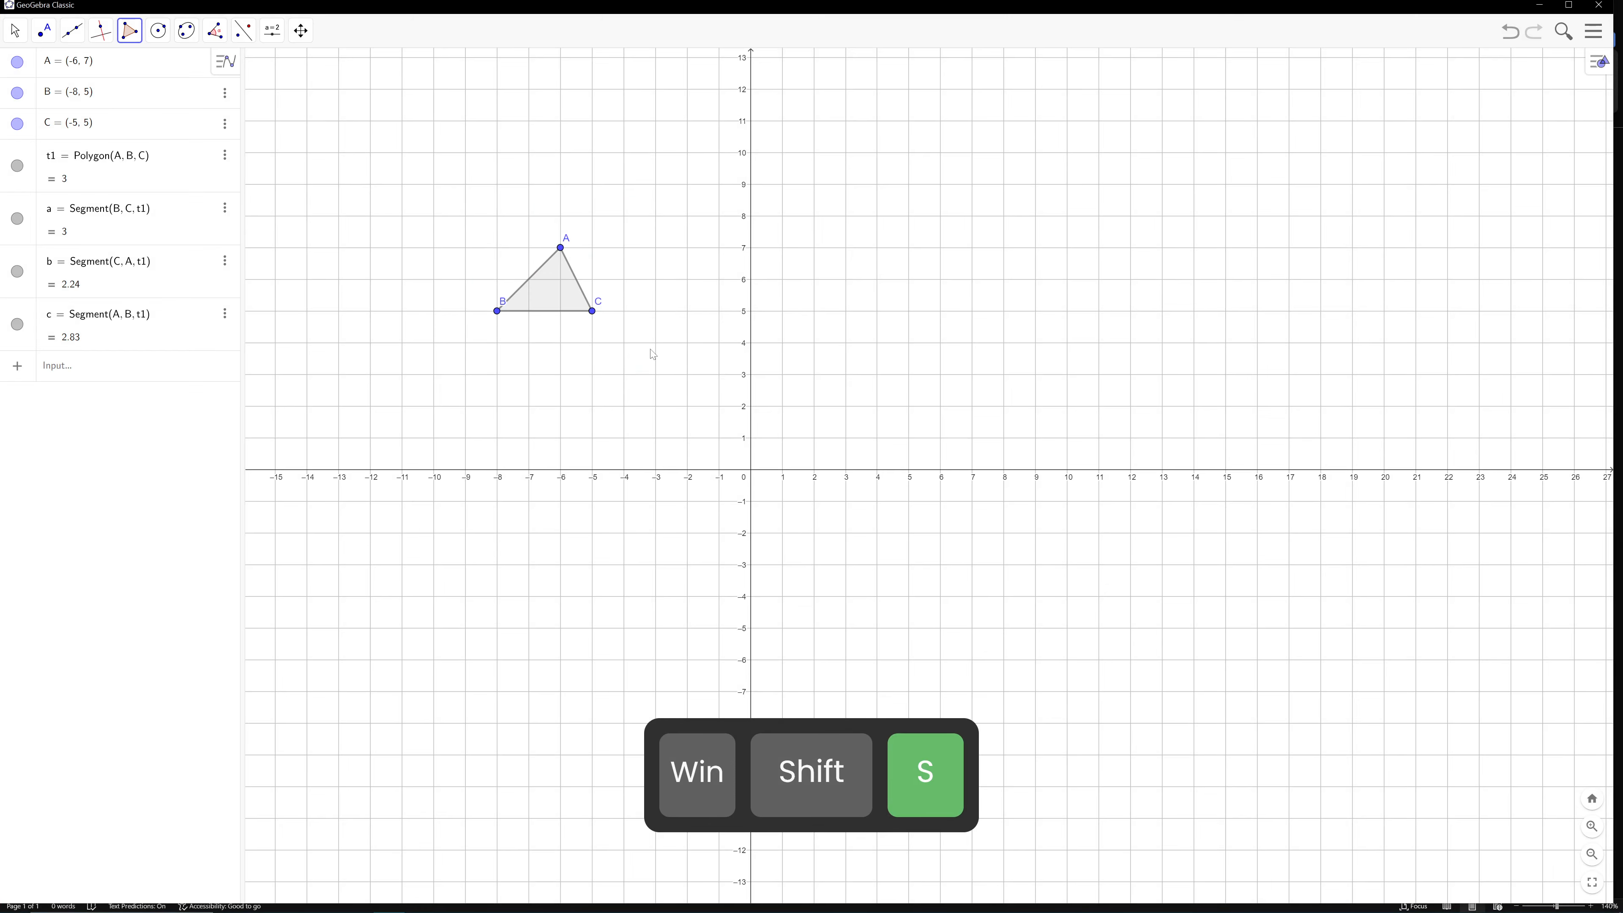
key("alt+Tab")
key("ctrl+v")
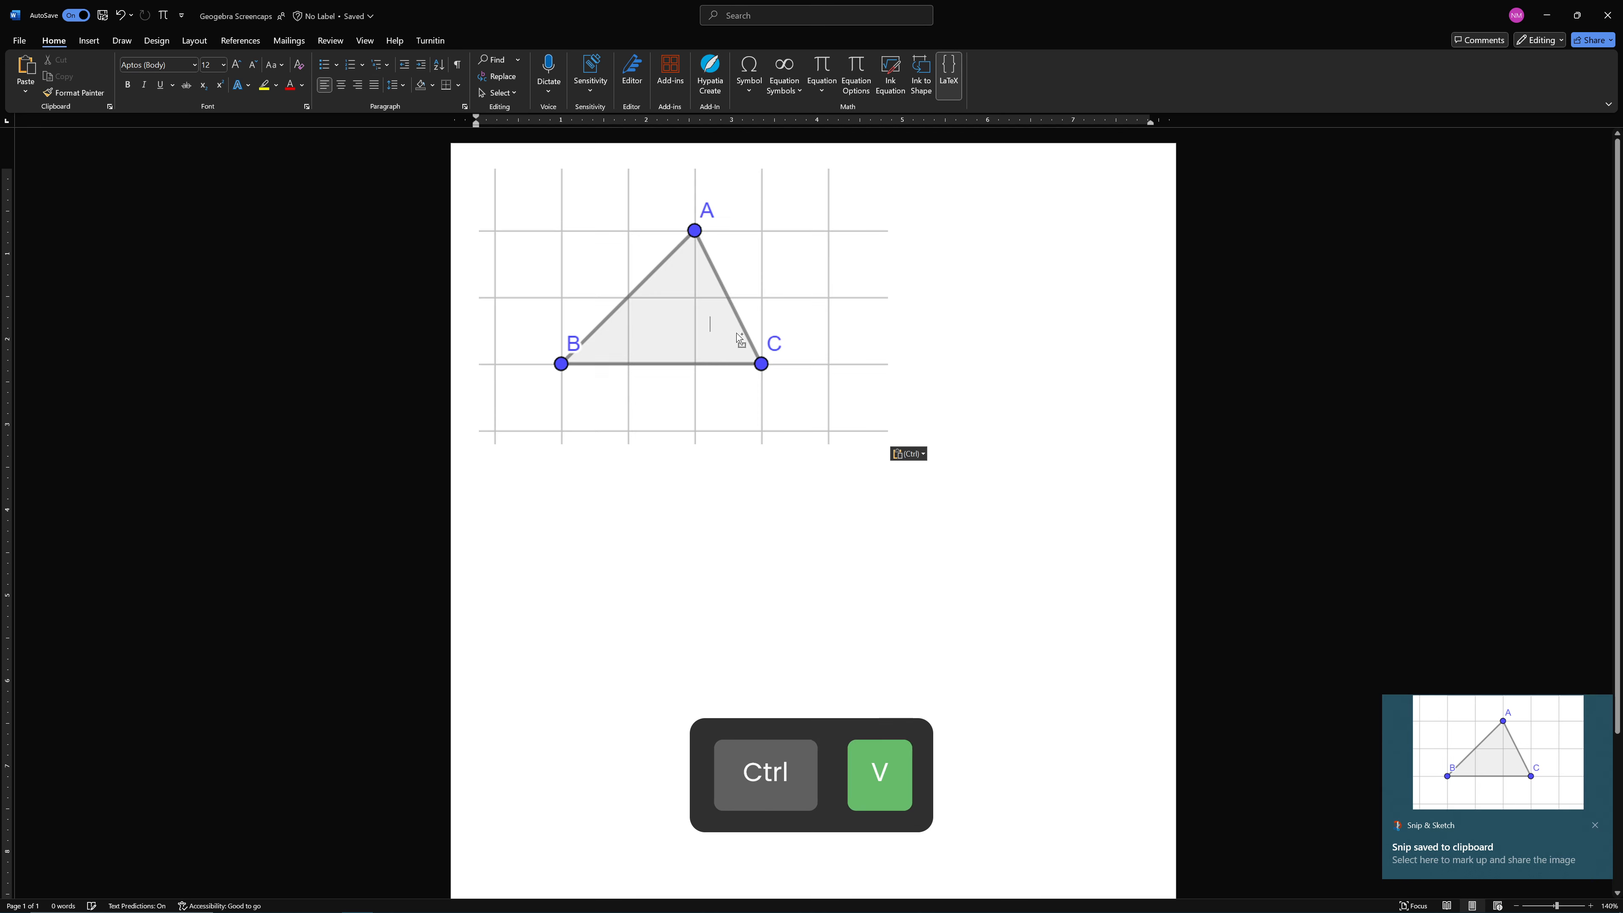
Give the pasted triangle picture a solid line outline and shrink it proportionally to about 3.3 inches wide
left_click(678, 357)
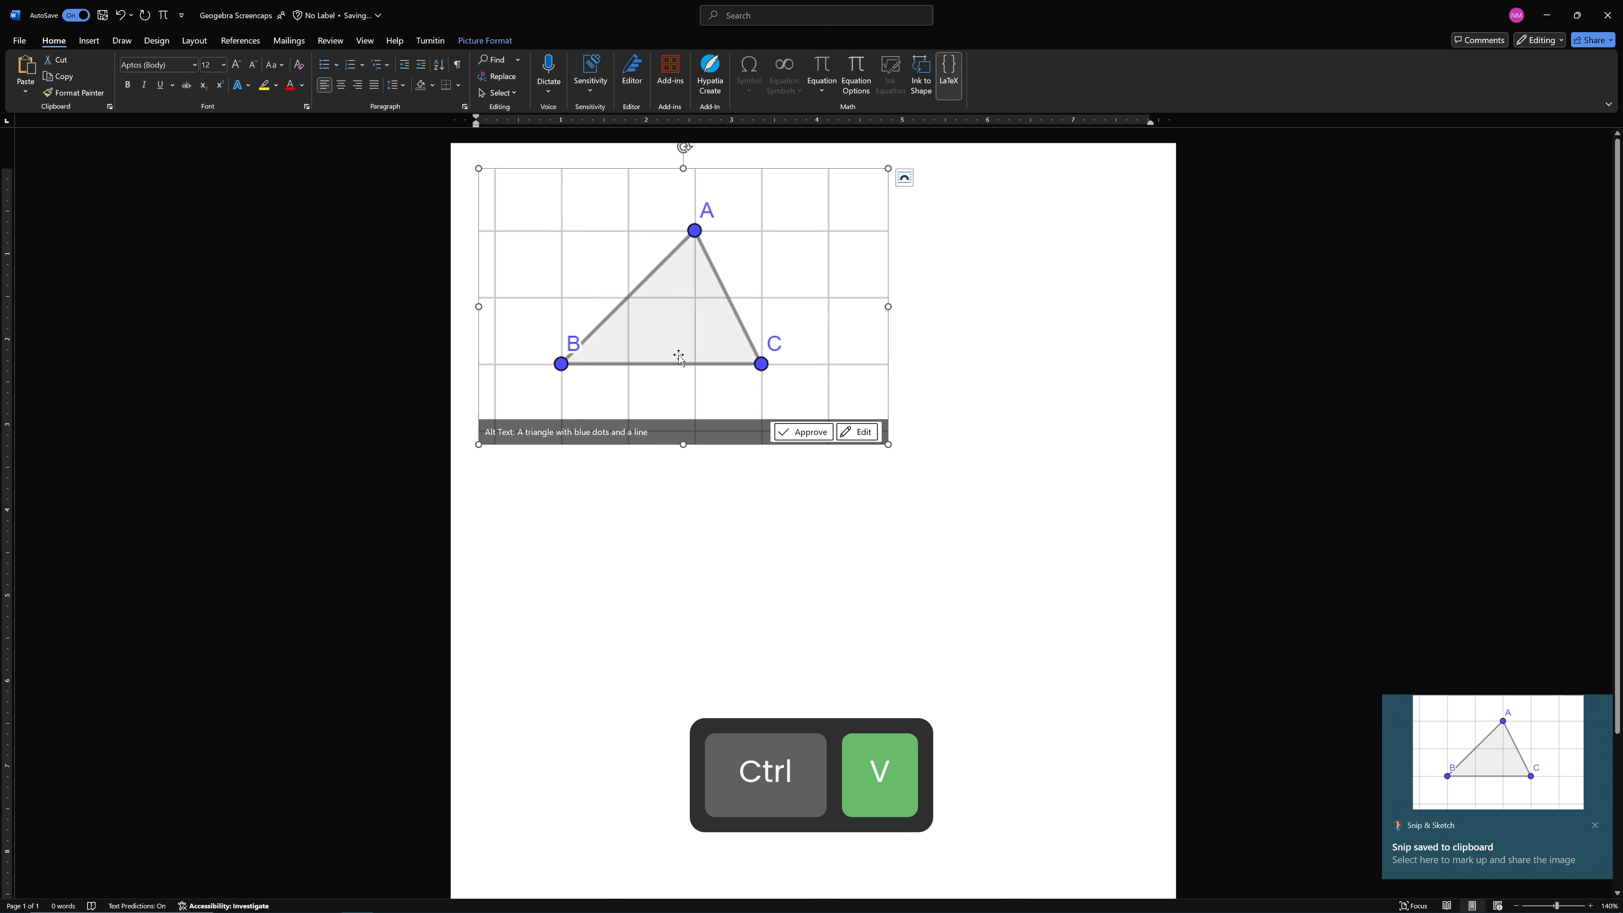
right_click(739, 307)
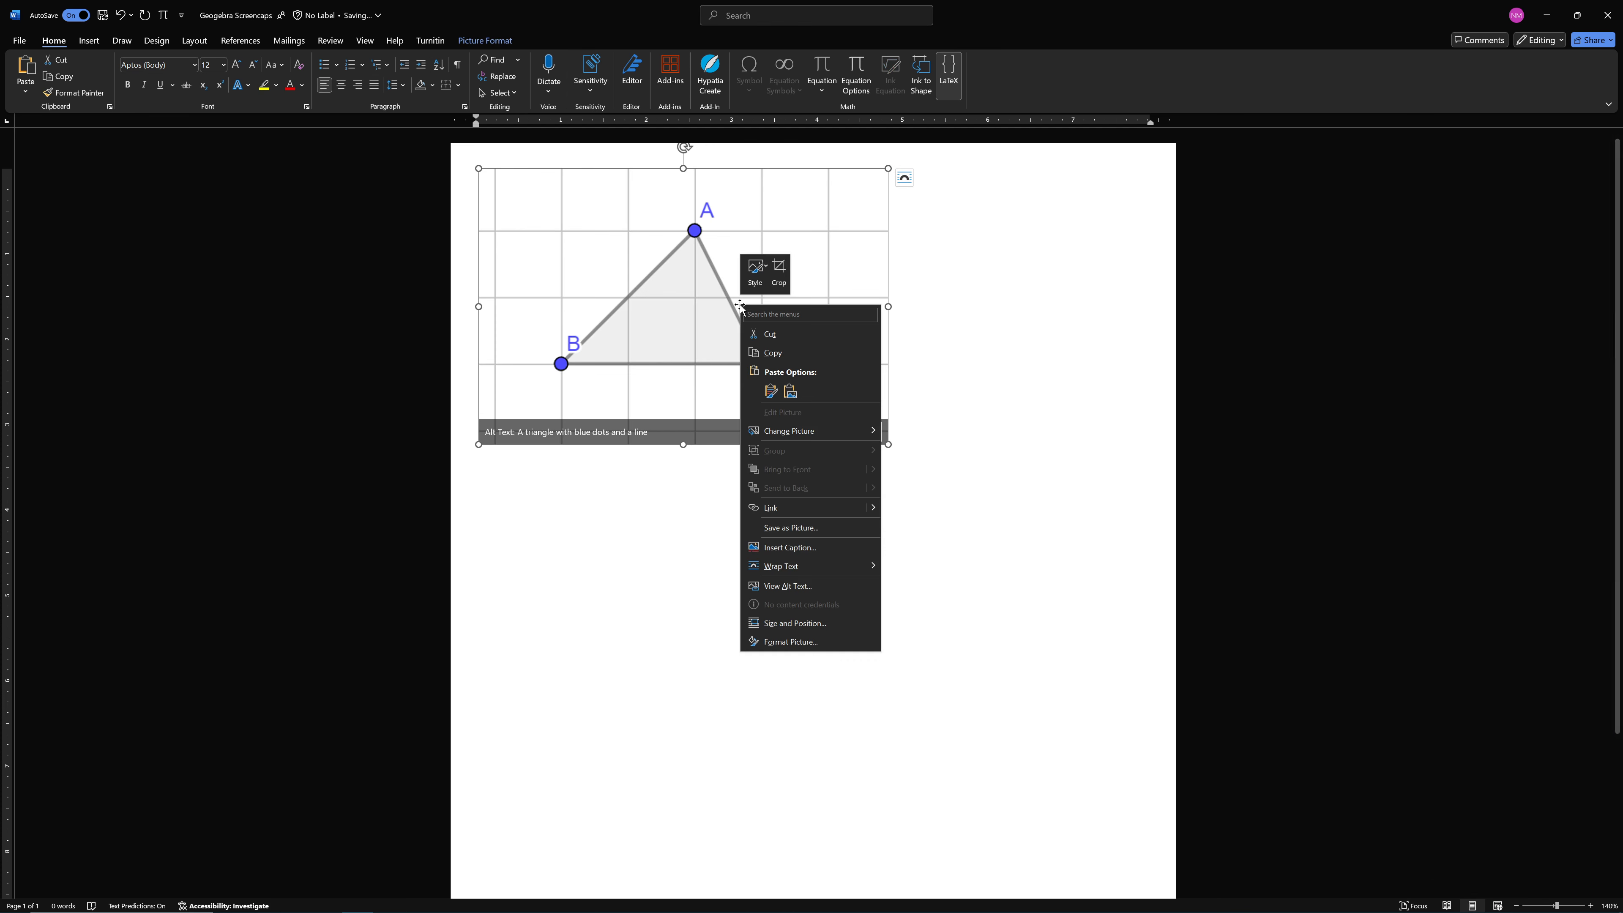
left_click(805, 643)
left_click(1460, 154)
left_click(1469, 195)
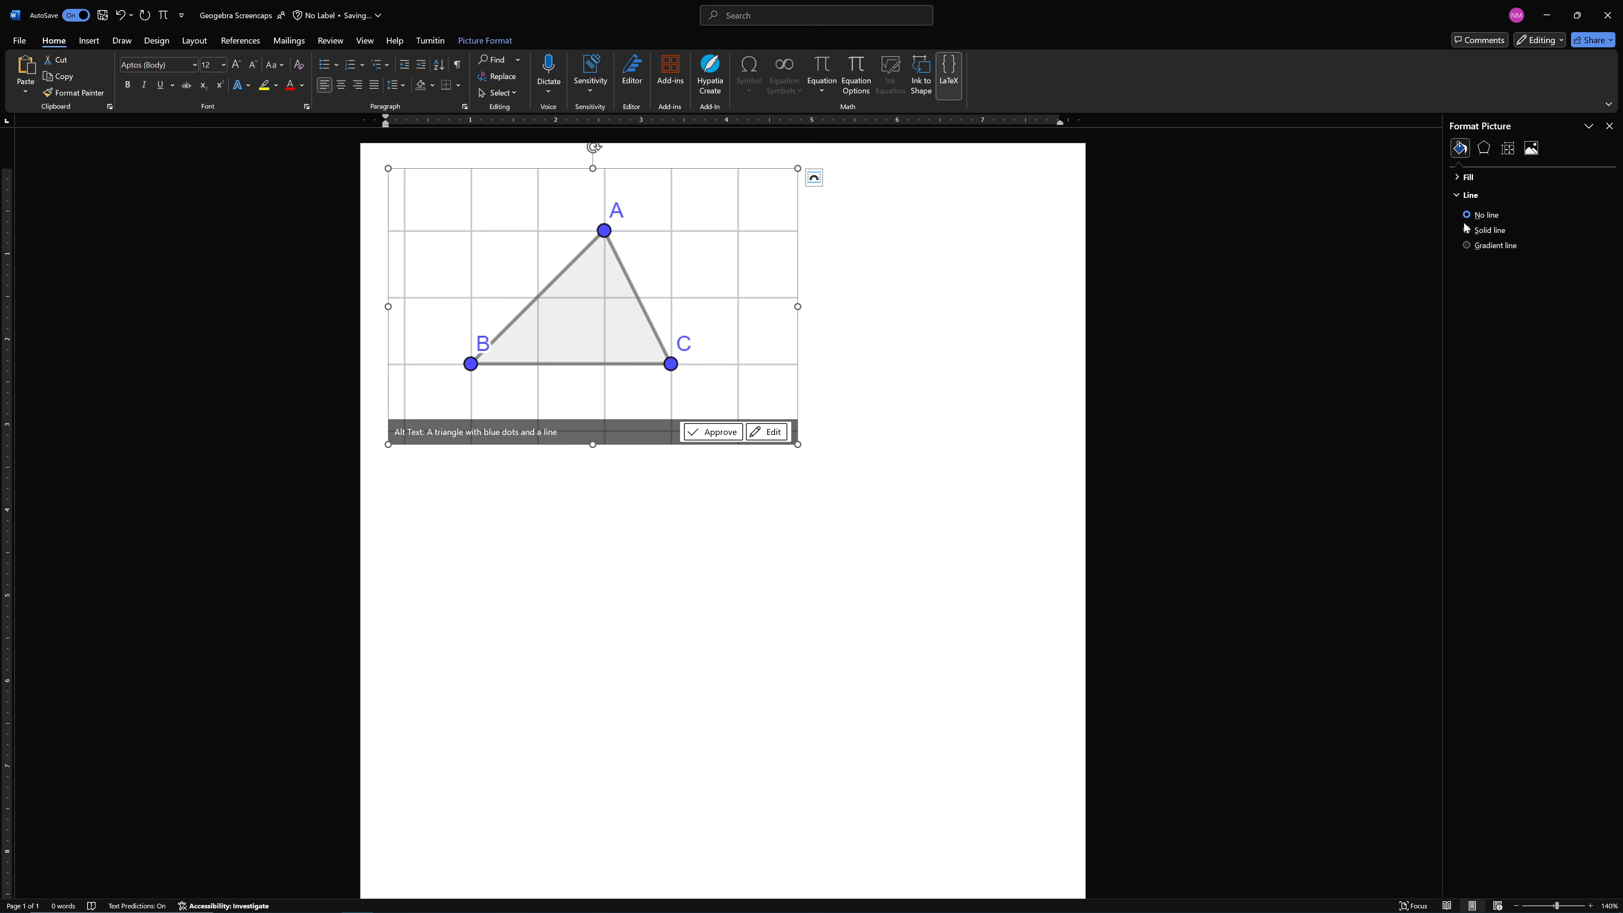
left_click(1466, 229)
left_click(834, 269)
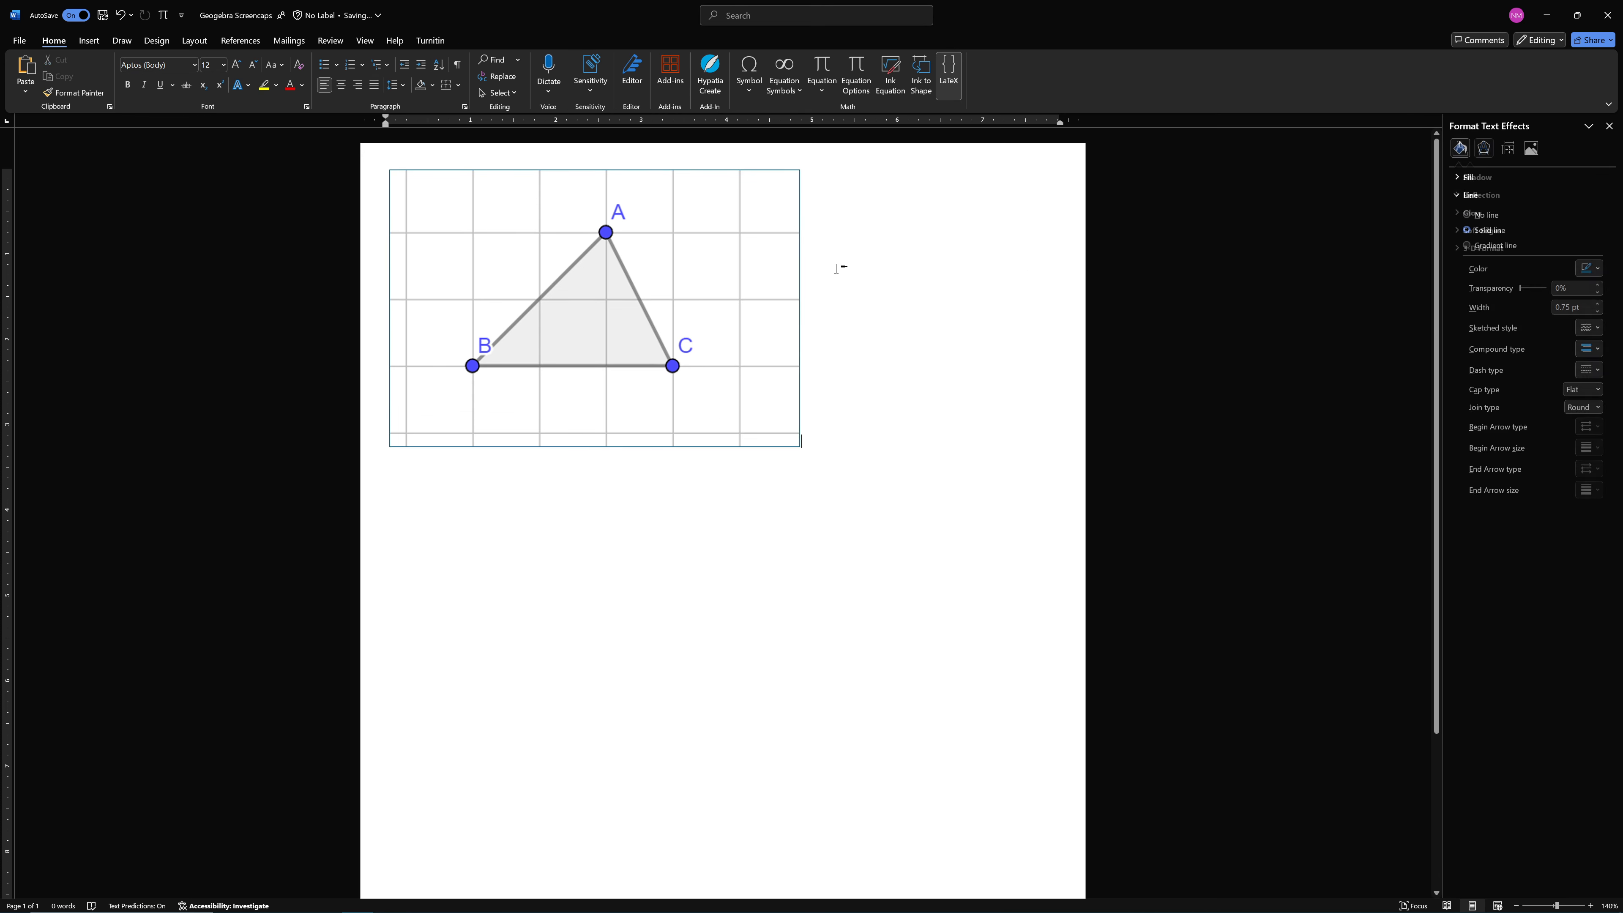
left_click(700, 302)
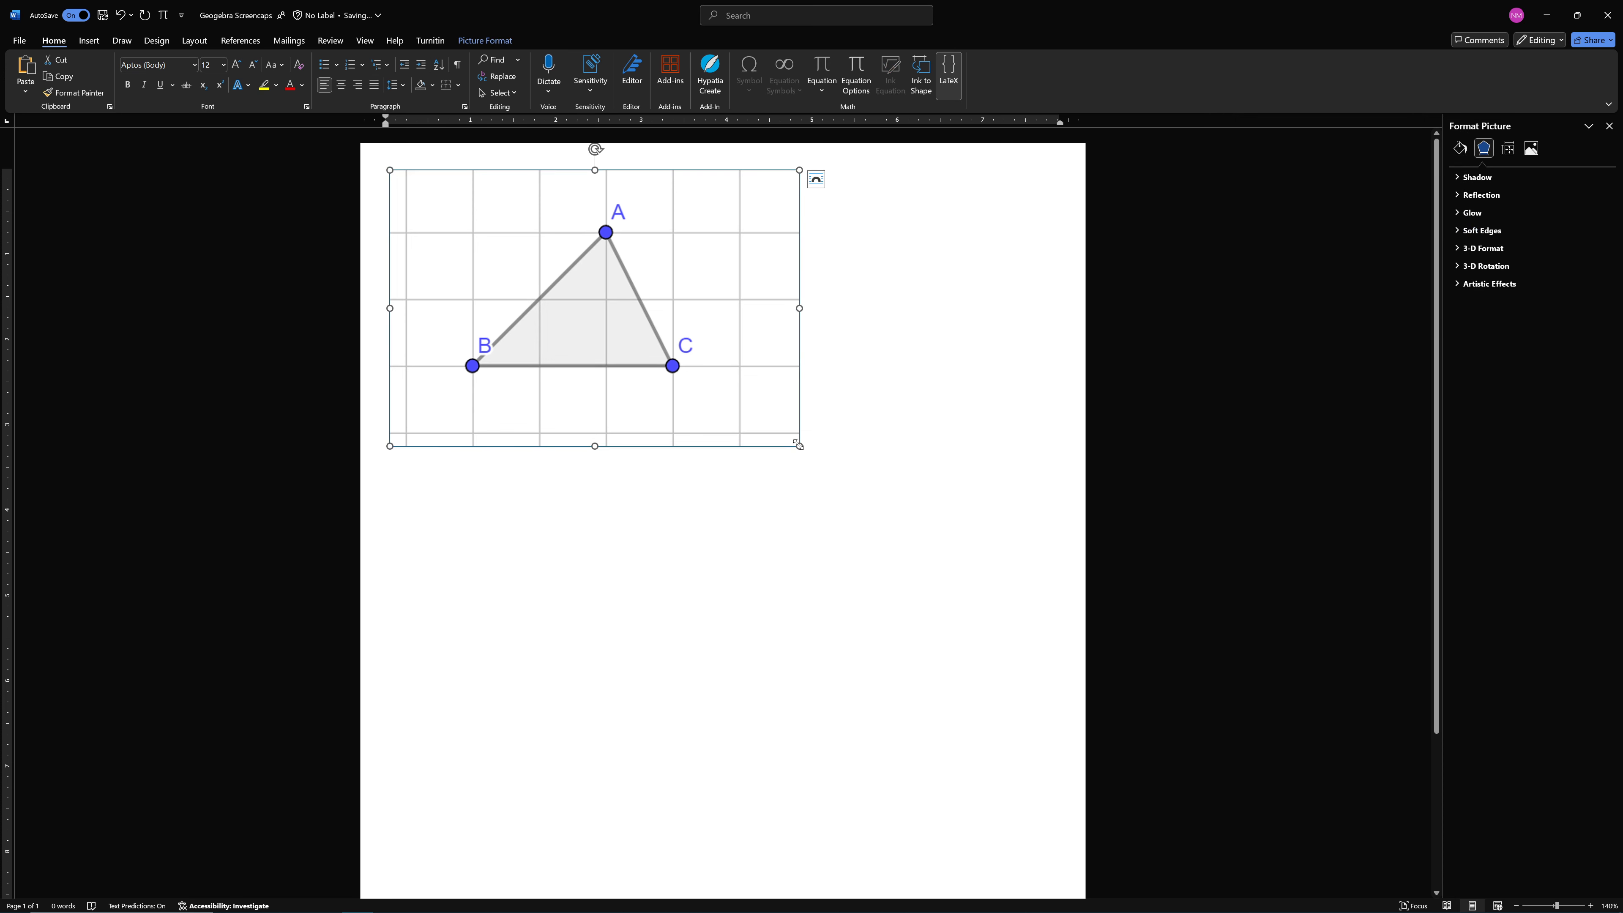
left_click_drag(798, 444, 659, 357)
Insert a Simple Text Box reading "TRIANGLE SCREENSHOT" and centre its text
left_click(84, 47)
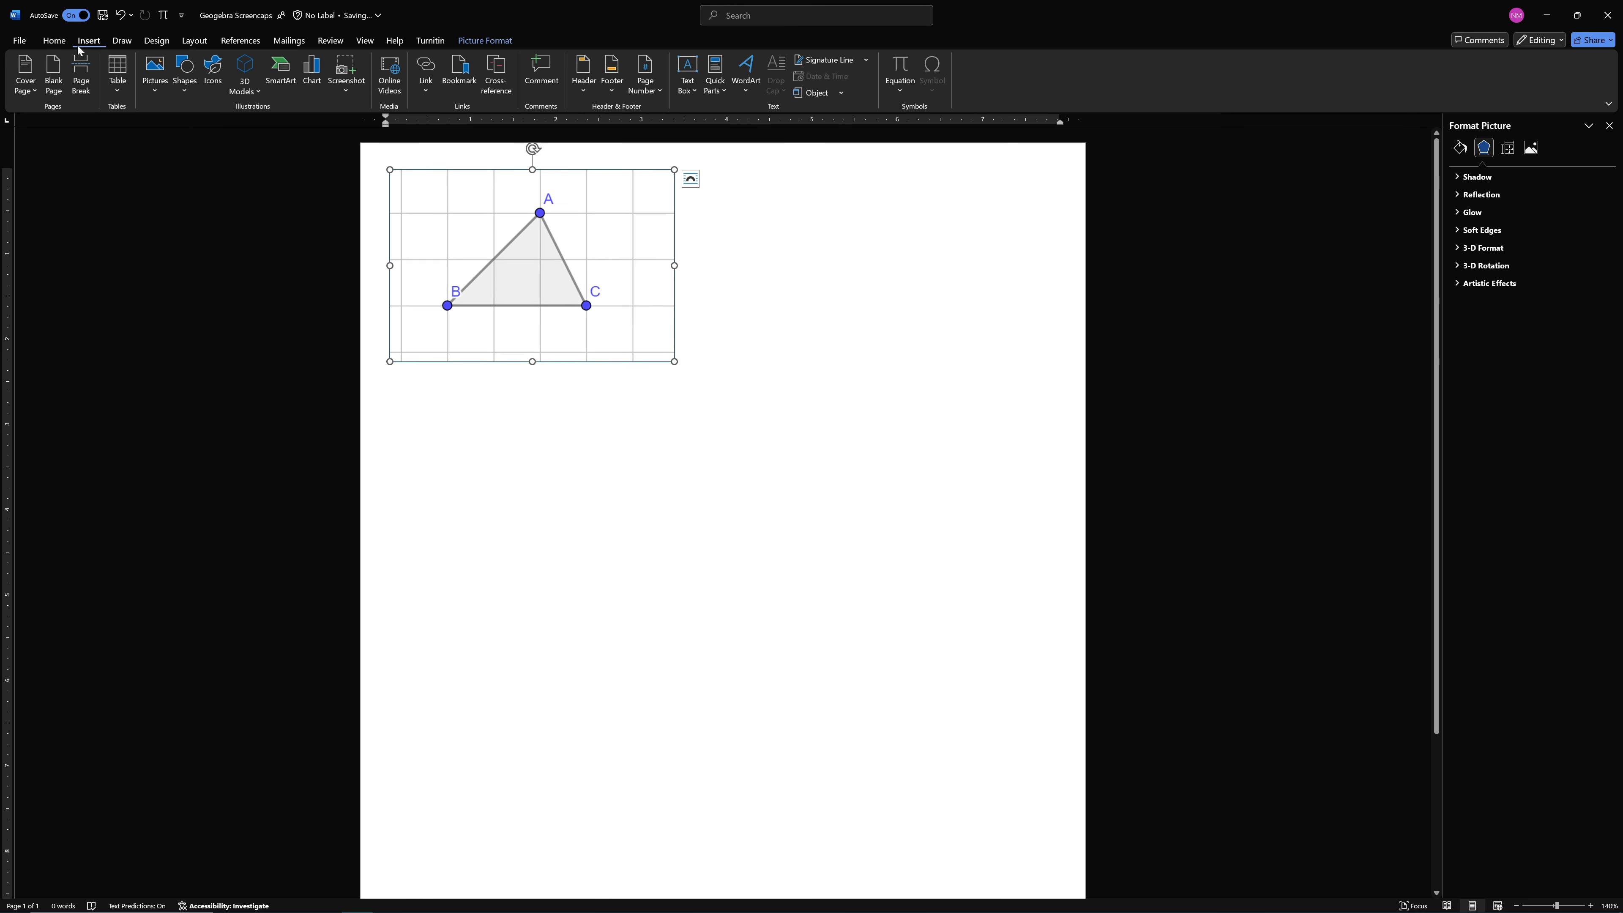
left_click(686, 70)
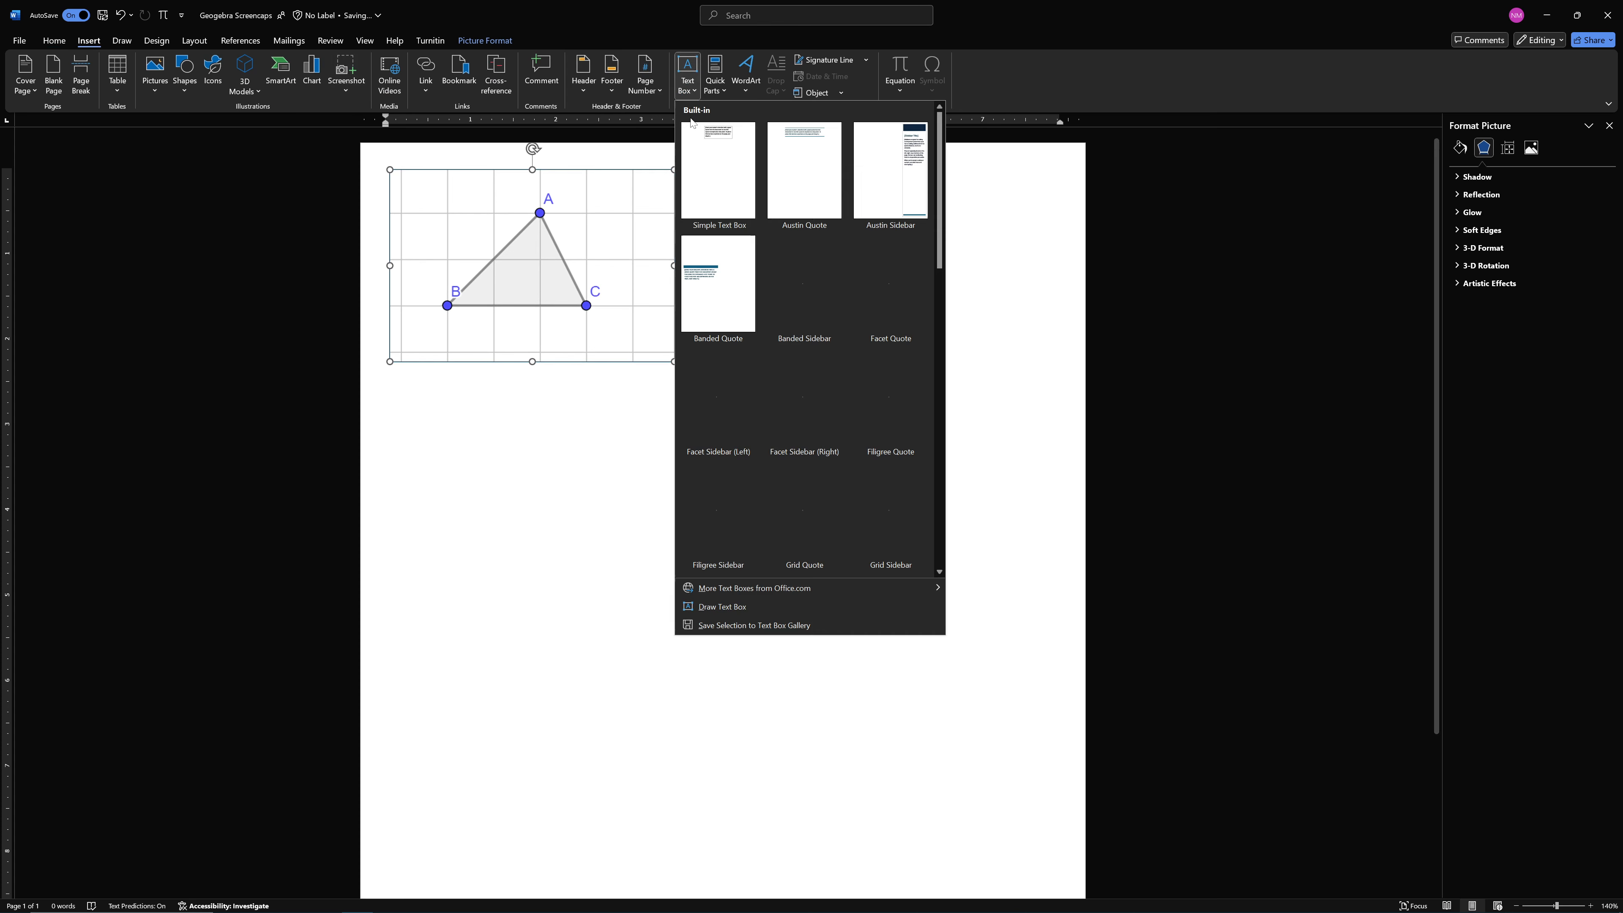
left_click(715, 192)
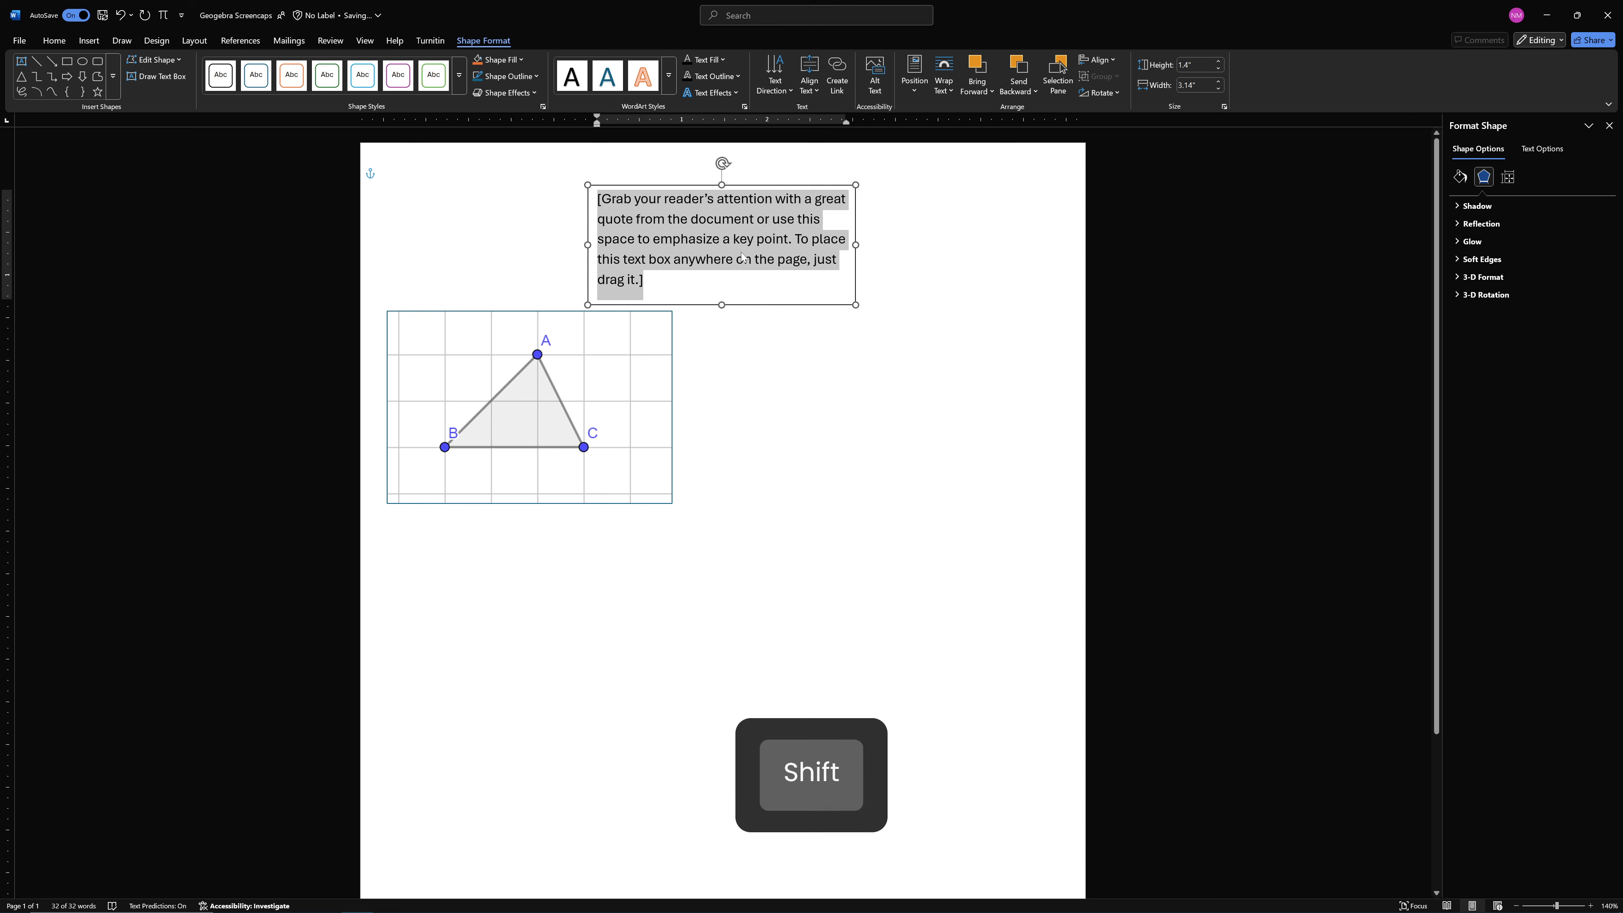
type("TRIANGLE Sc")
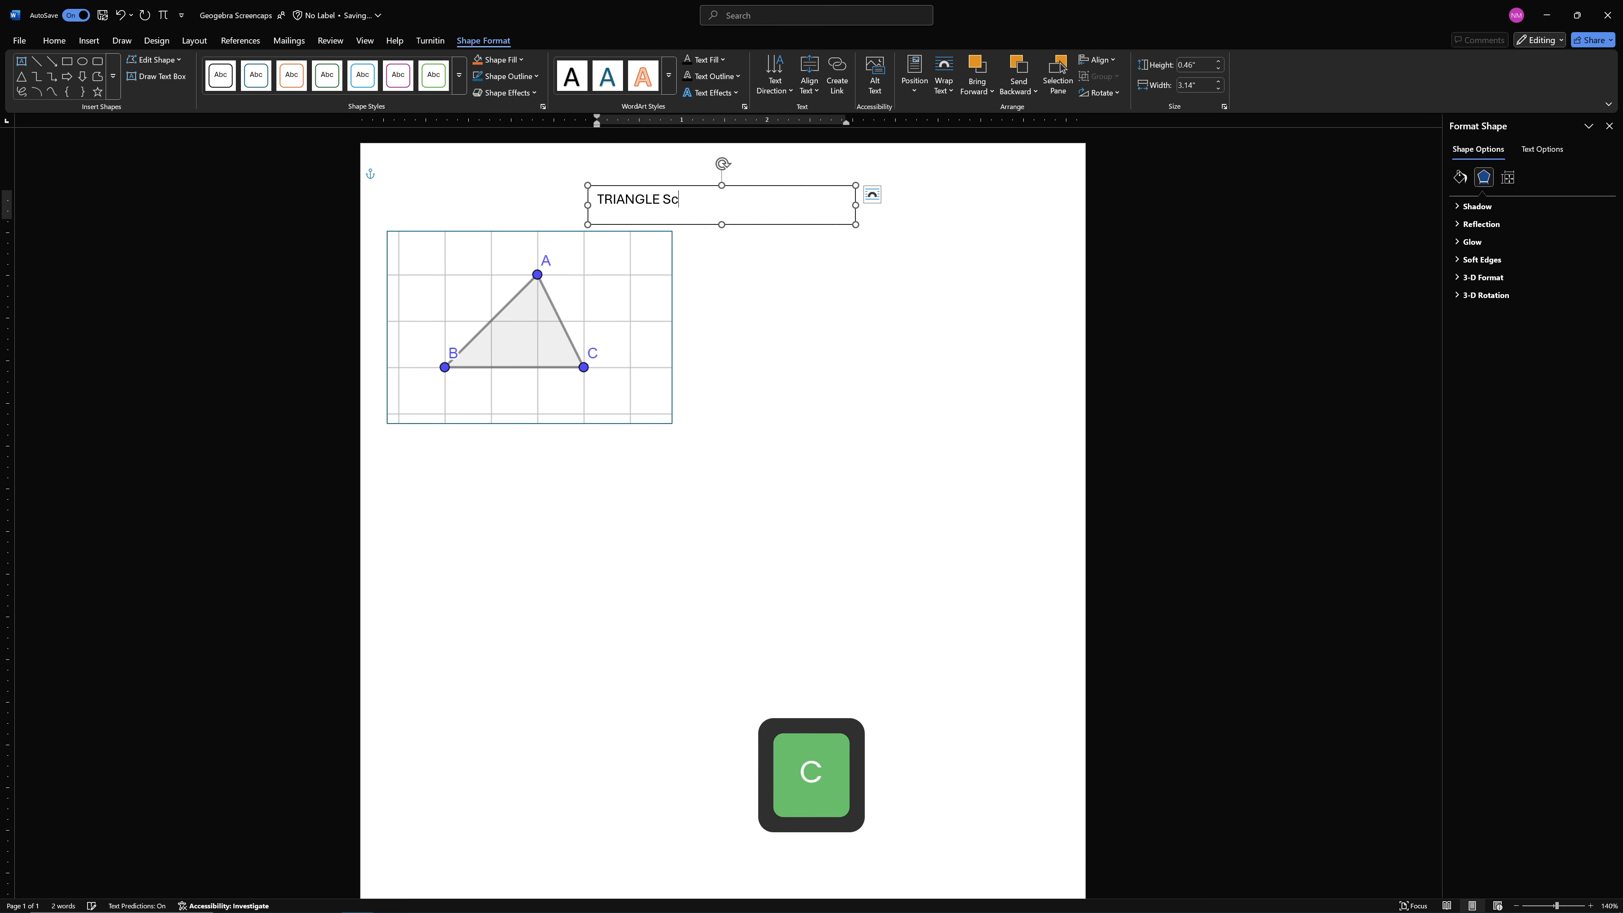
key("BackSpace")
type("CREENSHOT")
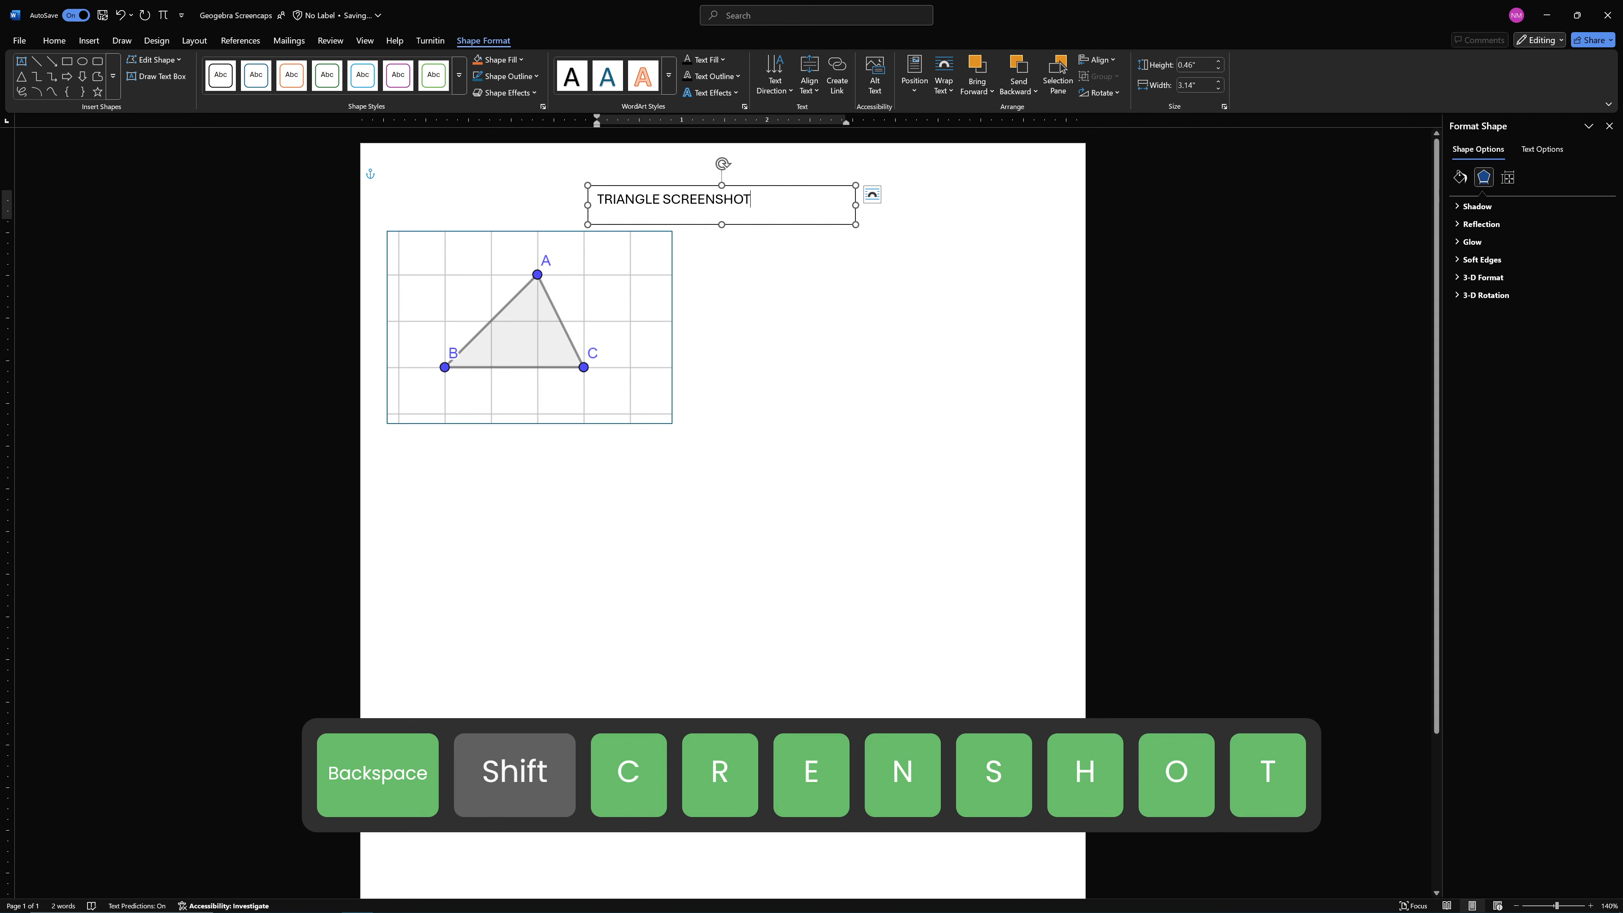
key("ctrl+a")
key("ctrl+e")
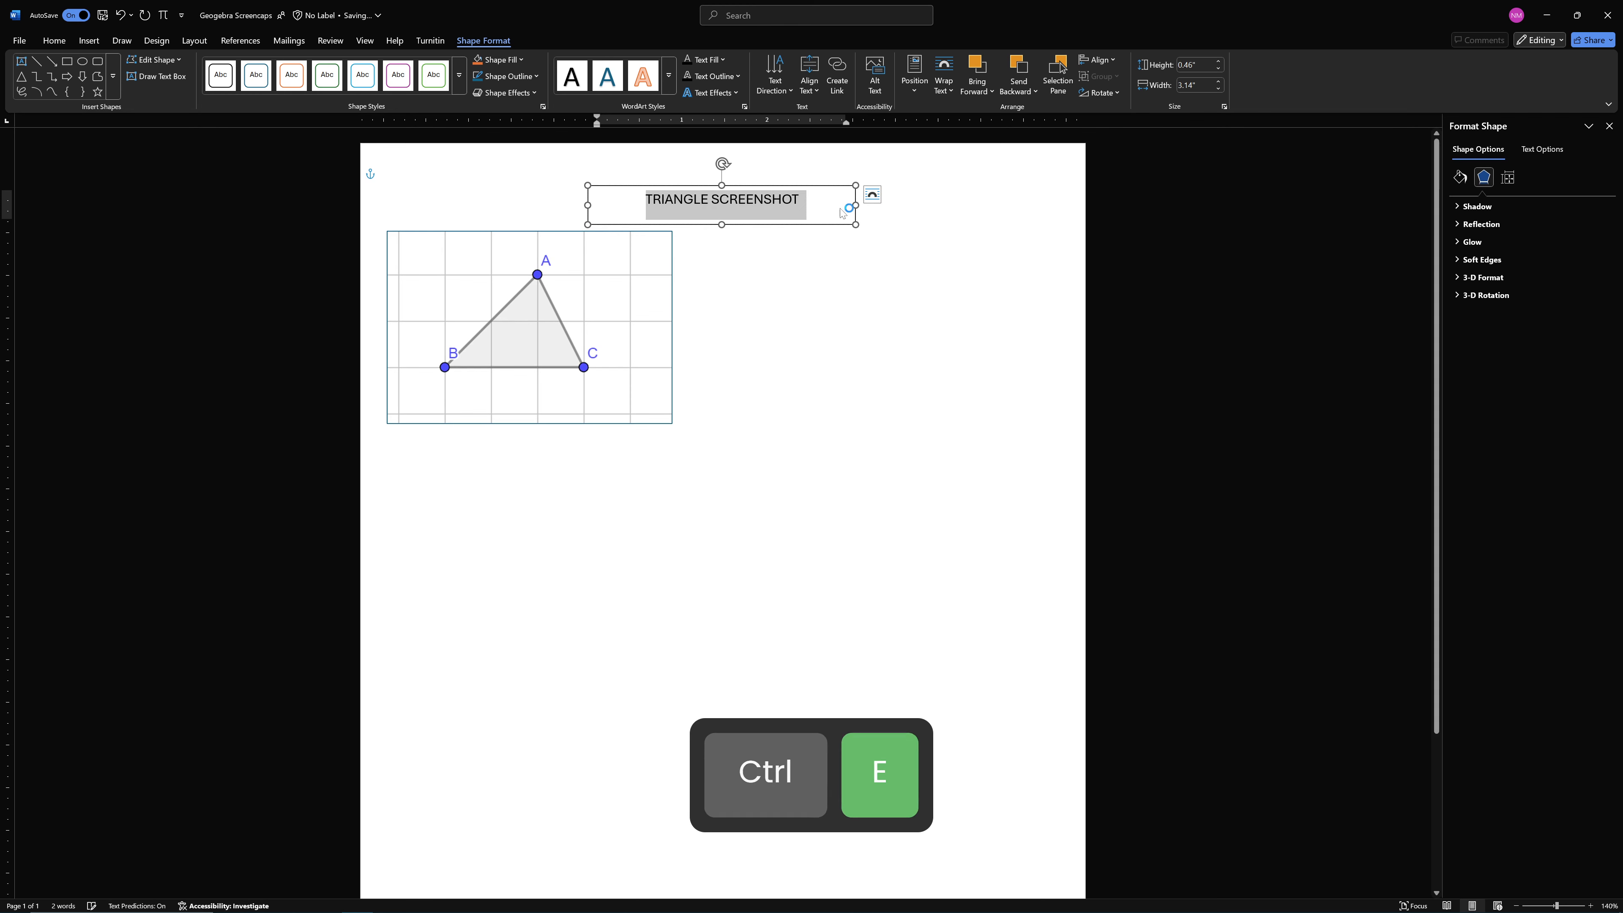
Narrow the caption text box to 2.09 inches and place it in front of text, just below the triangle within the picture
left_click_drag(860, 206, 678, 211)
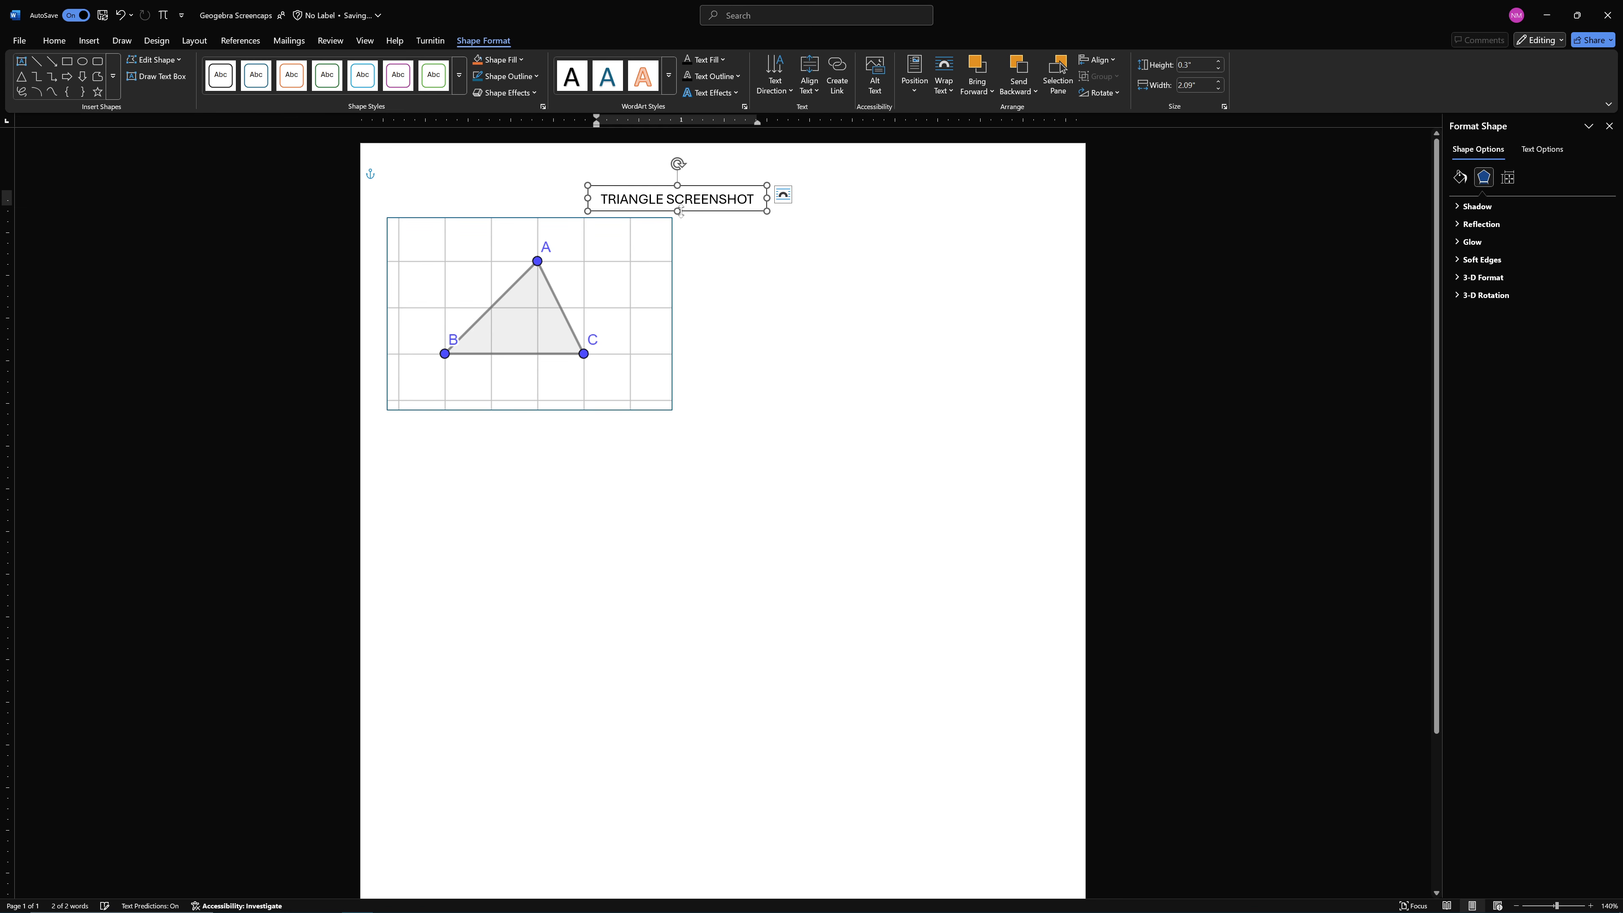
left_click(783, 195)
left_click(872, 315)
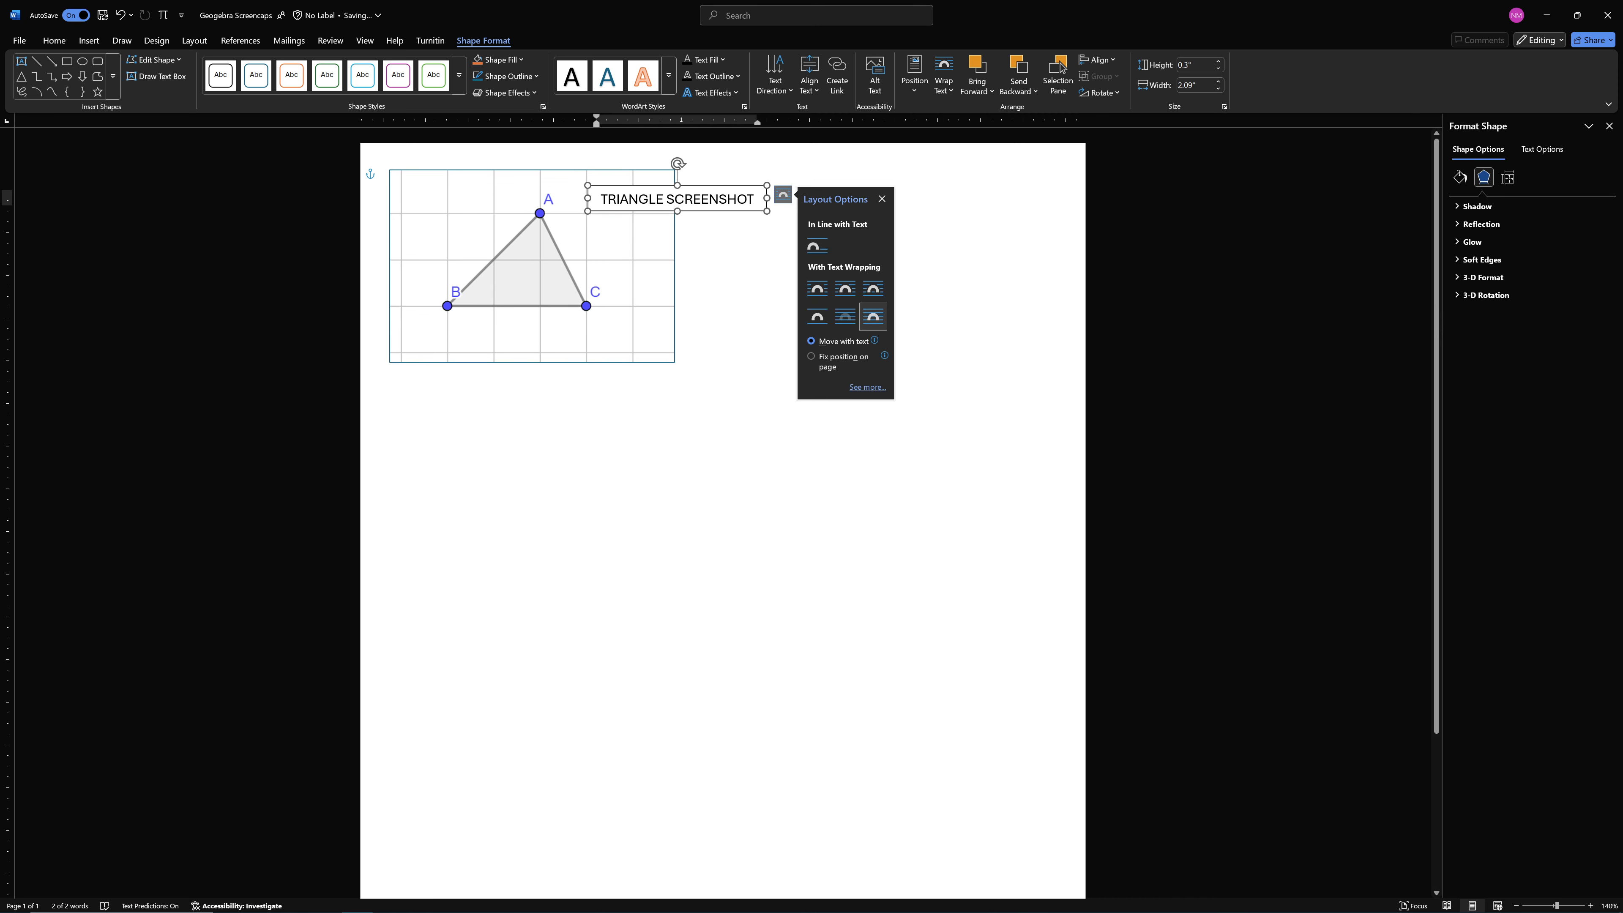
left_click_drag(743, 191, 601, 327)
left_click(890, 337)
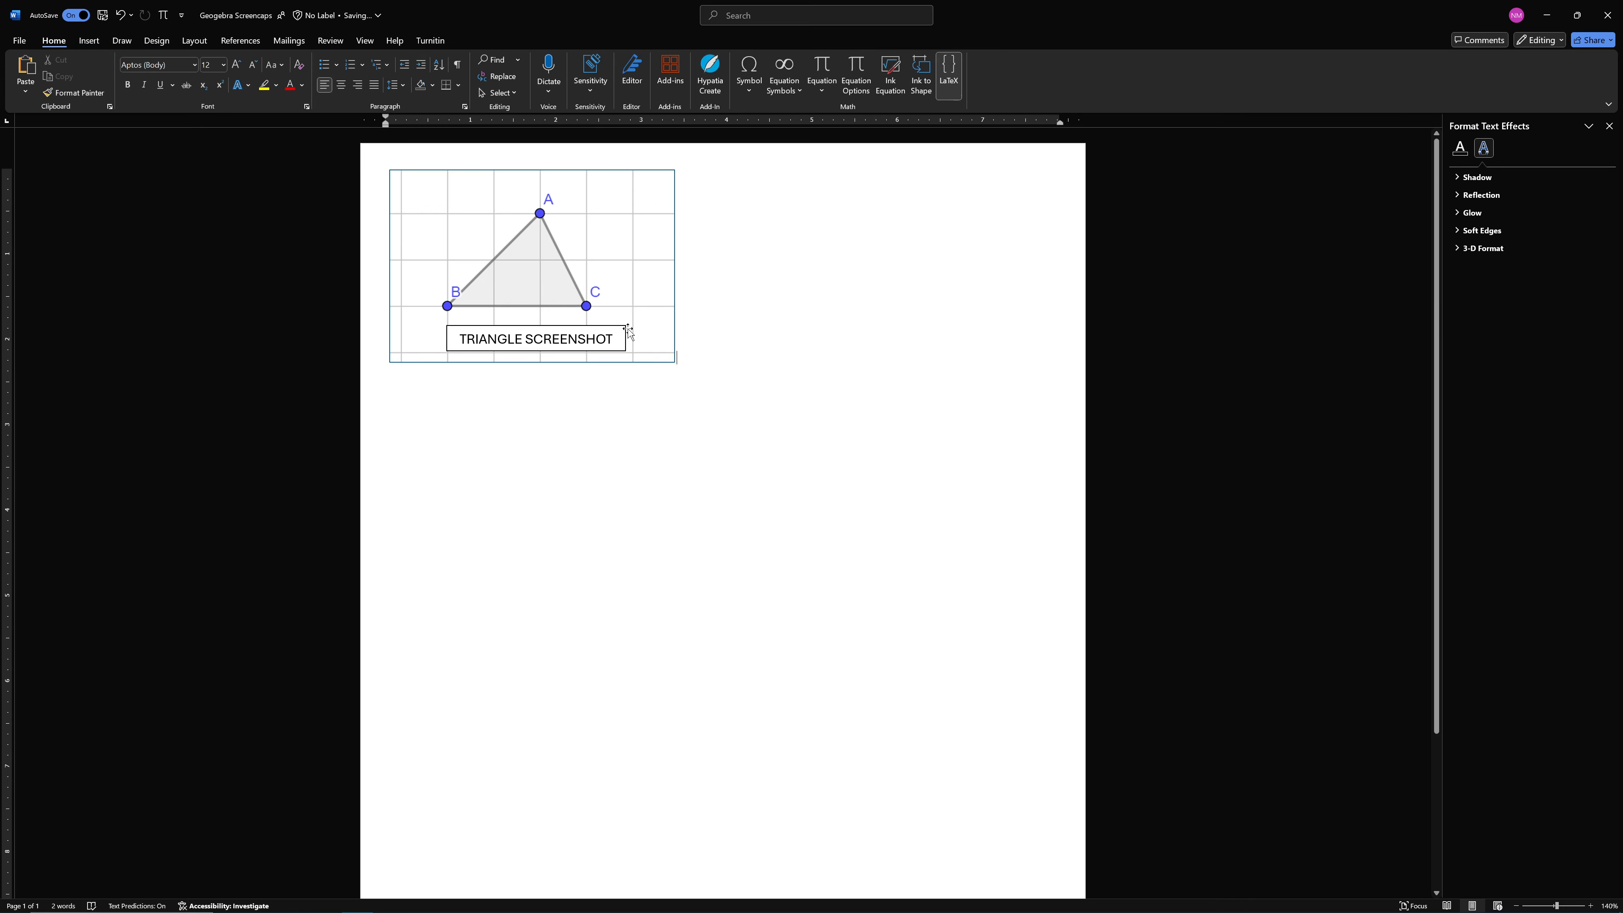
Switch to the Teams assignment and review the list of objects that need screenshots
key("alt+Tab")
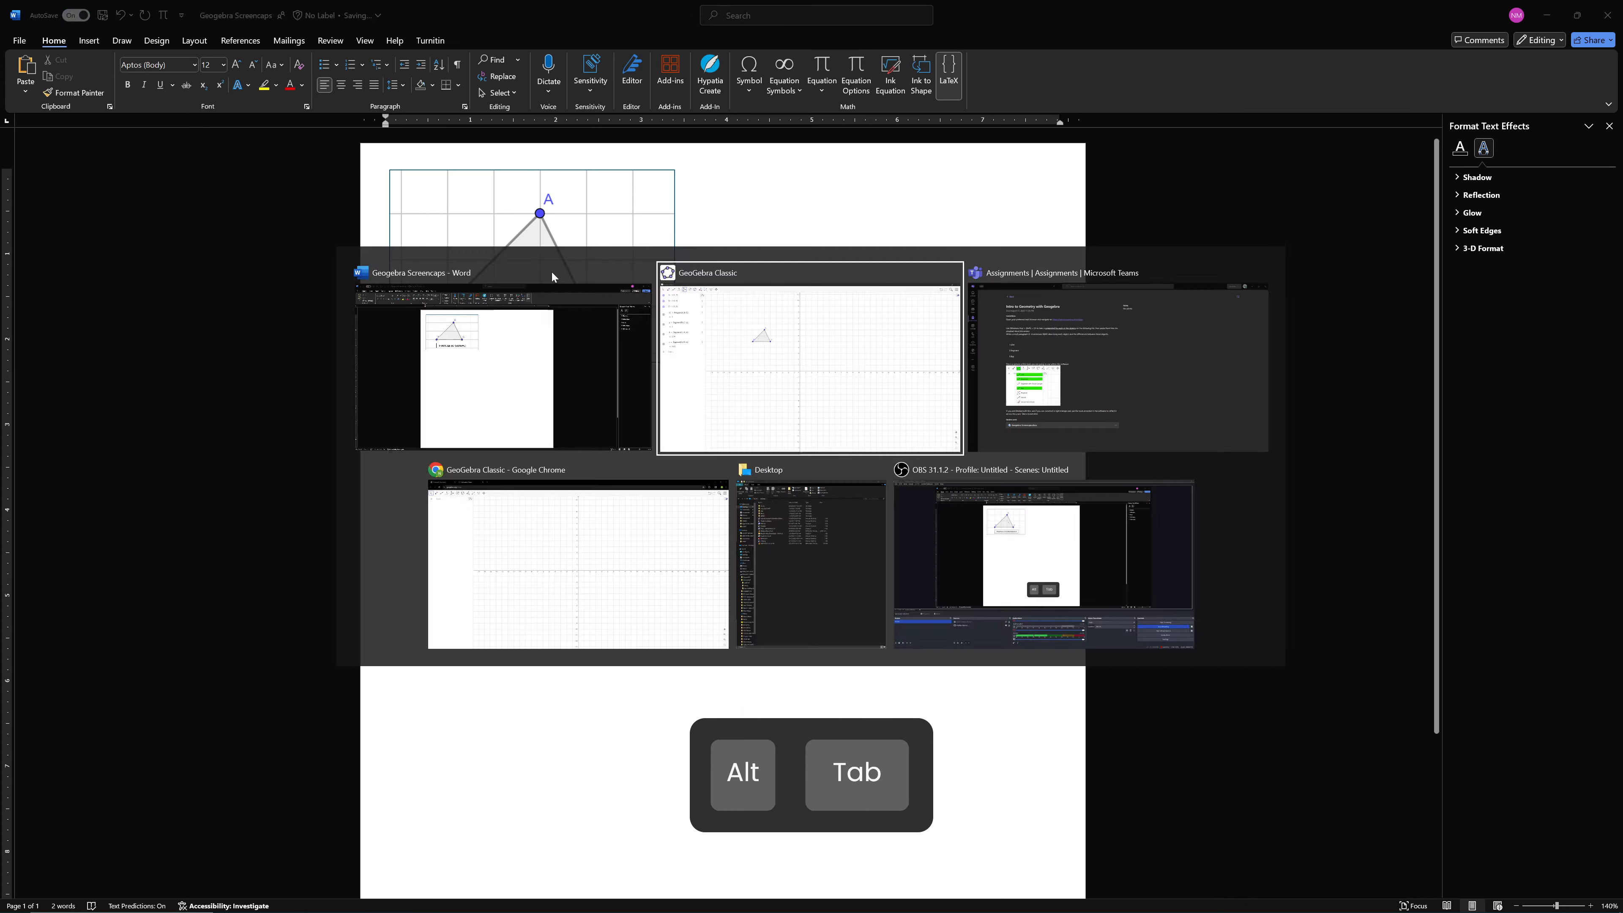
key("alt+Tab")
key("alt+Tab")
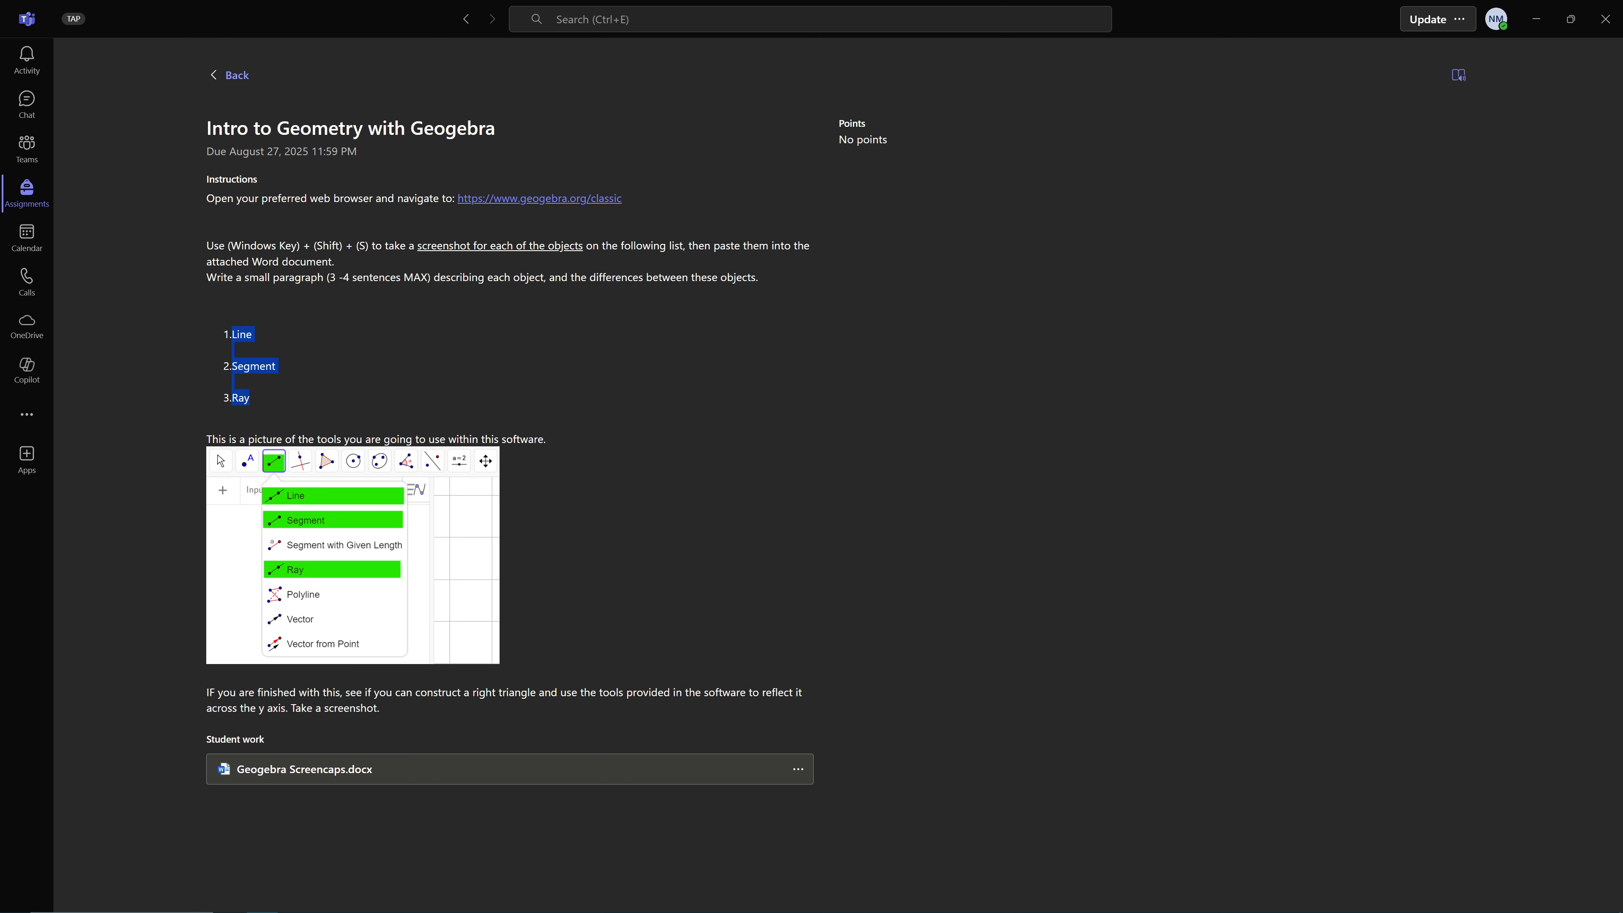
left_click_drag(255, 335, 226, 365)
Switch back to GeoGebra Classic and undo the triangle construction until the coordinate plane is empty
key("alt+Tab")
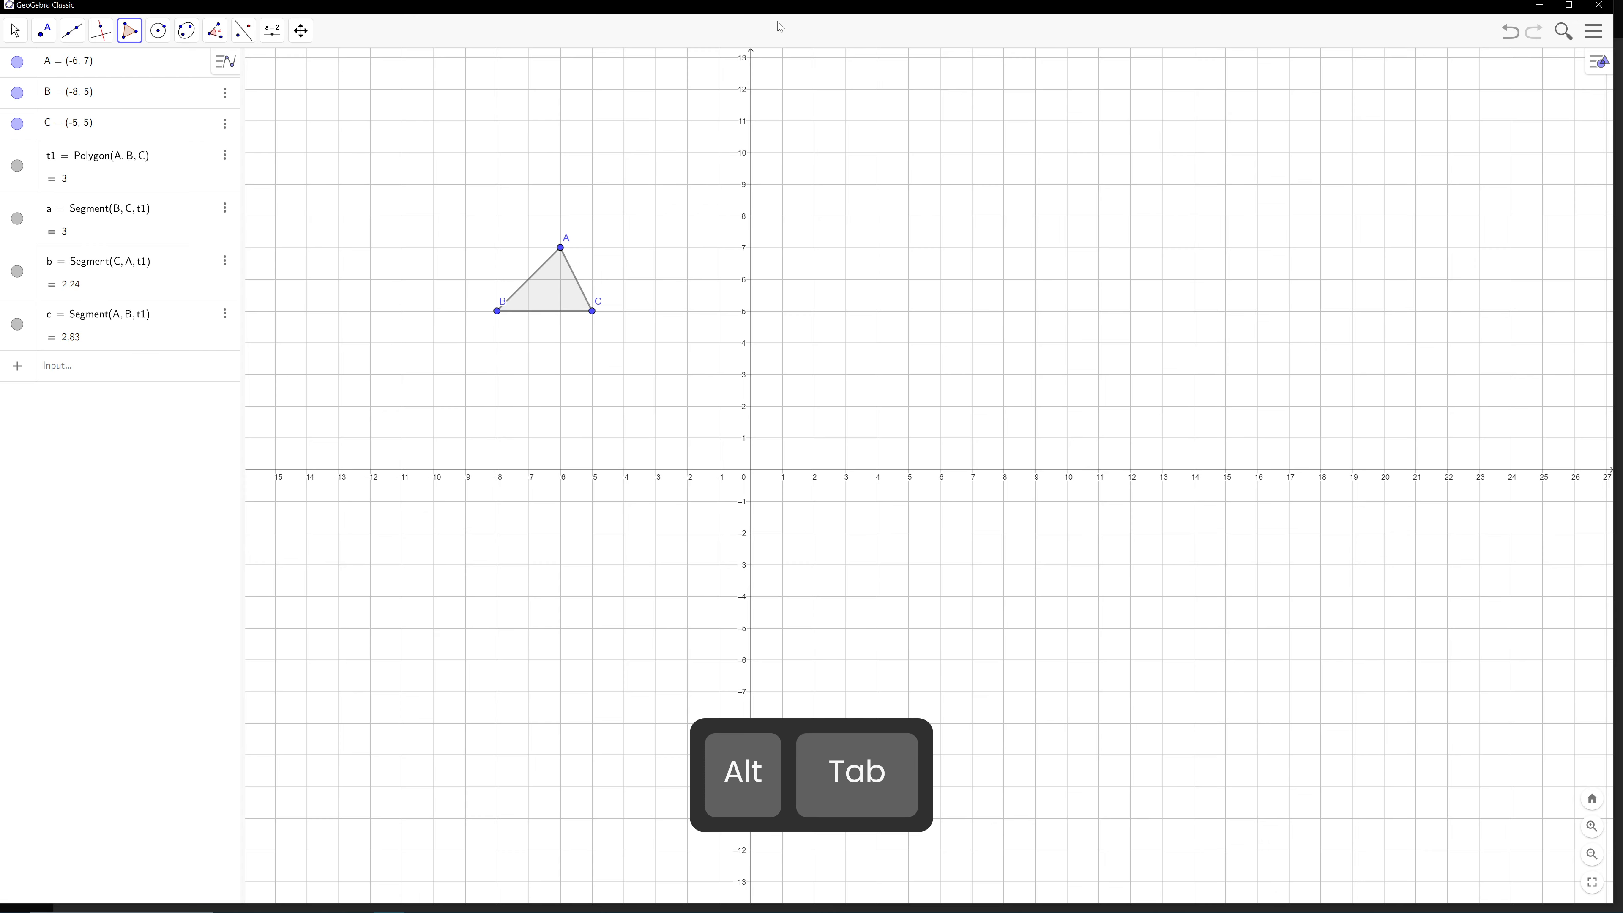
key("ctrl+z")
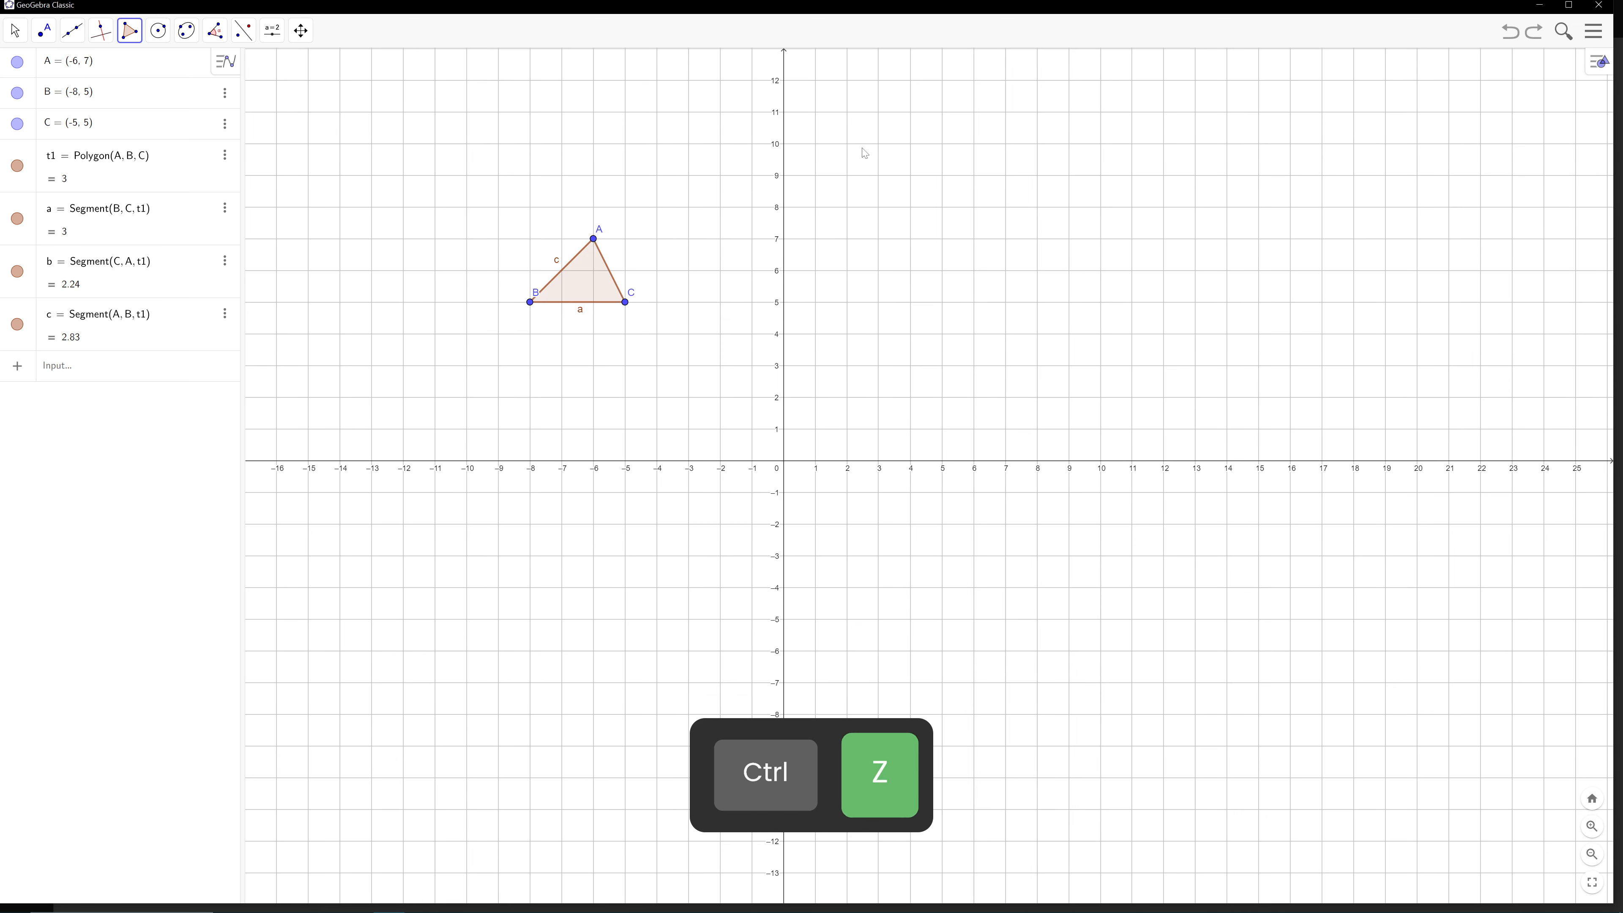
key("ctrl+z")
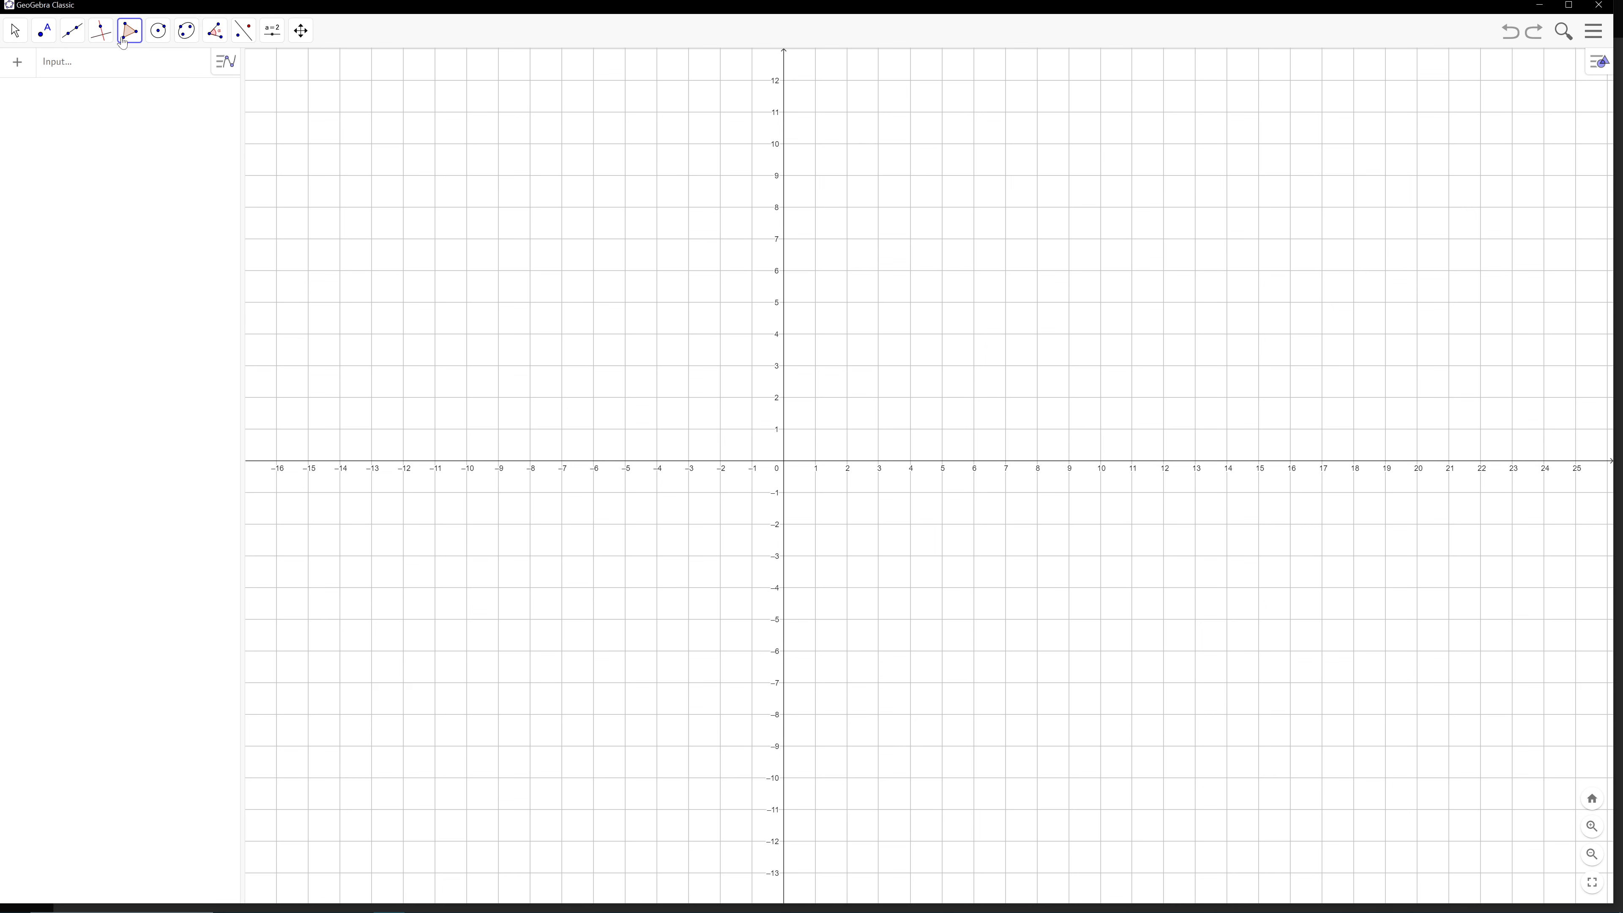
Try drawing a five-vertex polygon from about (-12.06, 8.56) around to (-12.9, 5.54), and undo it
left_click(69, 35)
left_click(129, 36)
left_click(129, 36)
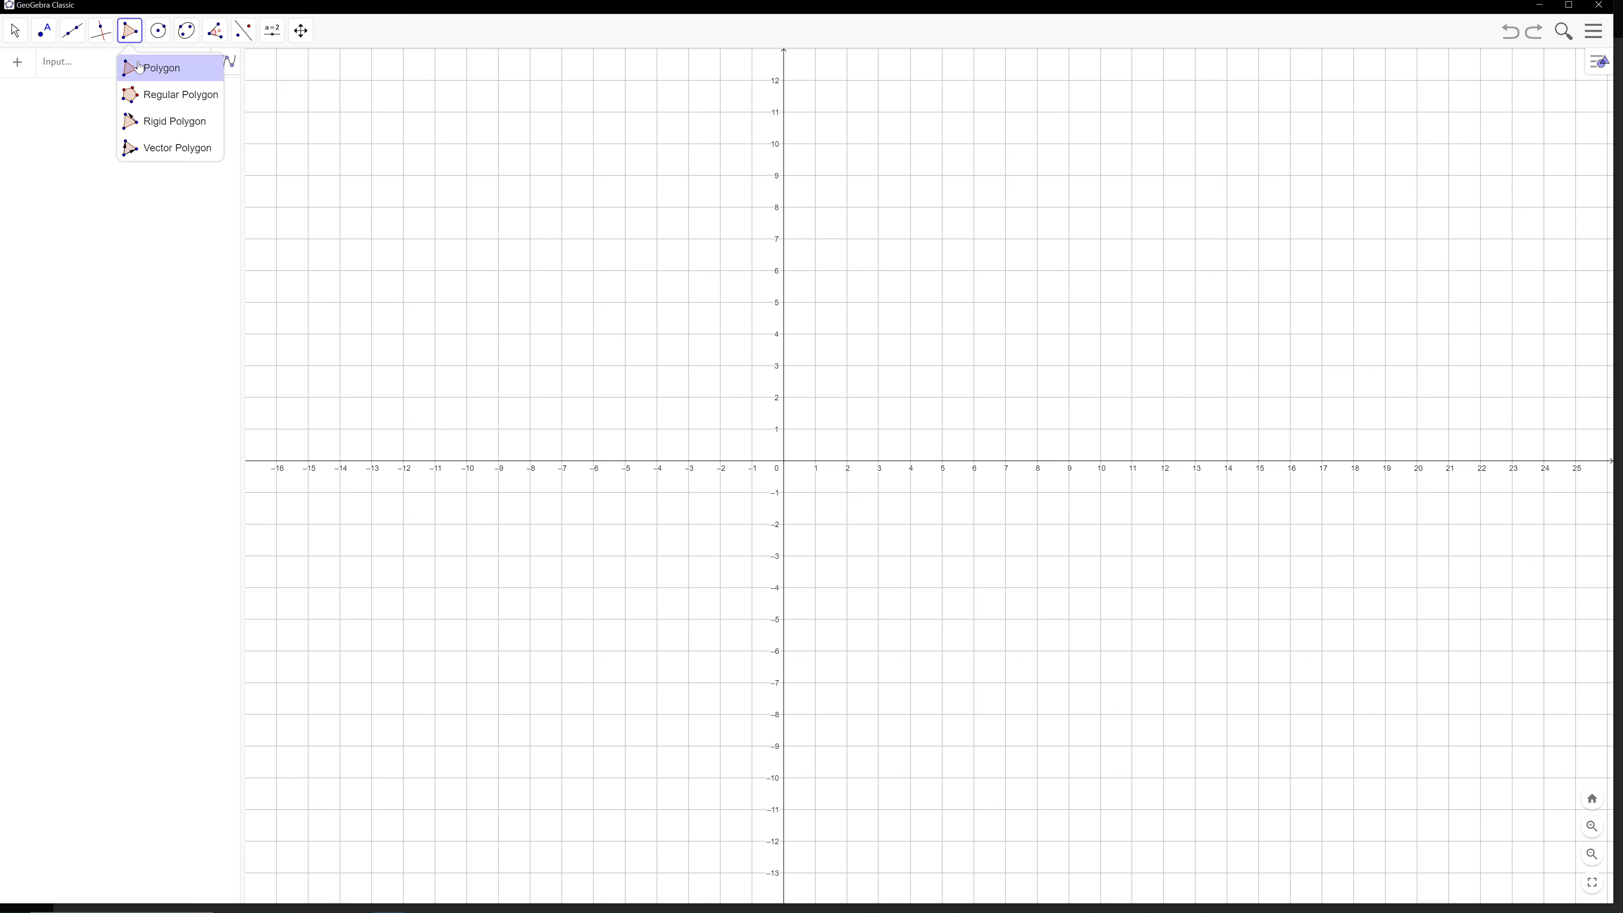
left_click(139, 66)
left_click(401, 189)
left_click(582, 185)
left_click(588, 259)
left_click(484, 337)
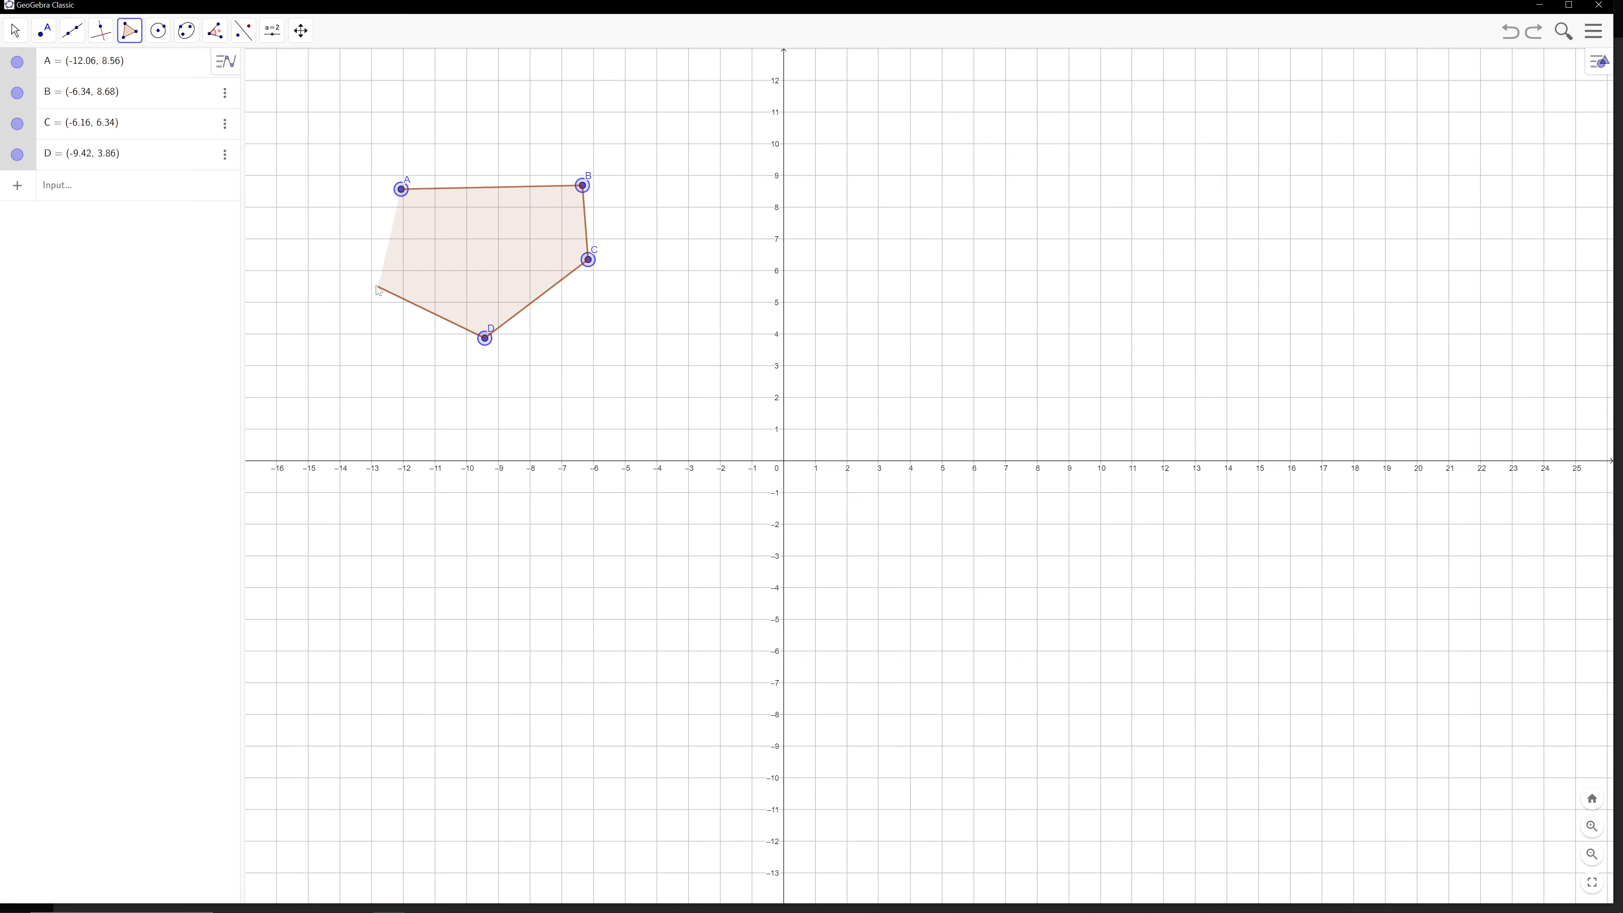
left_click(375, 286)
left_click(401, 190)
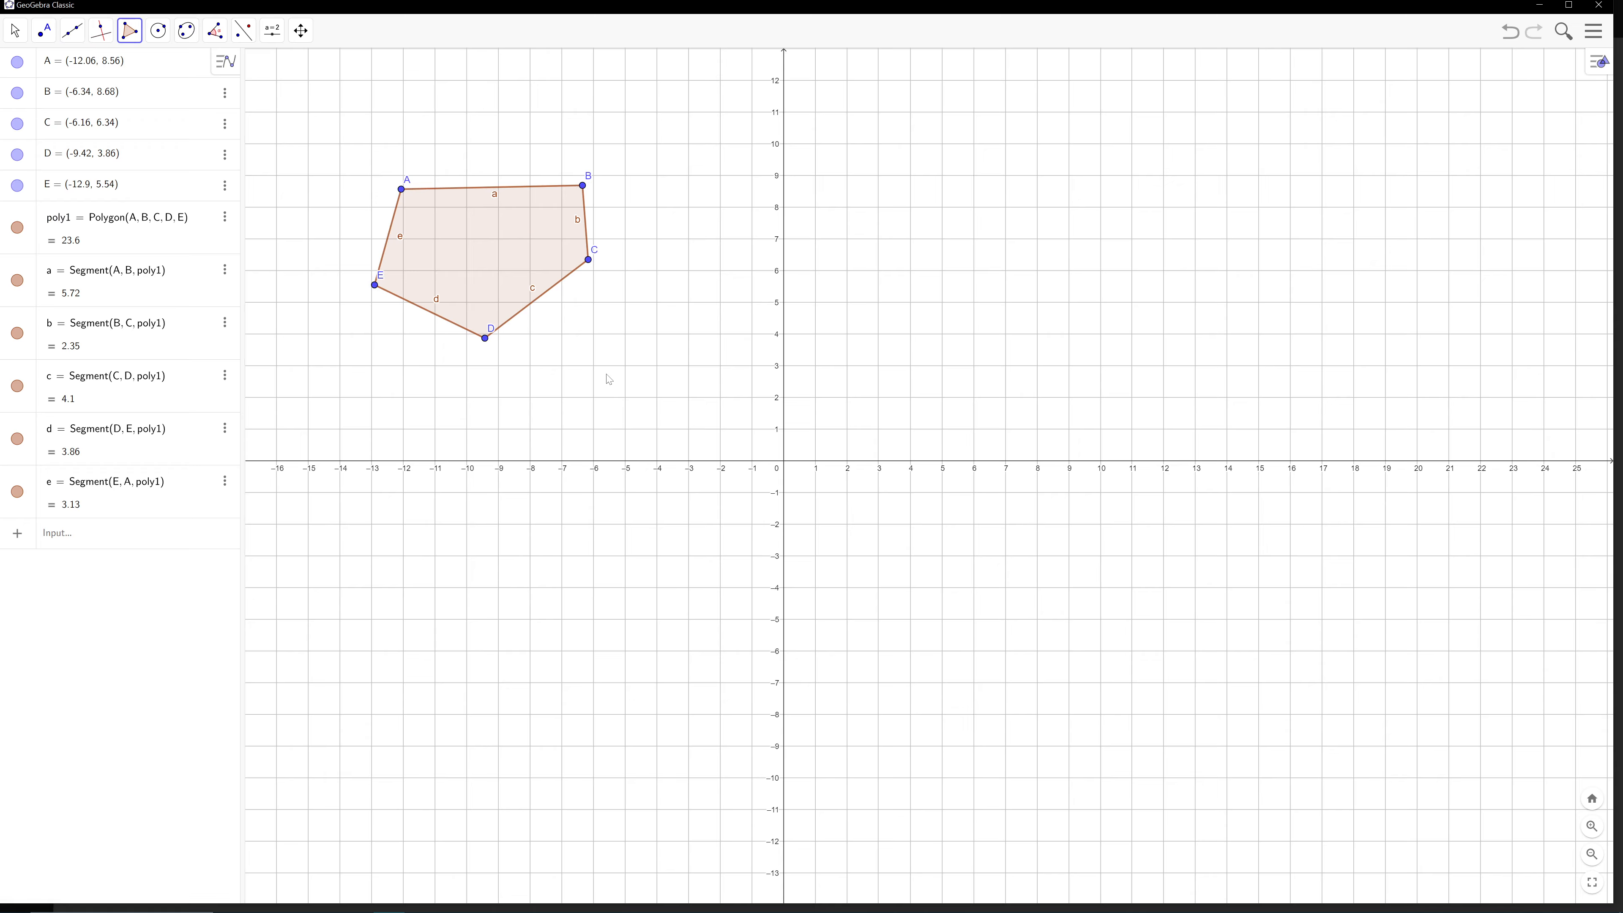
key("ctrl+z")
Draw a line through (-10, 5) and the y-axis point (0, 8)
left_click(73, 37)
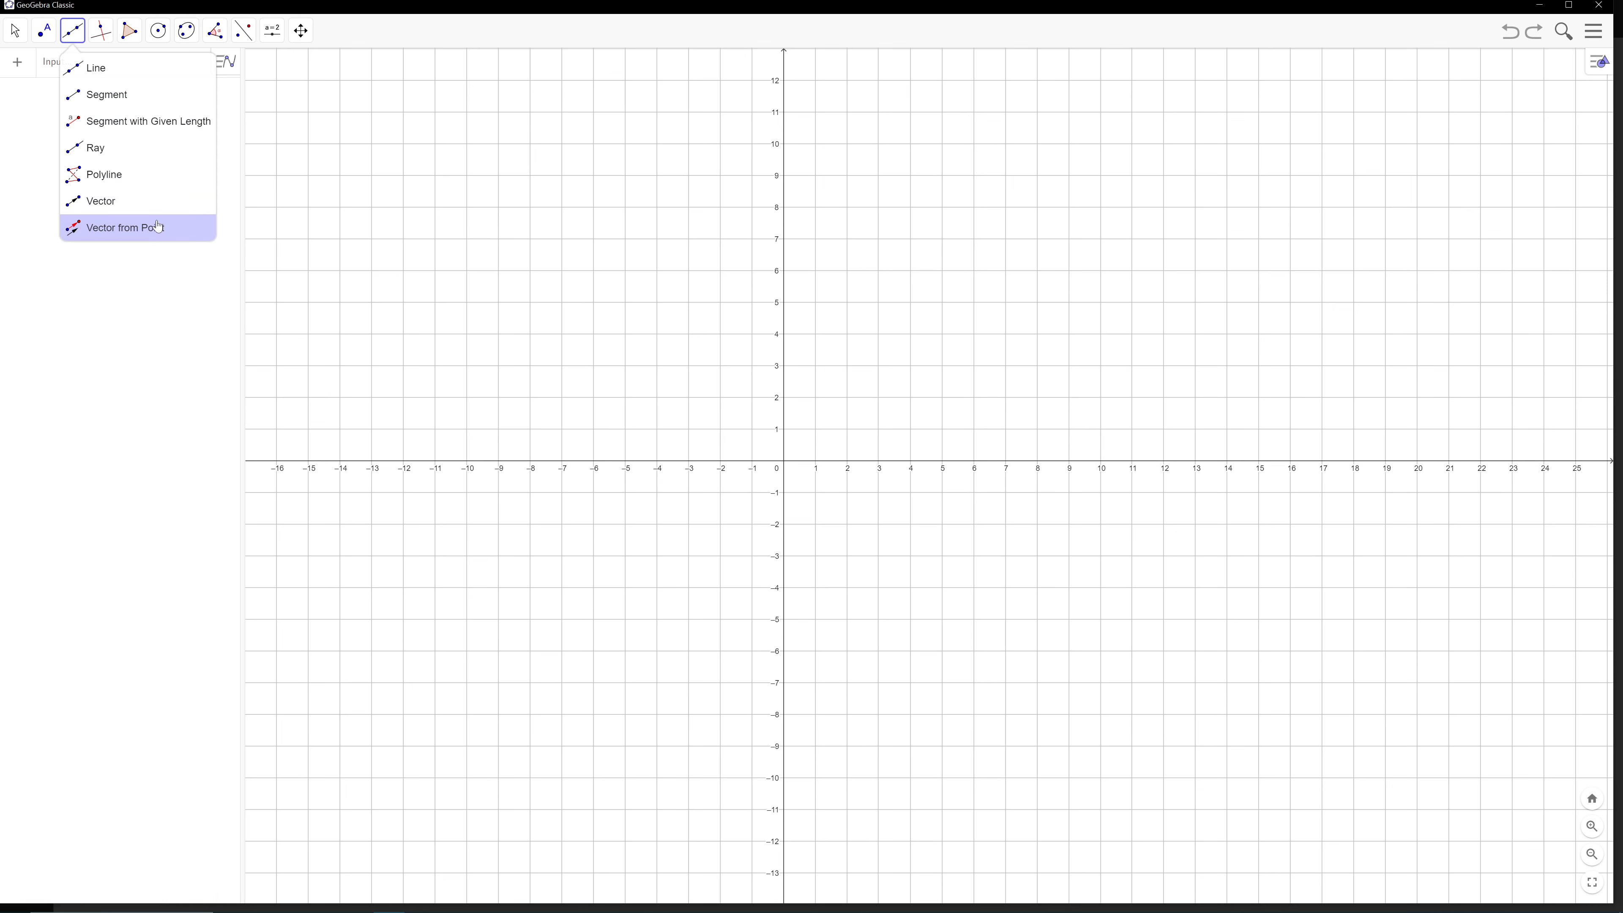
left_click(129, 76)
left_click(467, 302)
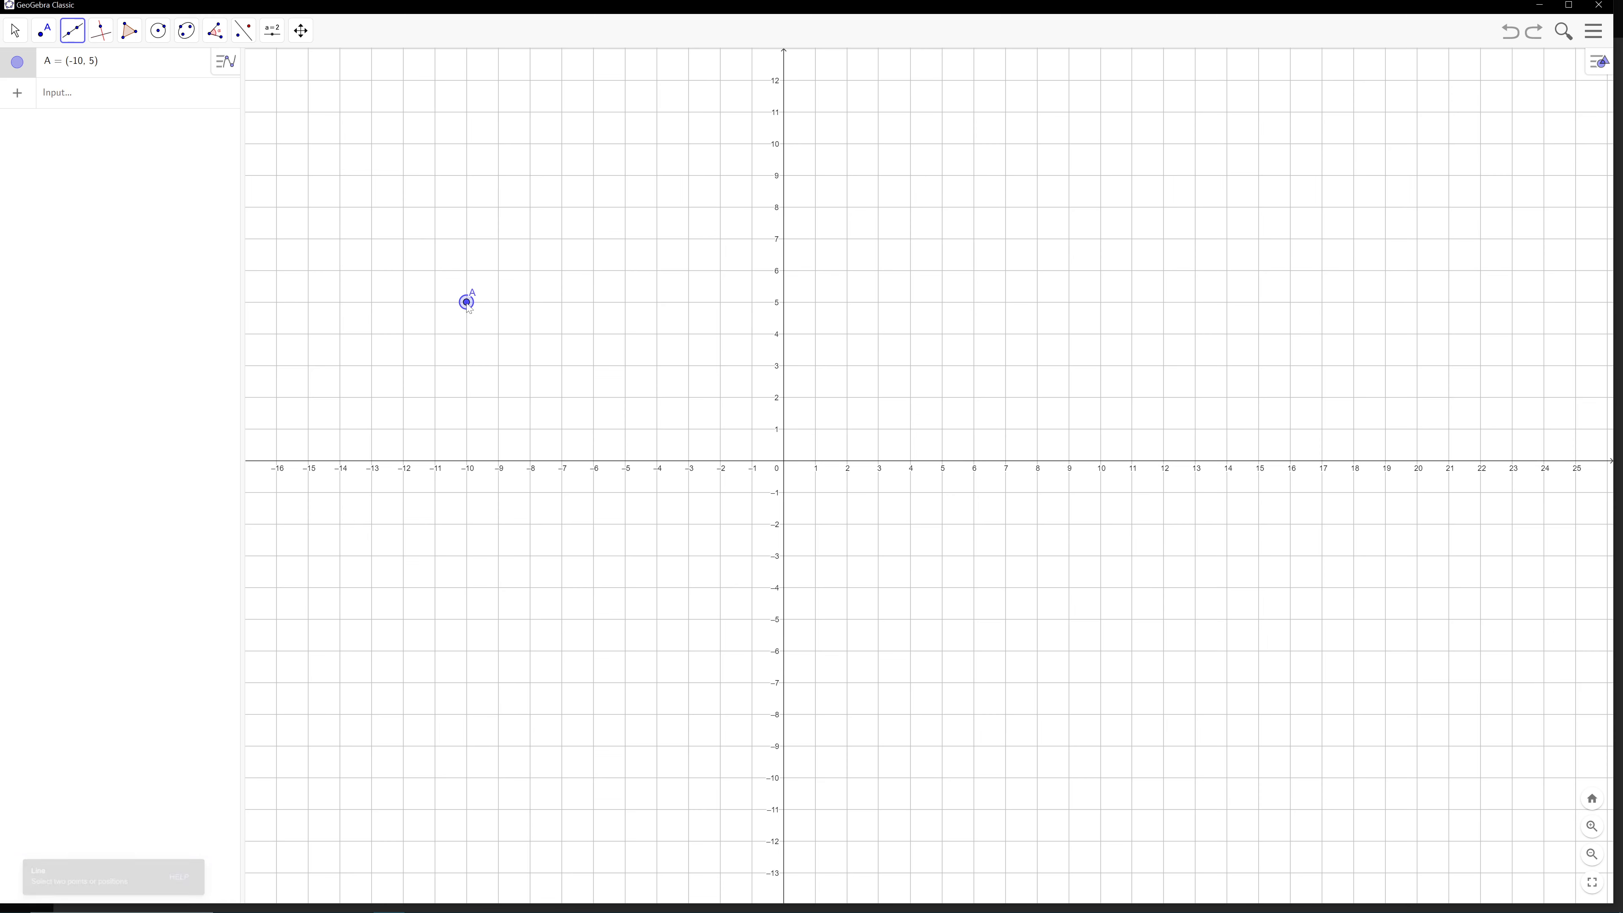
left_click(783, 207)
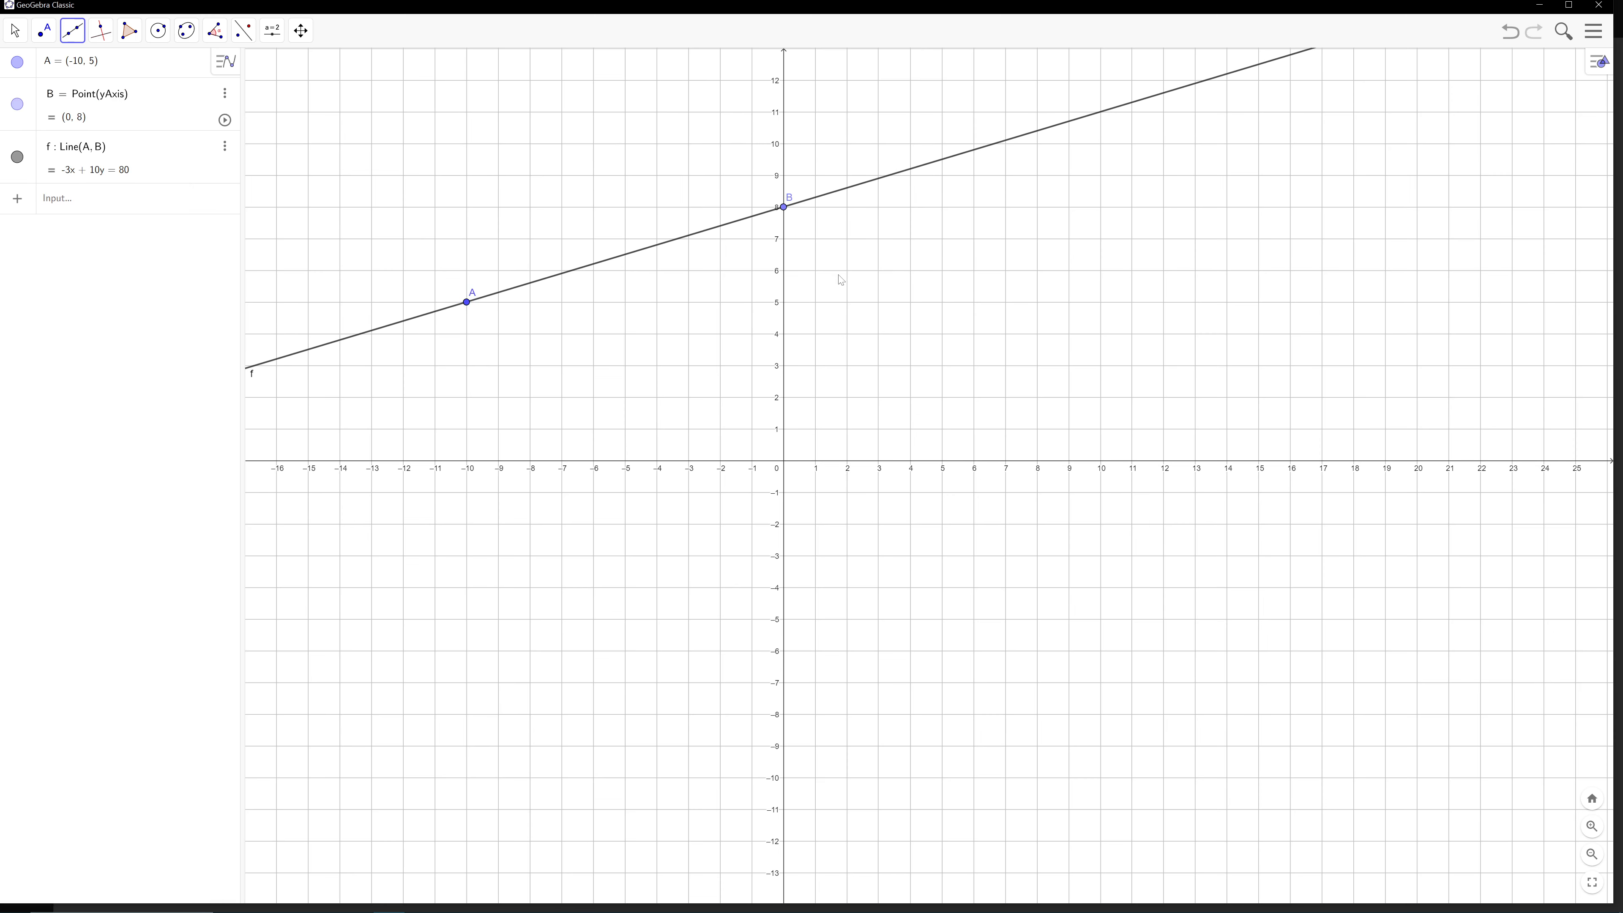
Capture a screen snip of the line with its two points and paste it below the triangle picture in the Word document
key("shift+super+s")
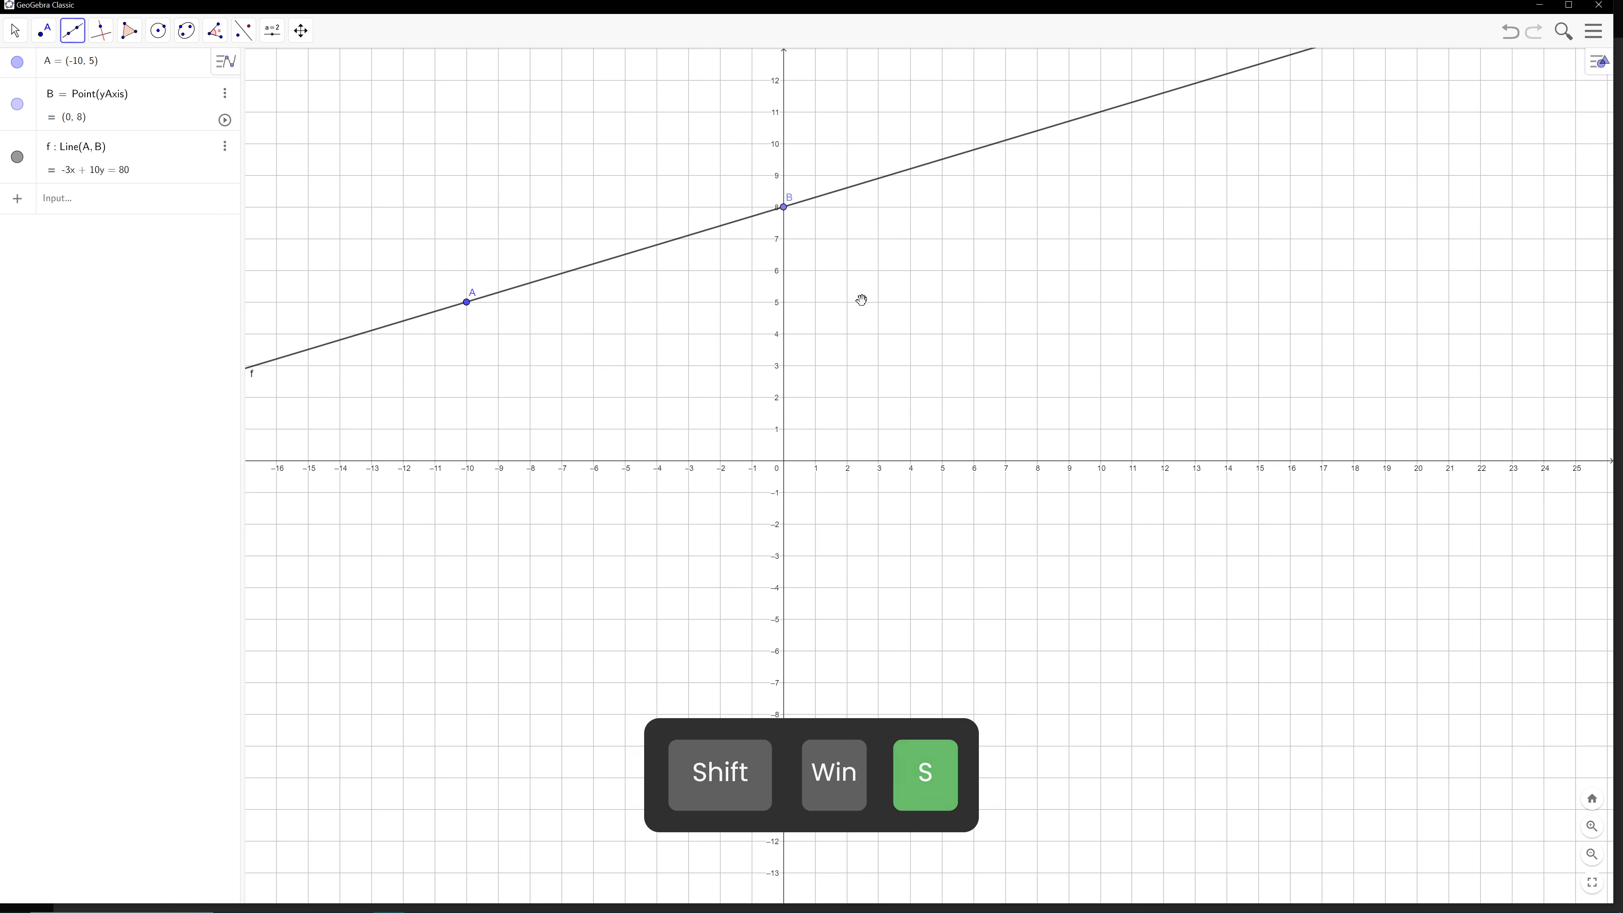
left_click_drag(379, 137, 987, 494)
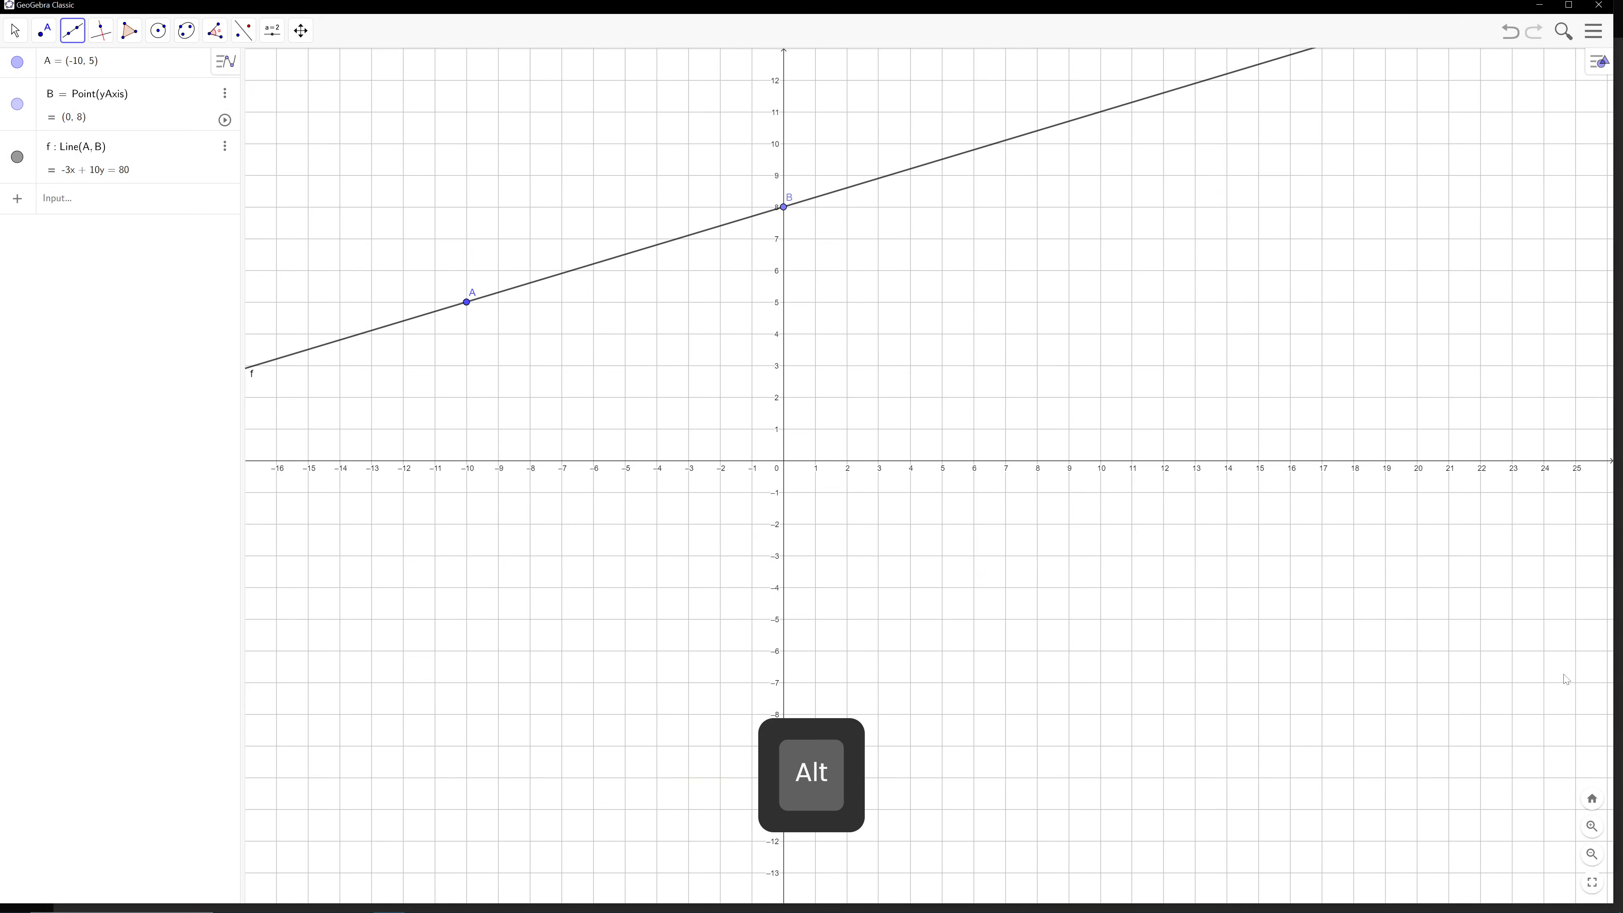
key("alt+Tab")
key("alt+Tab")
key("Tab")
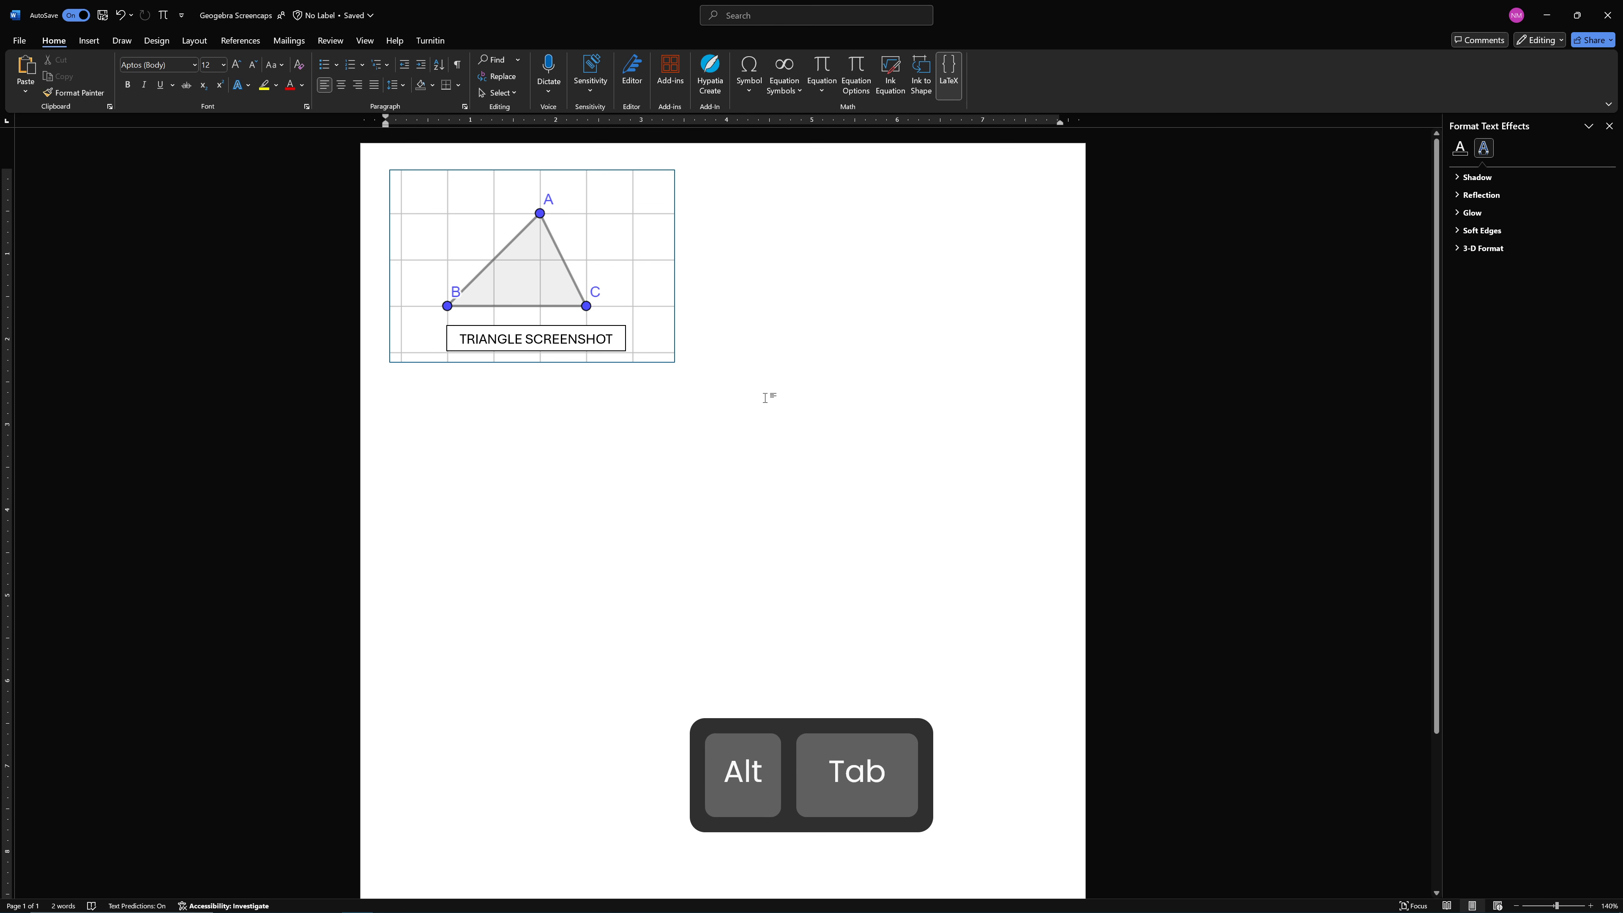
key("Return")
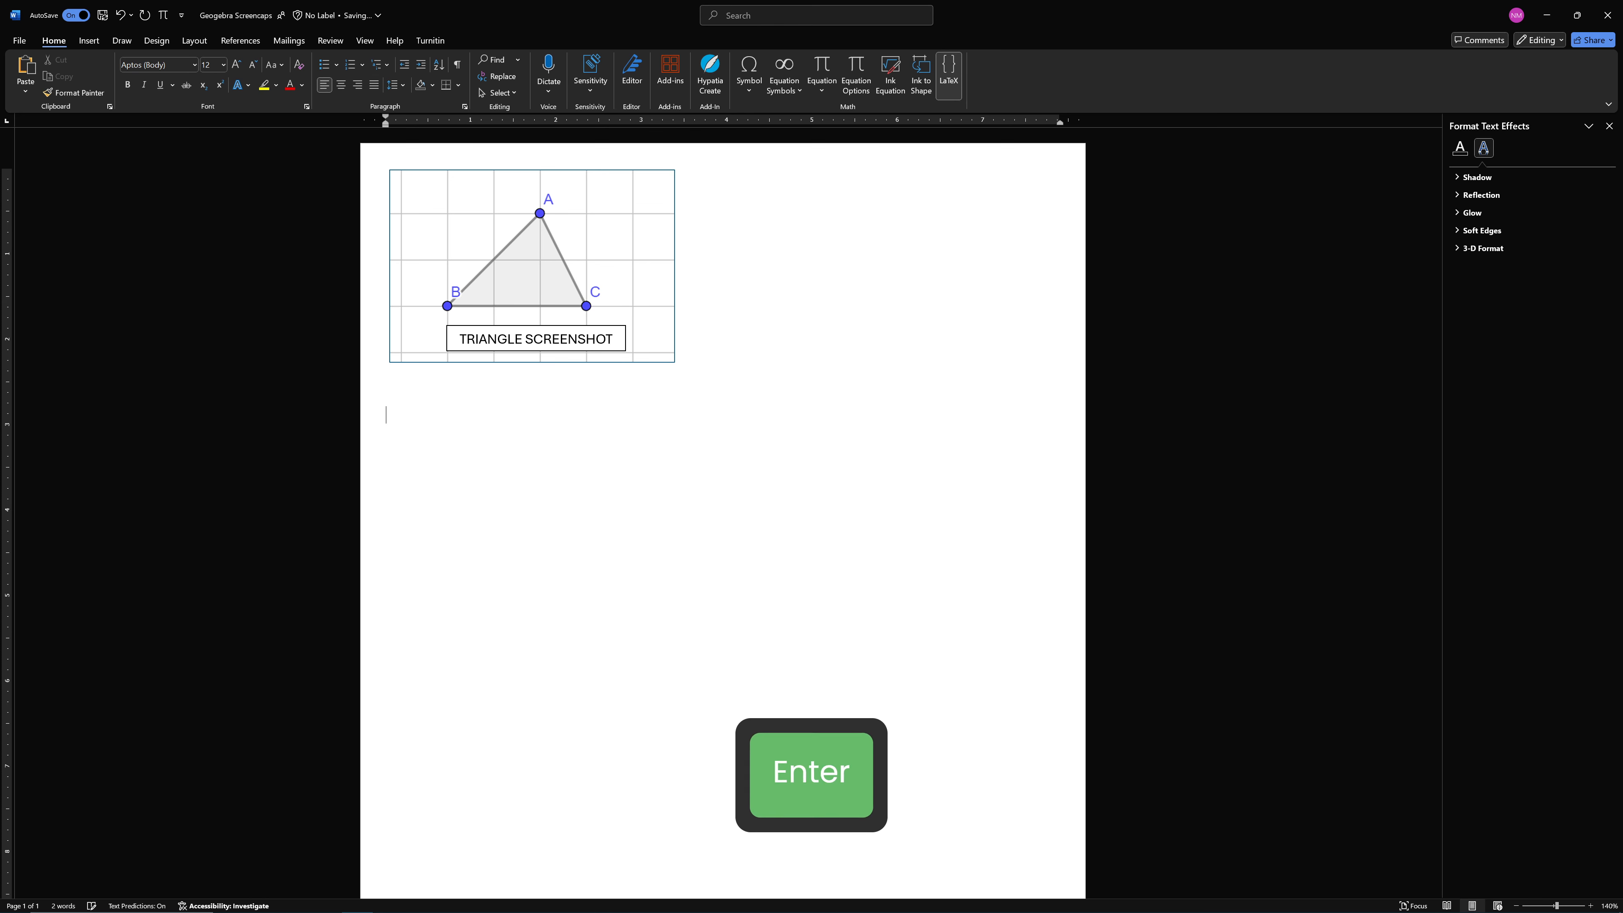
key("ctrl+v")
left_click(764, 467)
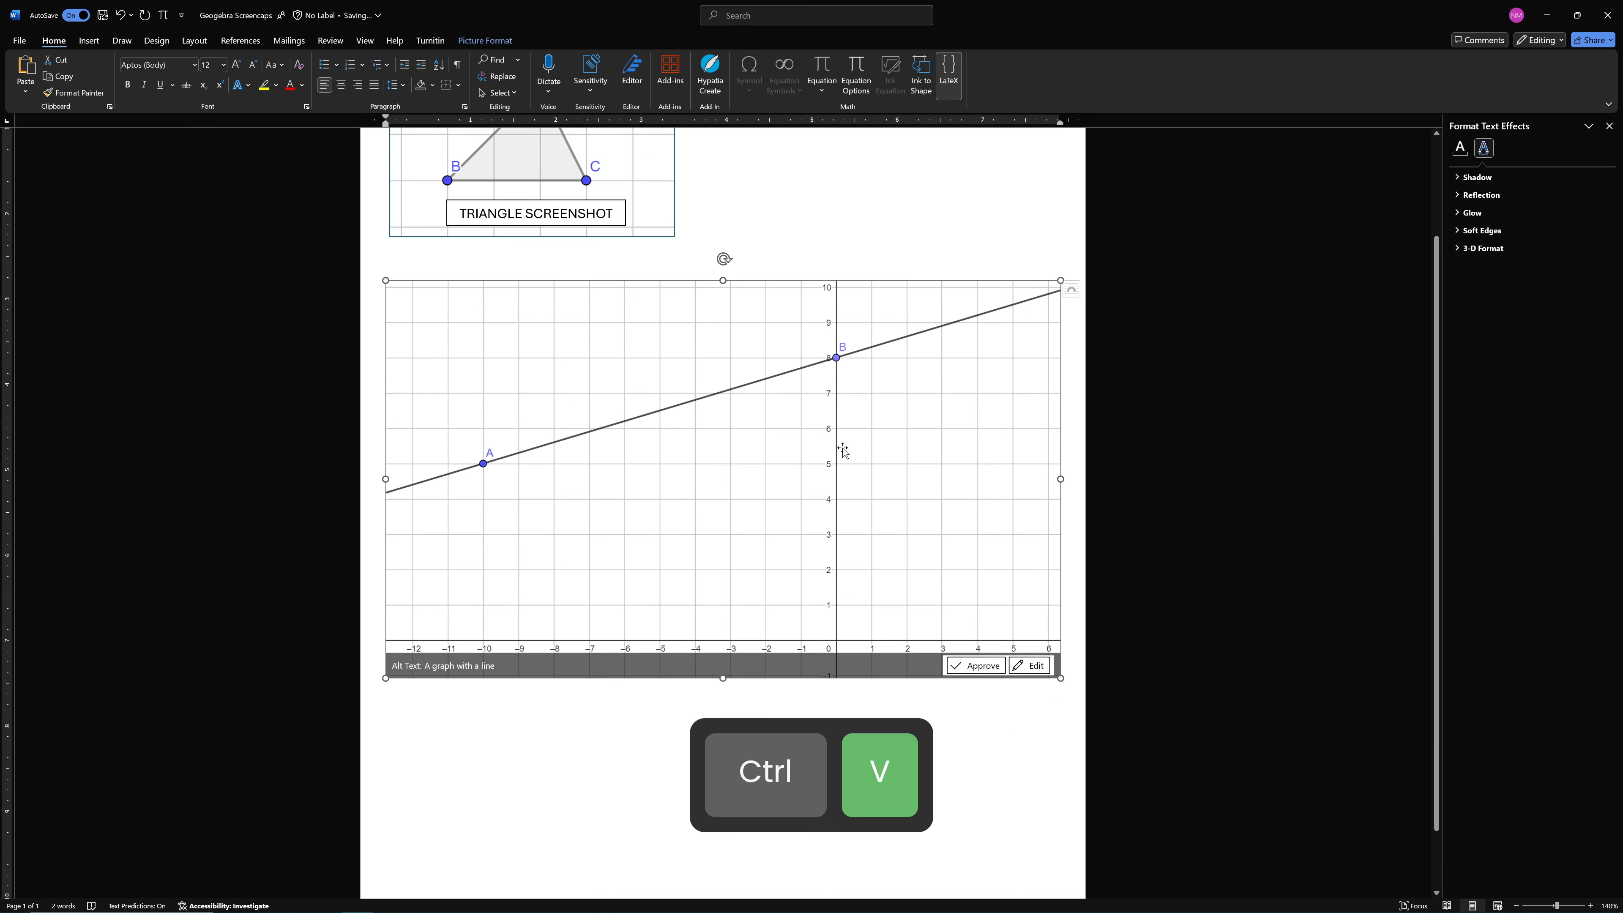
Shrink the pasted line picture to a little under half the page width and give it a solid 0.75 pt outline
left_click_drag(1061, 678, 699, 451)
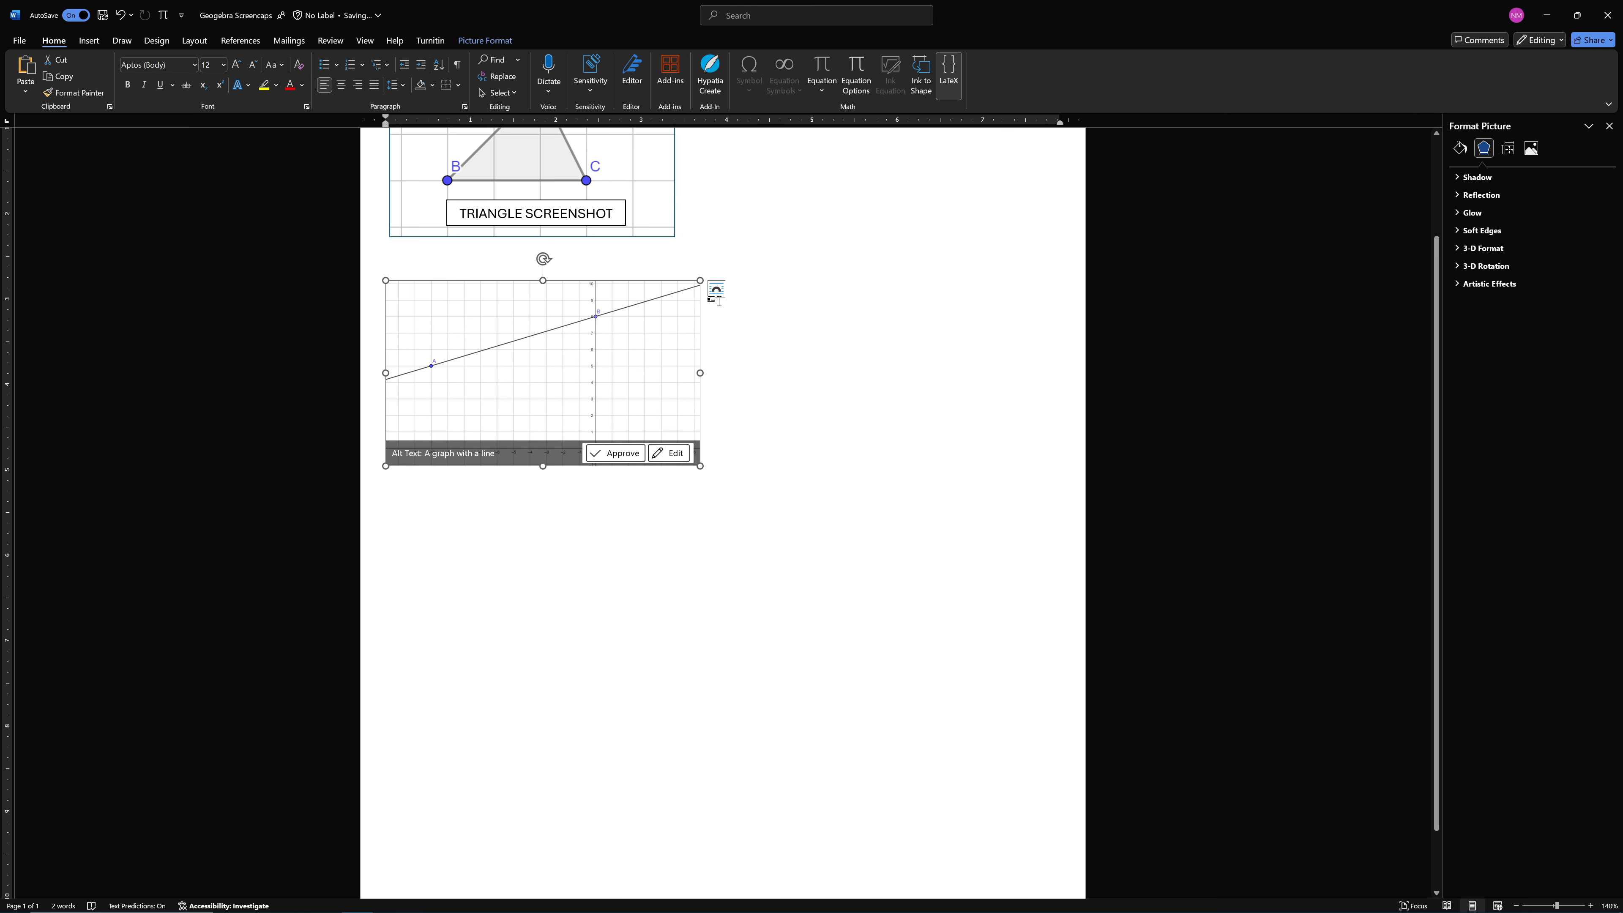
left_click(716, 289)
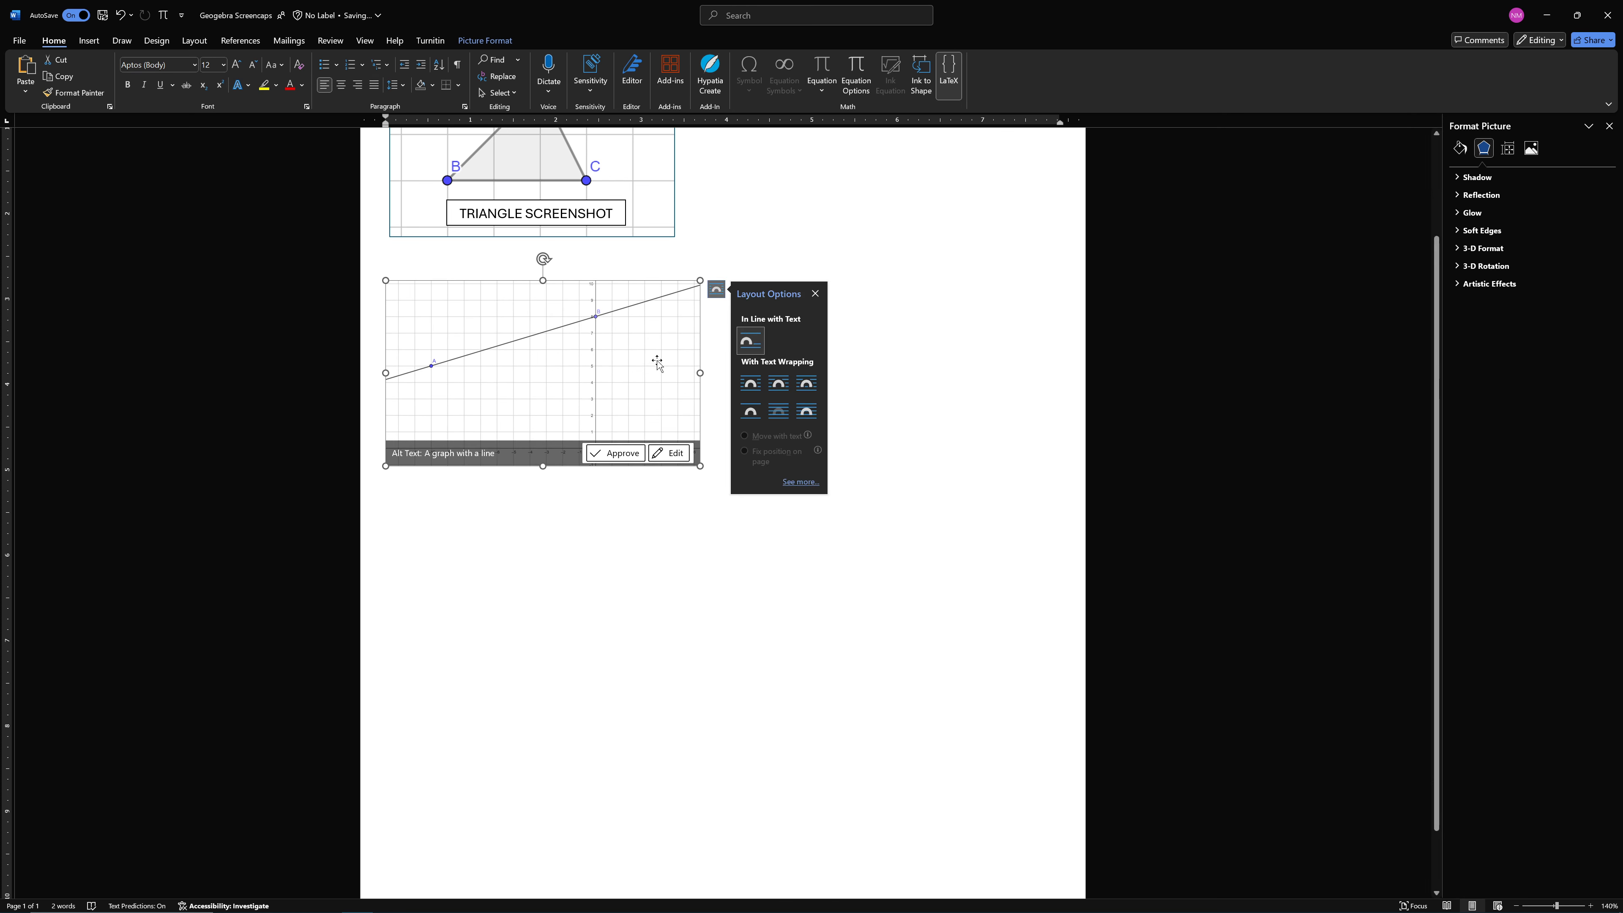
left_click(662, 256)
left_click(656, 318)
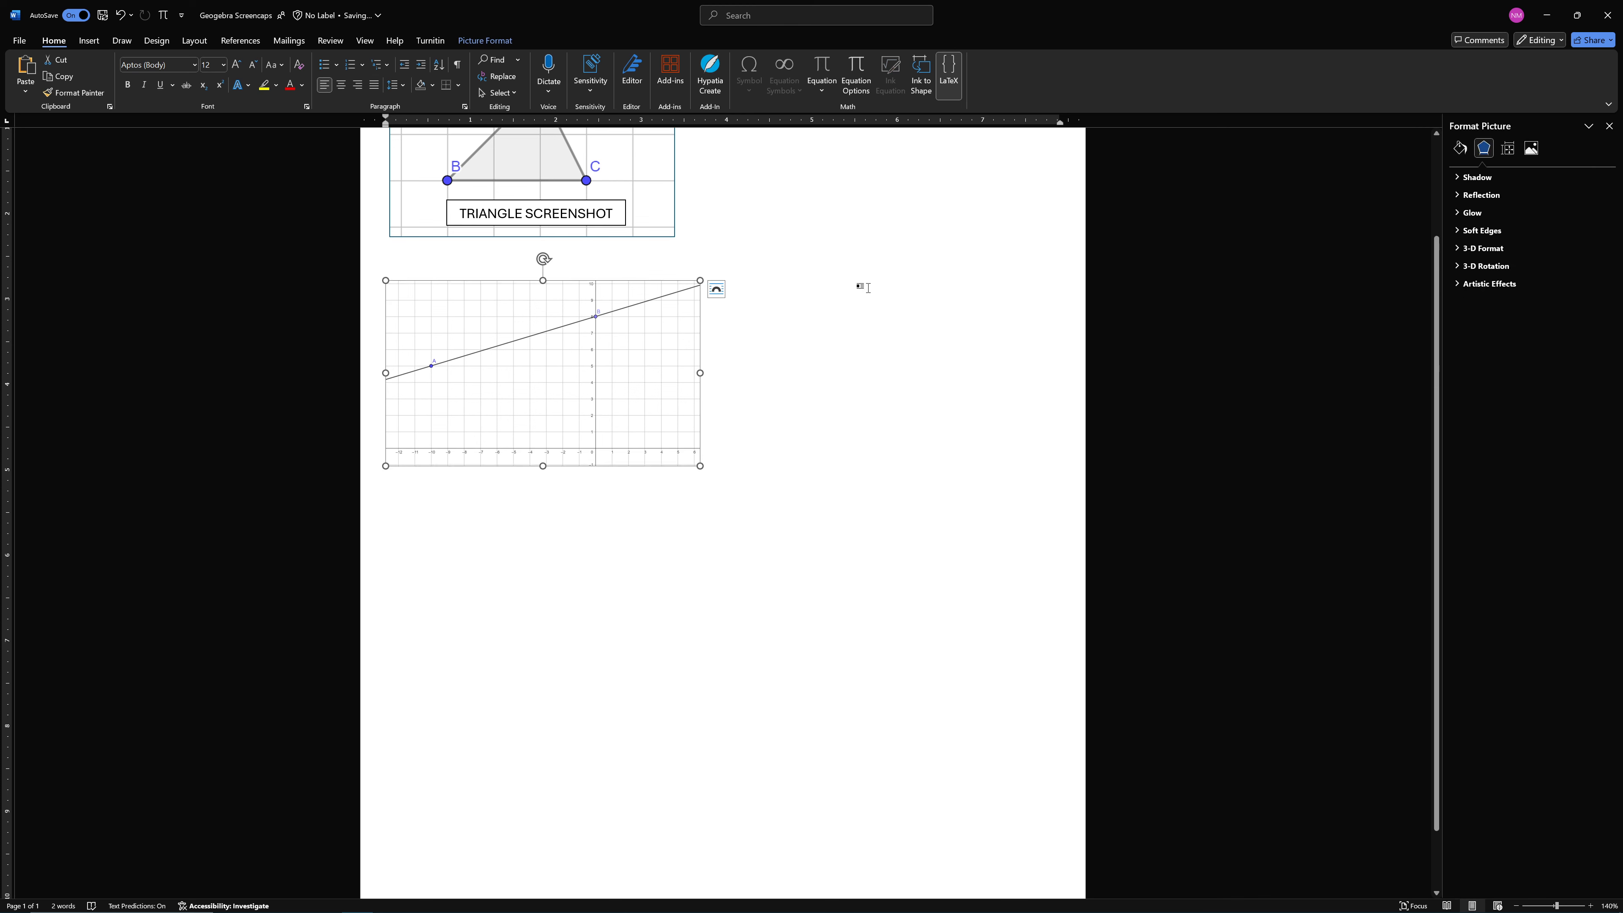
left_click(1459, 147)
left_click(1469, 195)
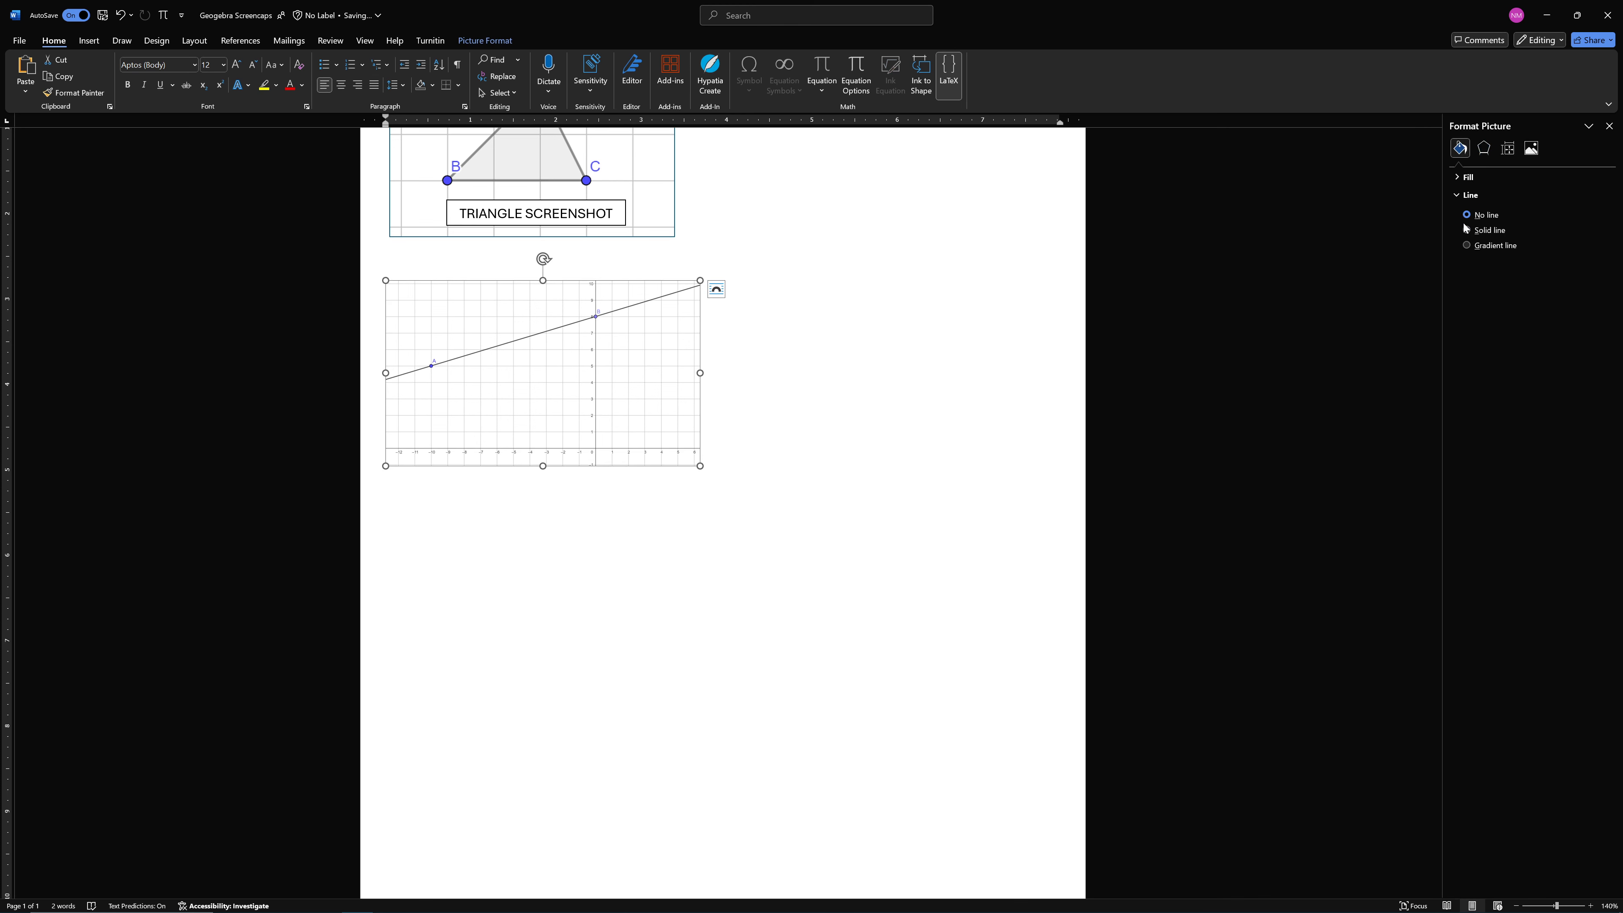
left_click(1477, 231)
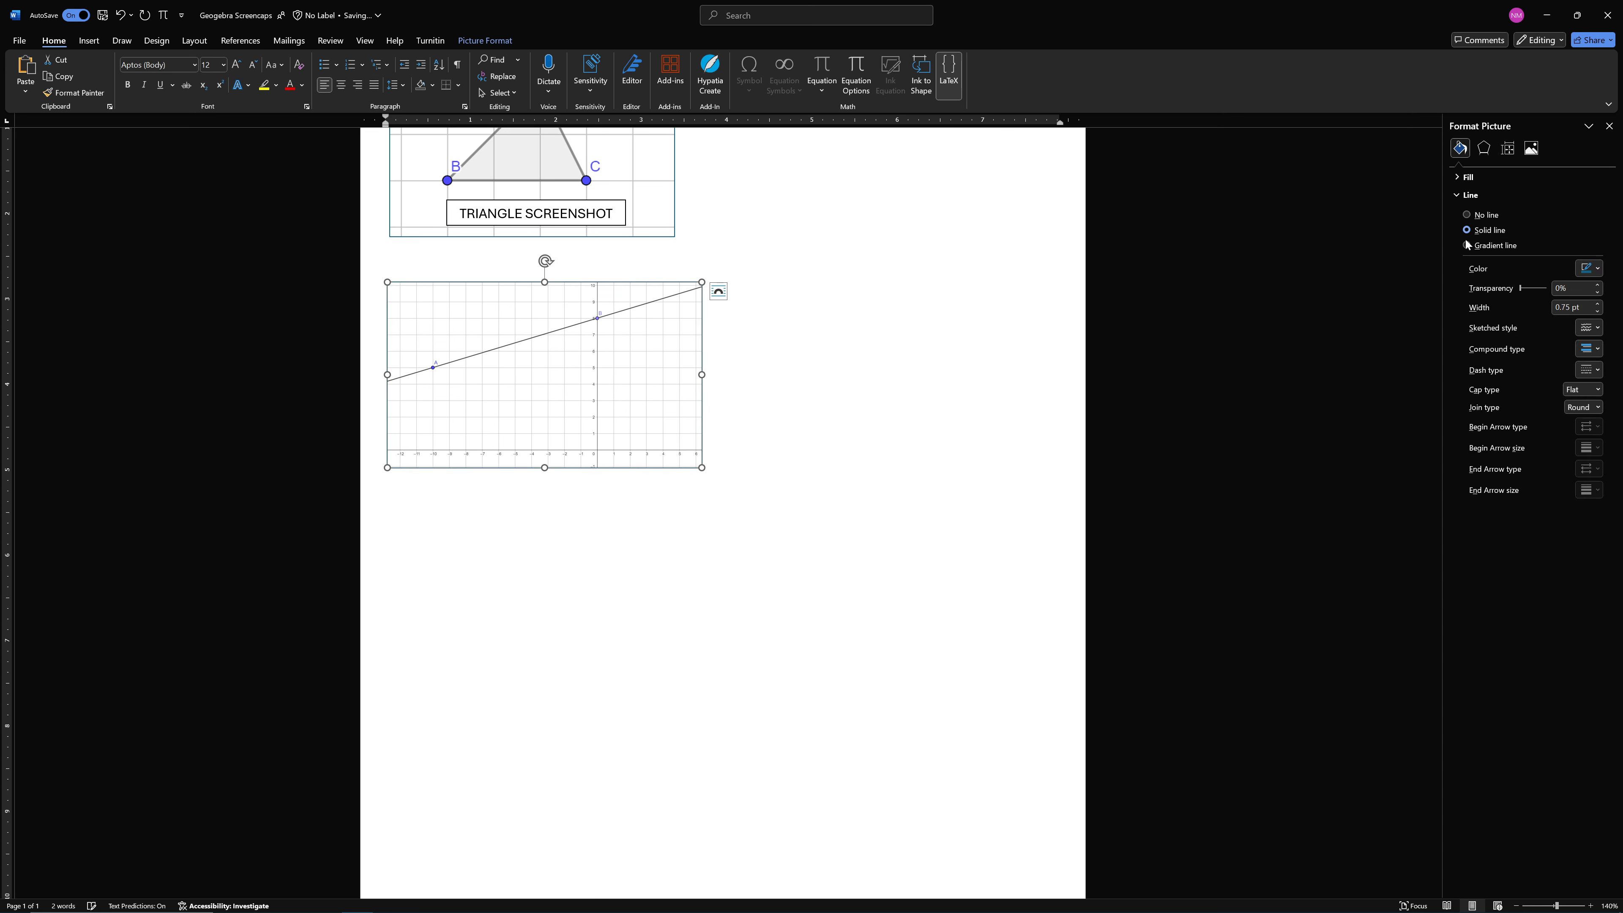
left_click(852, 403)
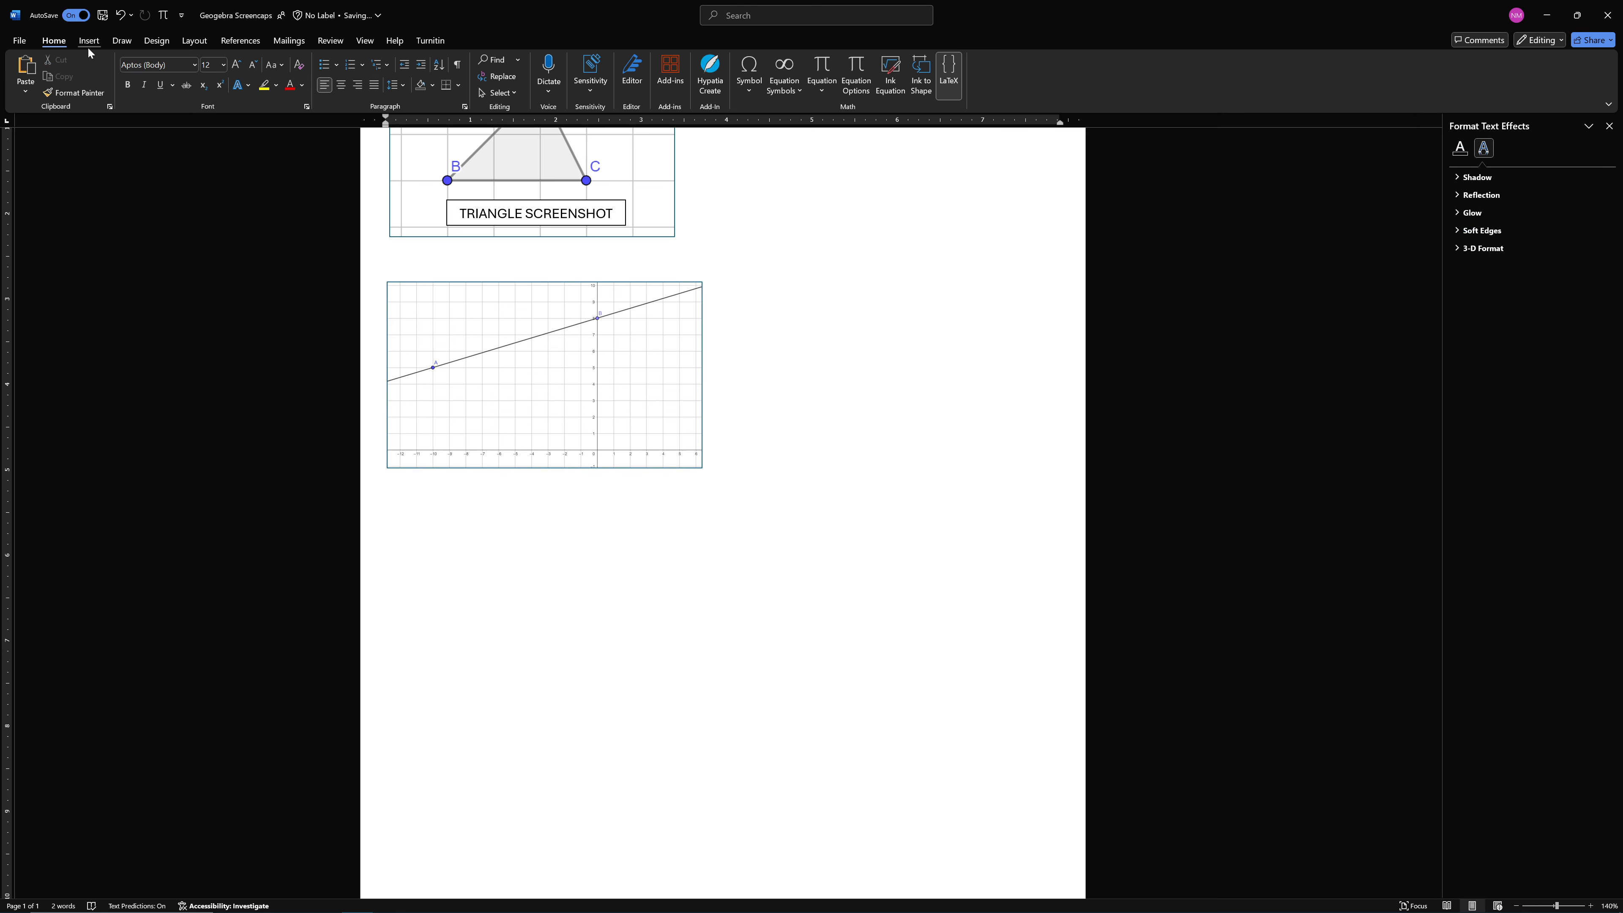
Place a copy of the "TRIANGLE SCREENSHOT" label over the lower part of the line picture
left_click(498, 204)
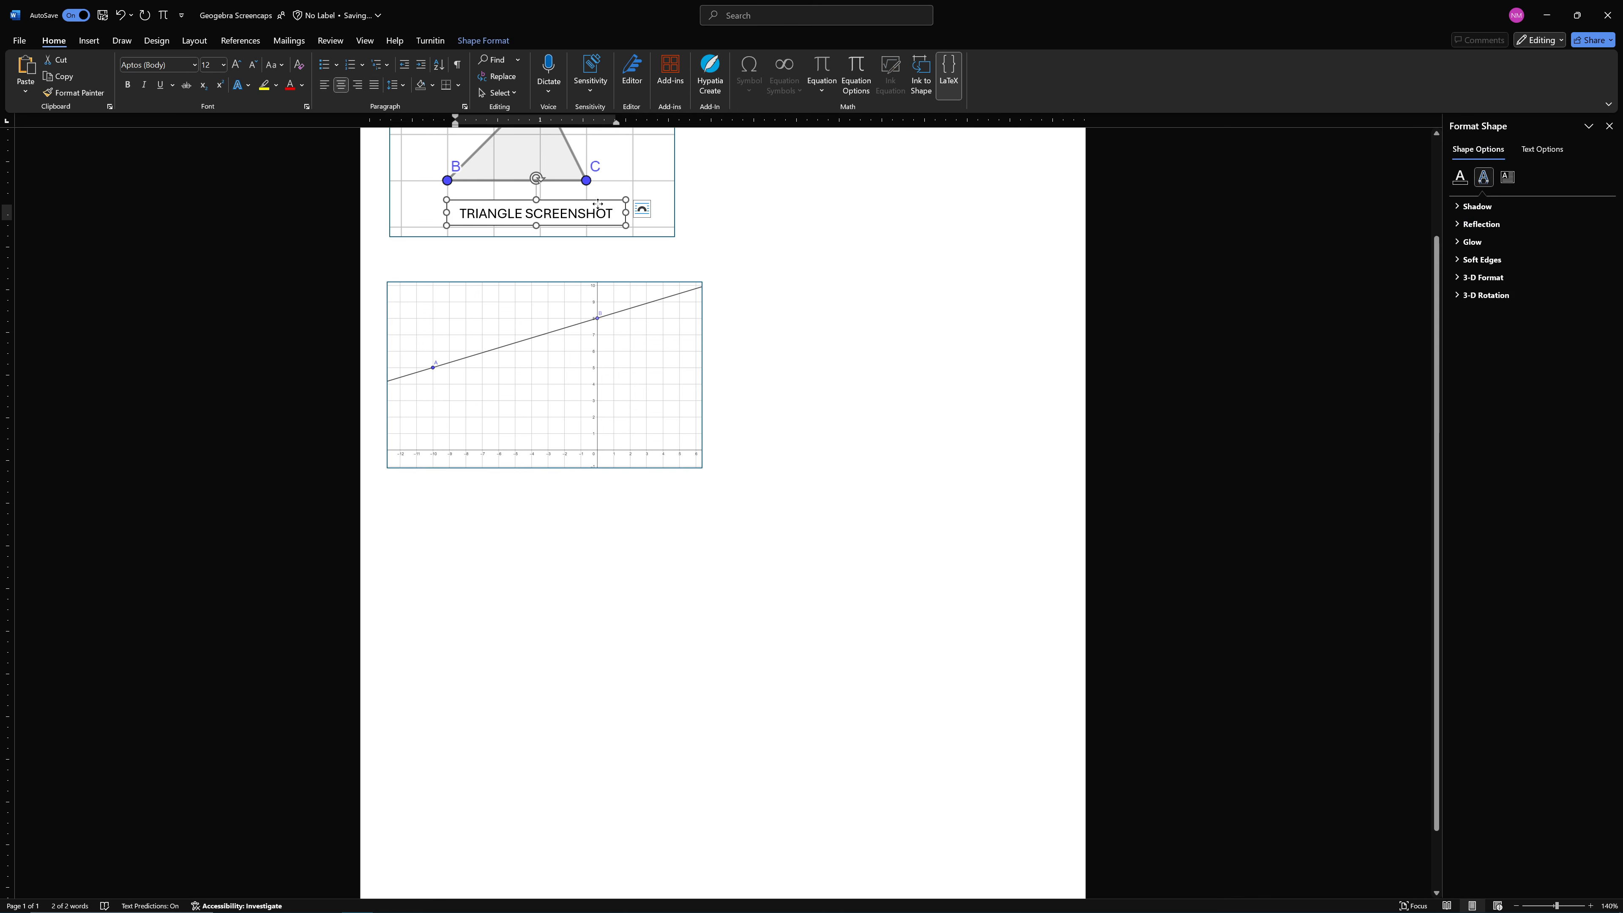
mouse_move(598, 204)
left_mouse_down()
mouse_move(680, 236)
mouse_move(568, 198)
mouse_move(586, 198)
left_mouse_up()
key("ctrl")
left_click(630, 204)
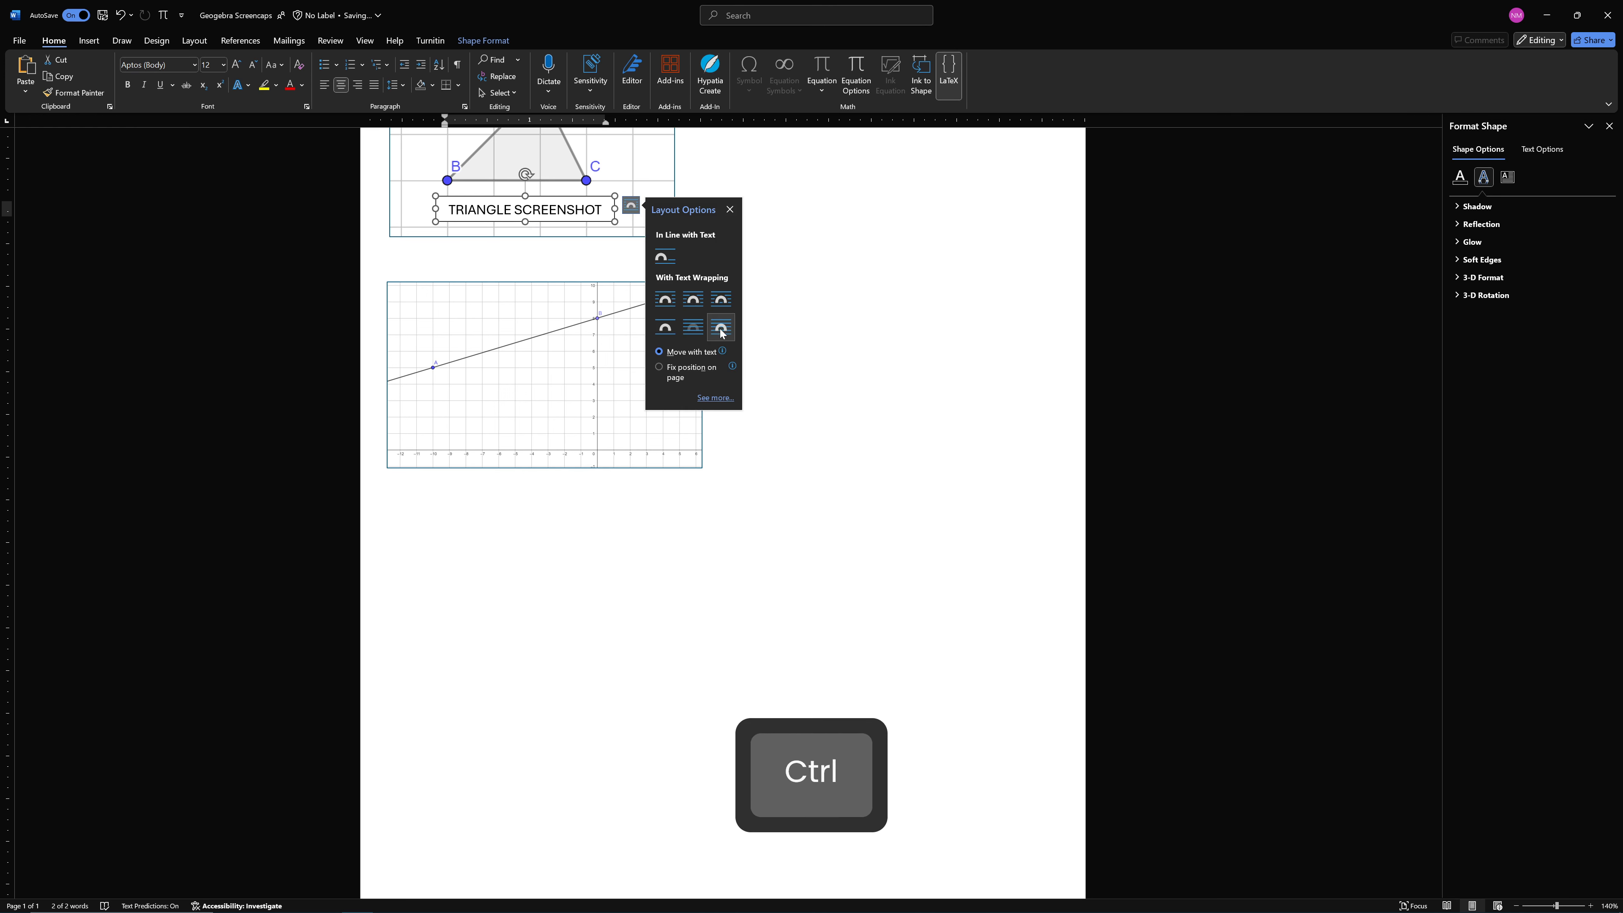
left_click_drag(600, 222, 612, 419)
key("ctrl")
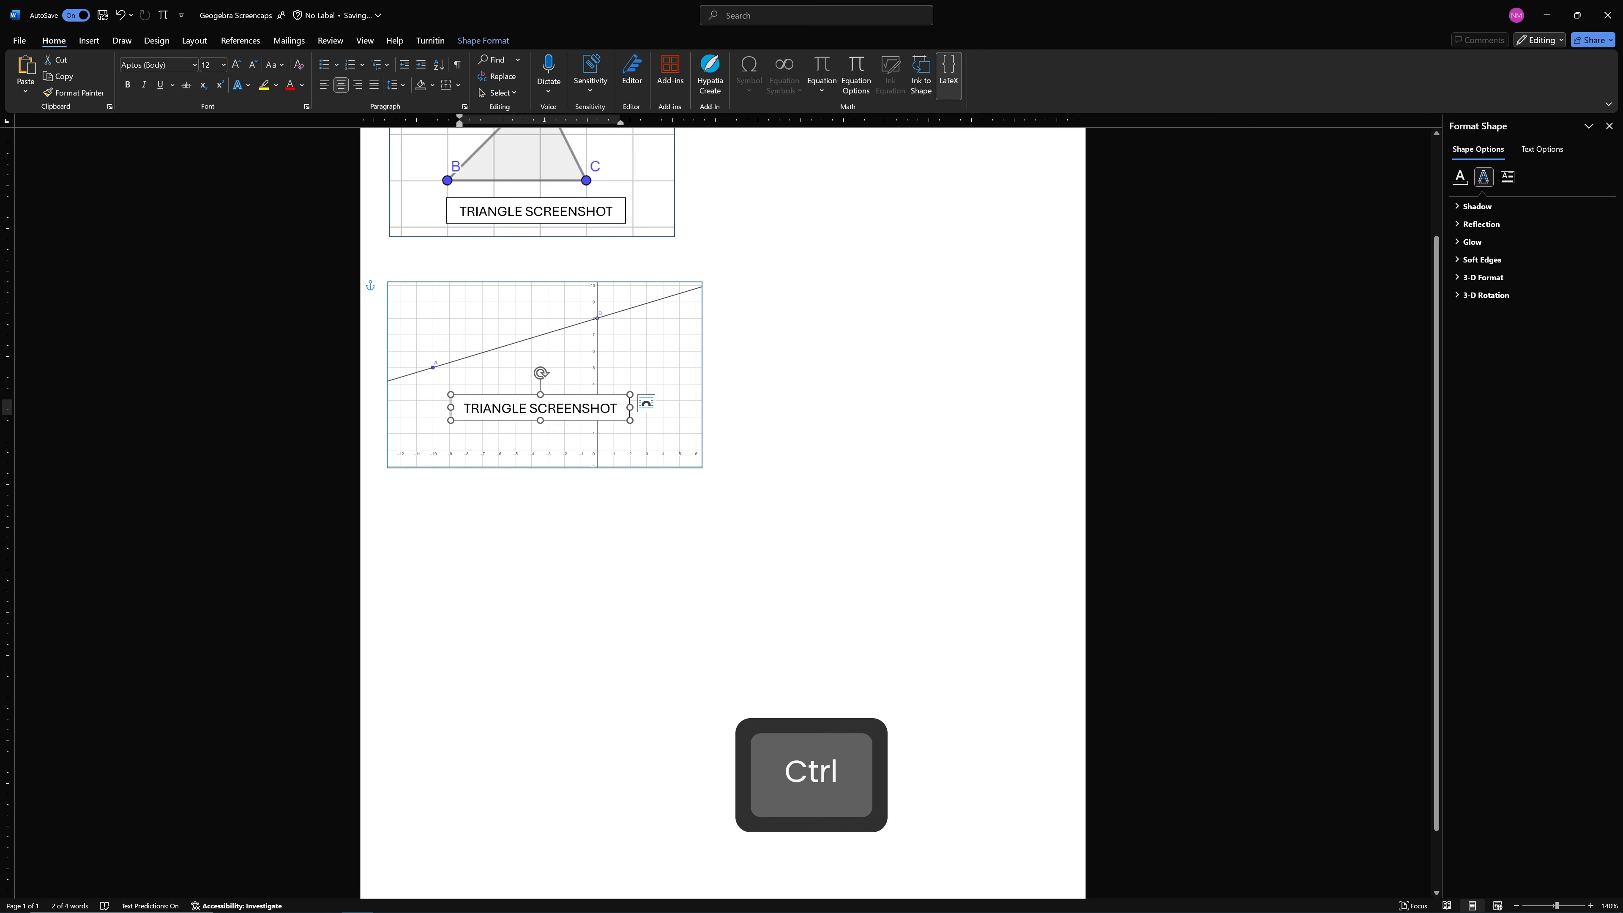
Change the copied label to "LINE SCREENSHOT" and narrow its box to fit the text
double_click(502, 409)
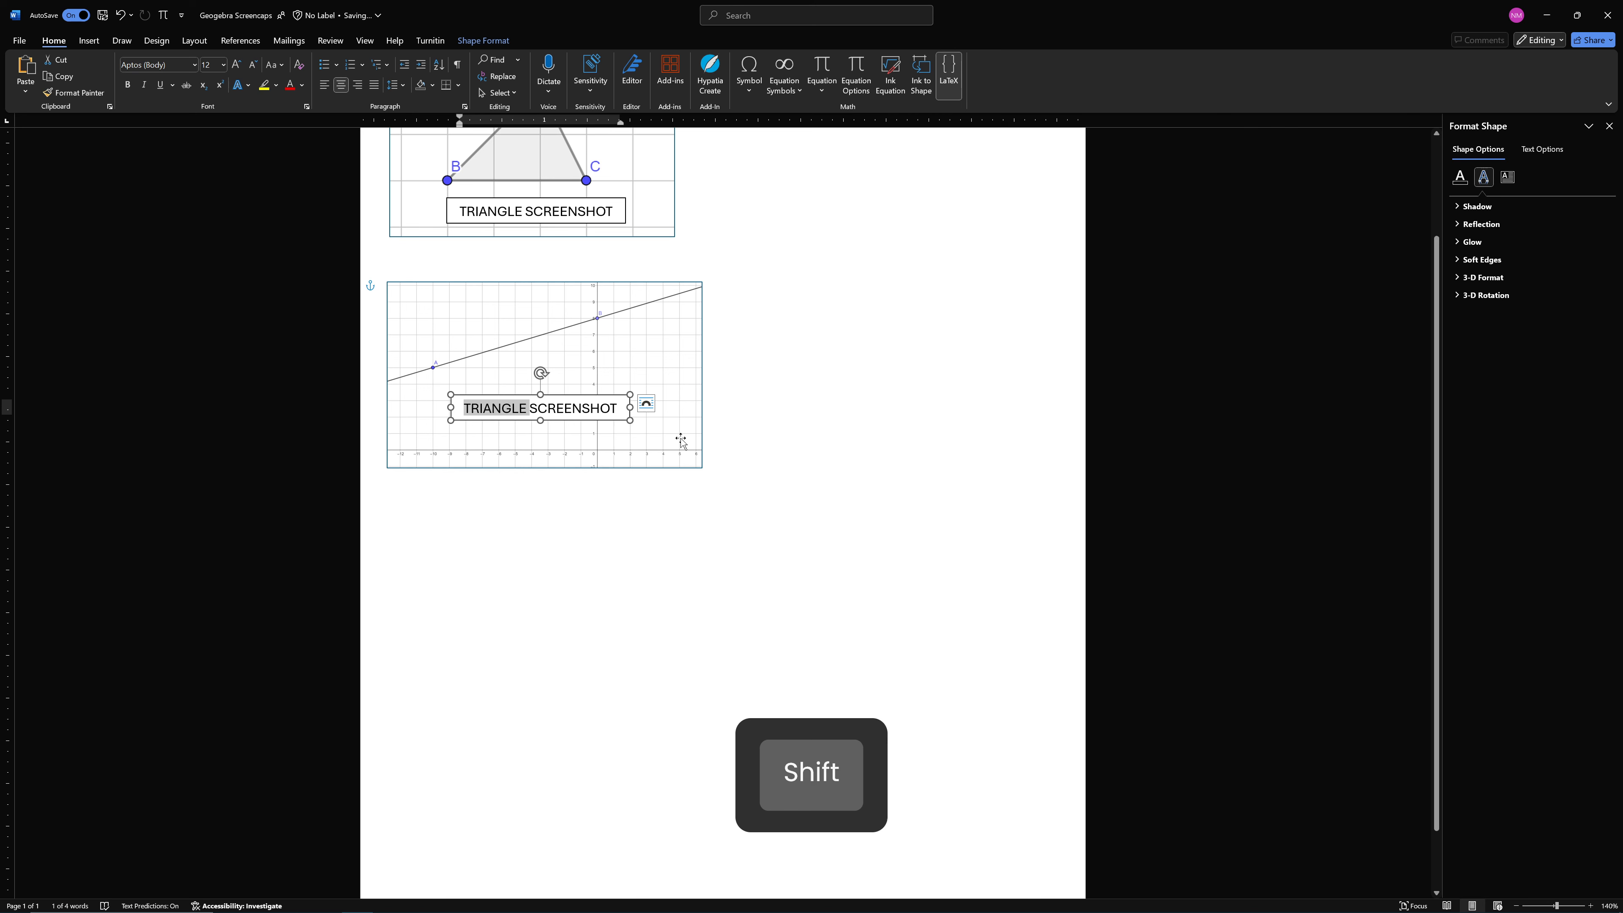
key("shift+Left")
type("LINE")
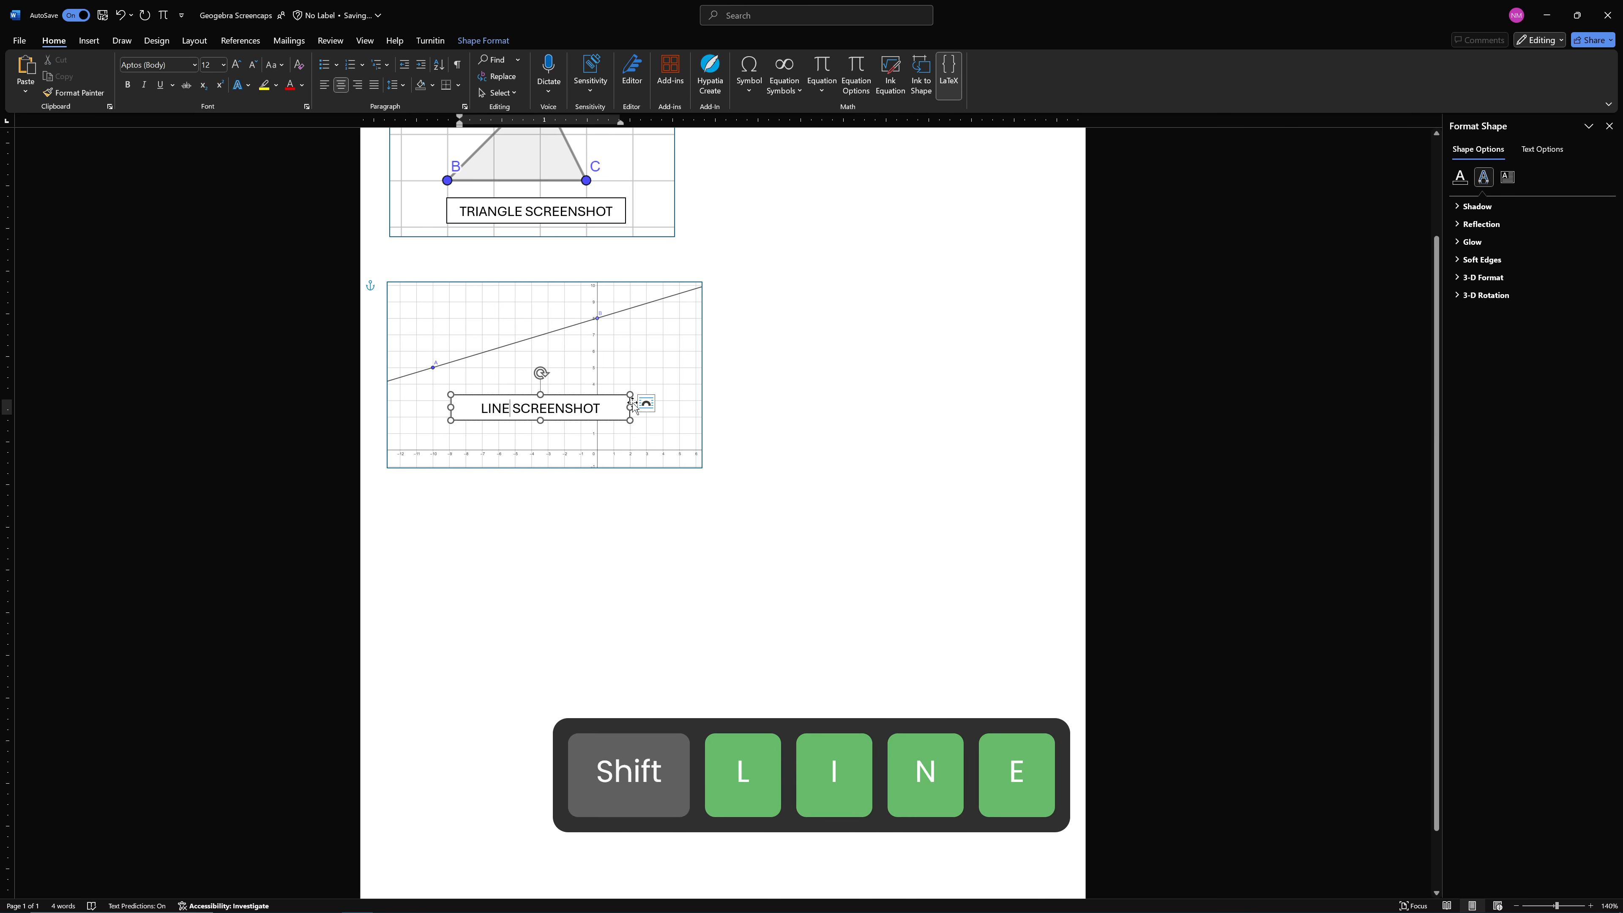
left_click_drag(630, 407, 594, 407)
Try duplicating the triangle and line labels into the blank area beside the pictures, and undo it
left_click(87, 45)
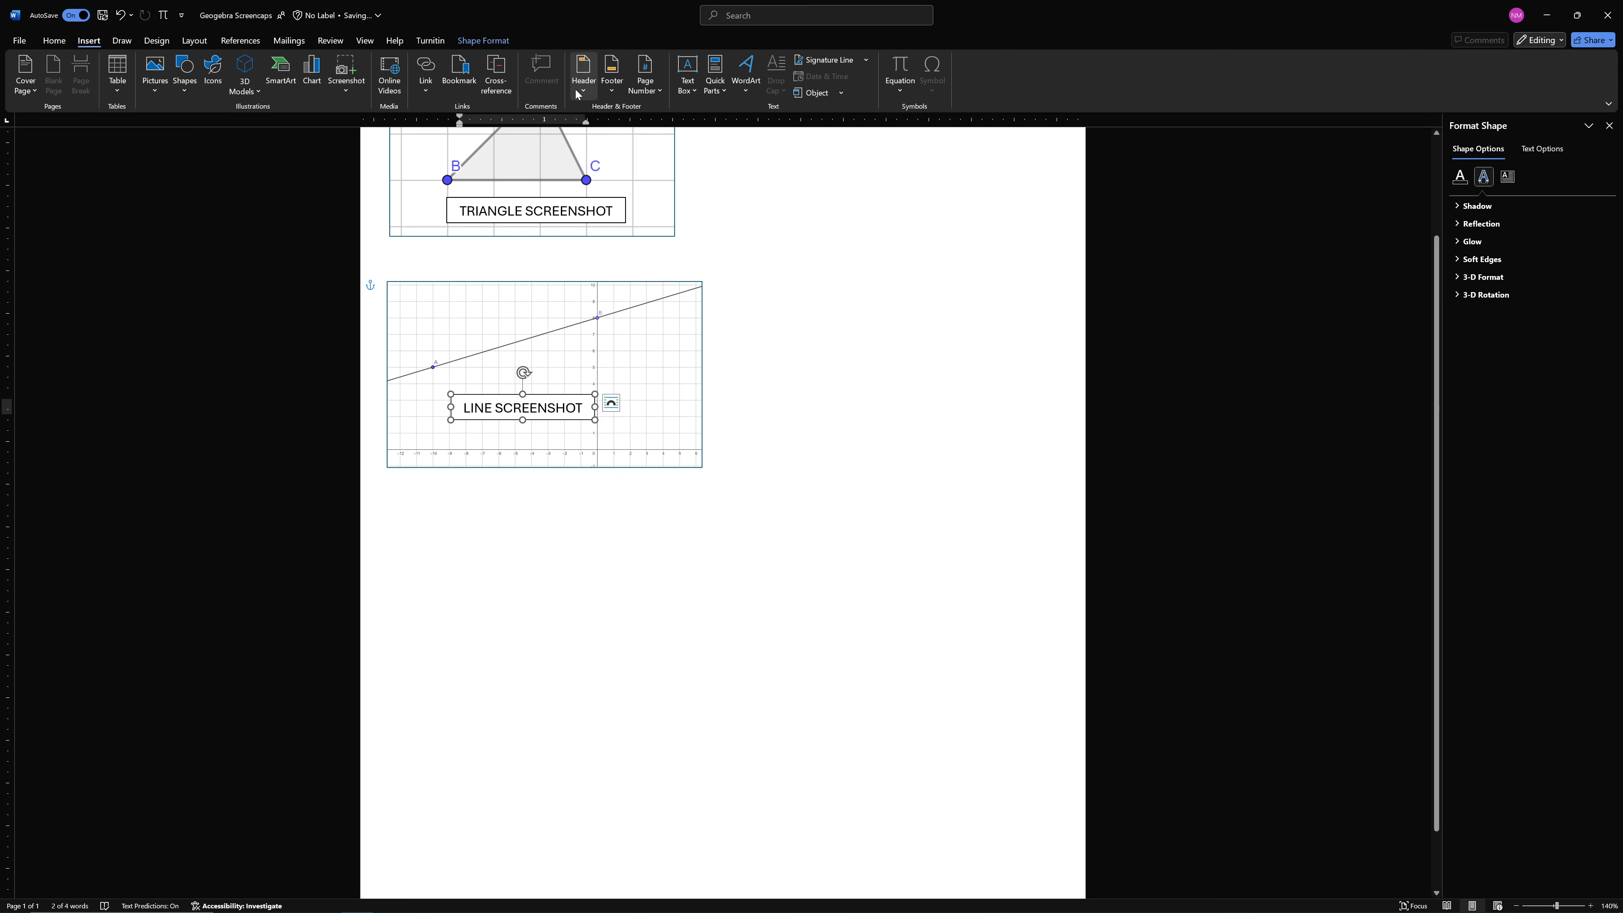
left_click(687, 75)
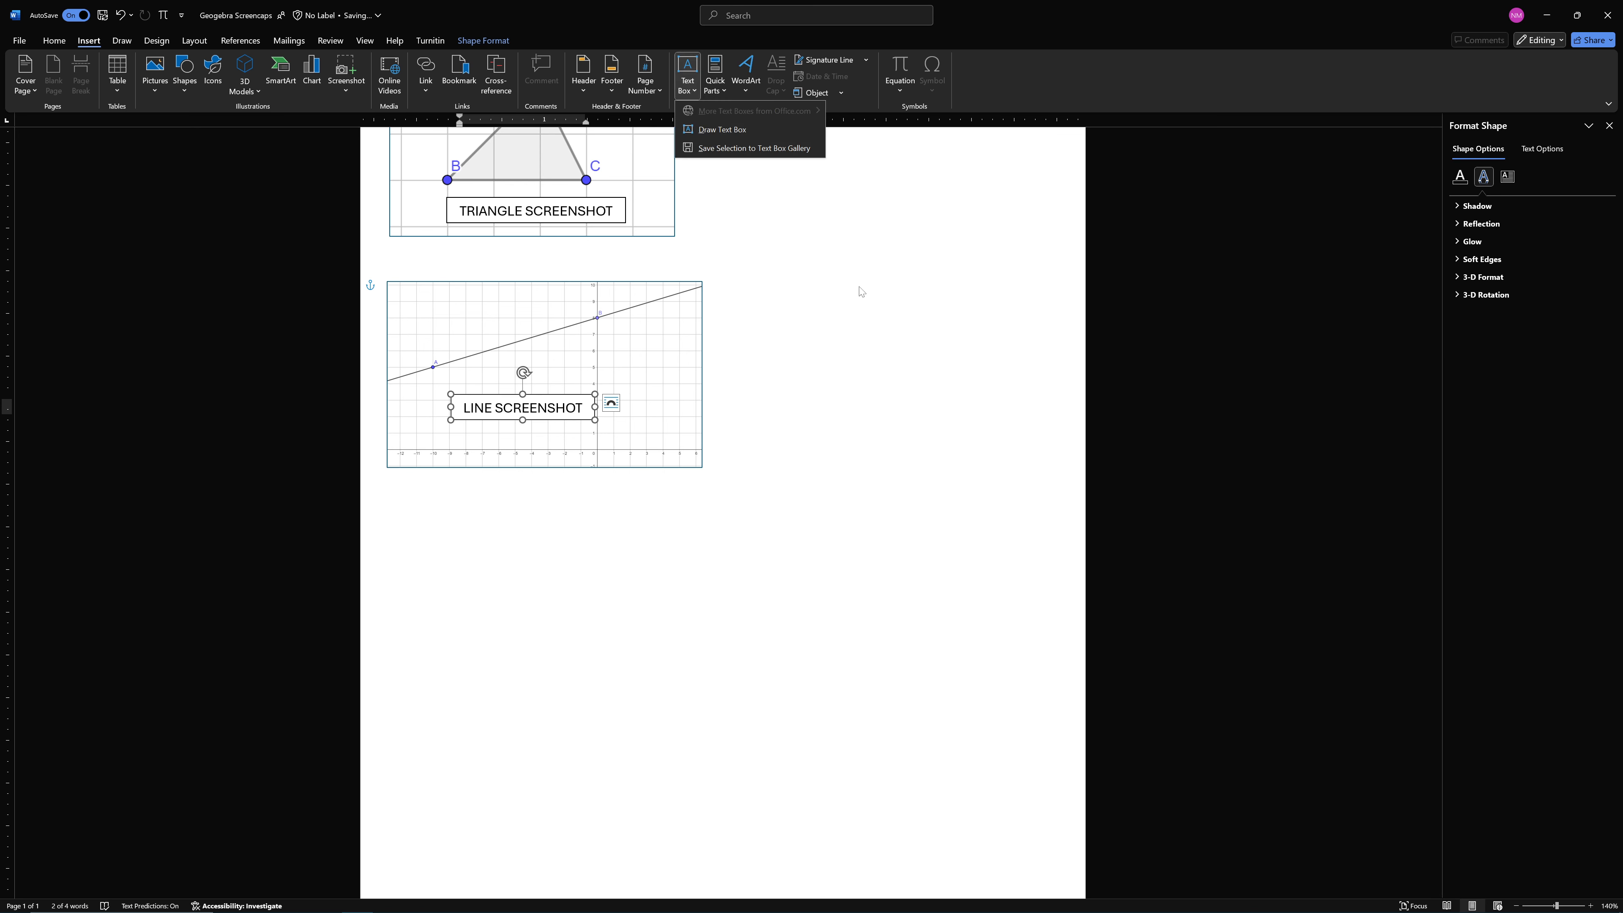
left_click(1158, 19)
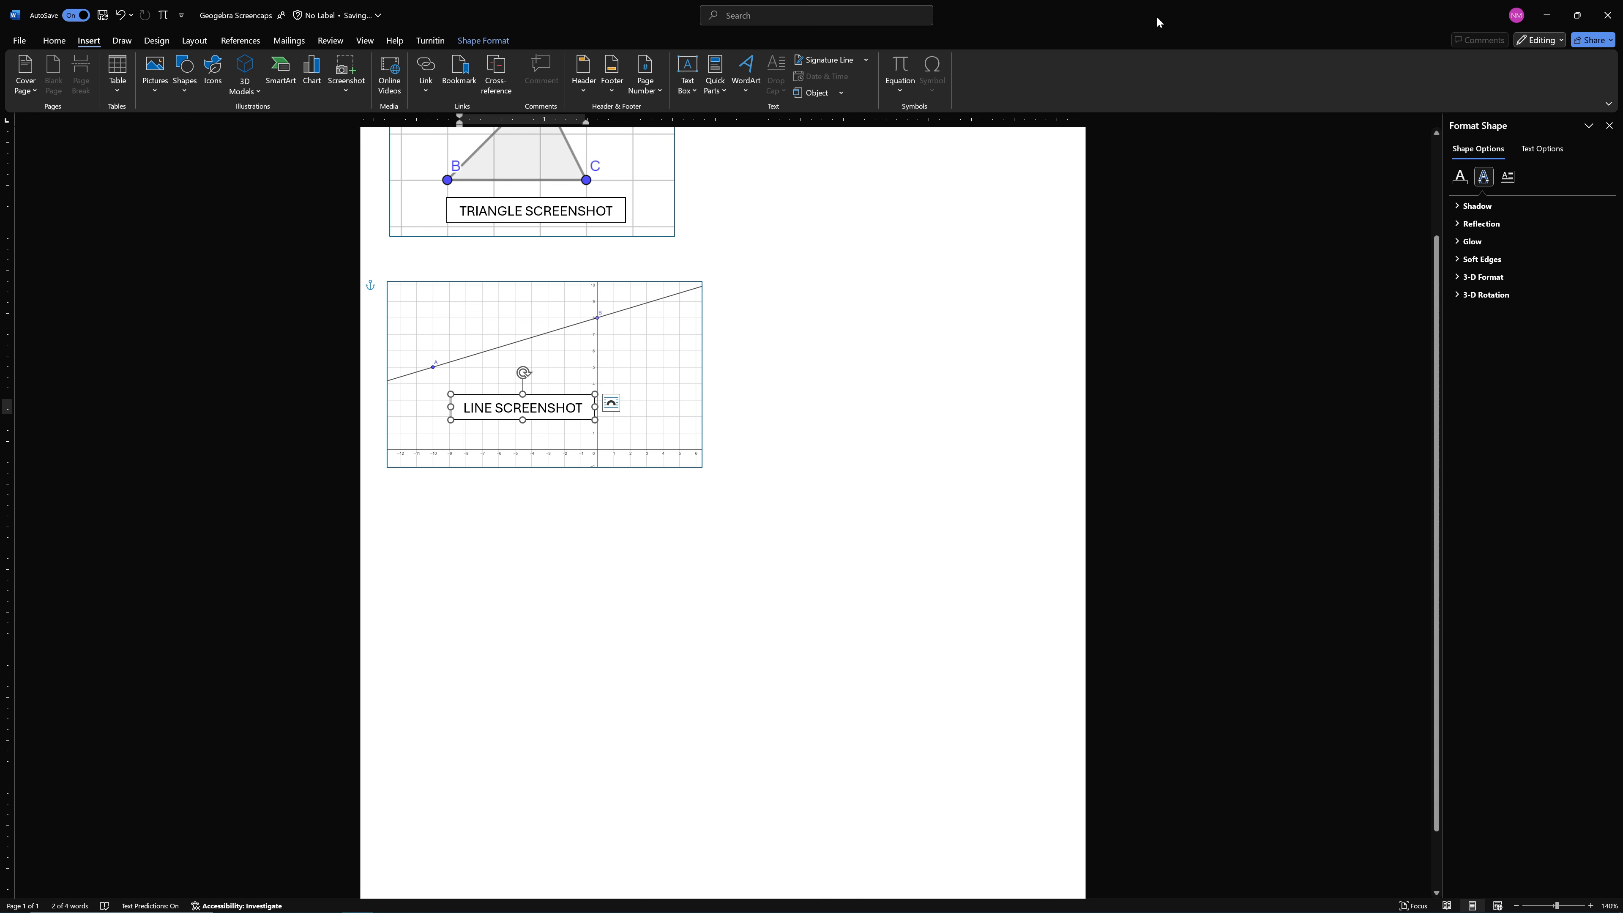
left_click(562, 227, "ctrl")
left_click_drag(562, 227, 630, 254)
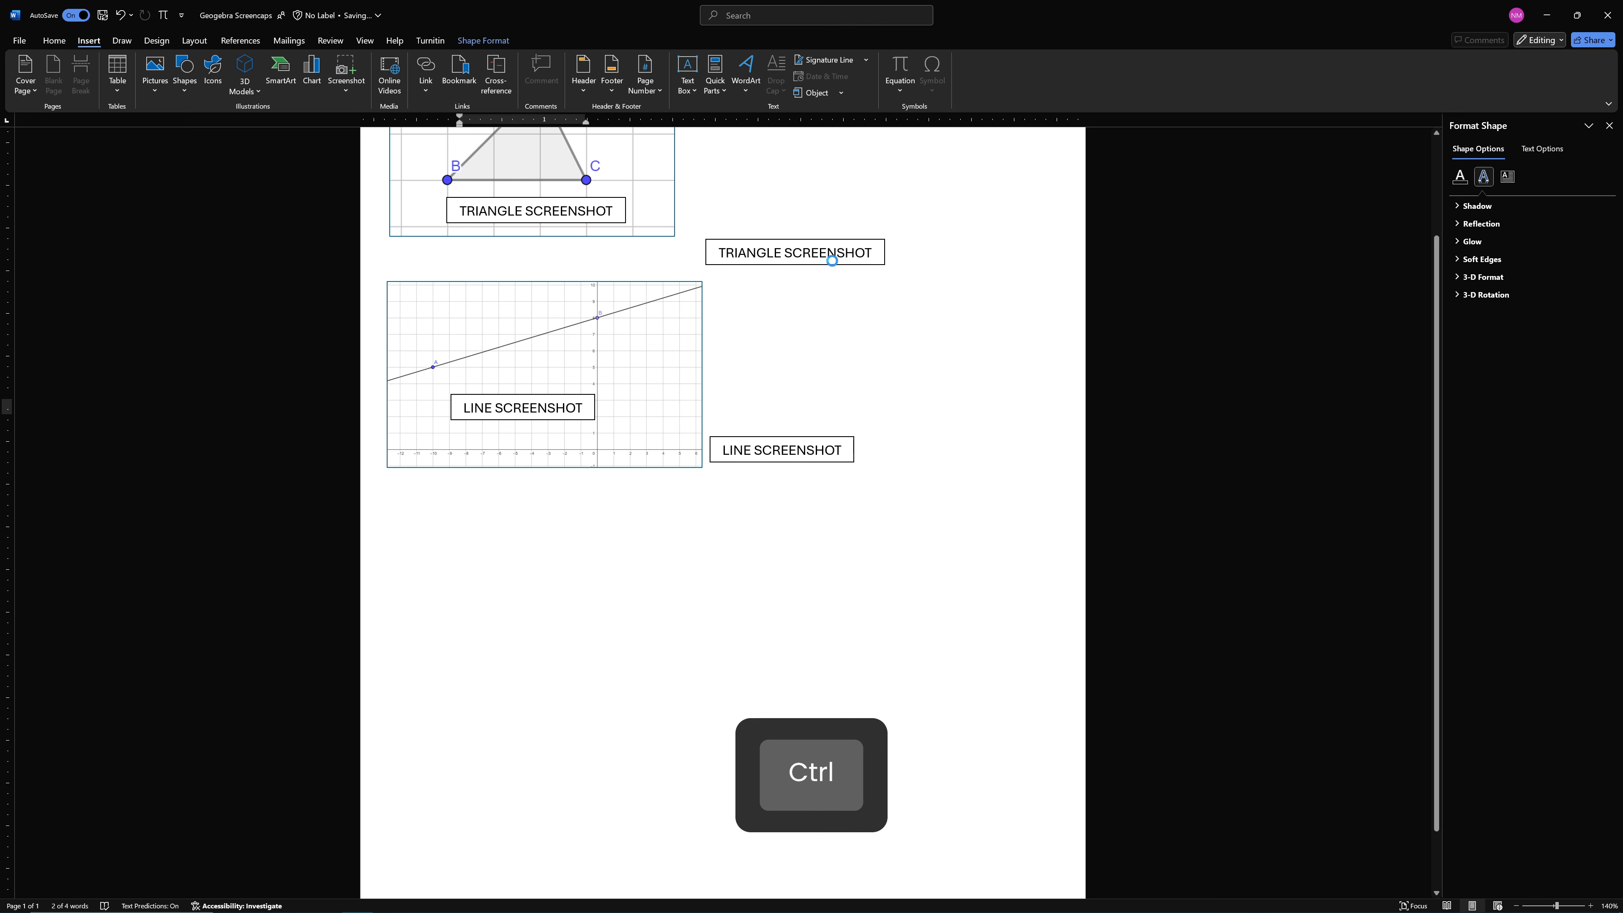
key("ctrl+z")
Delete the triangle picture and its "TRIANGLE SCREENSHOT" label from the document
left_click(792, 393)
scroll(799, 387, "down", 1)
scroll(800, 384, "up", 3)
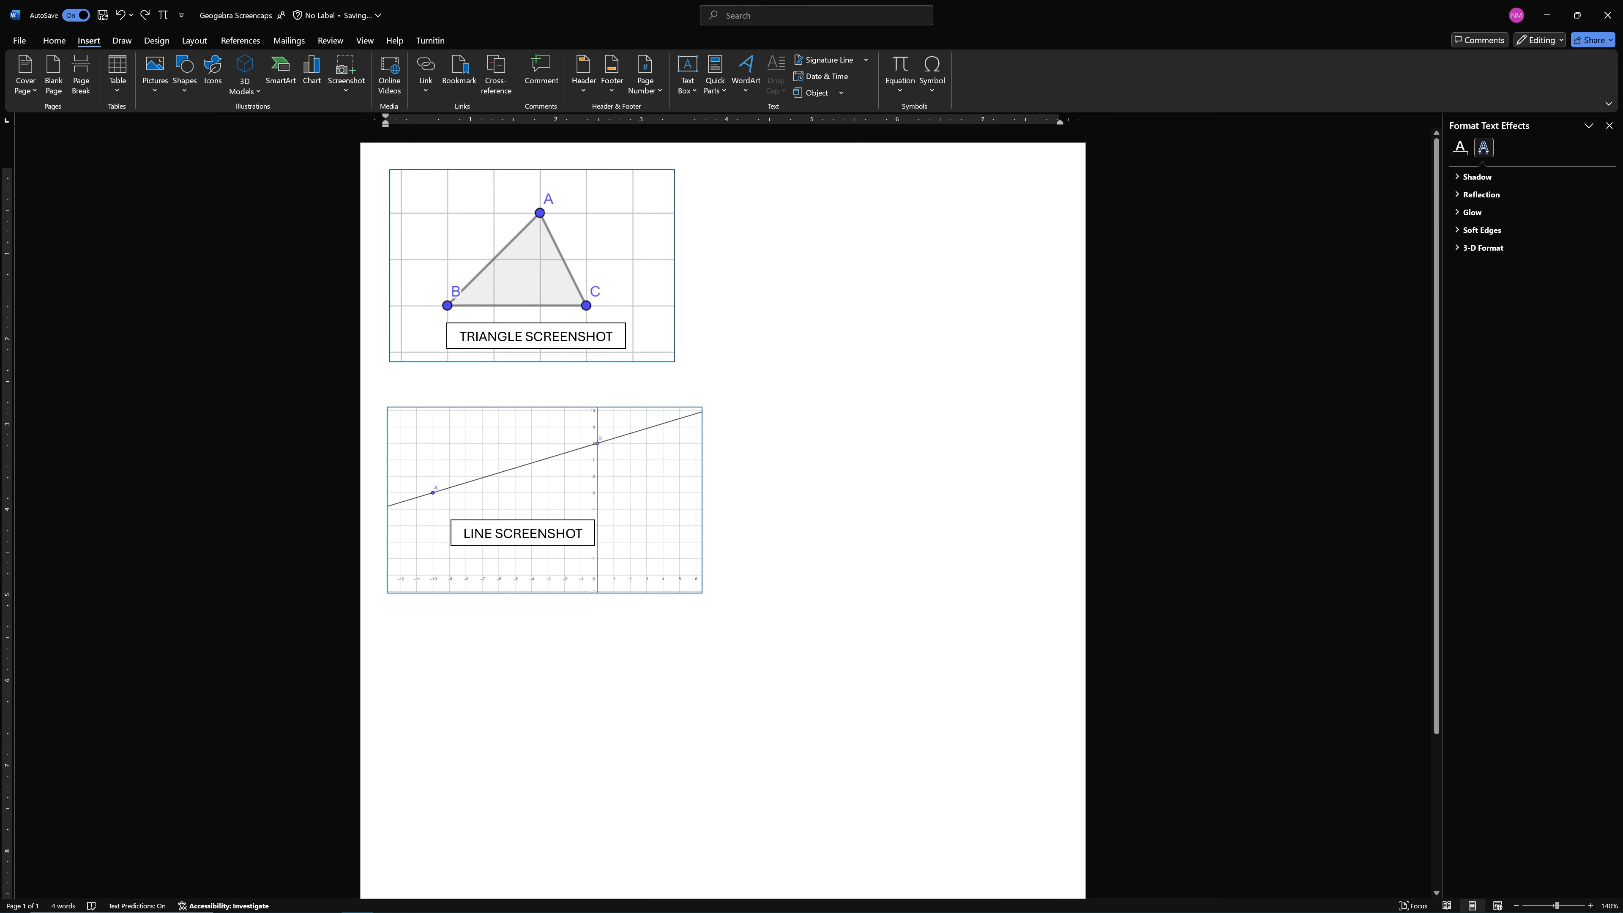
key("BackSpace")
key("BackSpace")
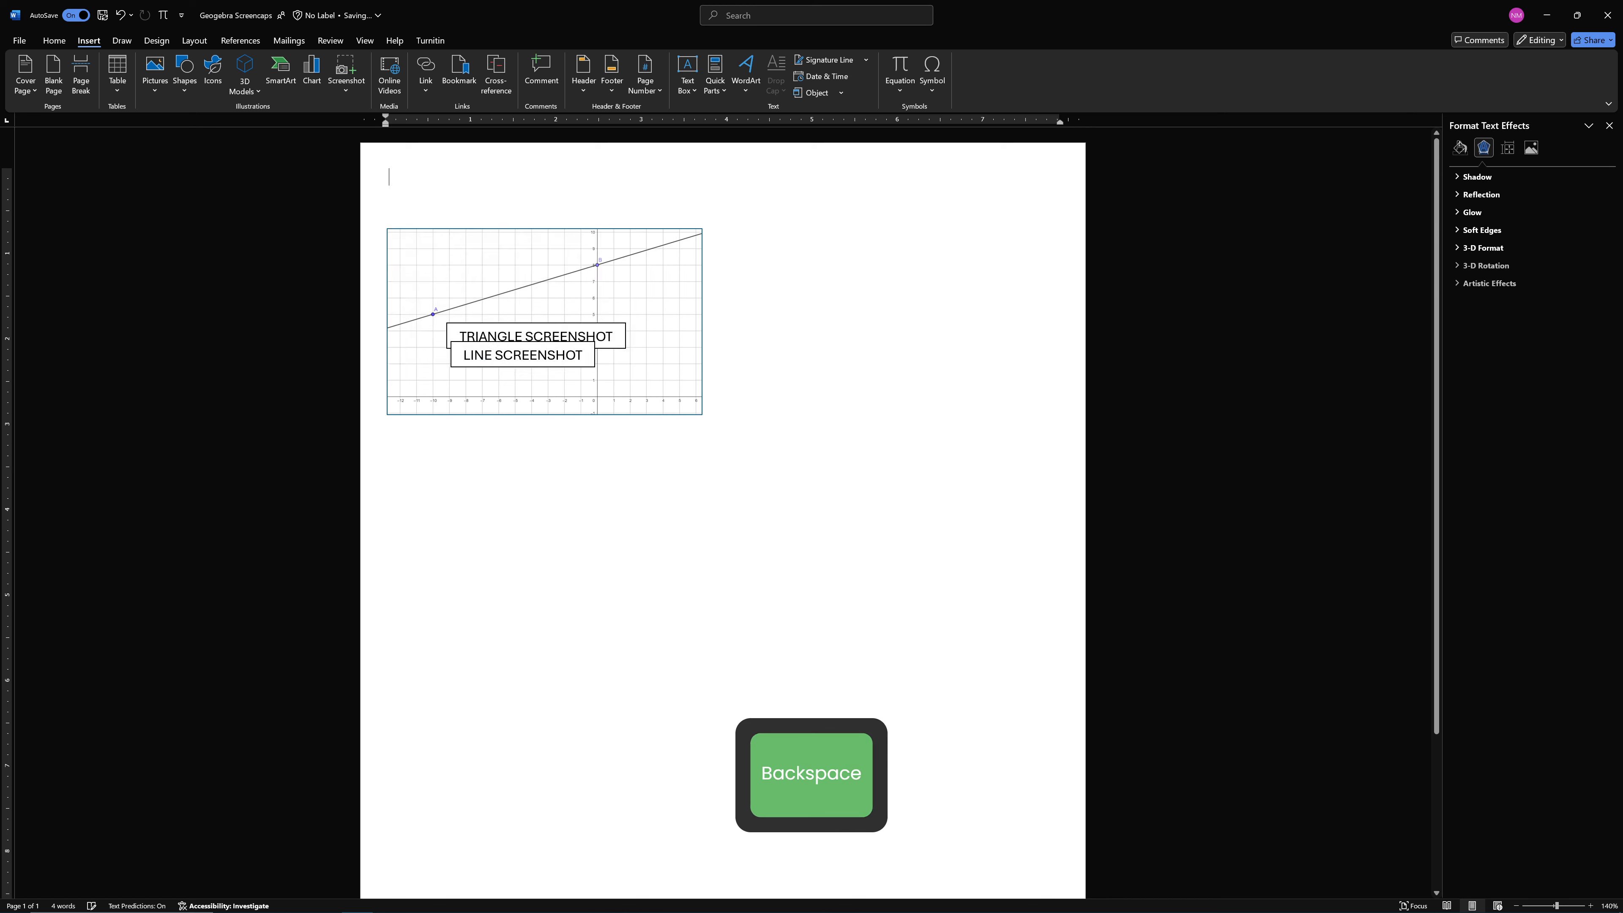
left_click(574, 326)
left_click(574, 325)
key("BackSpace")
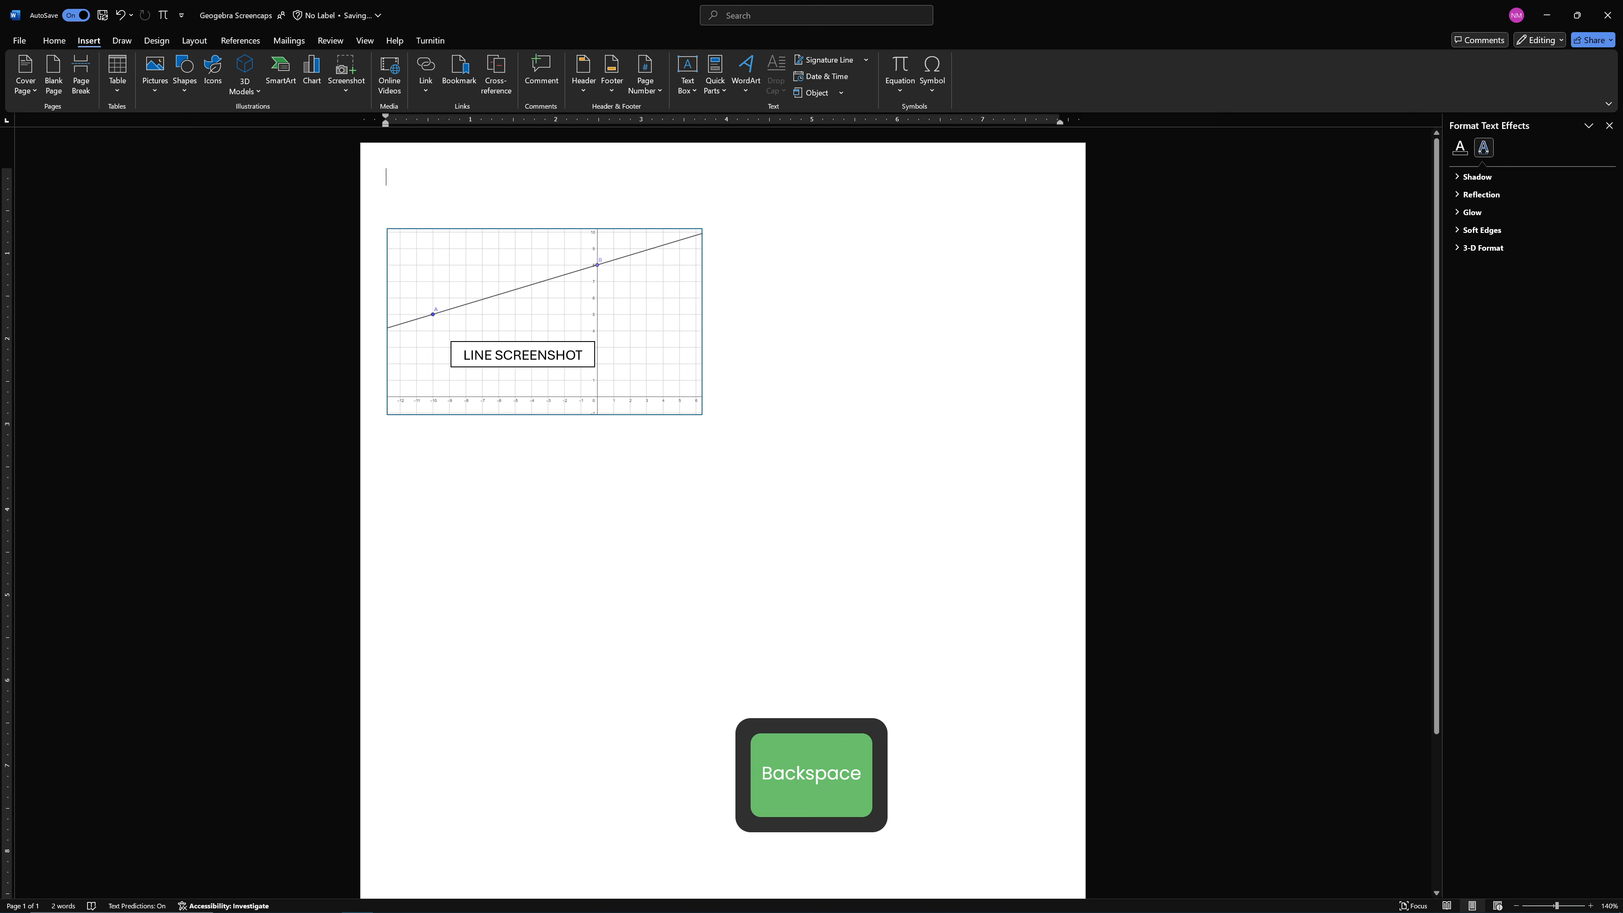
Duplicate the line label below the line picture, change its text to "Segment SCREENSHOT" and make the box tall enough for two lines
left_click(555, 365)
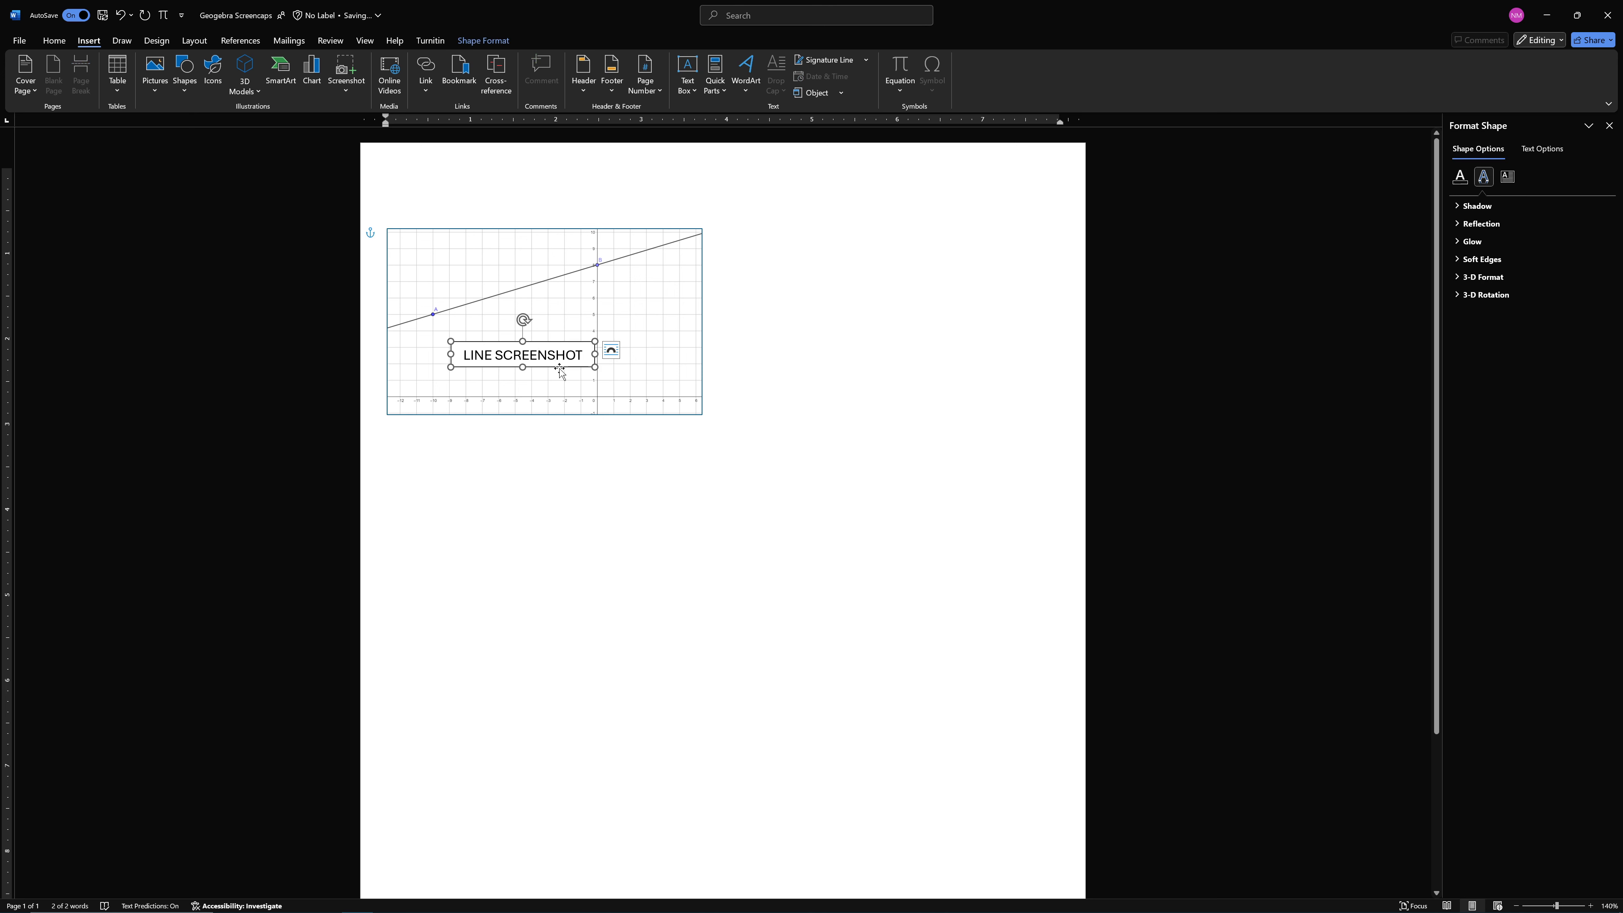
left_click_drag(557, 368, 557, 545)
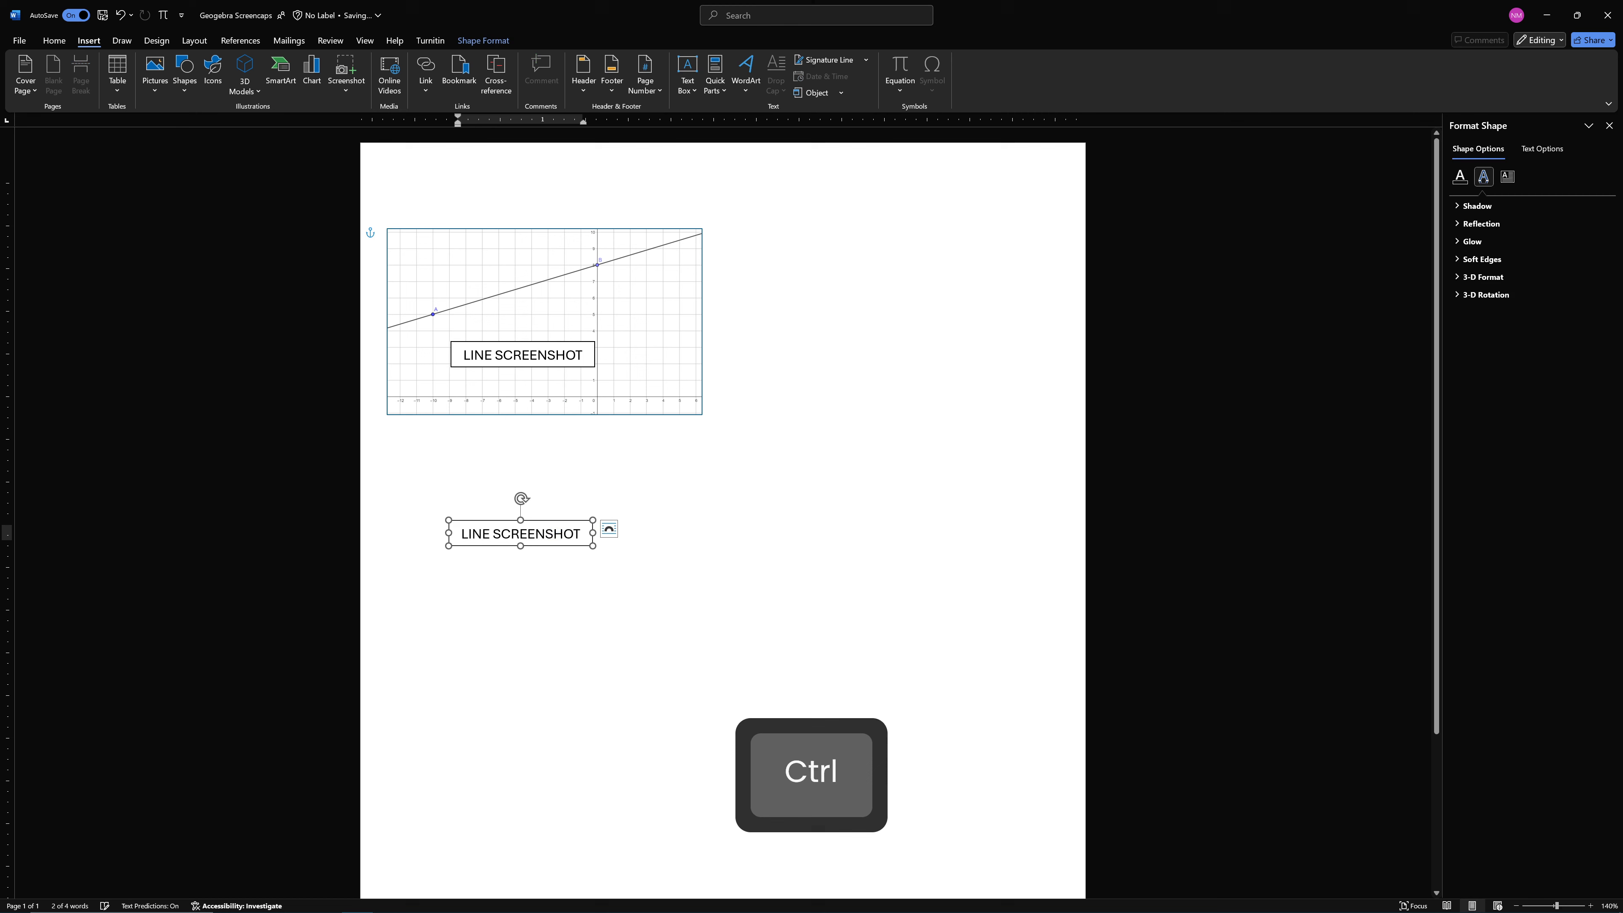
double_click(481, 534)
key("shift+Left")
type("Segment")
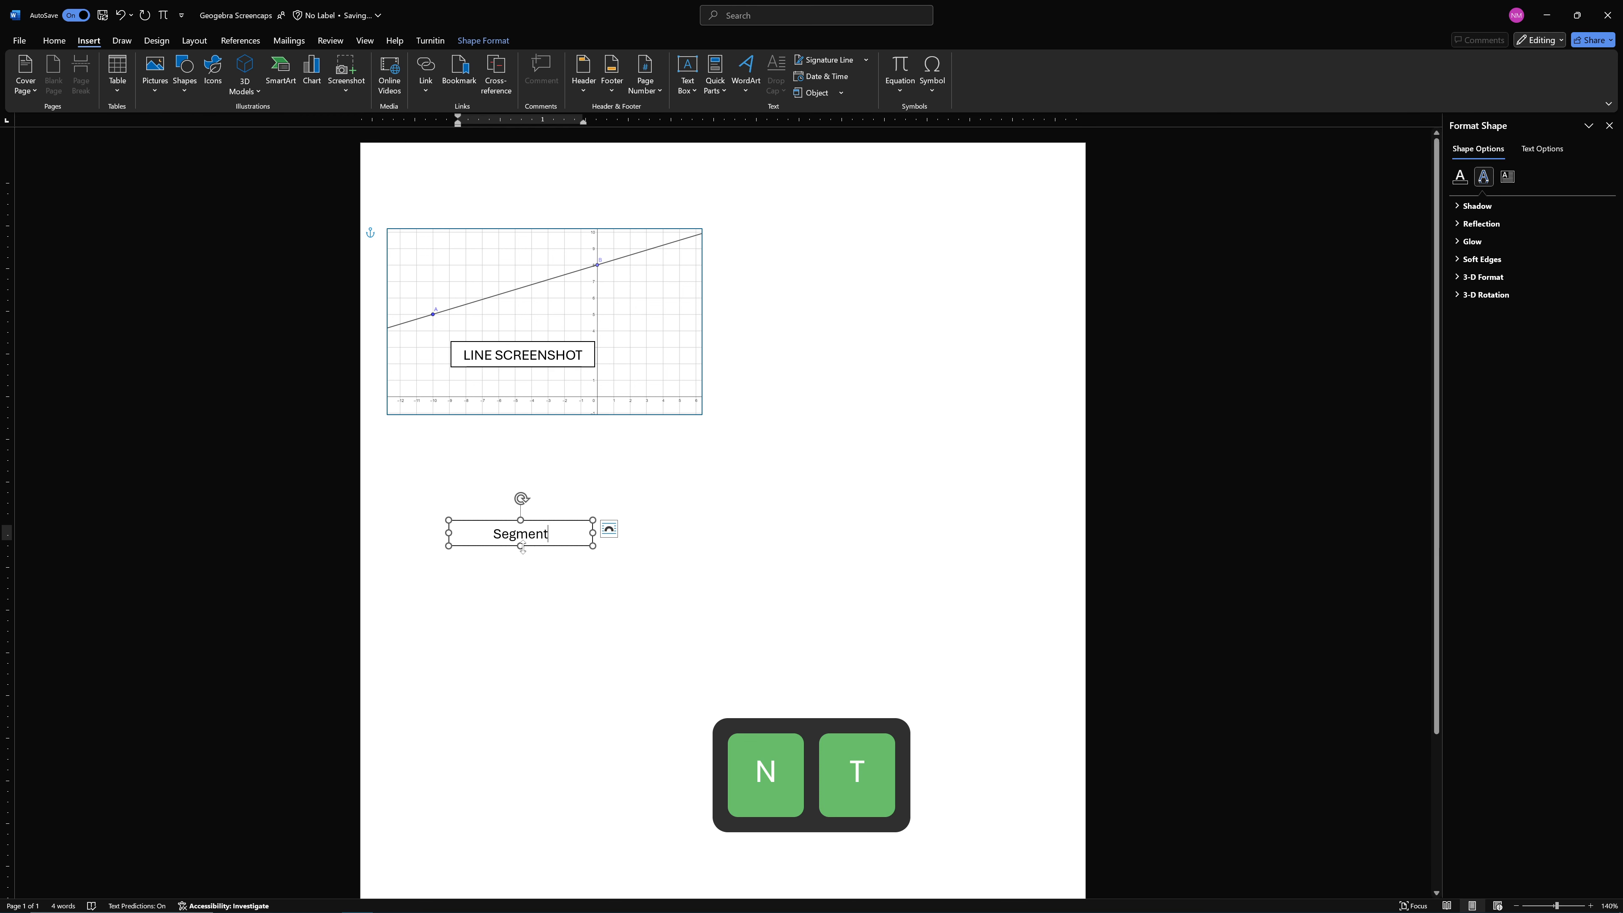
left_click_drag(522, 545, 521, 489)
left_click(575, 491)
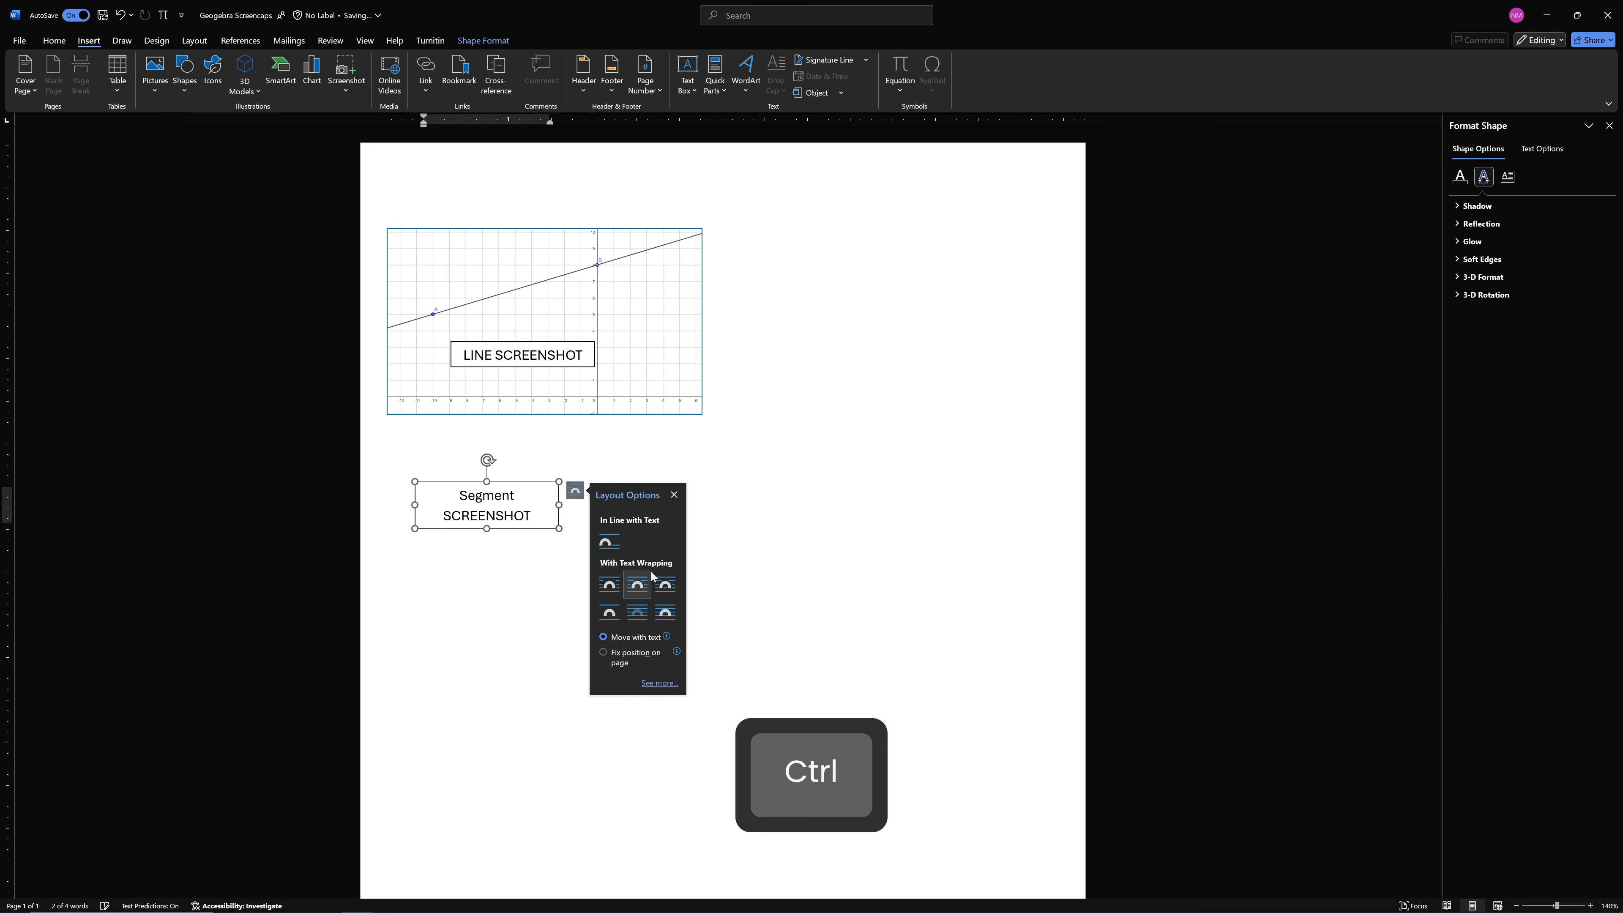
left_click(438, 565)
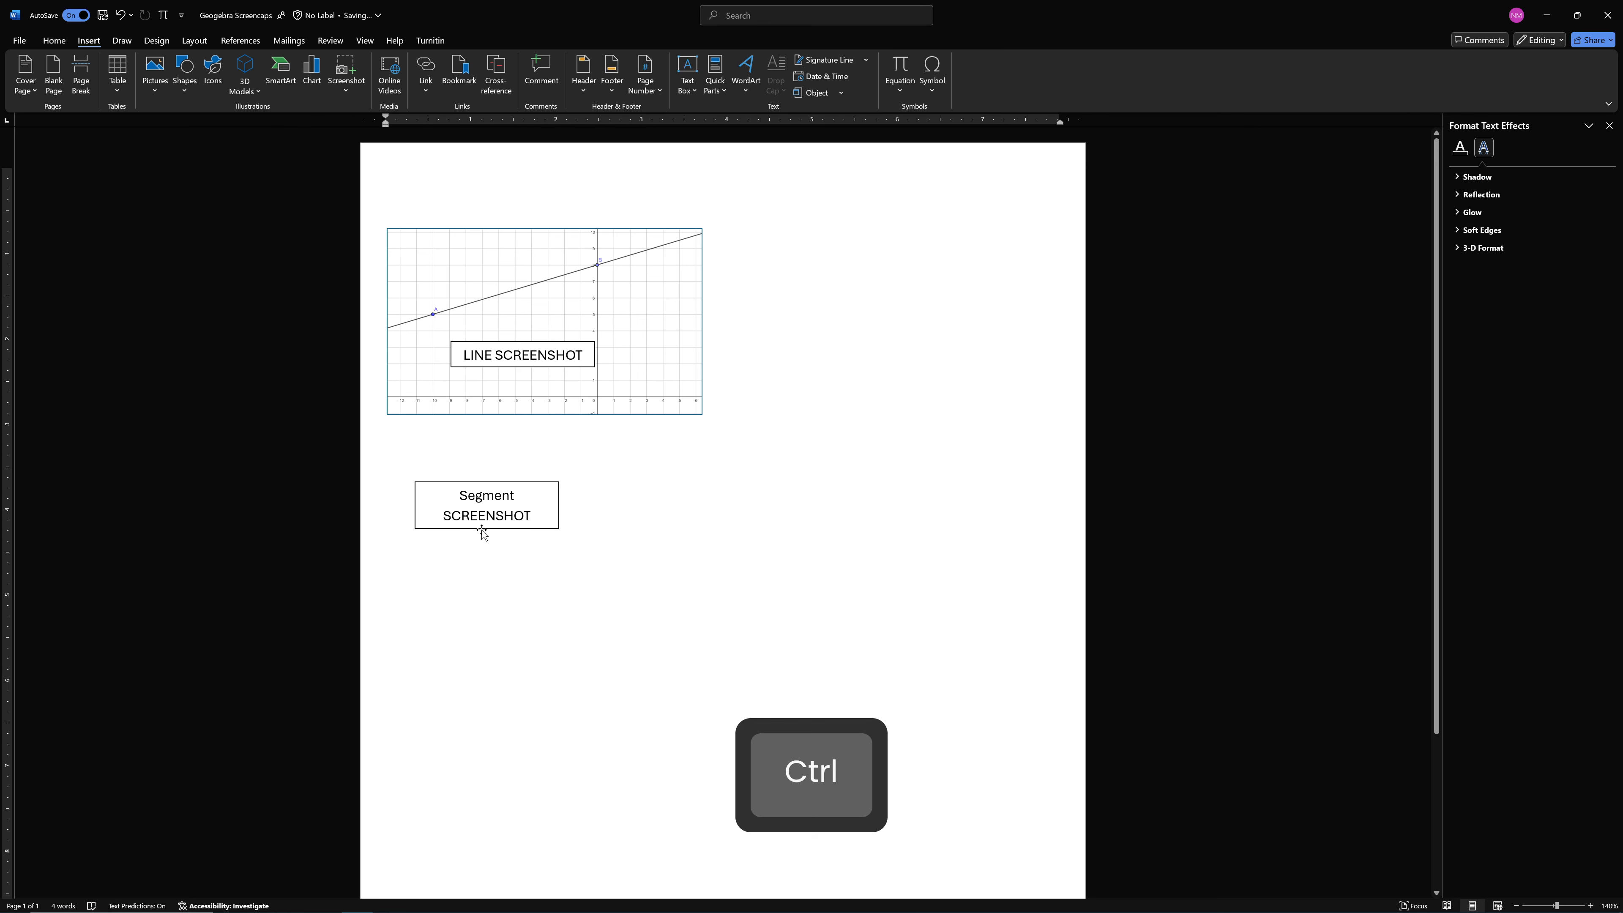
Duplicate the segment label further down the page, change its text to "Ray SCREENSHOT" and reduce the box height
left_click(481, 528)
left_click_drag(520, 519, 516, 704)
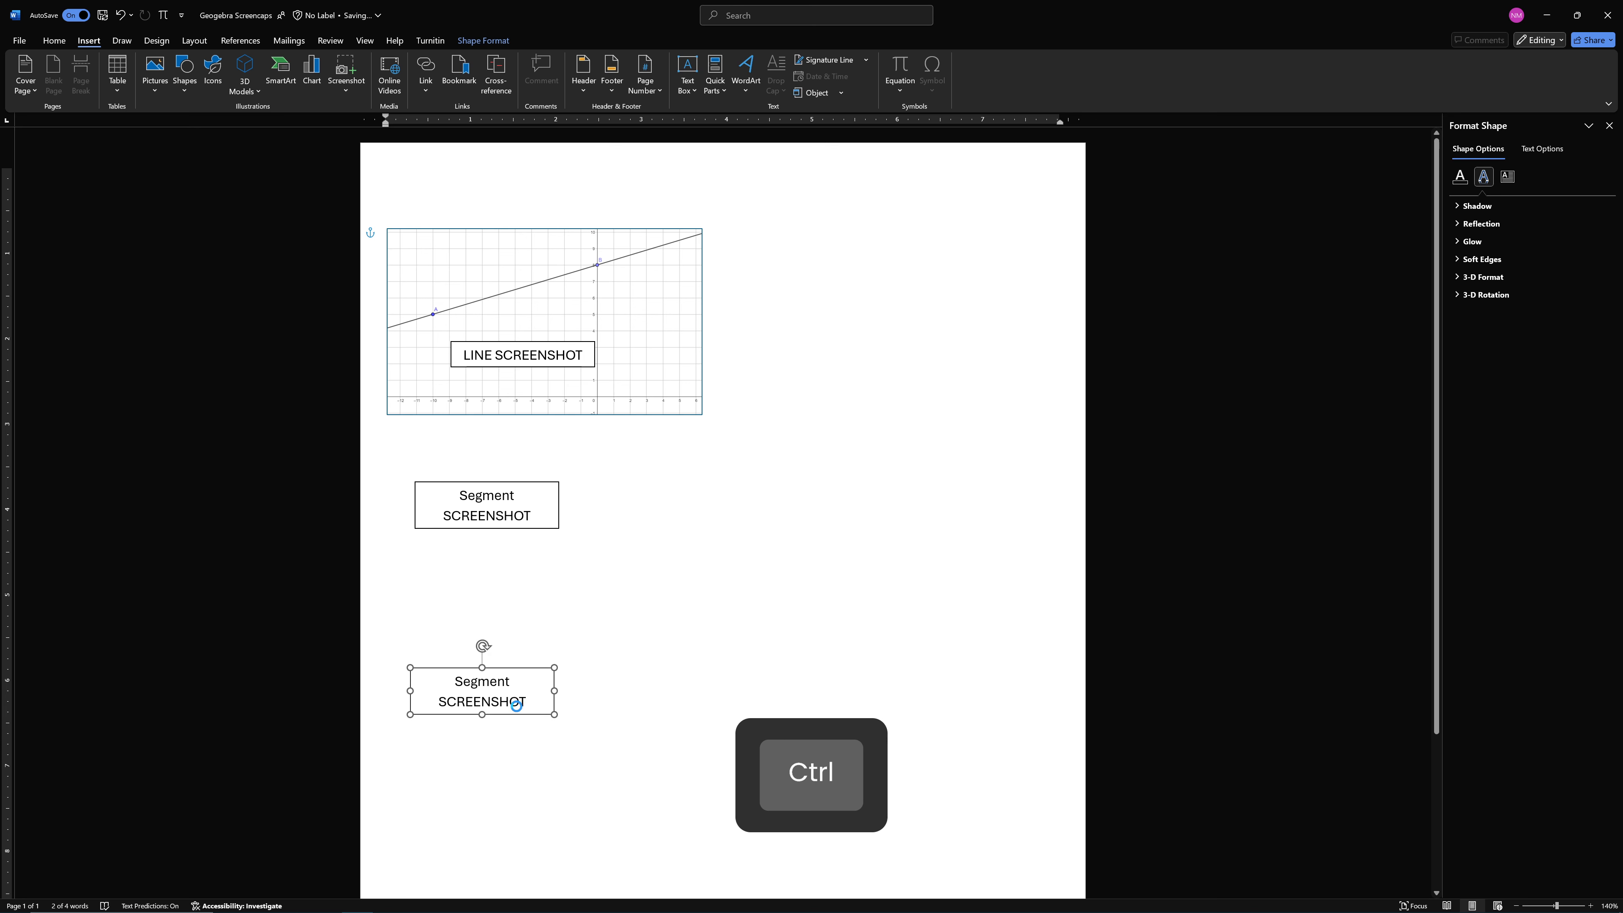
double_click(482, 681)
type("Ray")
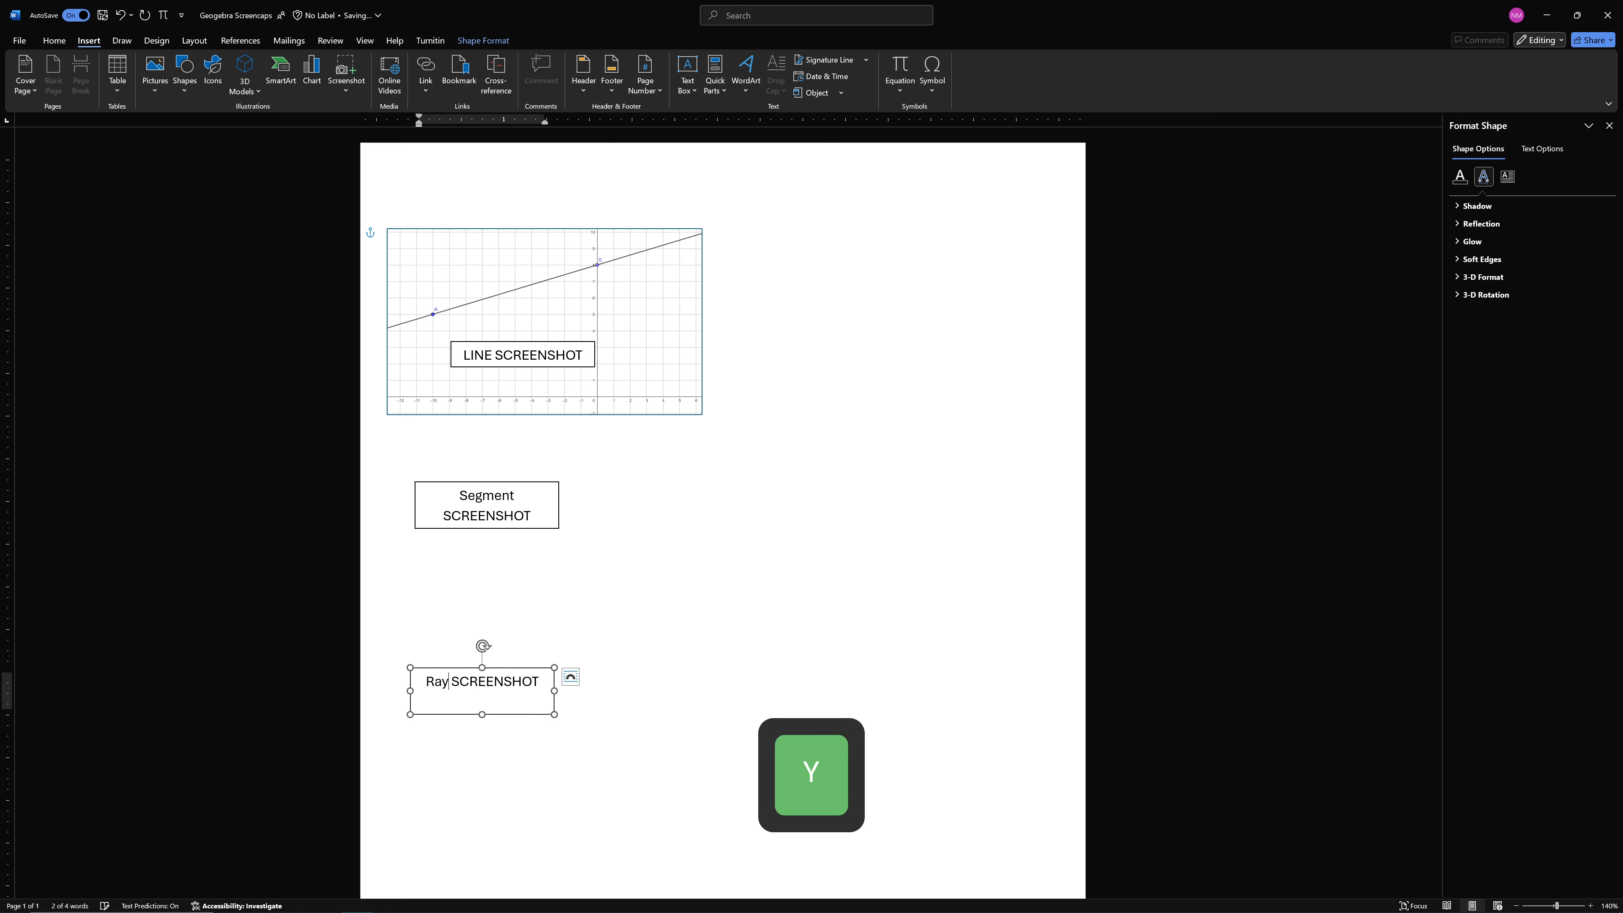
key("Return")
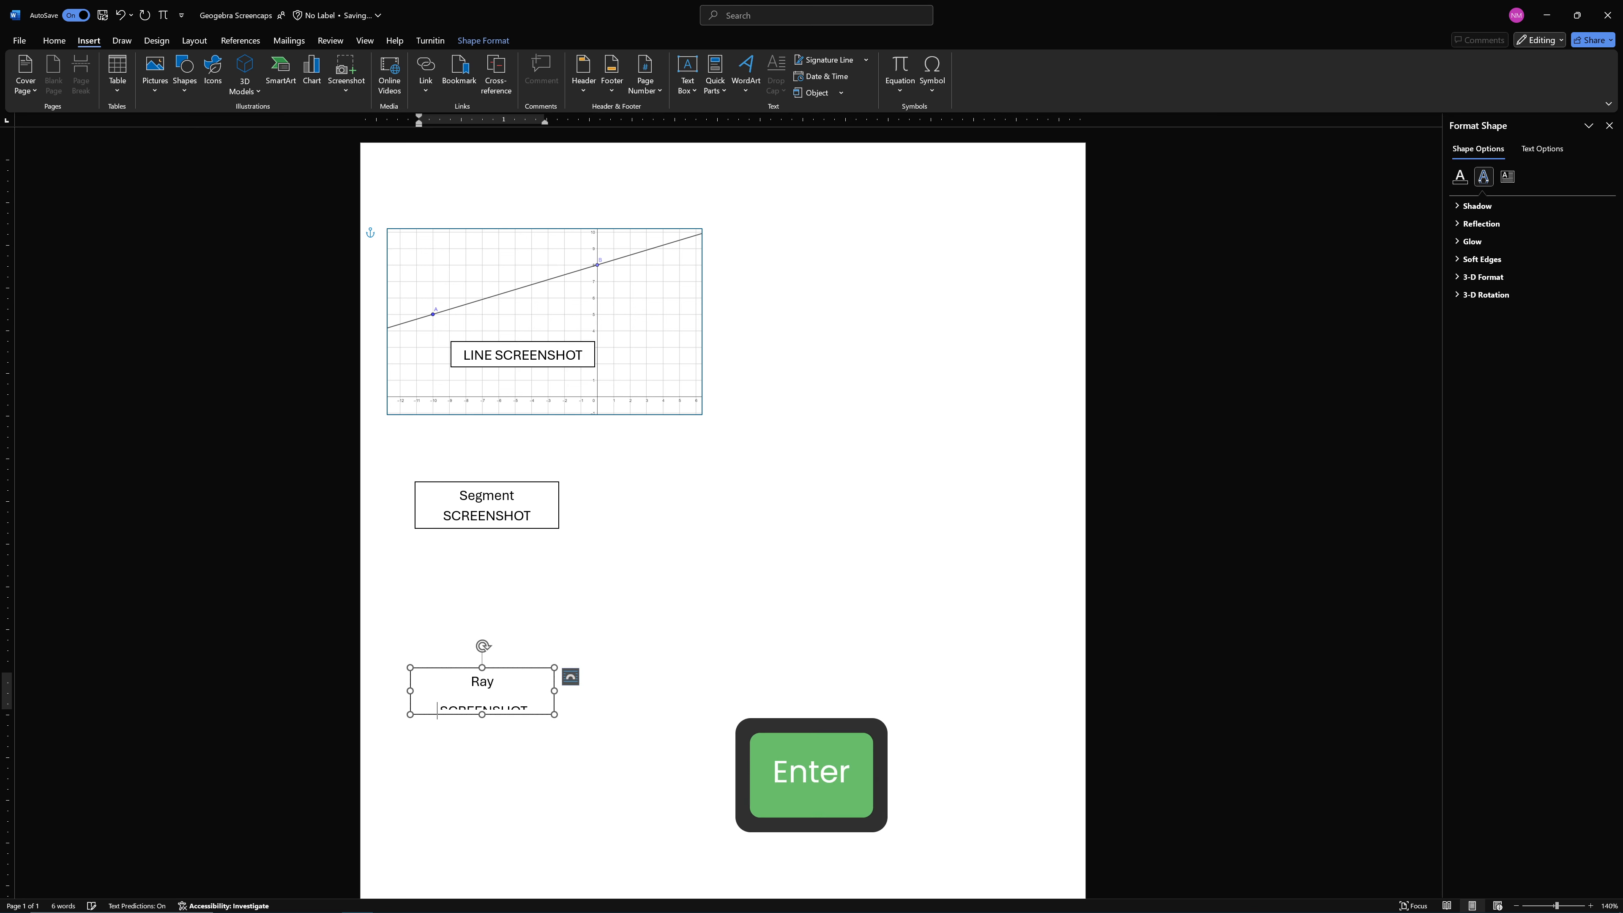
key("BackSpace")
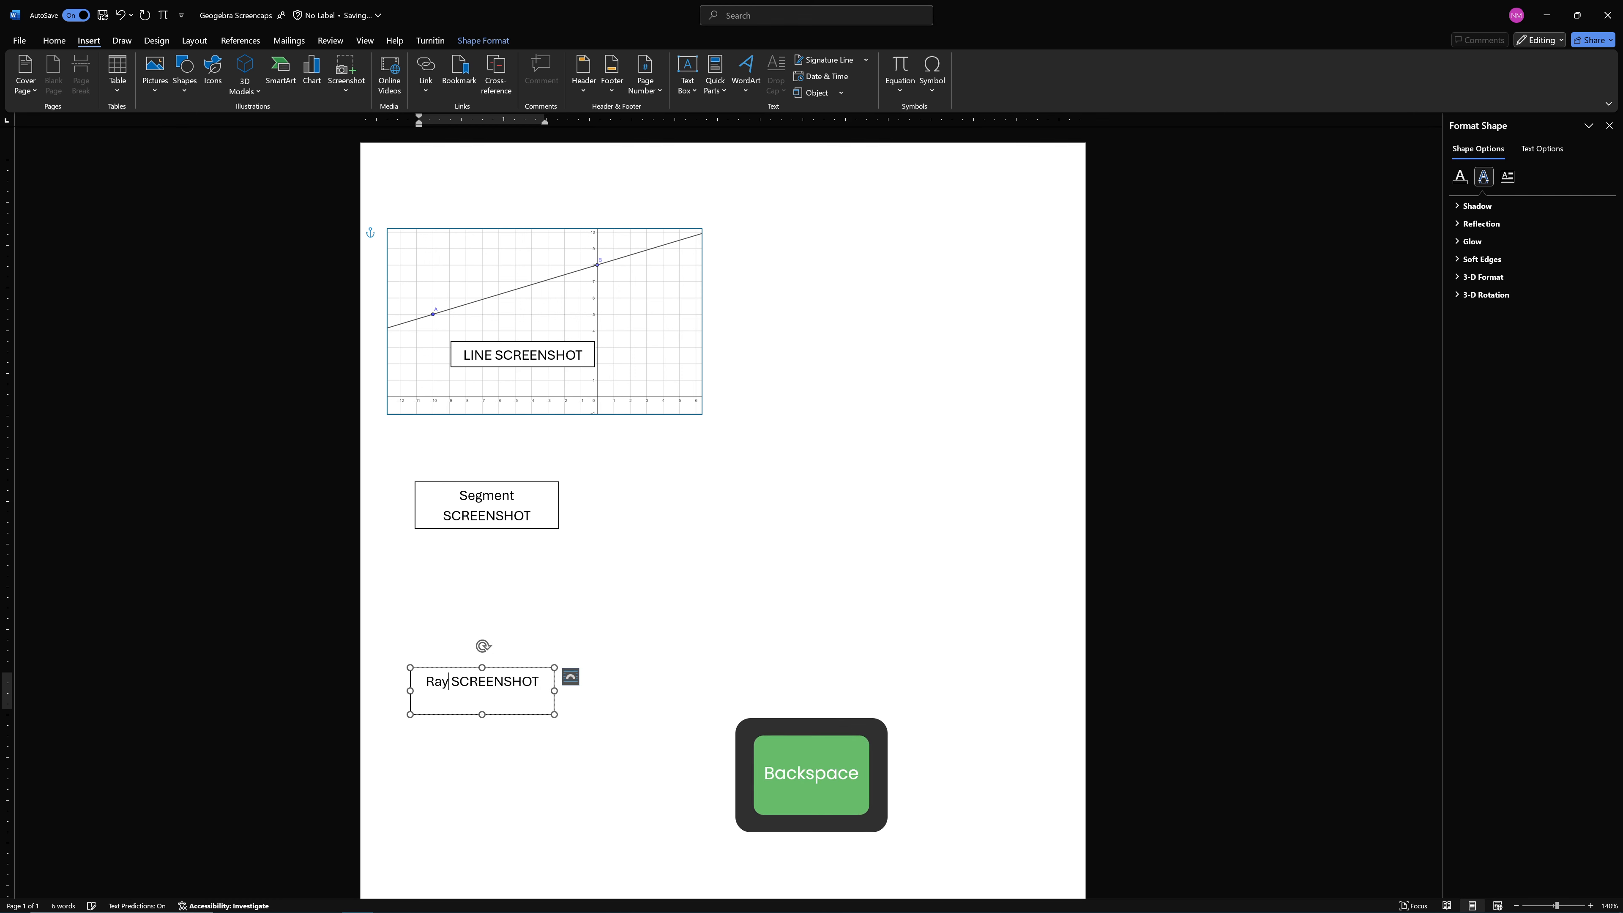
left_click_drag(483, 714, 483, 700)
left_click(679, 700)
scroll(679, 665, "down", 3)
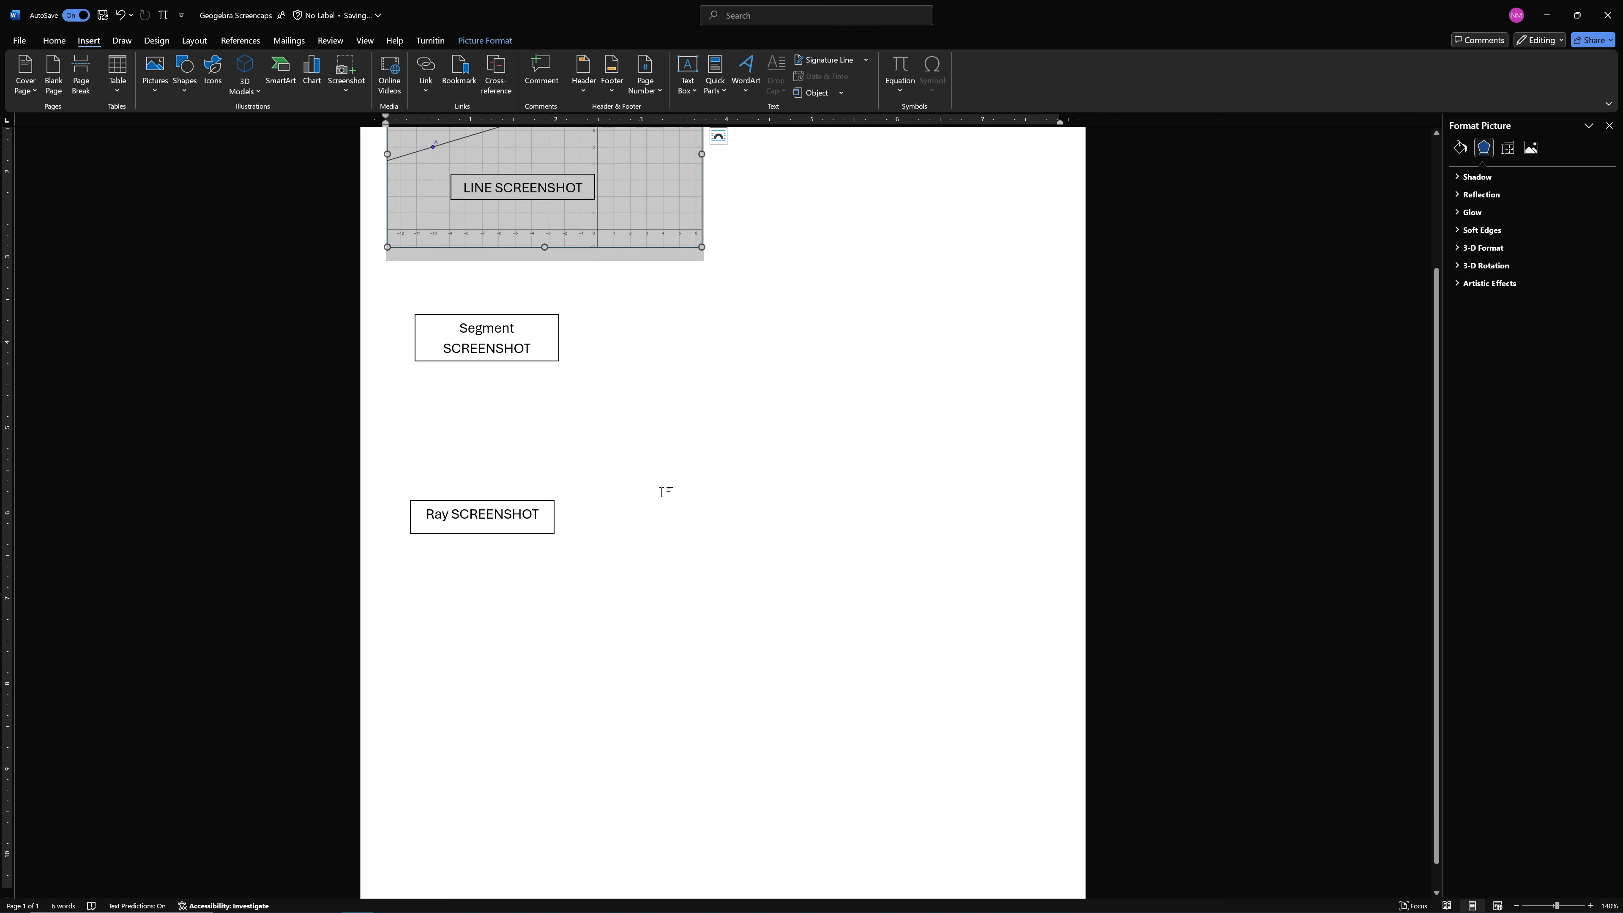
left_click(779, 253)
scroll(779, 254, "up", 1)
scroll(779, 253, "up", 2)
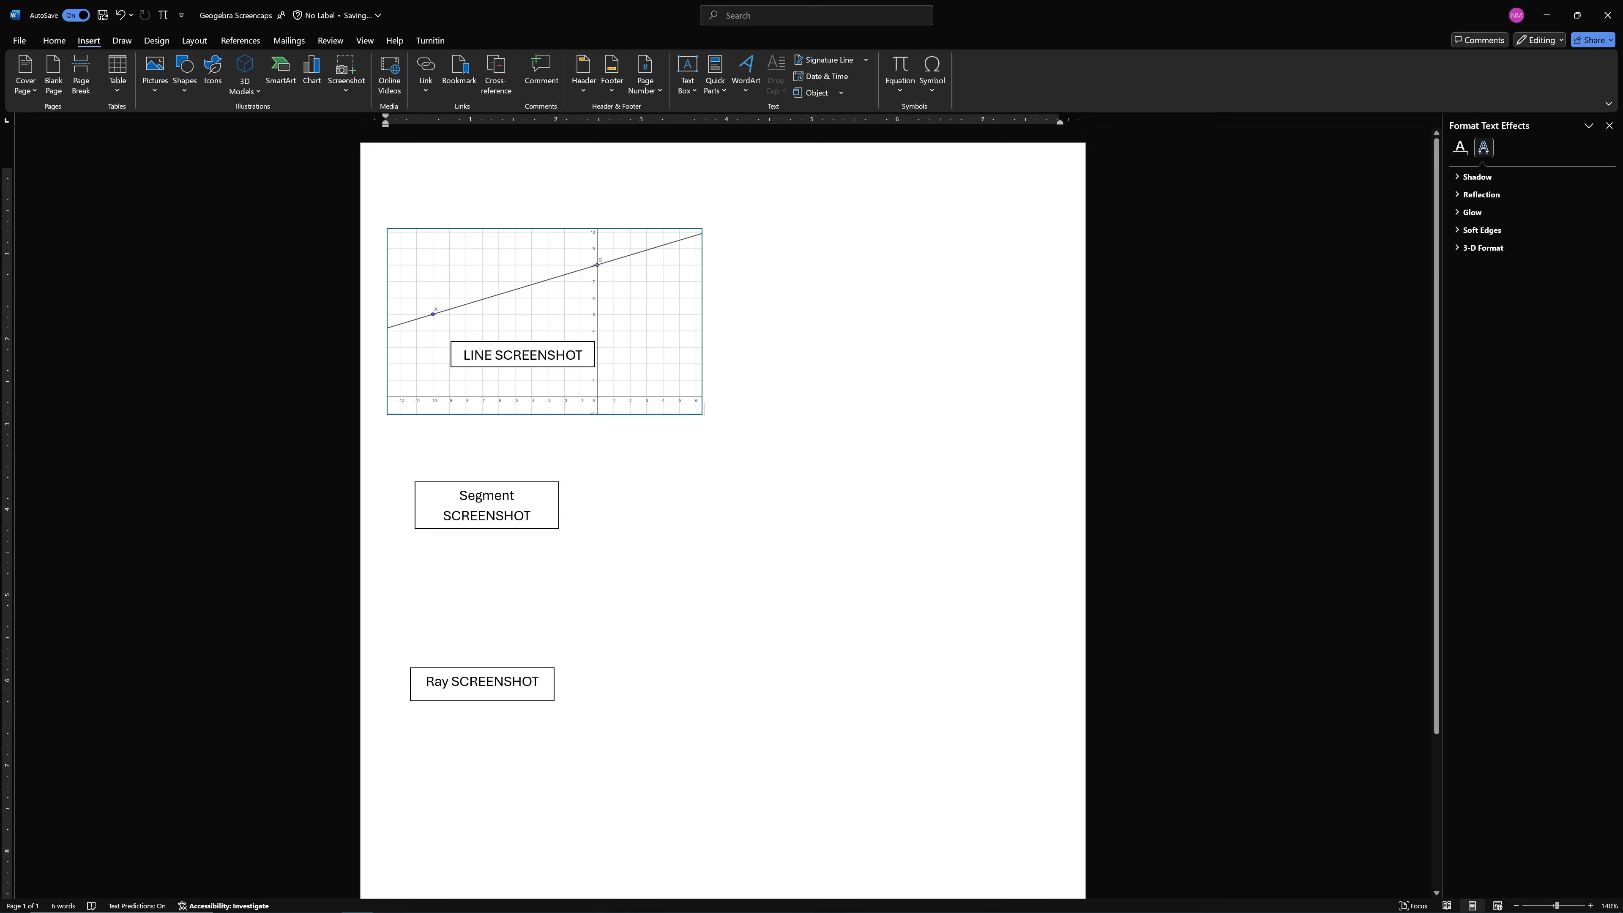
scroll(742, 518, "down", 2)
left_click(626, 575)
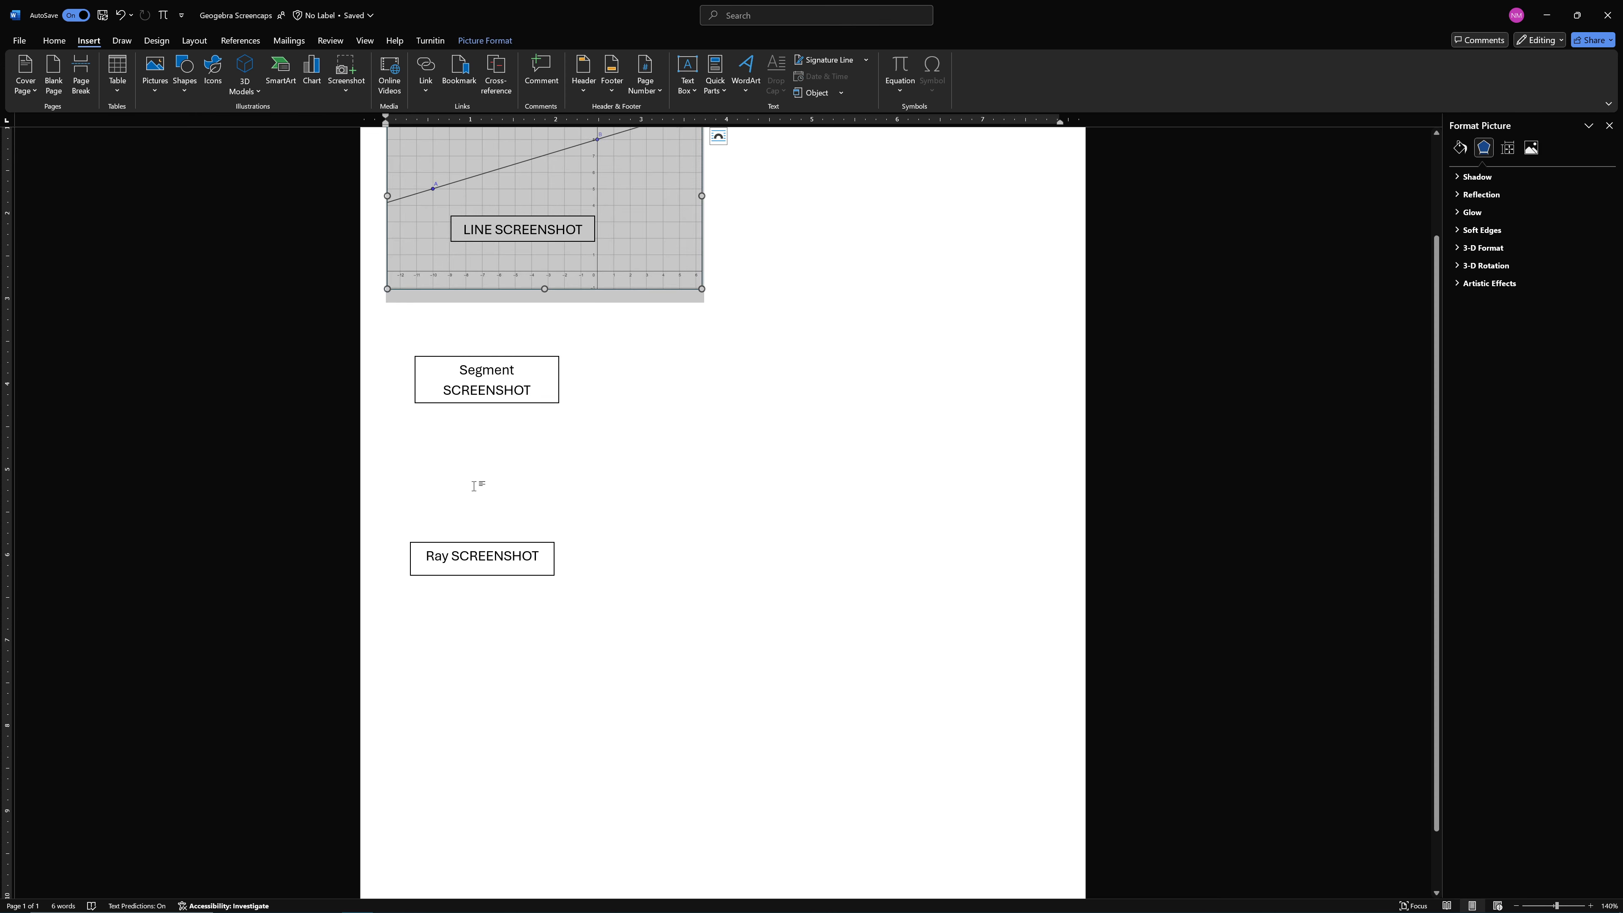
scroll(765, 342, "up", 2)
Insert a page break directly after the line picture and check the resulting page layout
left_click(439, 186)
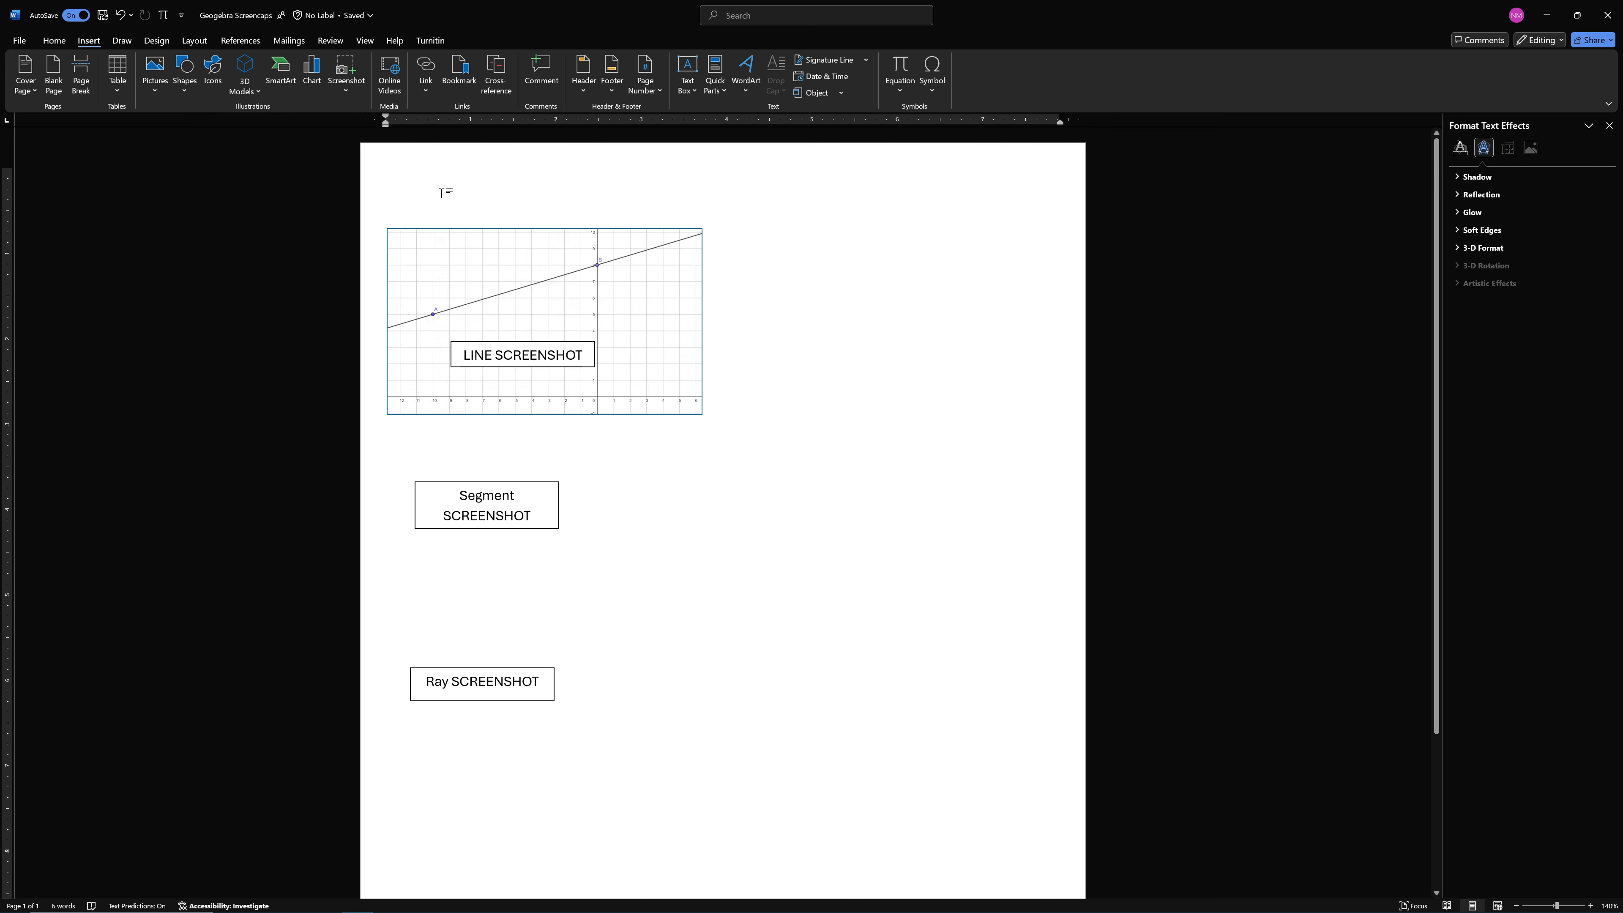
key("Down")
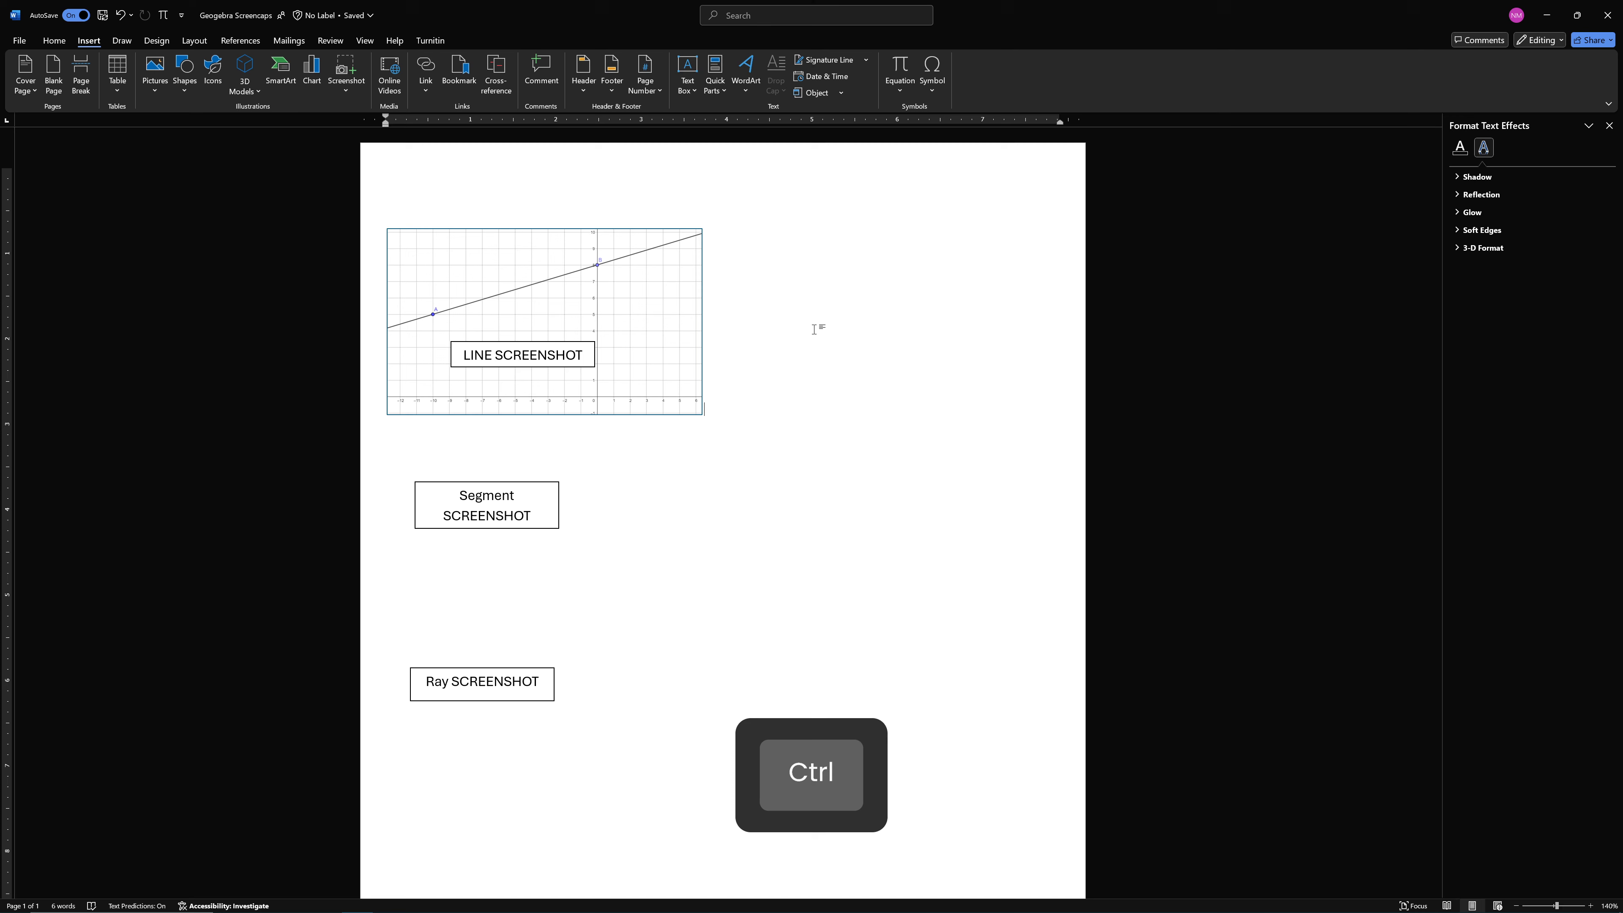
key("ctrl+Return")
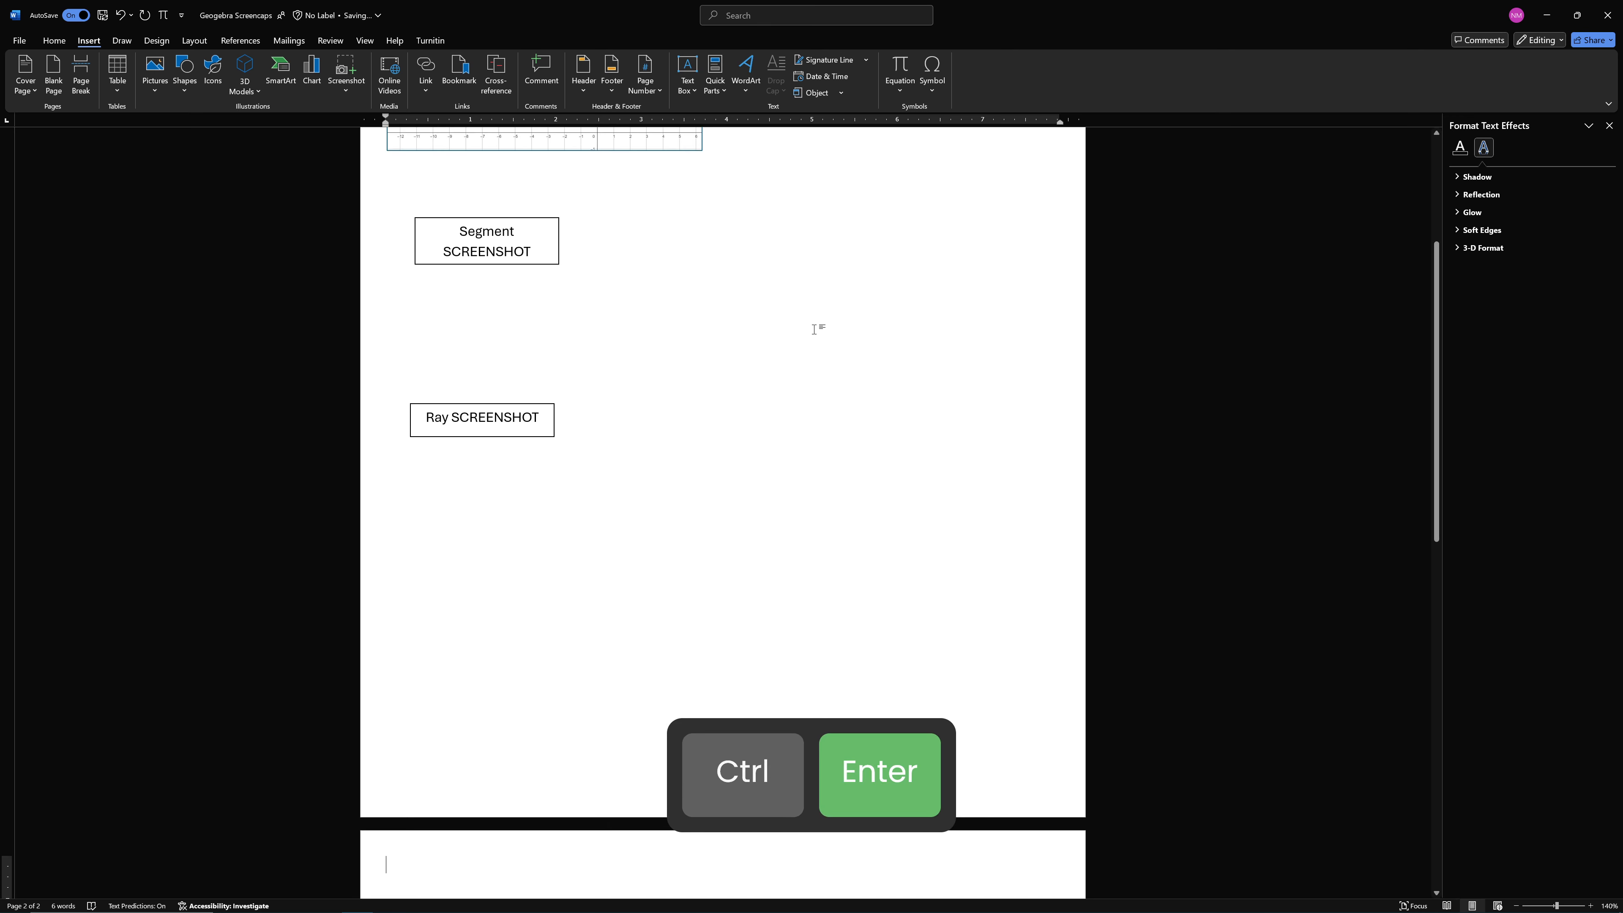
scroll(793, 311, "down", 5)
scroll(699, 352, "up", 3)
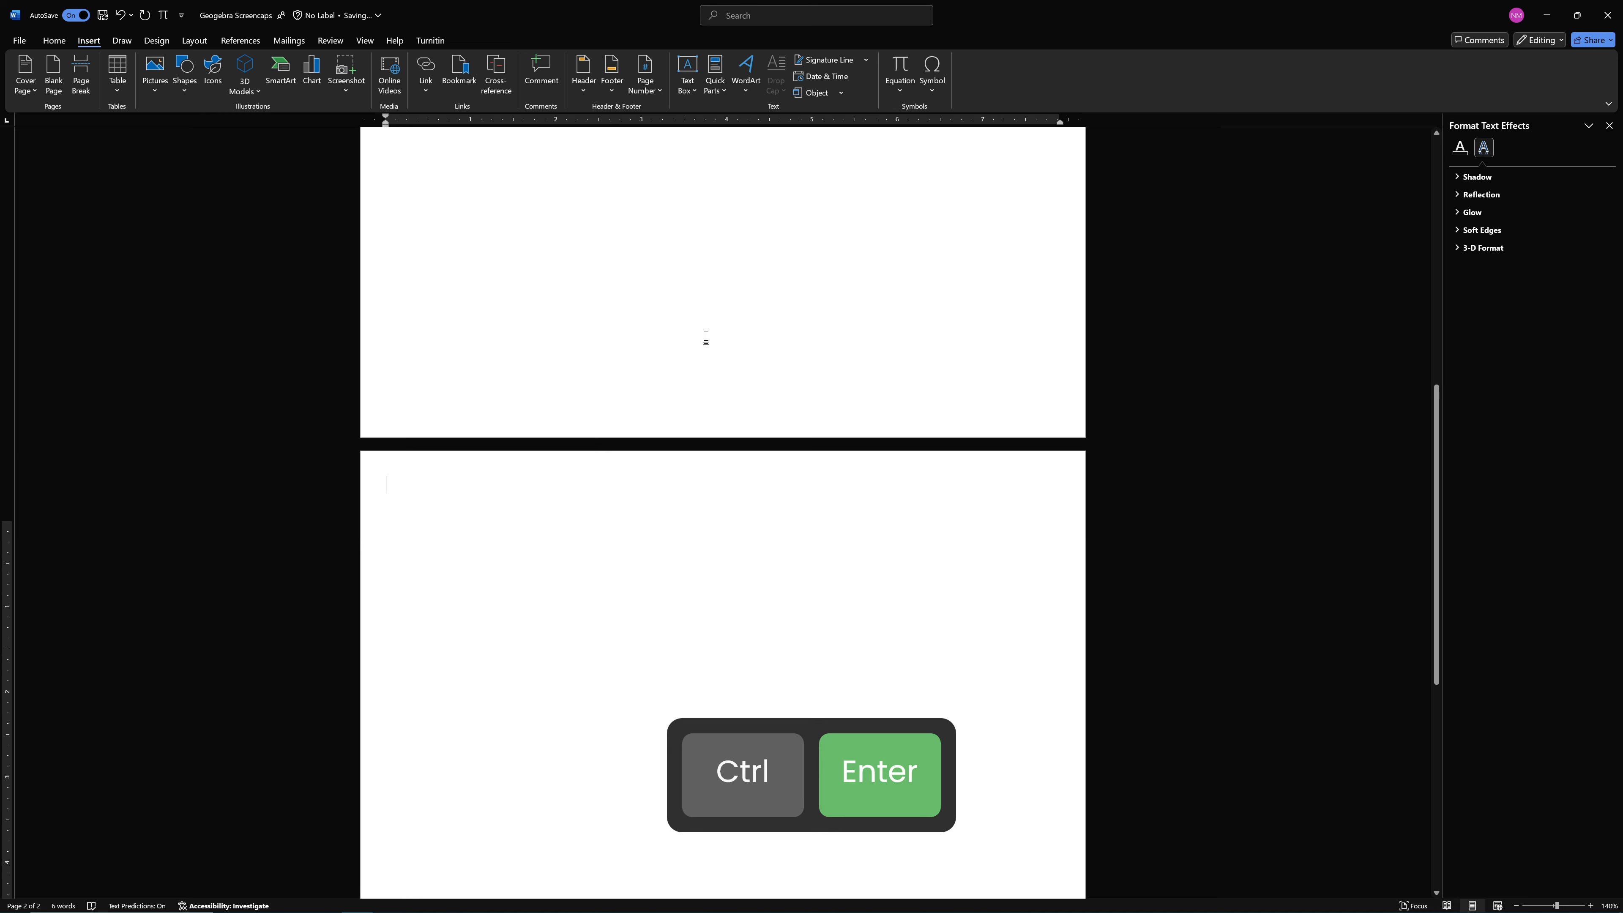
scroll(707, 335, "up", 5)
scroll(706, 333, "down", 2)
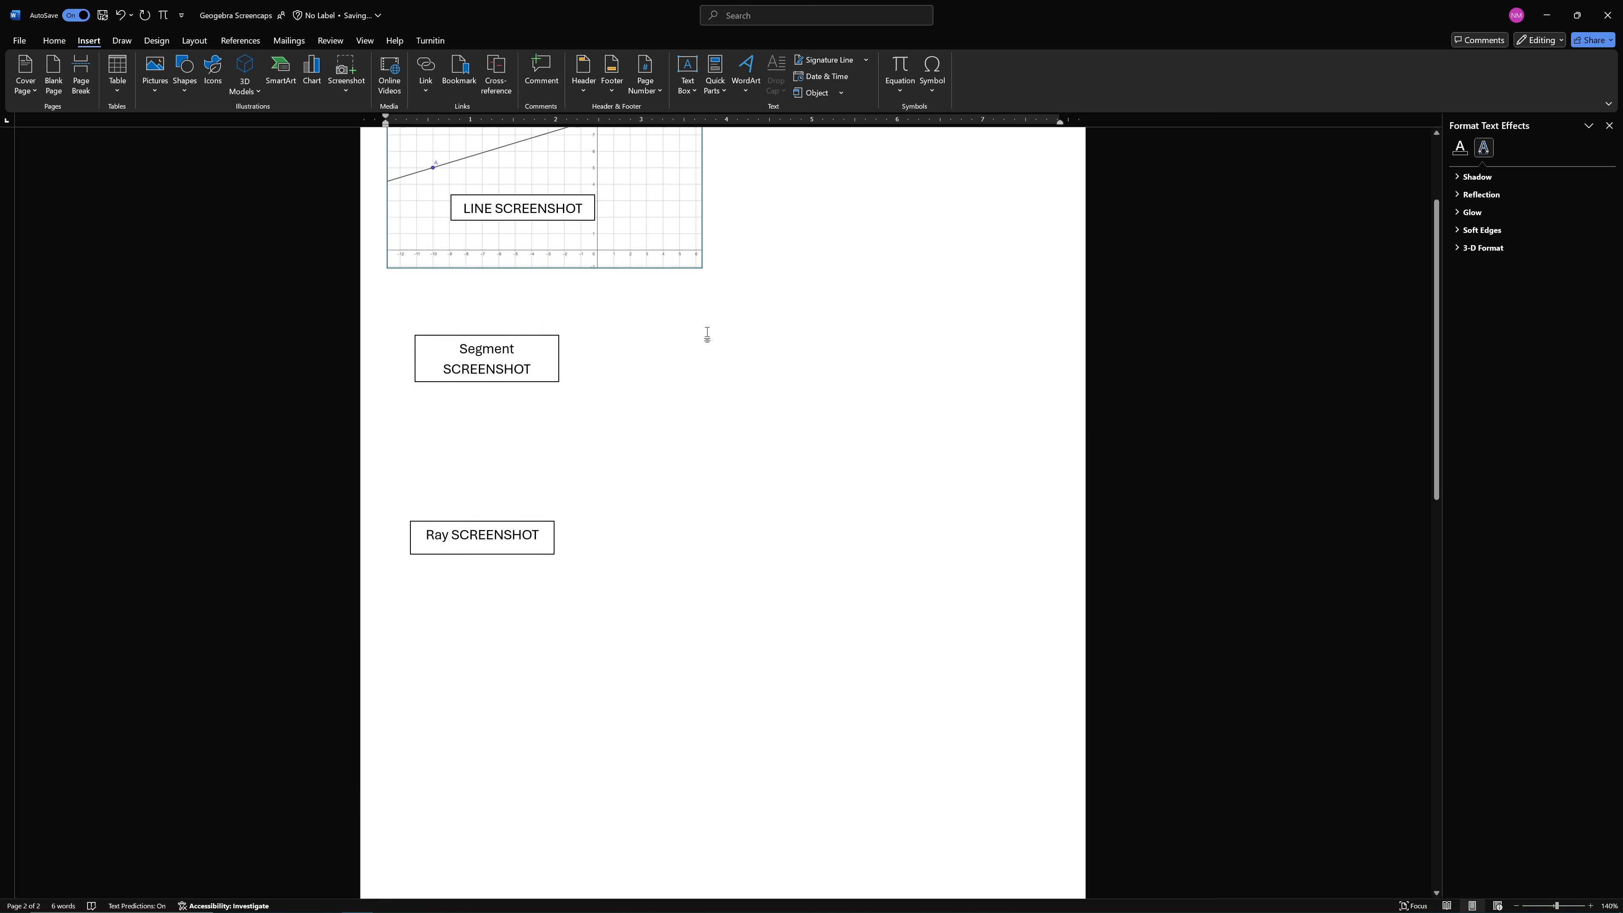
Remove the page break just added and move the line picture to the upper-left corner of the first page
scroll(706, 333, "up", 1)
scroll(706, 333, "down", 5)
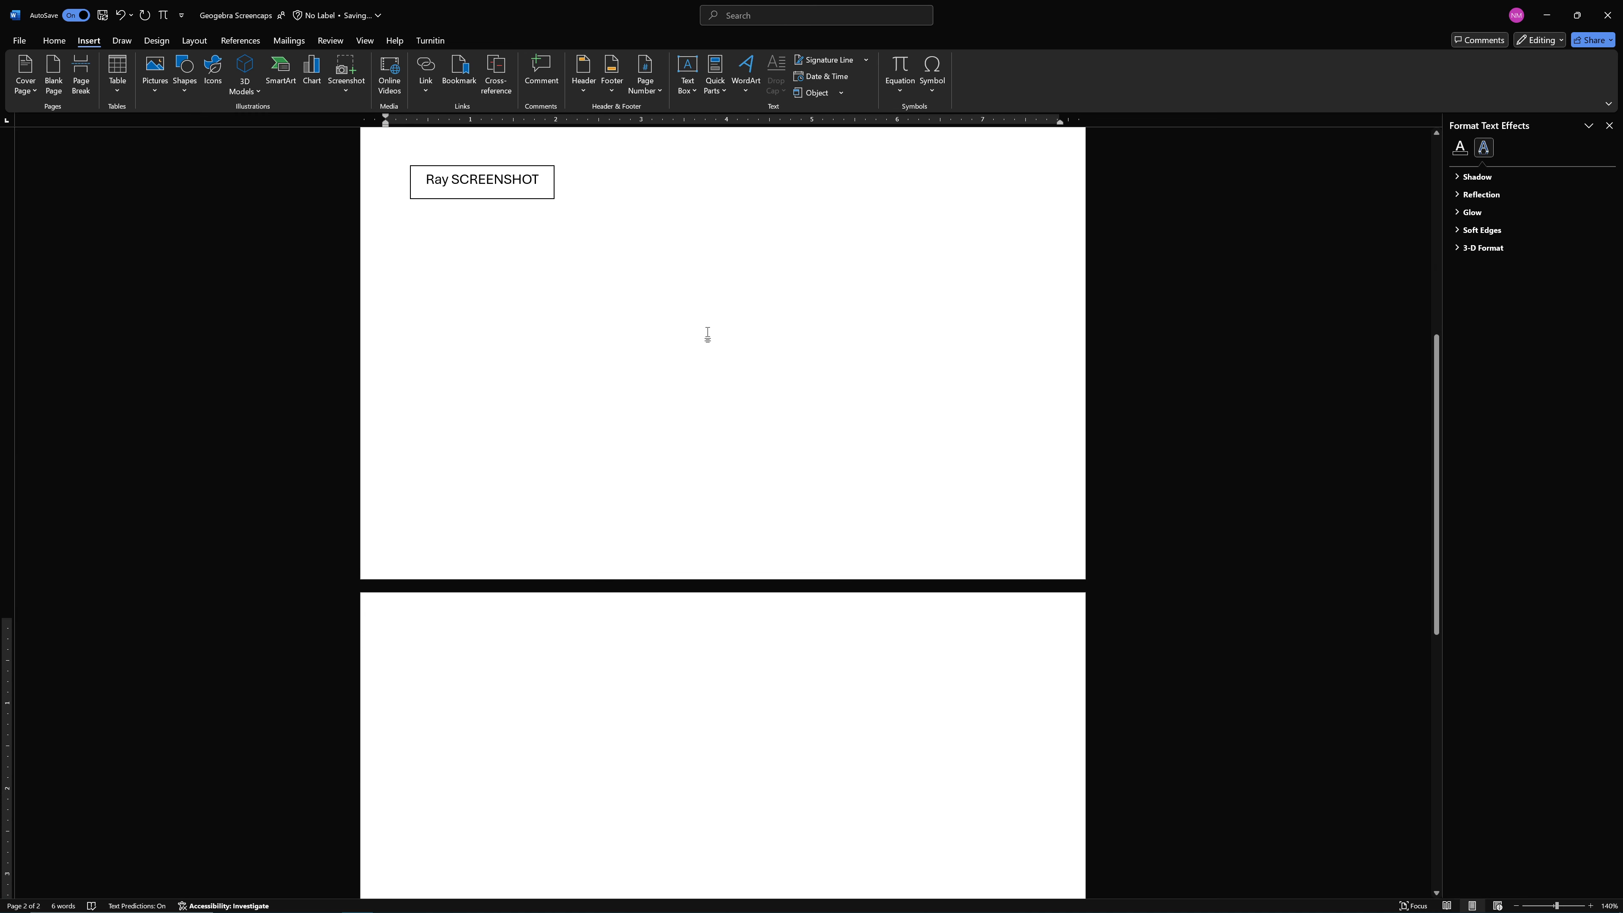
key("BackSpace")
scroll(702, 333, "up", 6)
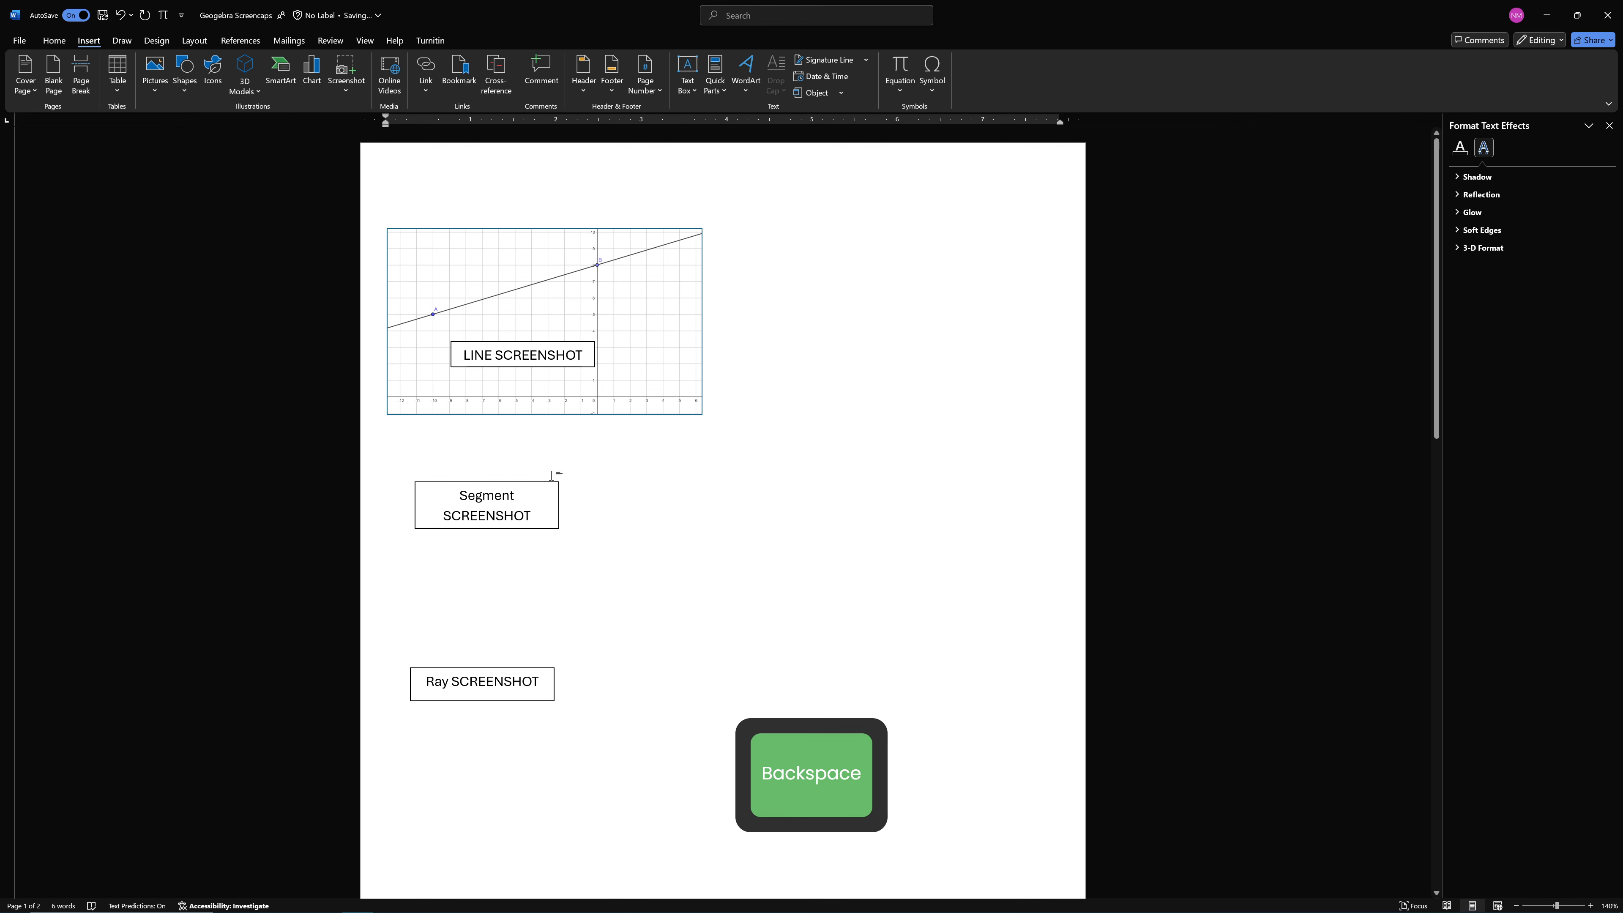
left_click_drag(502, 339, 438, 168)
left_click(619, 420)
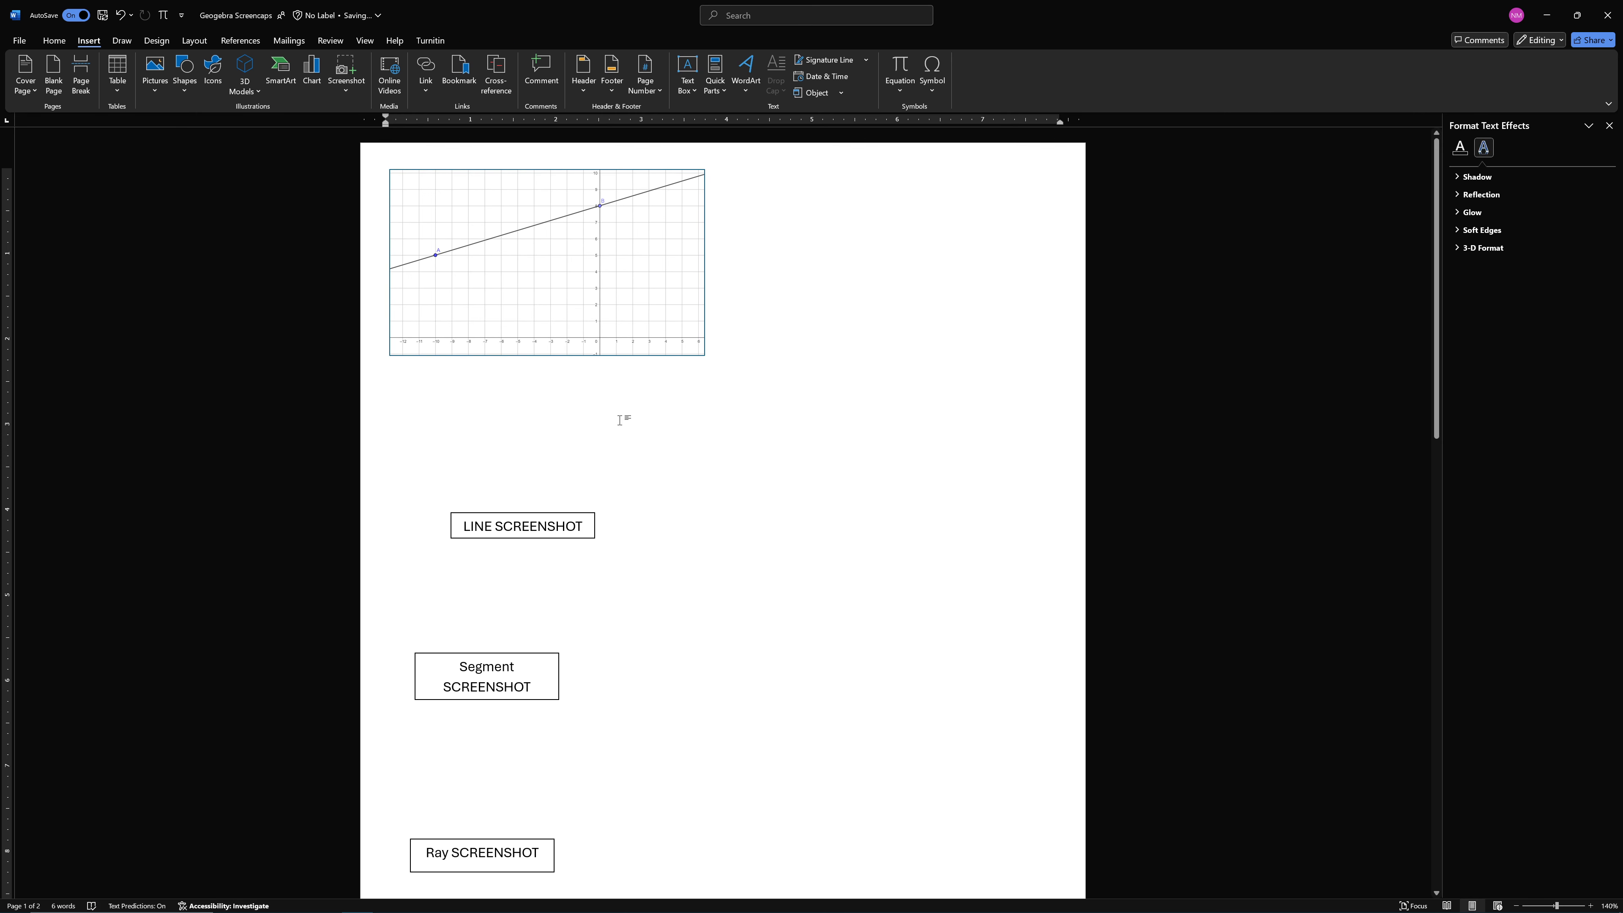
Try adding the filler text "awrfaefr" below the line picture and inserting a page break before it
type("awrfaefr")
key("ctrl+Left")
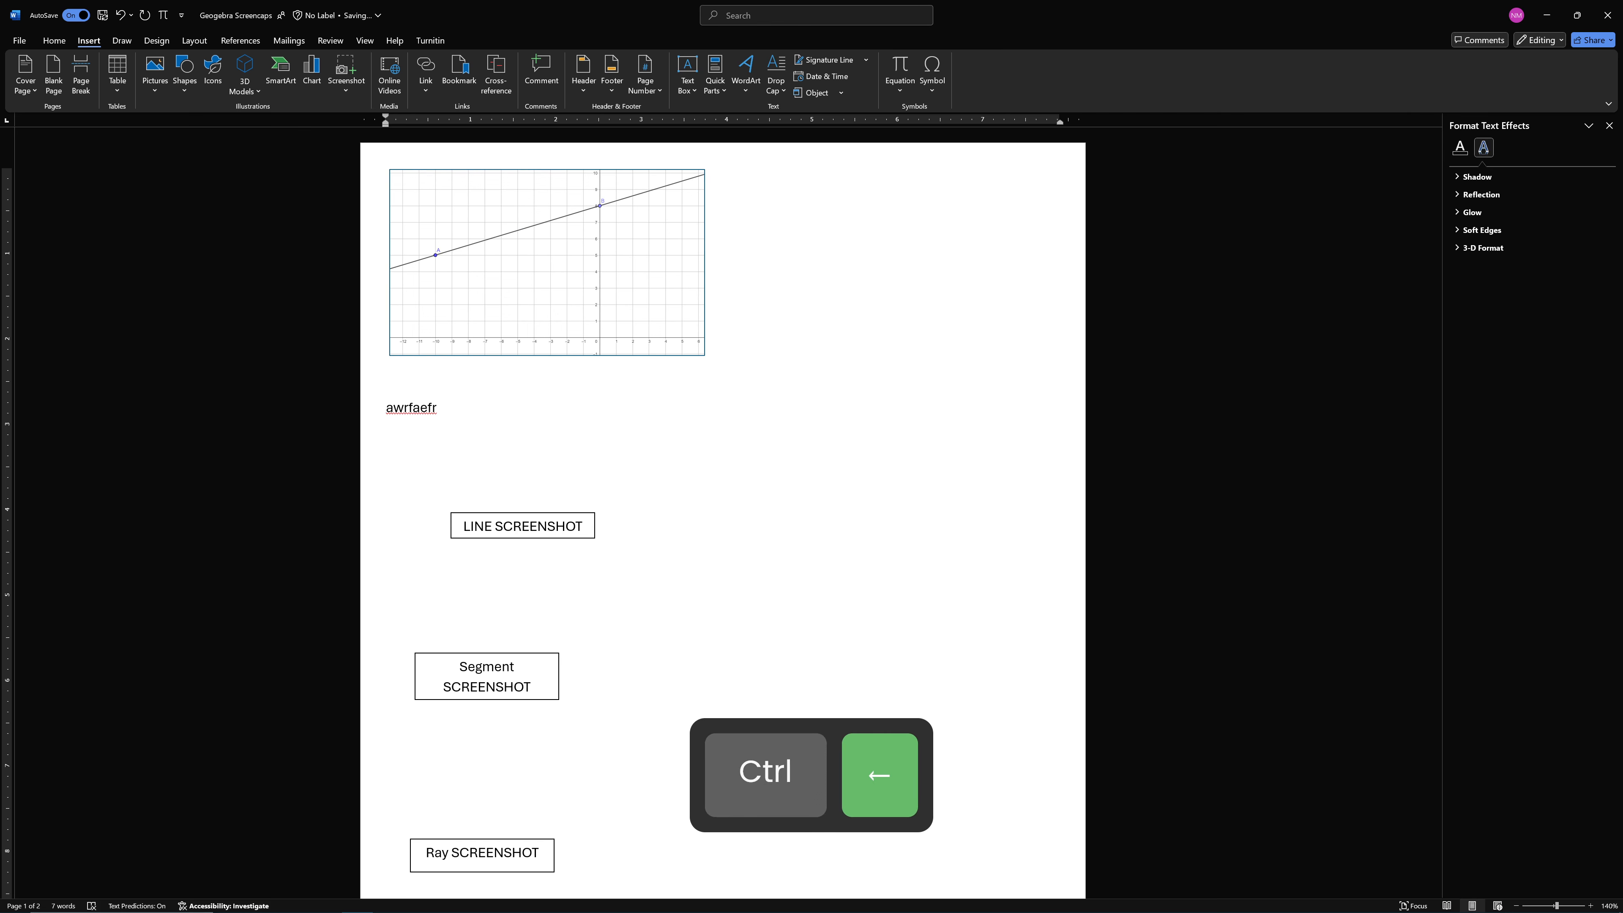
key("ctrl+Return")
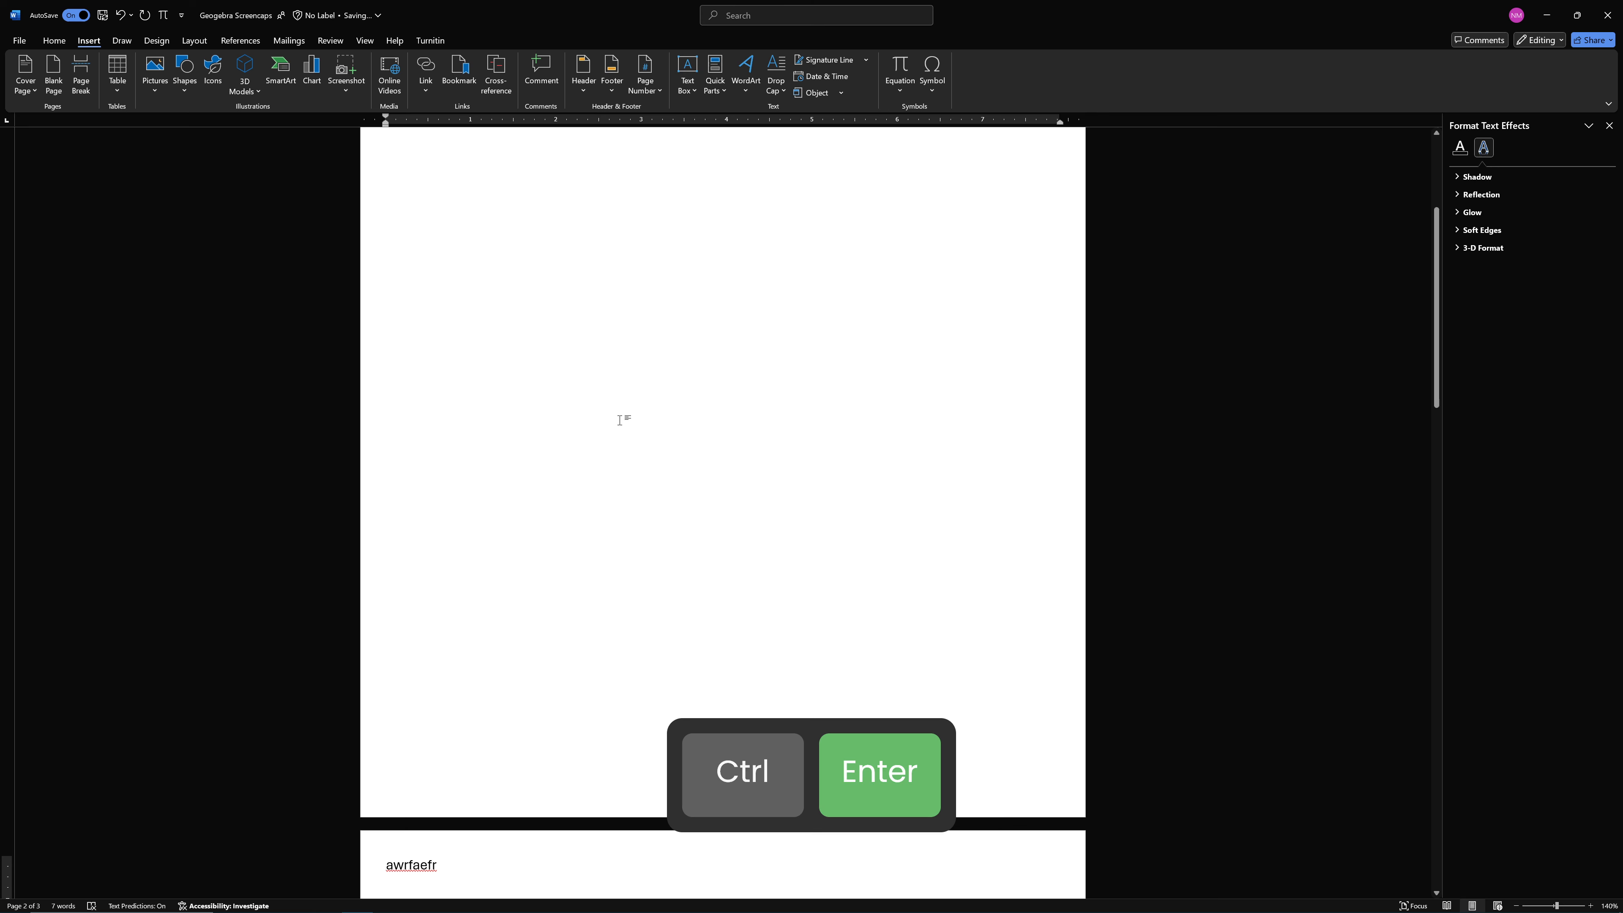
scroll(653, 416, "down", 6)
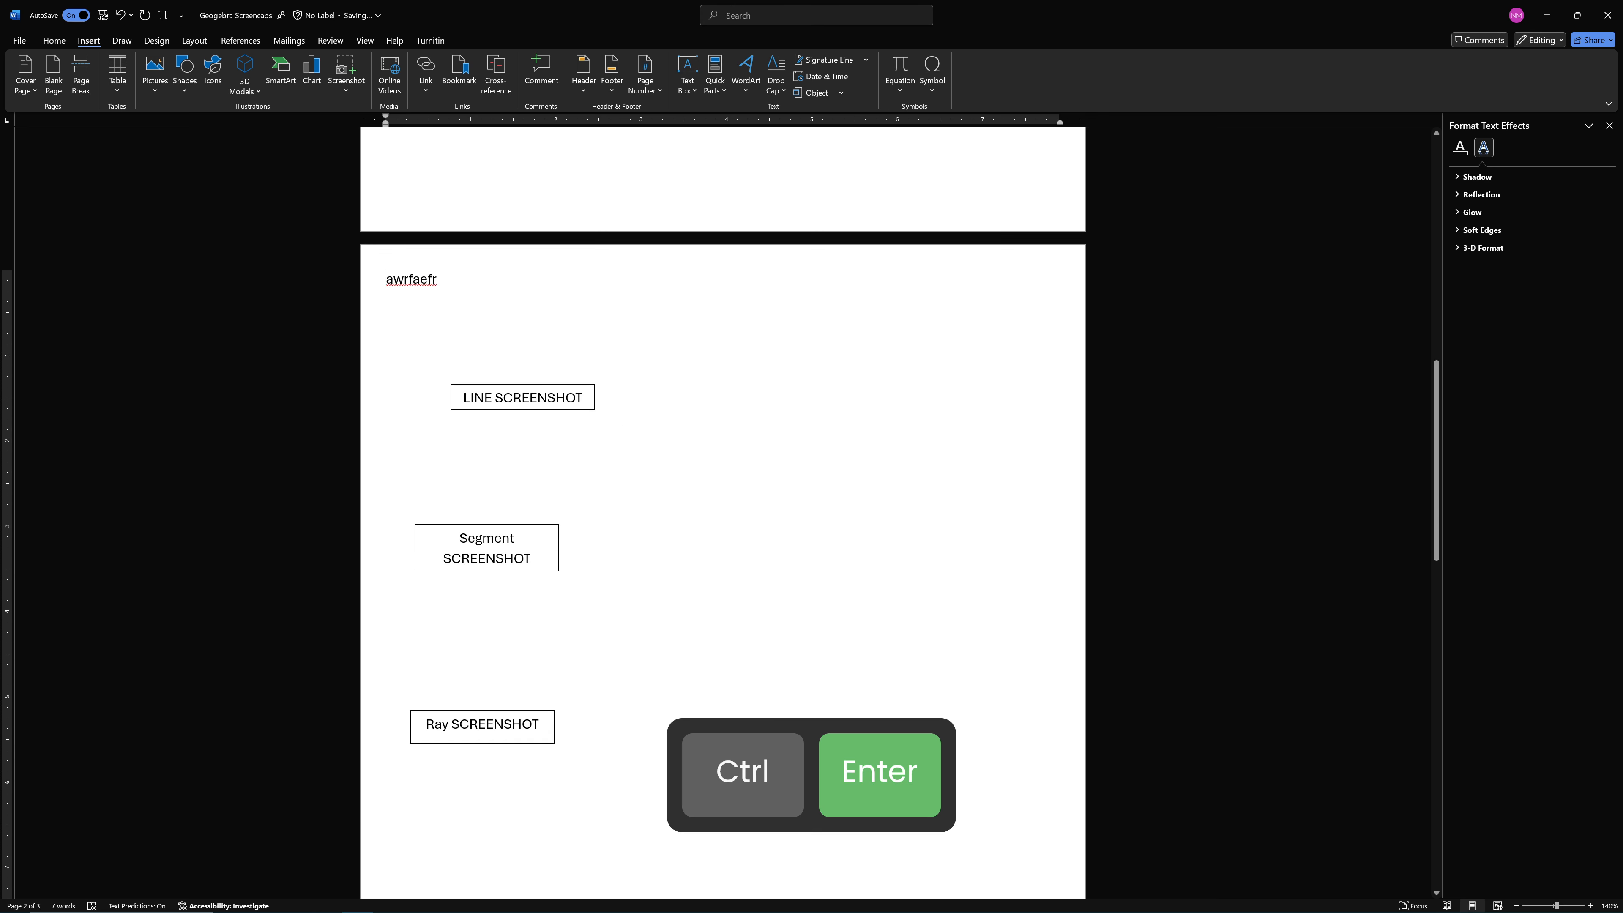
Undo the page break and delete the filler text below the line picture
key("ctrl+z")
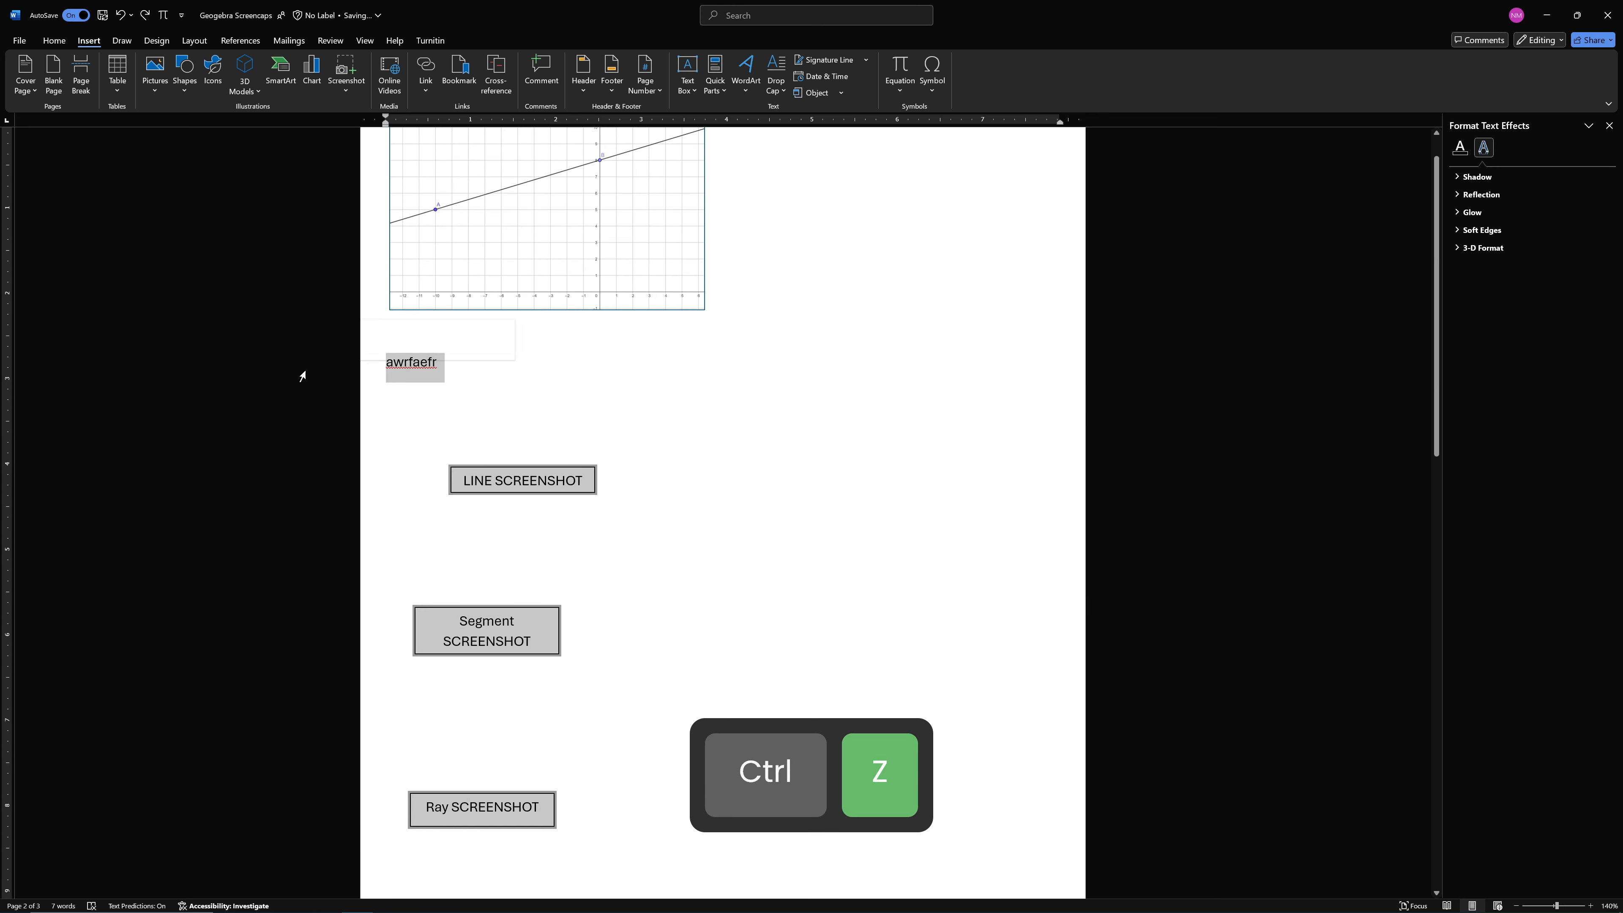
key("ctrl+z")
key("ctrl+z")
double_click(412, 362)
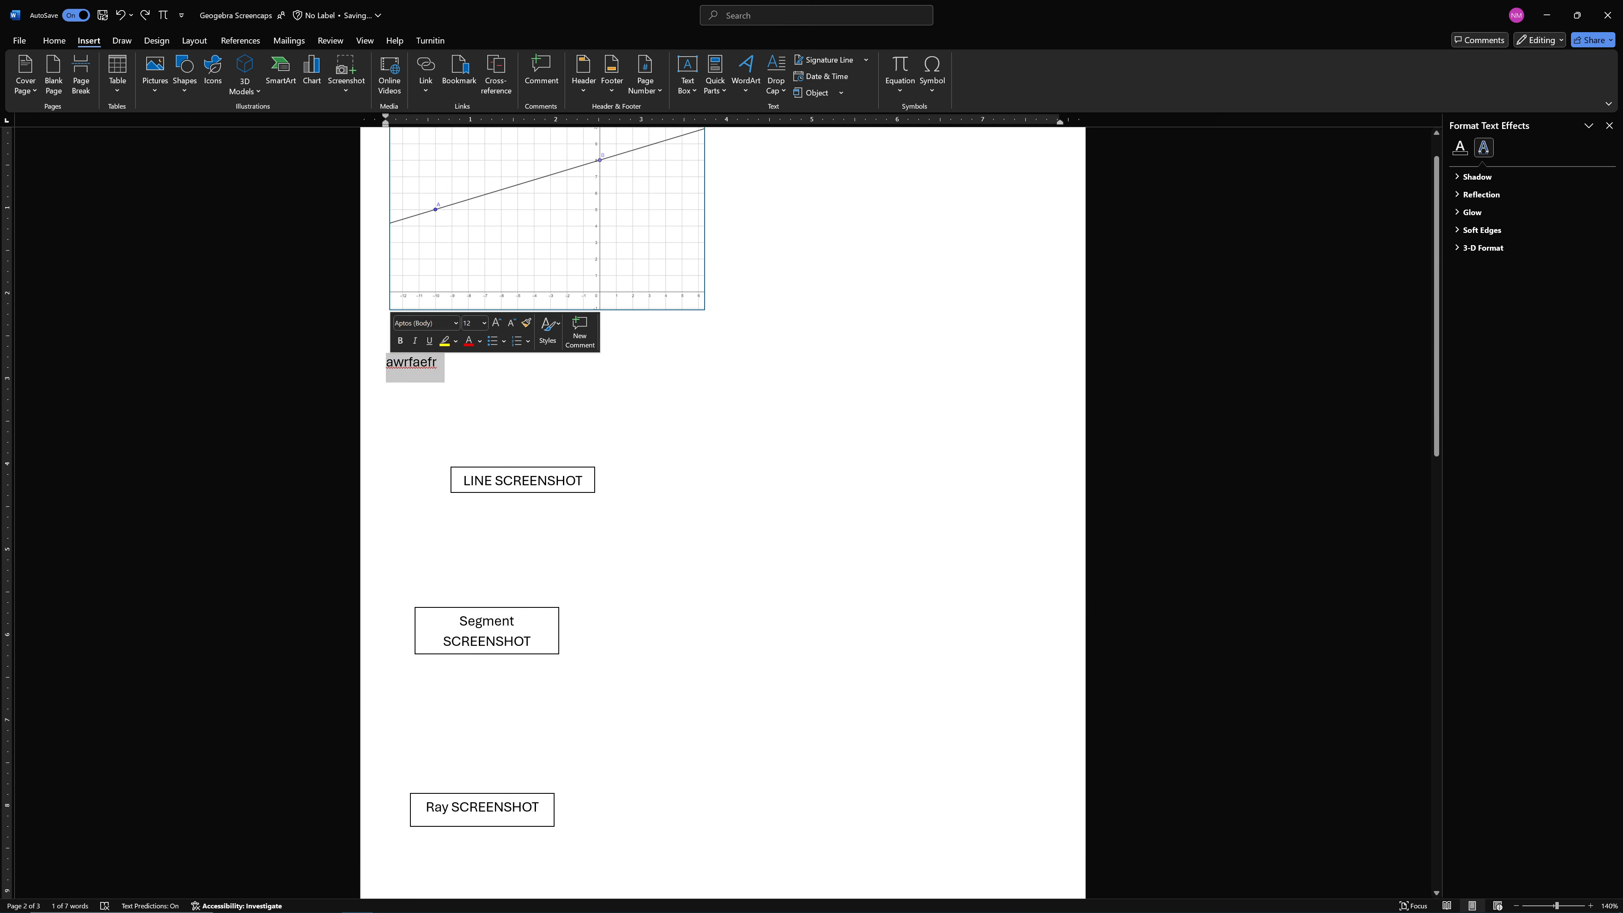
key("BackSpace")
type("a")
key("BackSpace")
key("BackSpace")
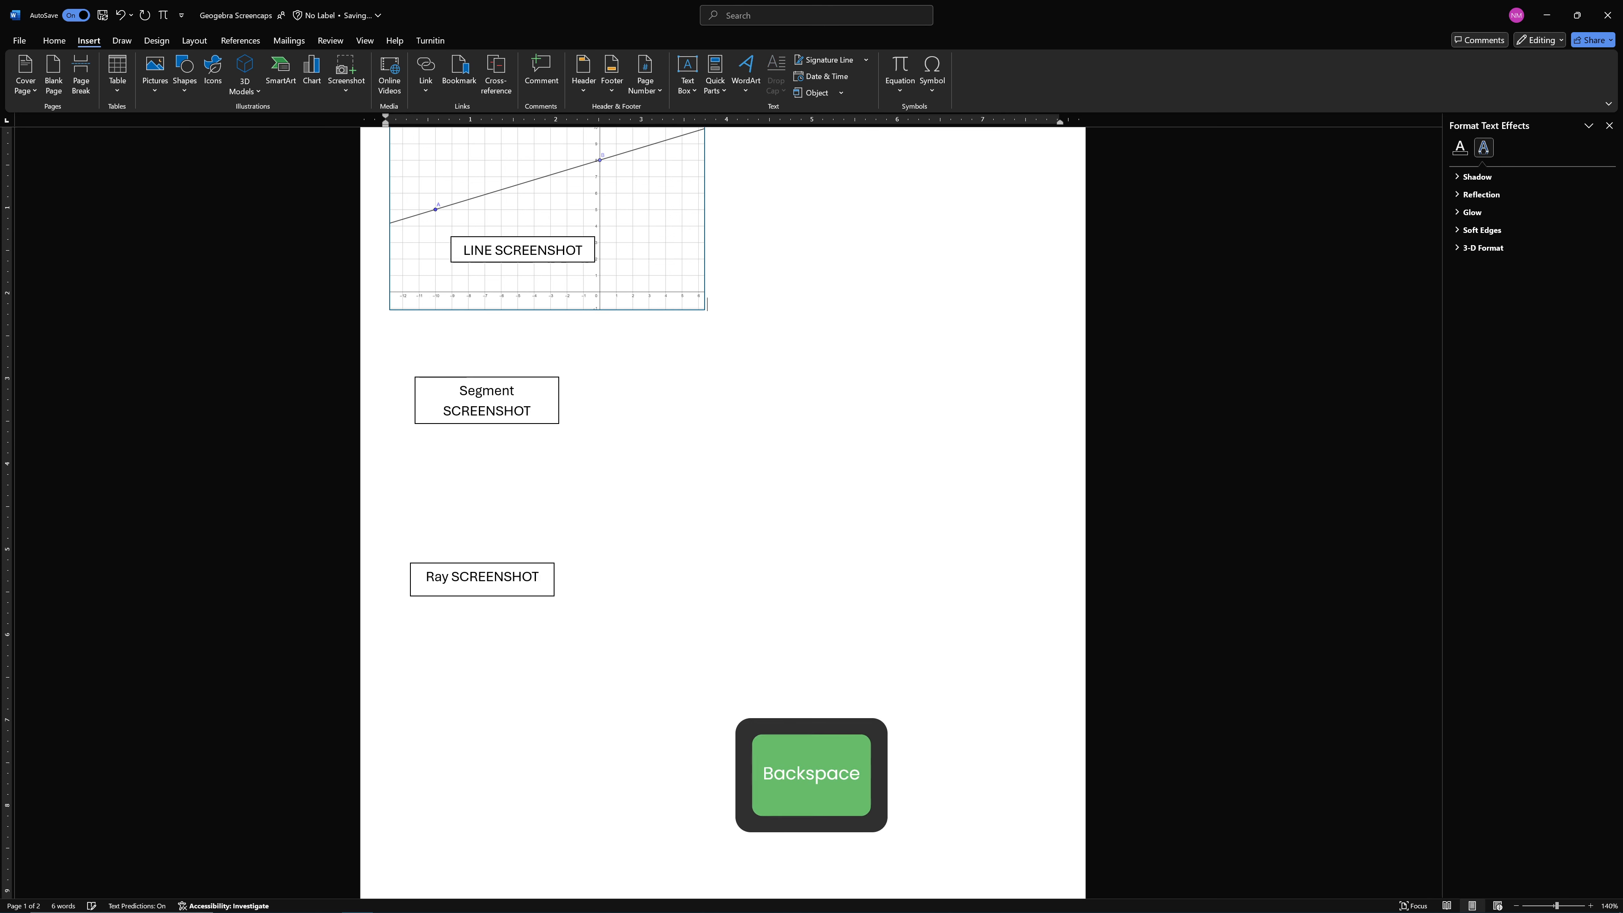
Delete the "Segment SCREENSHOT" and "Ray SCREENSHOT" labels from the document
left_click(475, 378)
key("BackSpace")
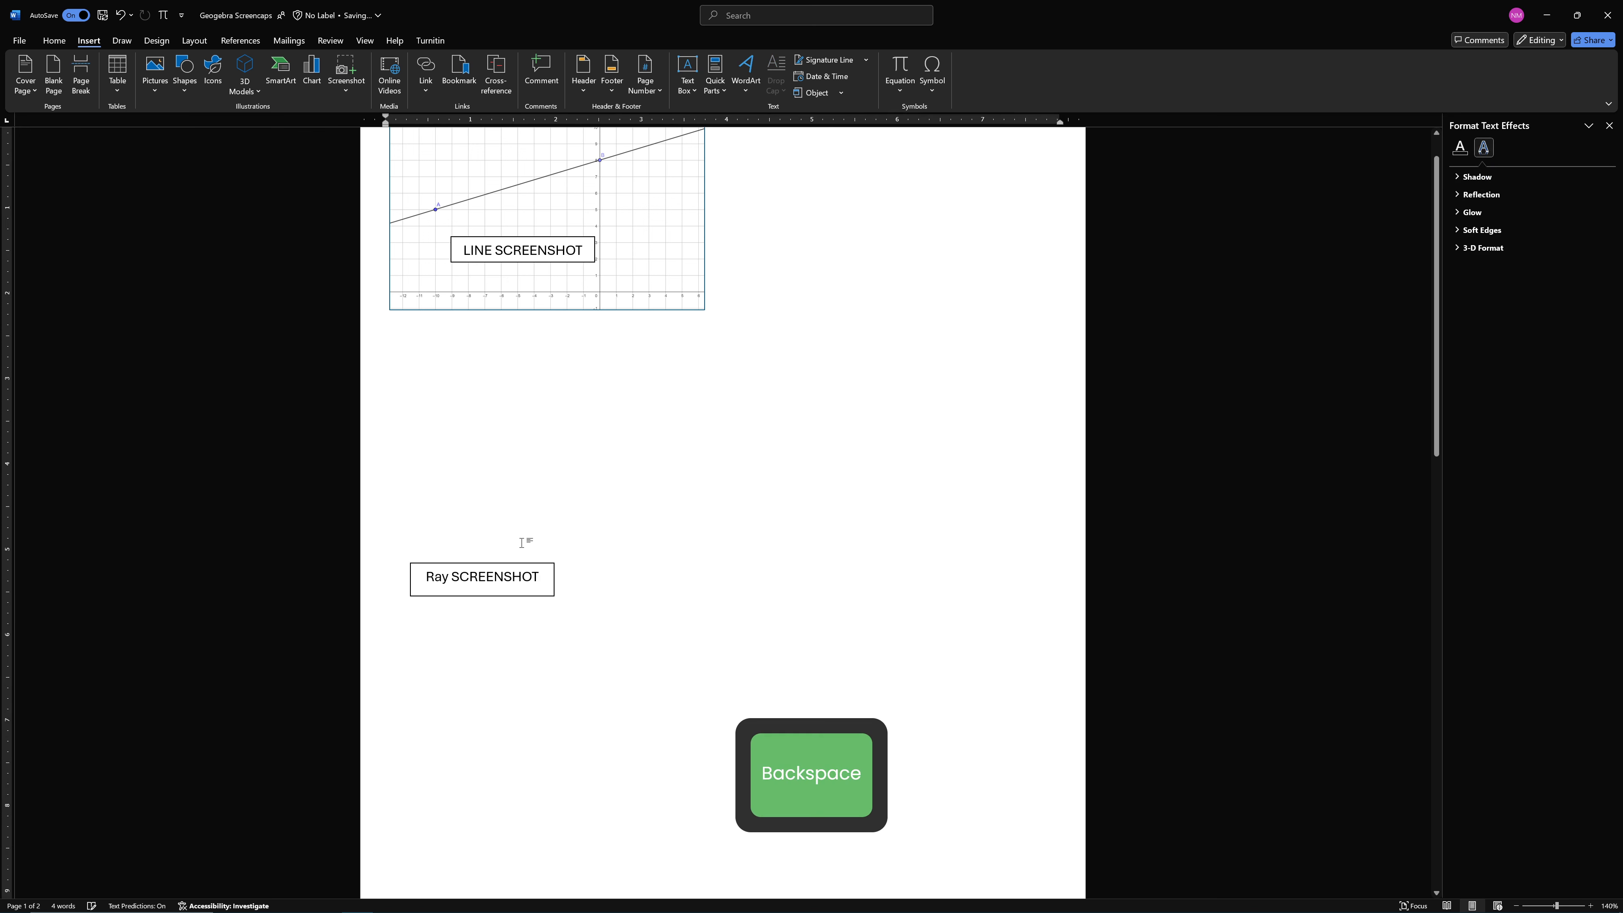
left_click(483, 577)
key("BackSpace")
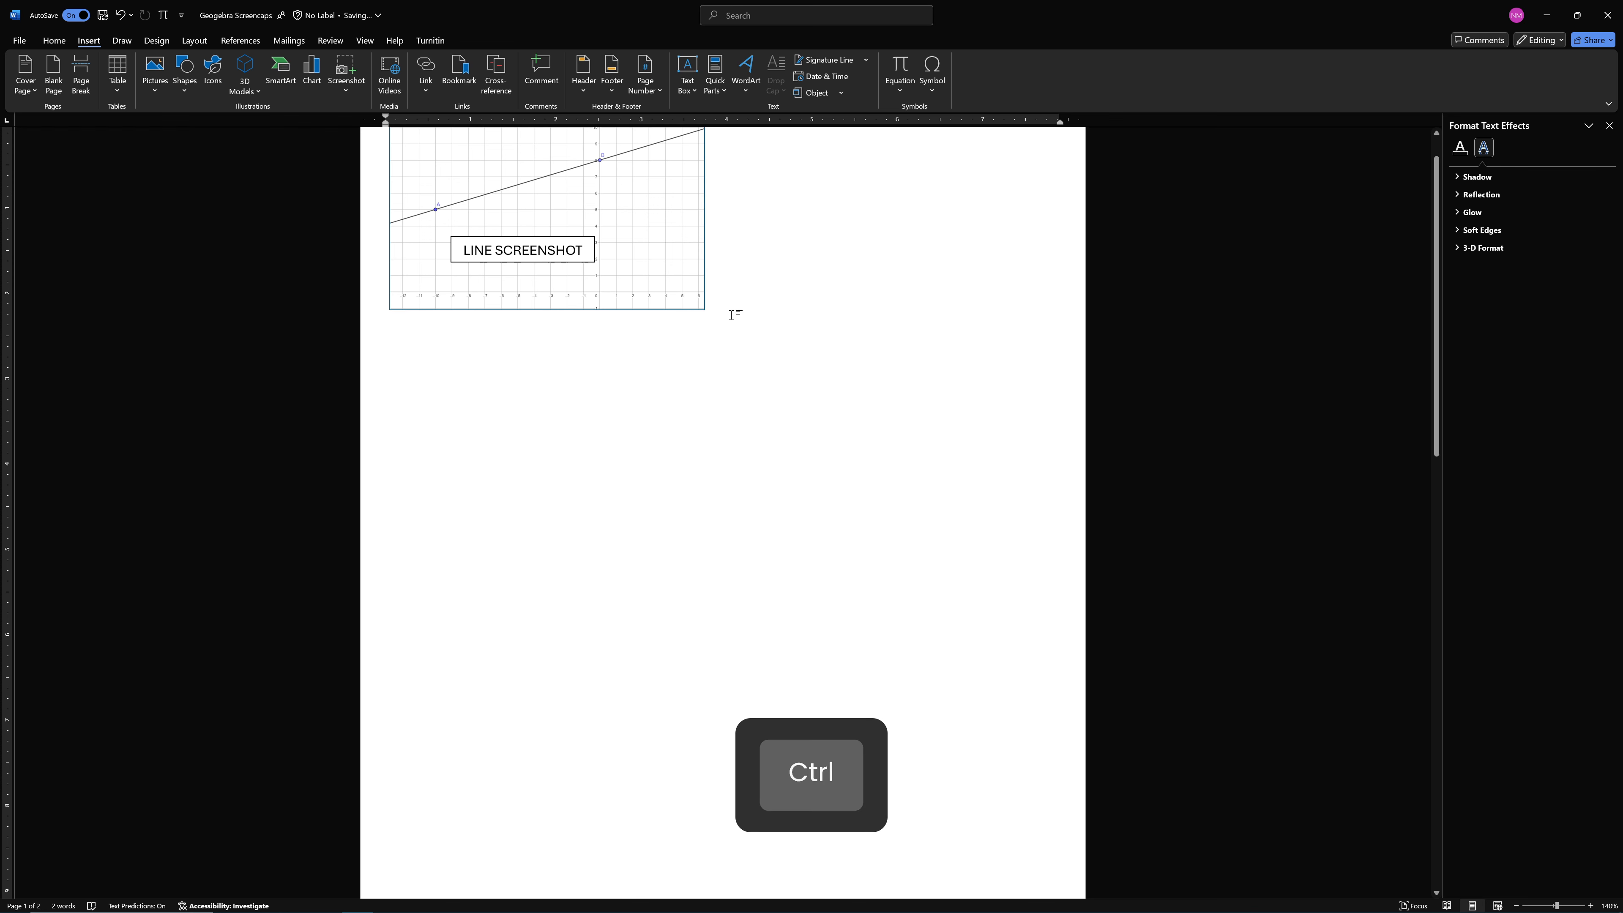
Insert a page break below the line picture and delete the "LINE SCREENSHOT" label on the new page
key("ctrl+Return")
scroll(723, 512, "down", 1)
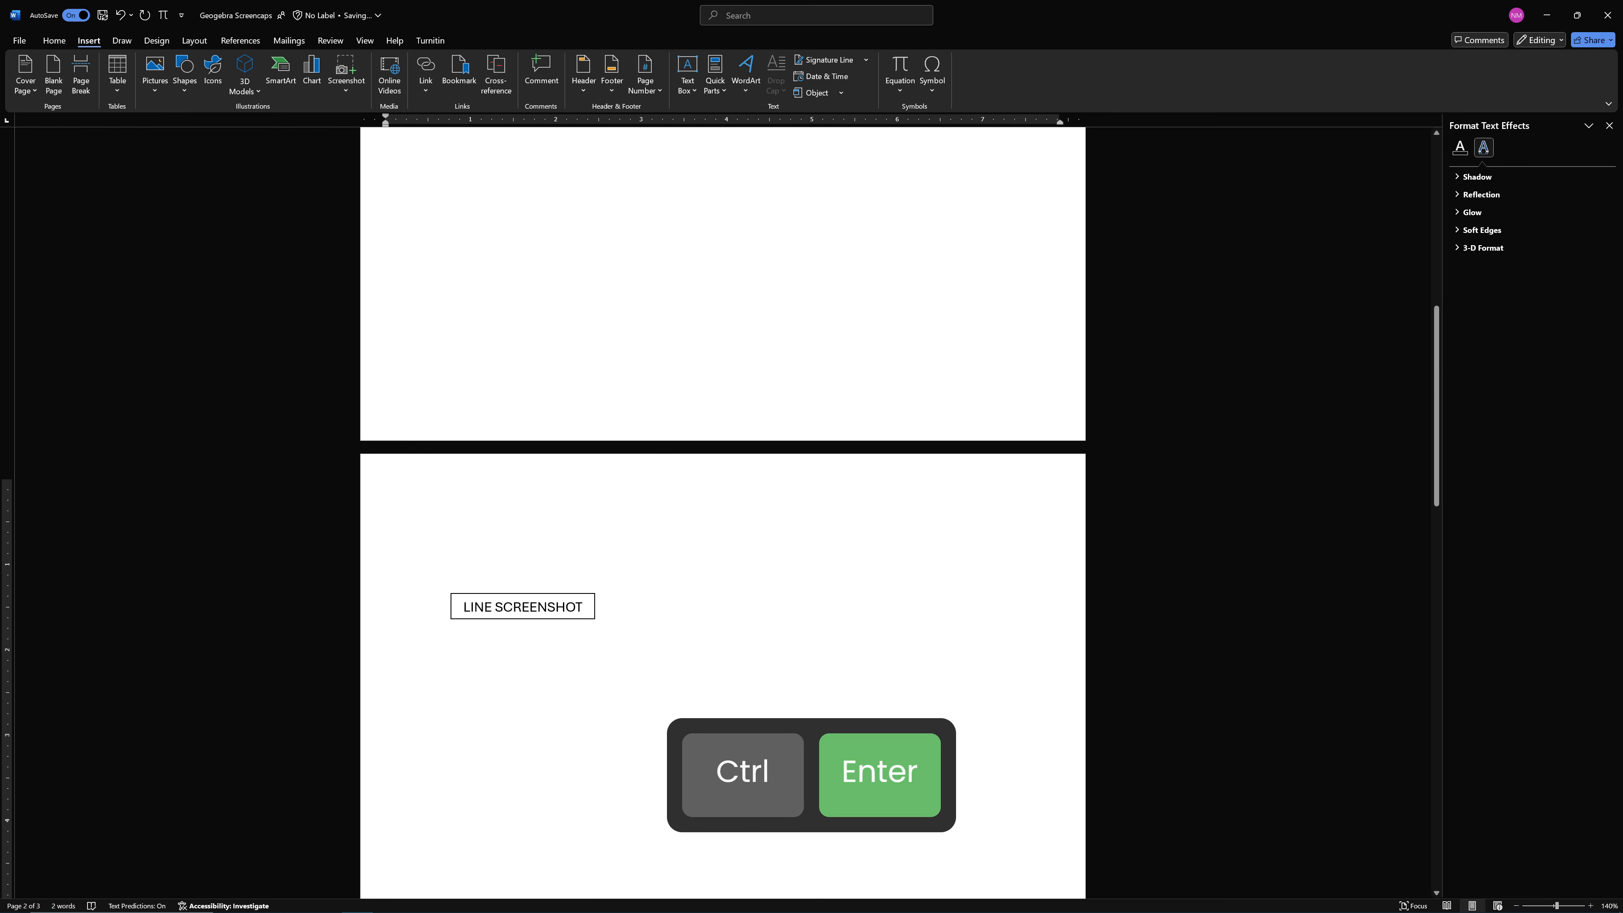
left_click_drag(535, 597, 596, 172)
key("ctrl+z")
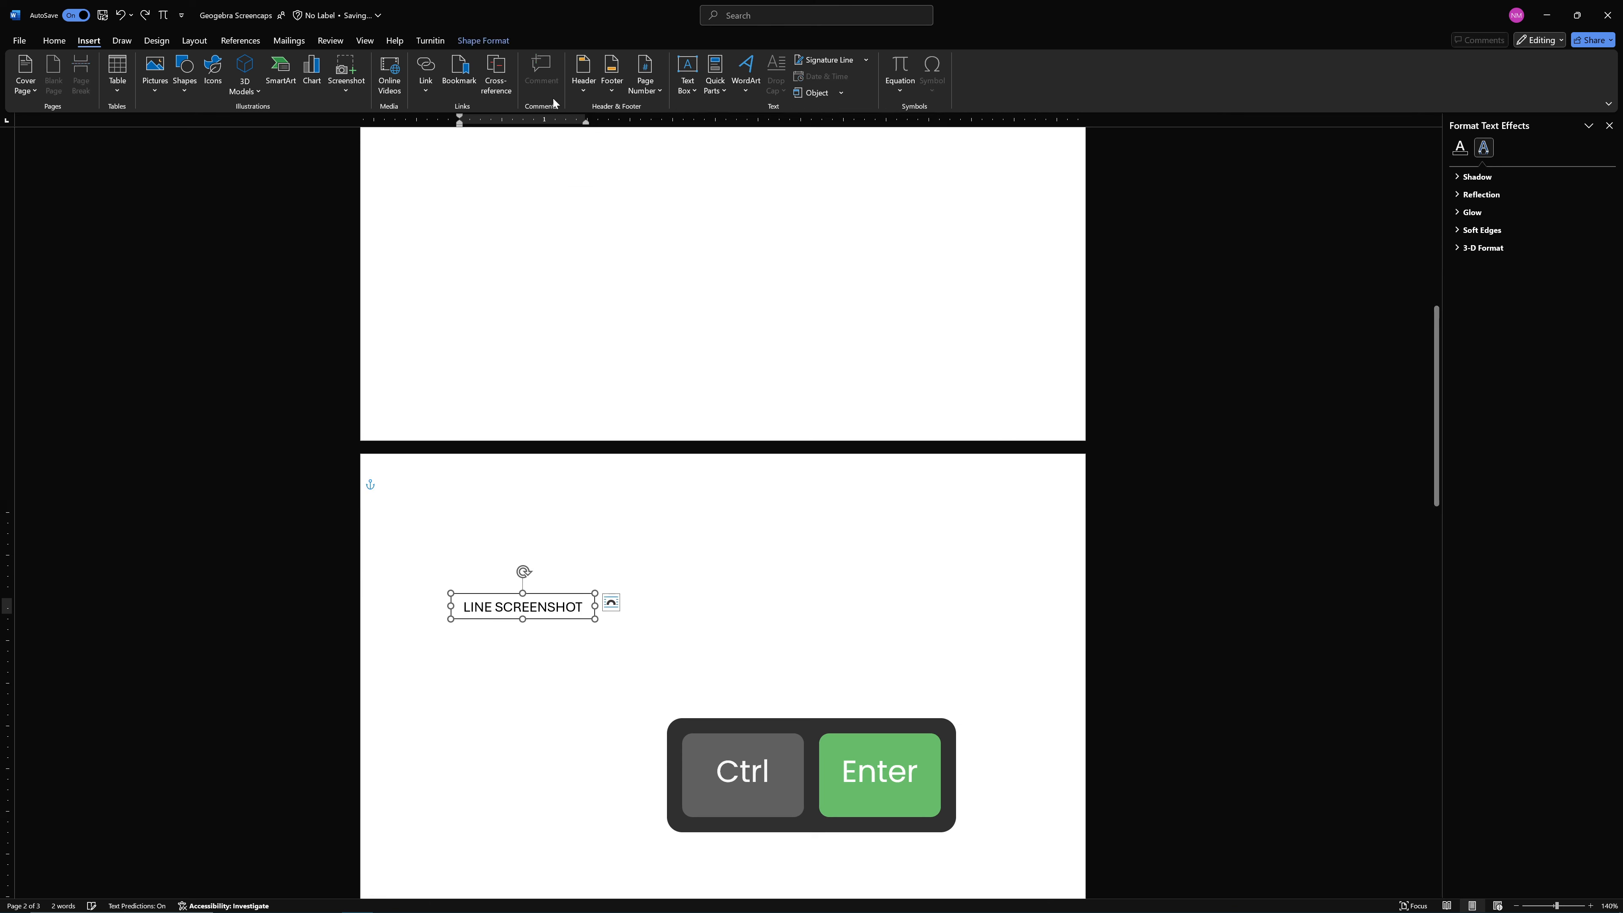
left_click(536, 568)
left_click(523, 594)
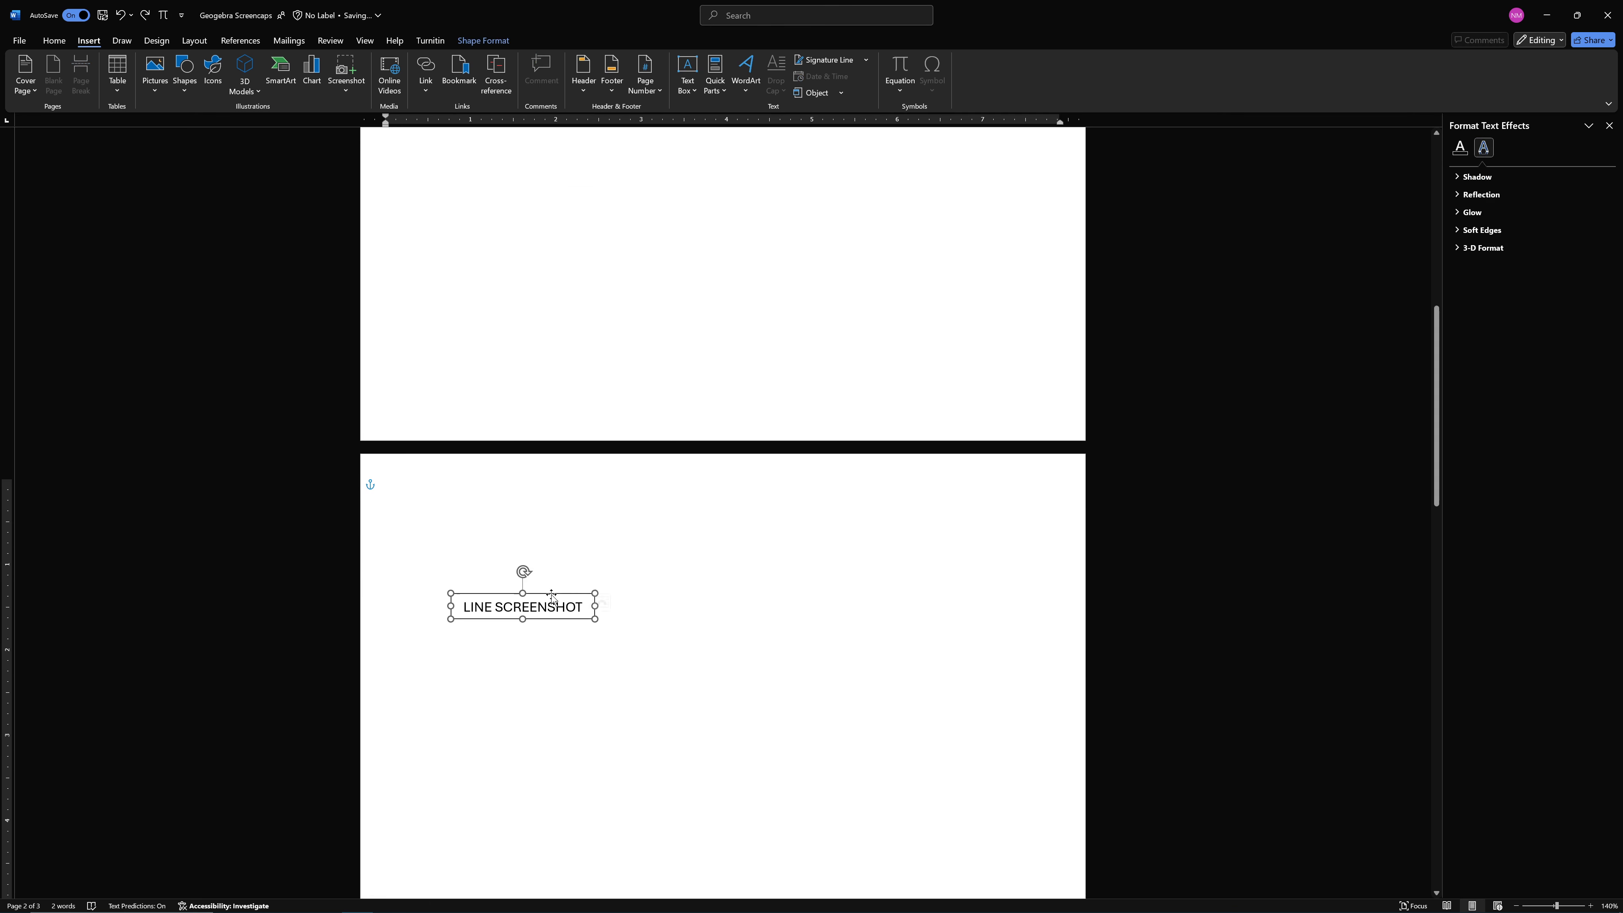
key("BackSpace")
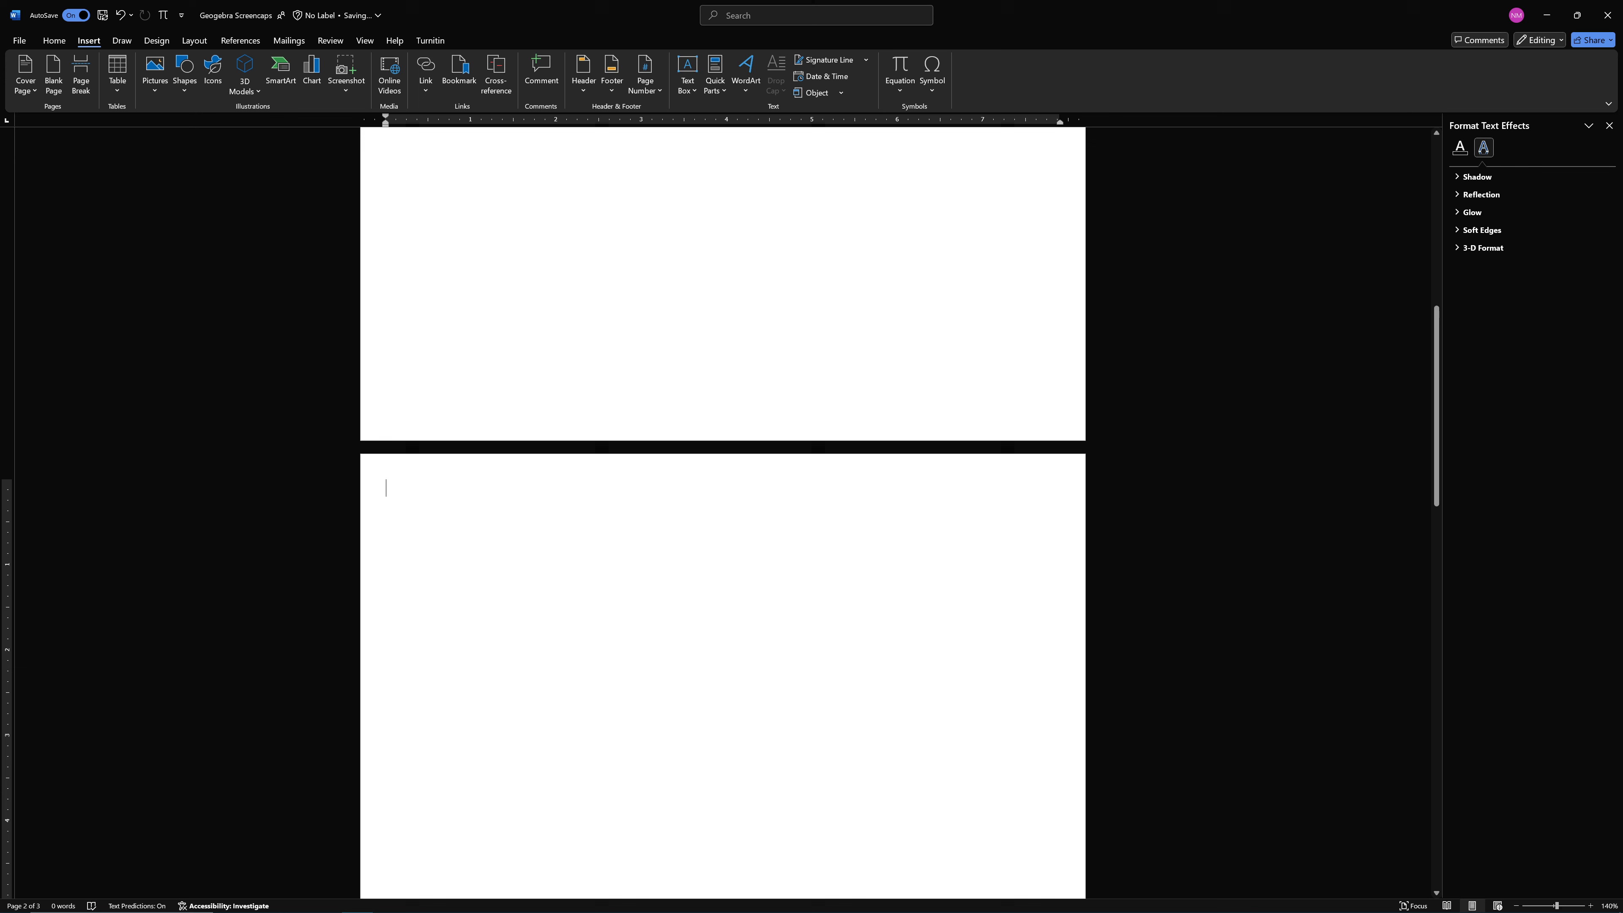
Write on the new page "This is where I will write 3 – 4 sentences describing the objects. Maybe the second line will be about the line."
type("Th")
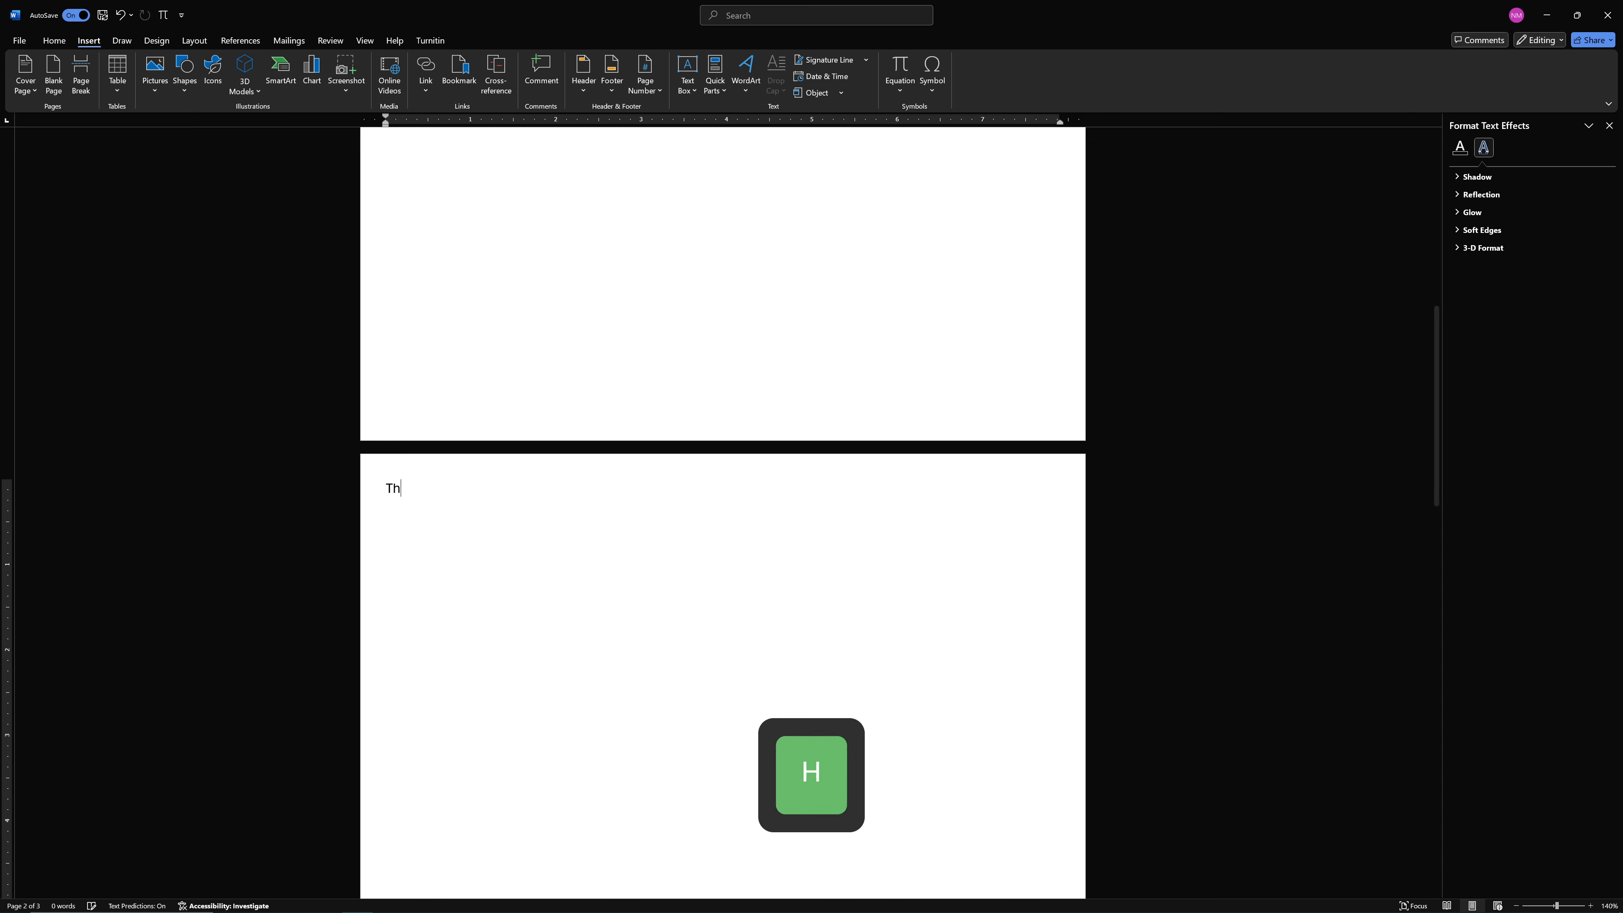
type("is is where I ")
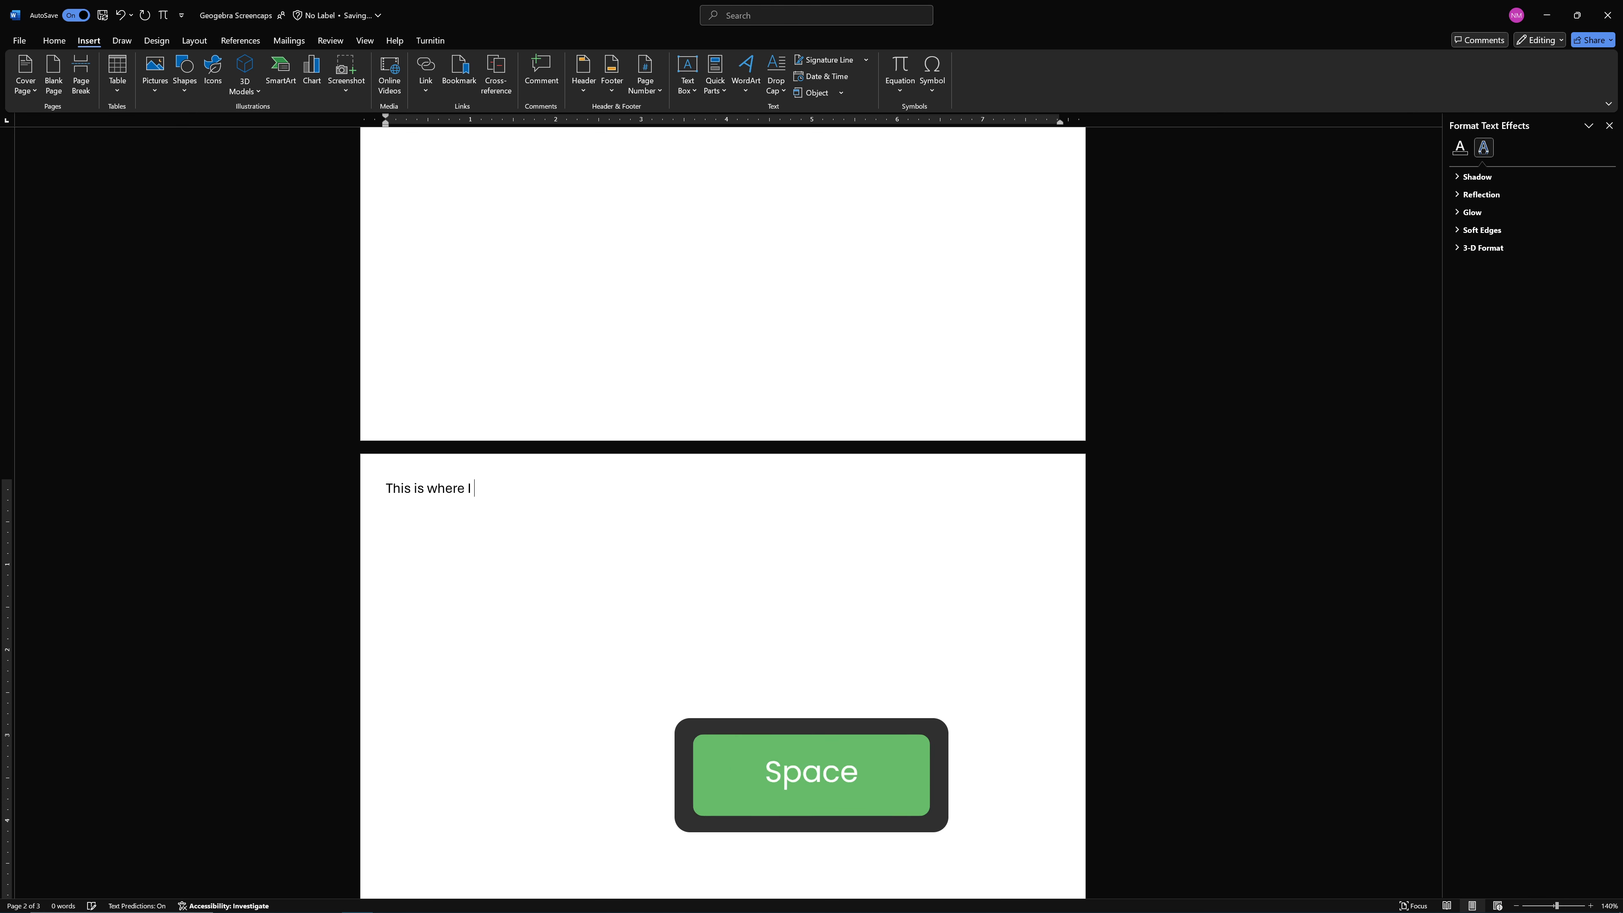
type("will write ")
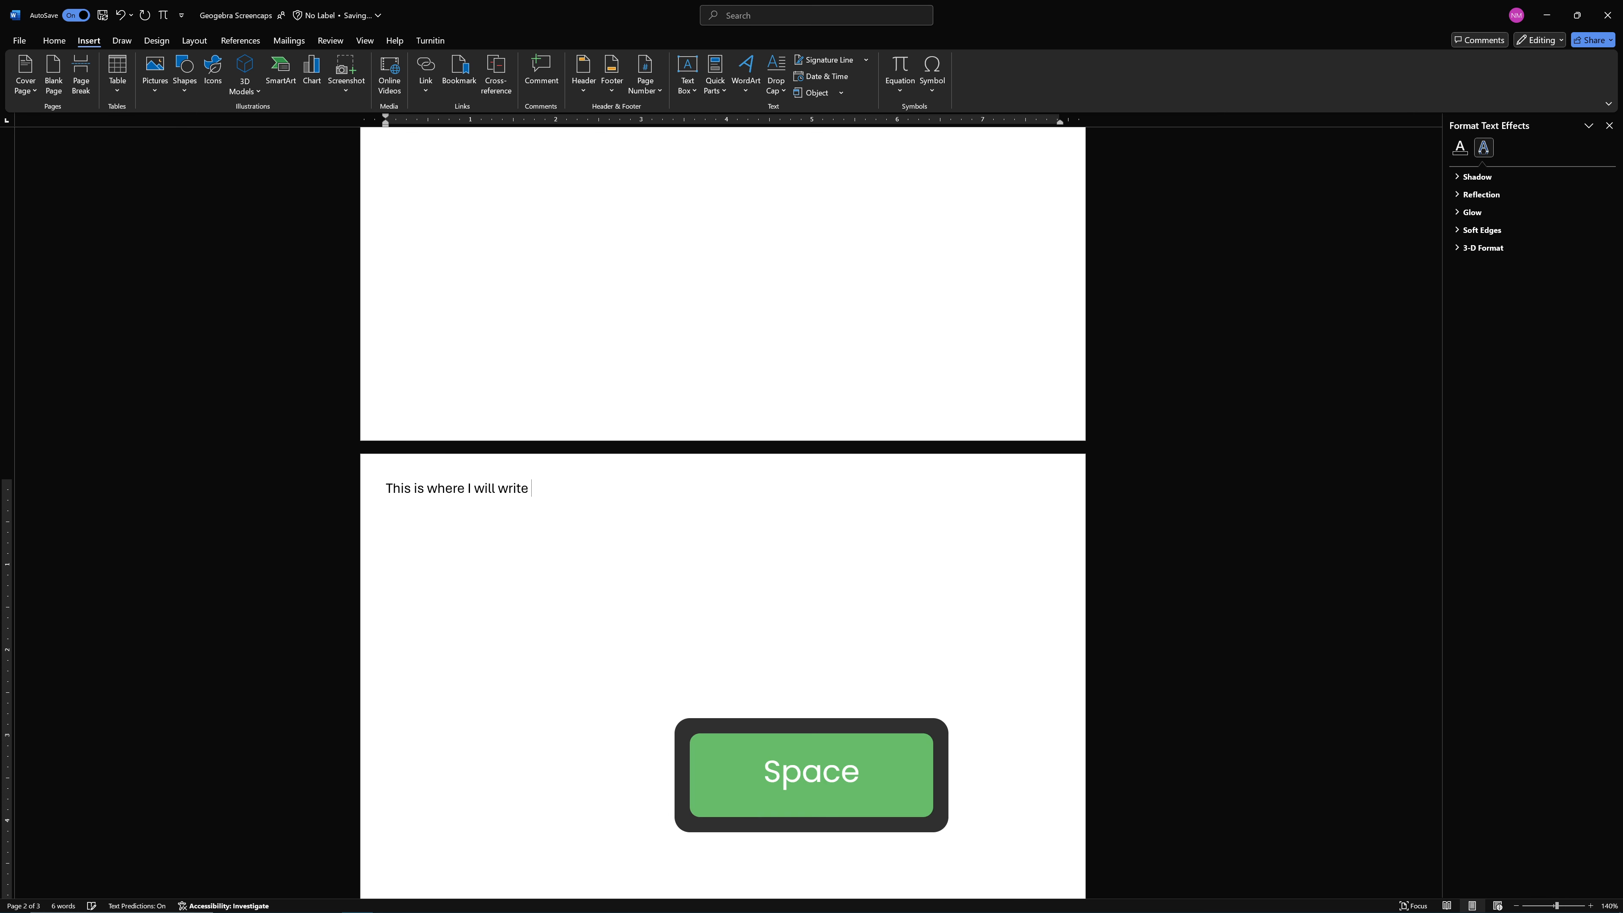
type("3 - 4 sentr")
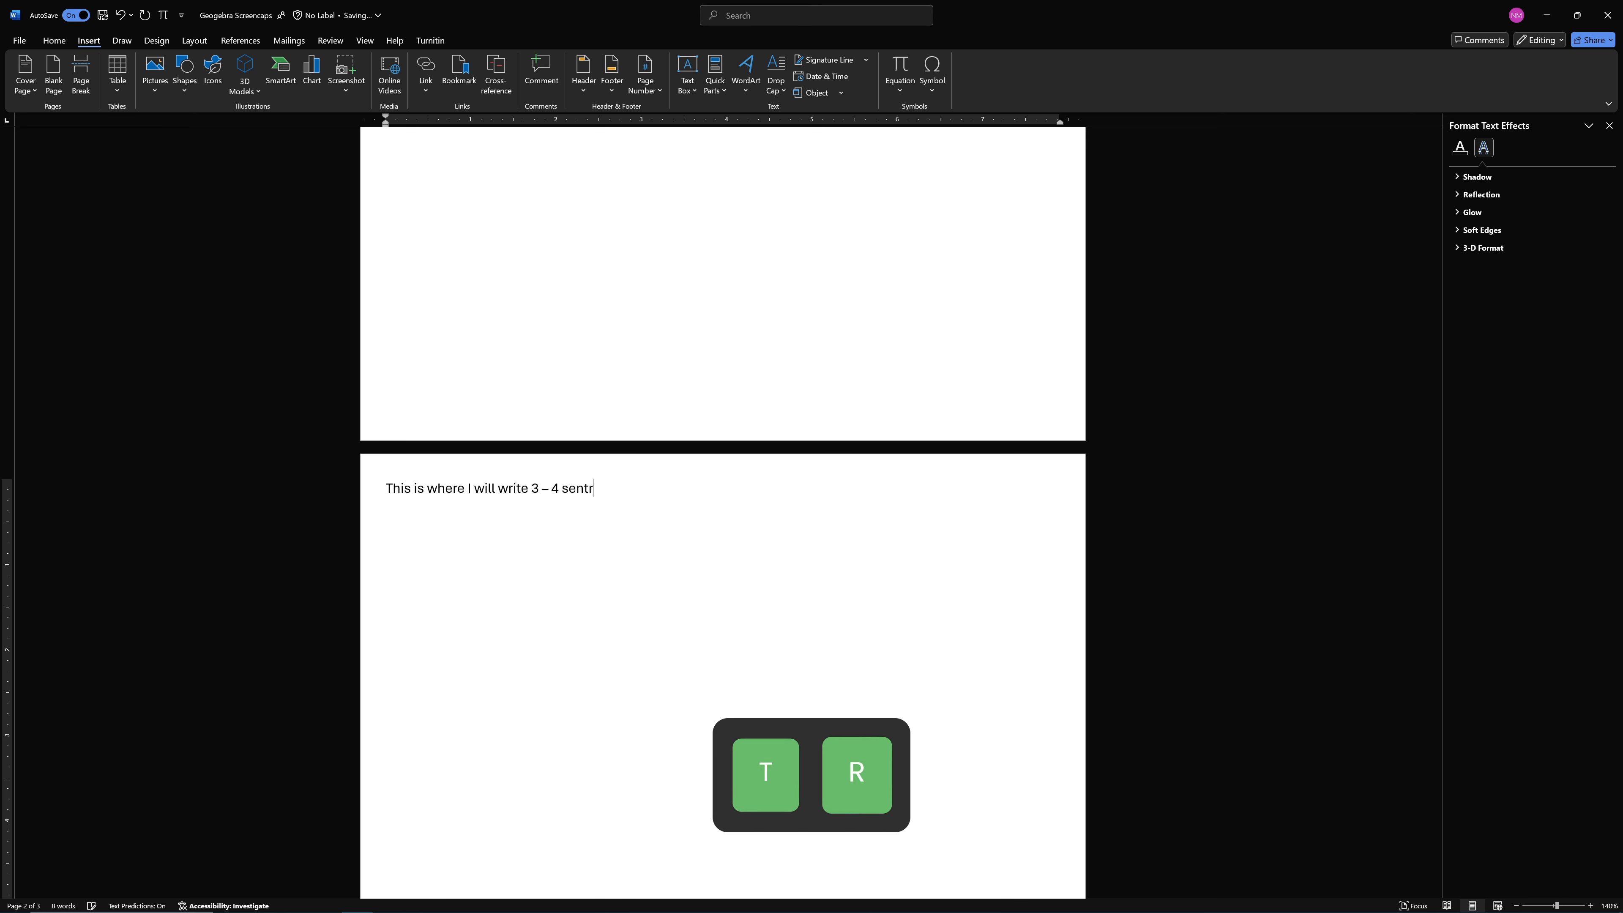
type("nces describing the obe")
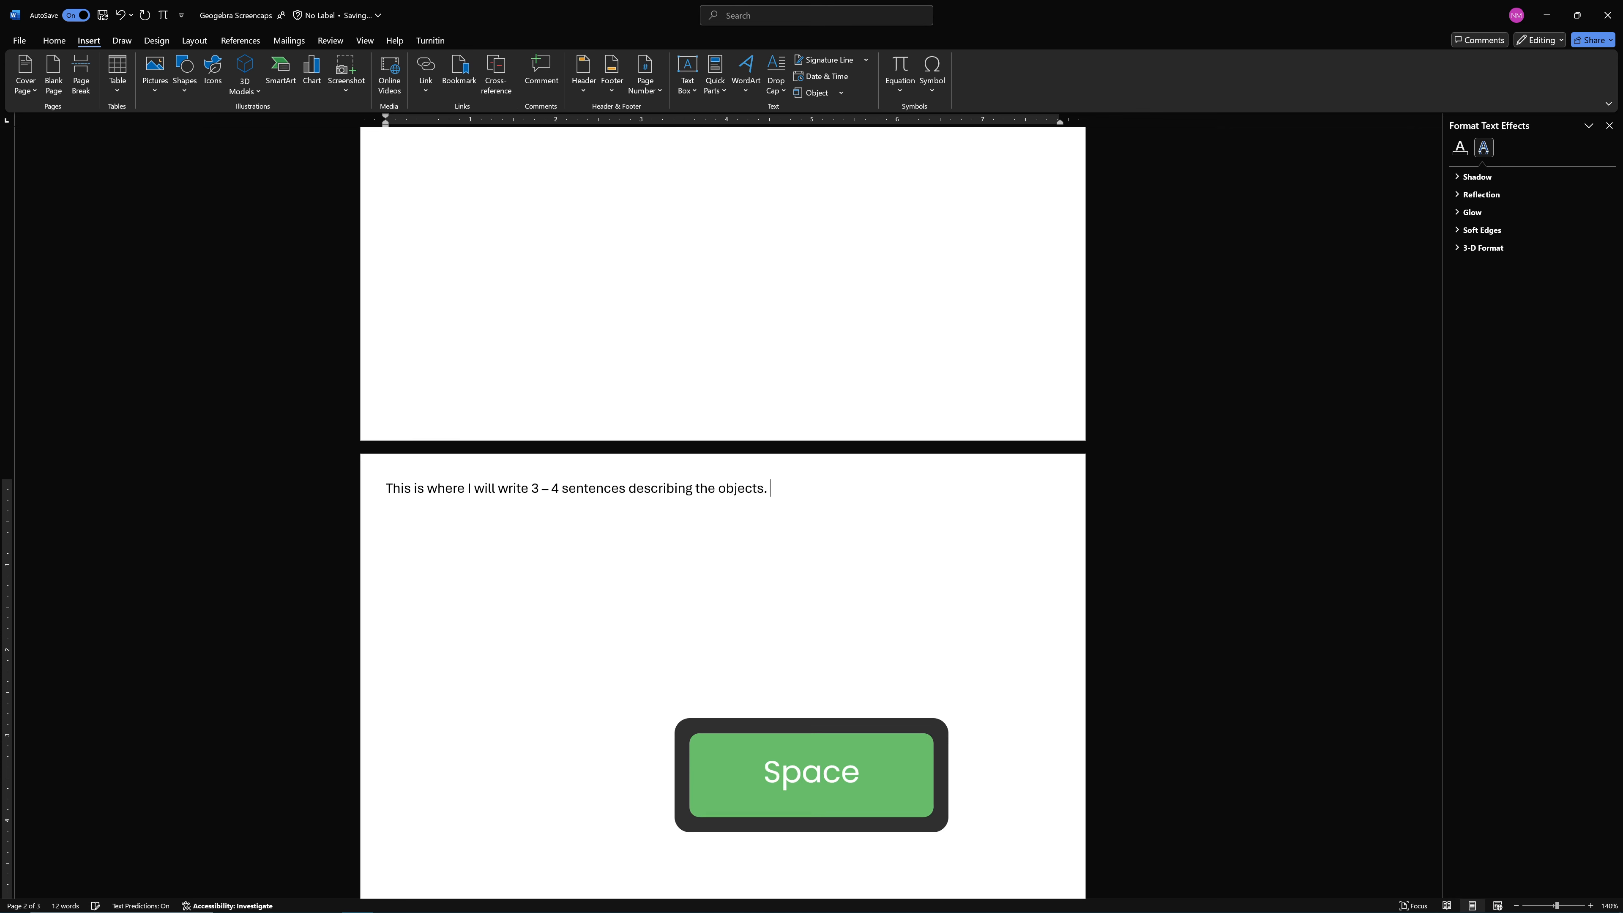
type("ects. Mayb")
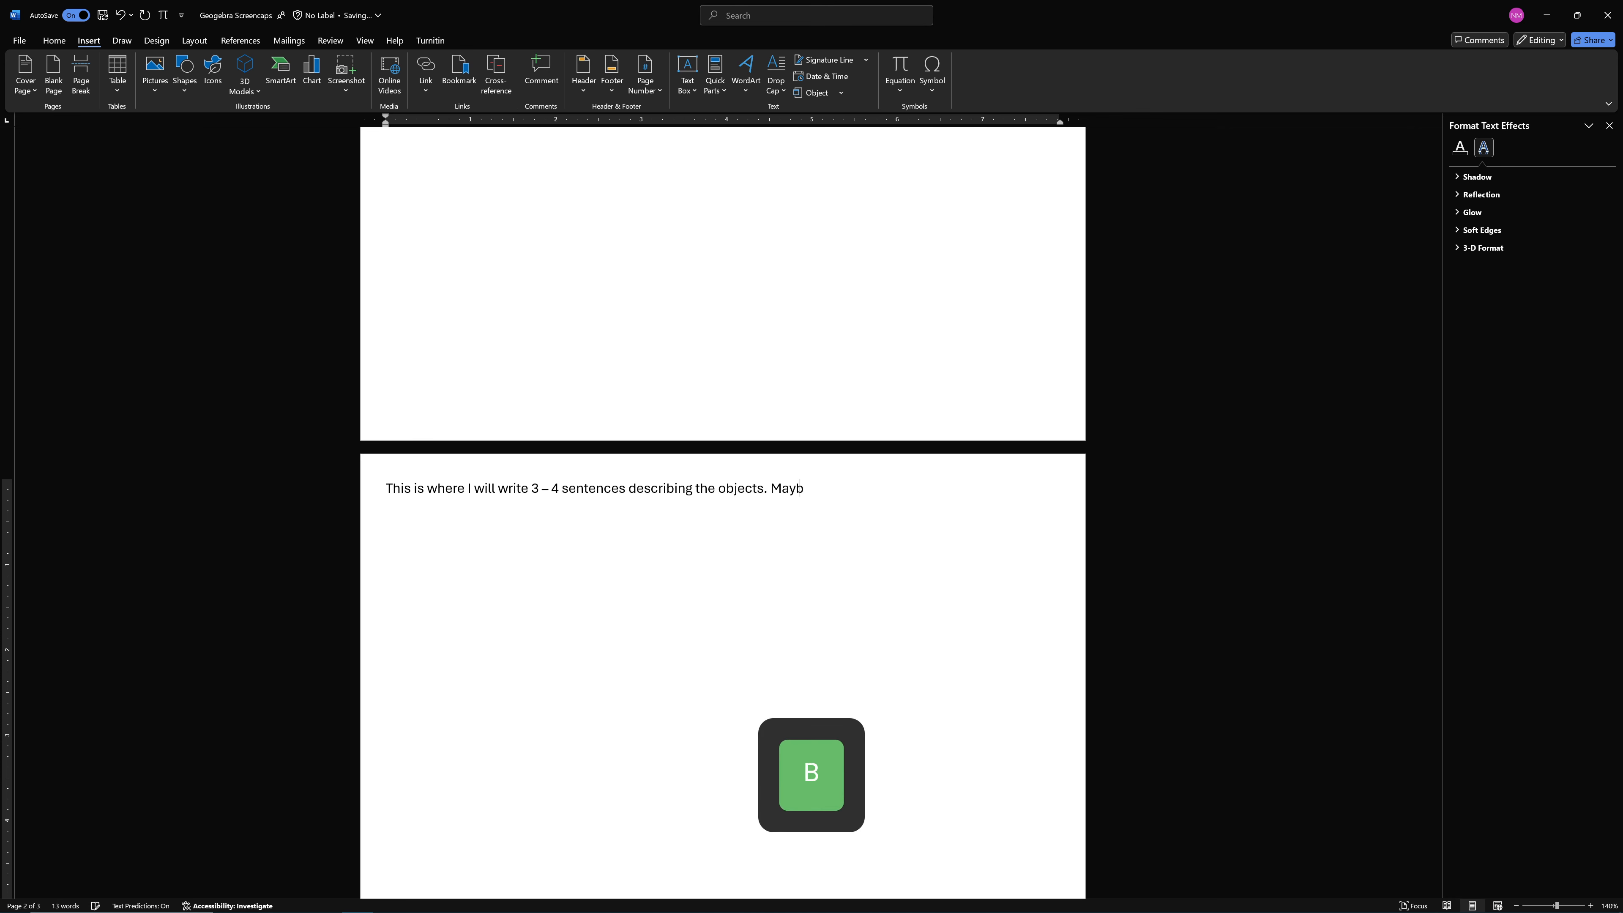
type("e the second line will be abo")
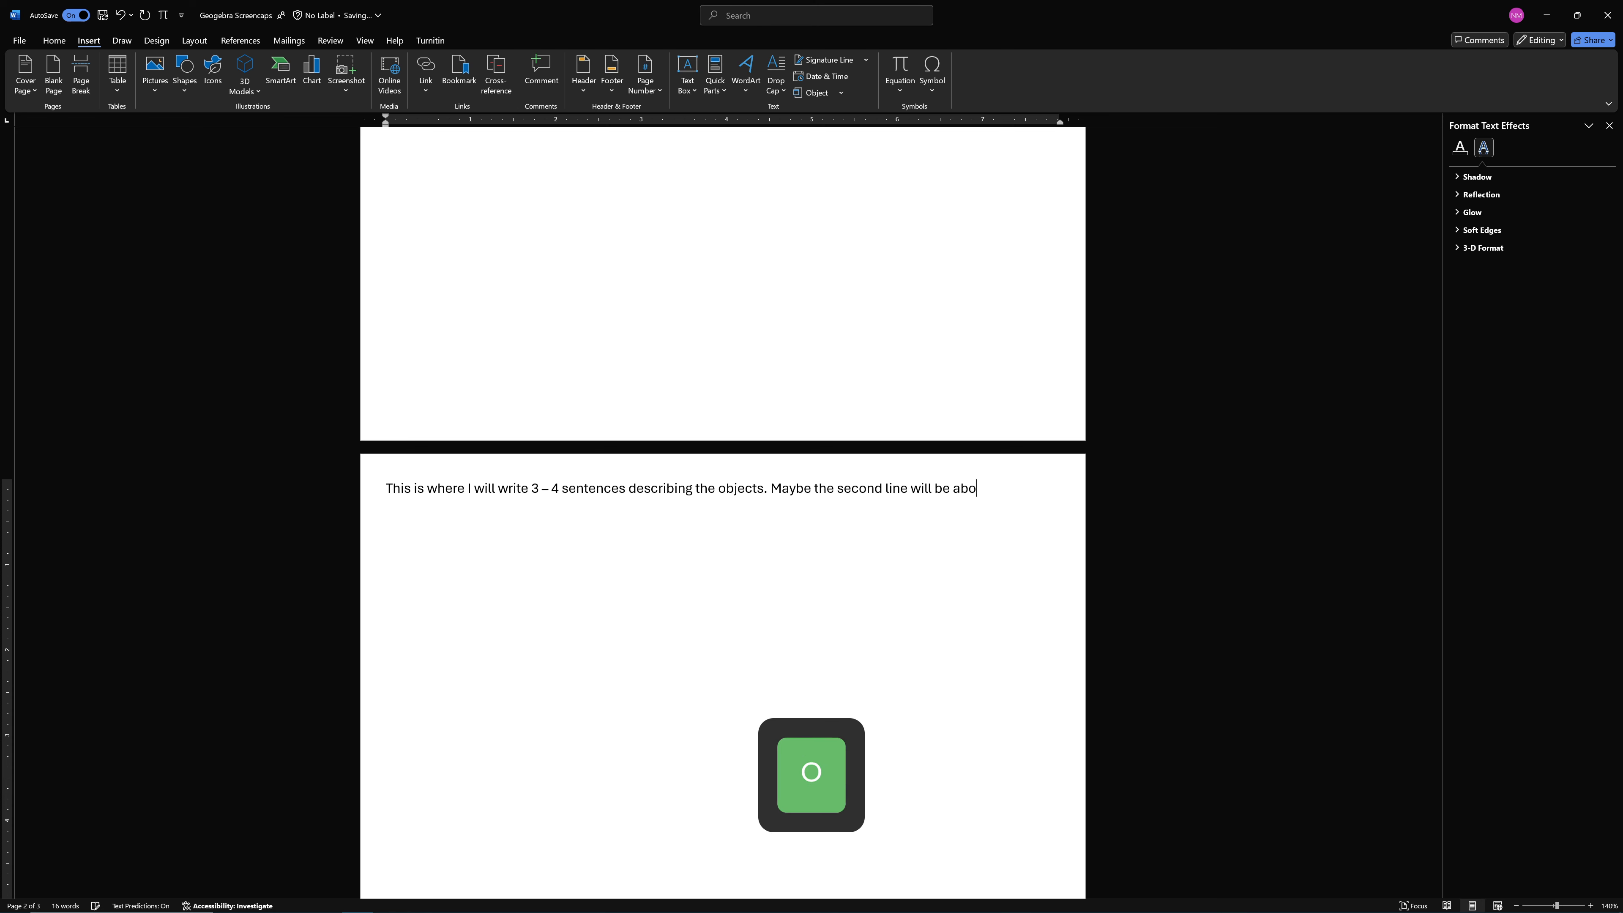
type("he line")
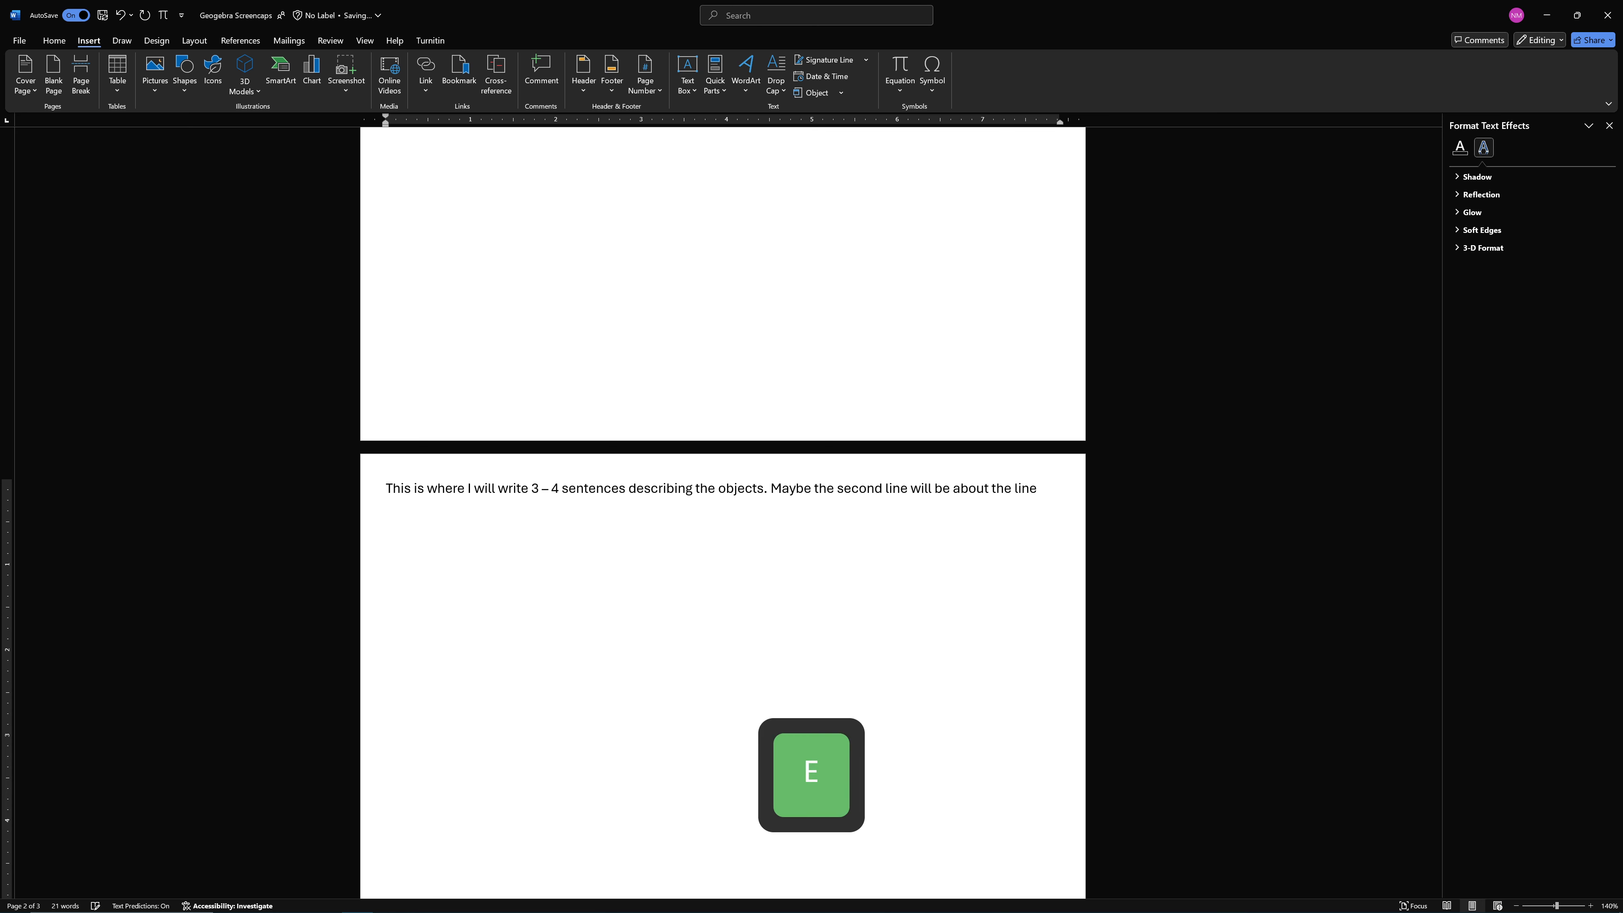
type("he ")
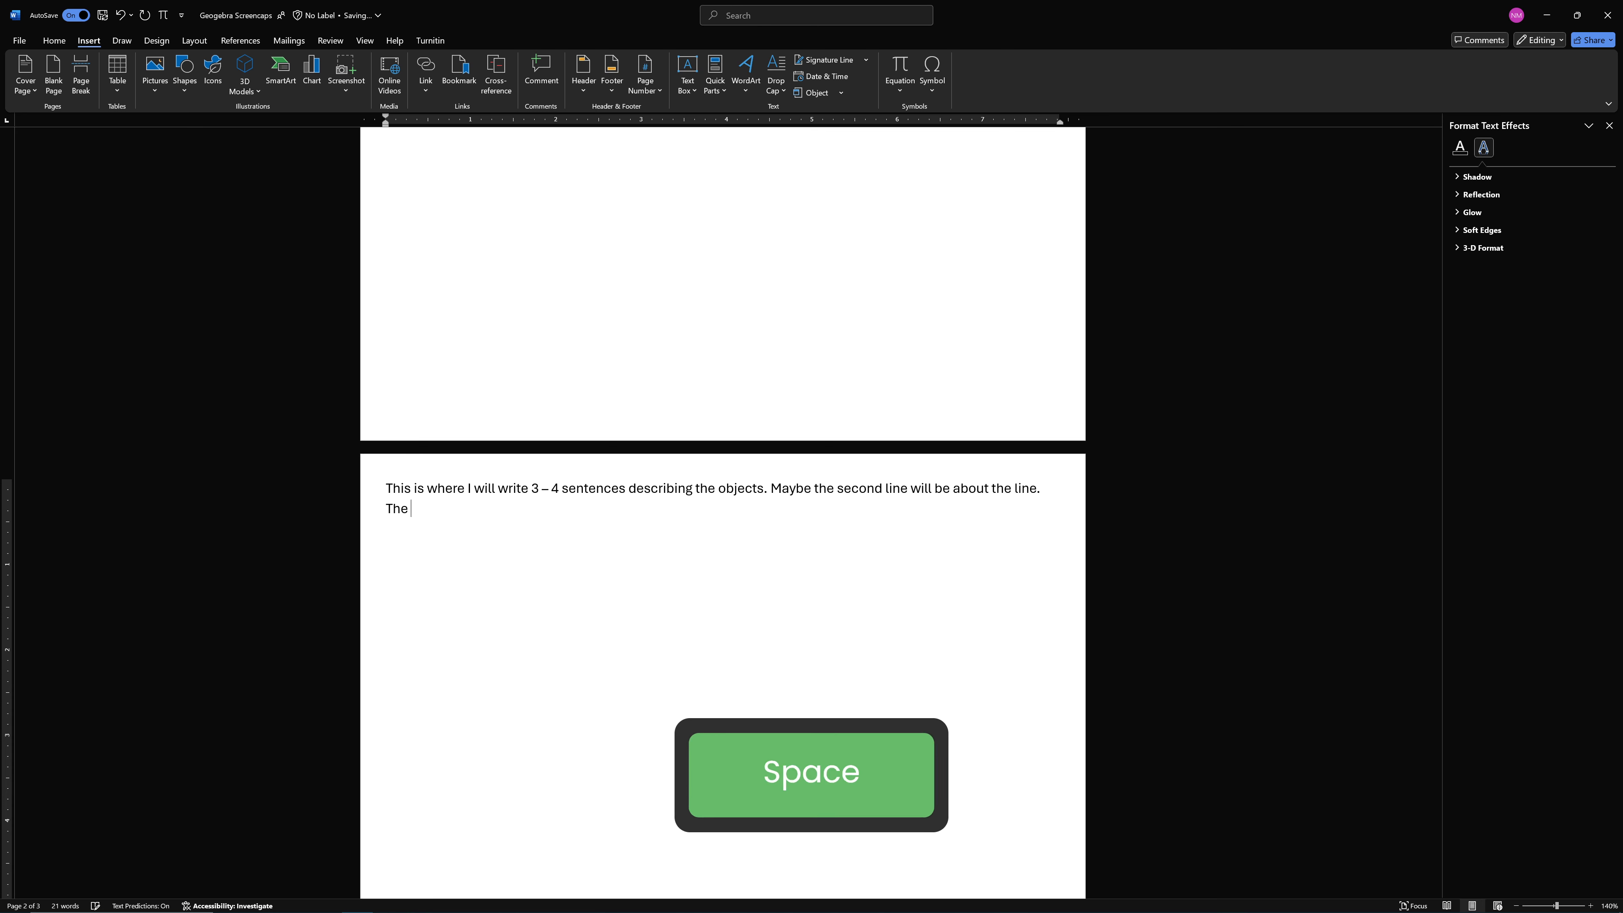
type("third line ")
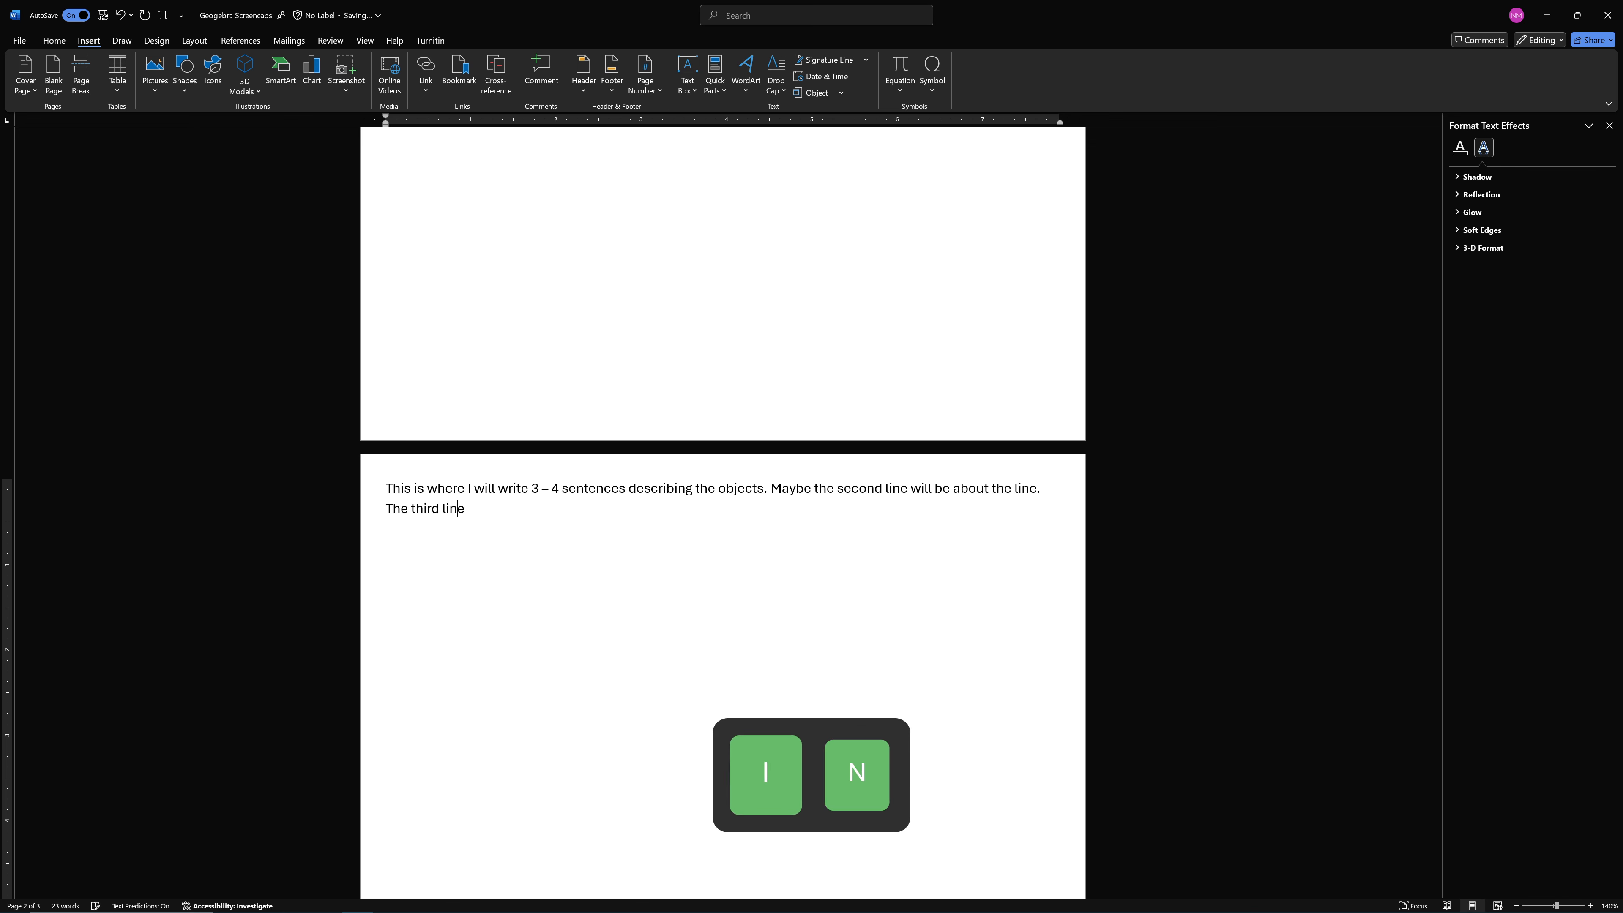
type("can be ab")
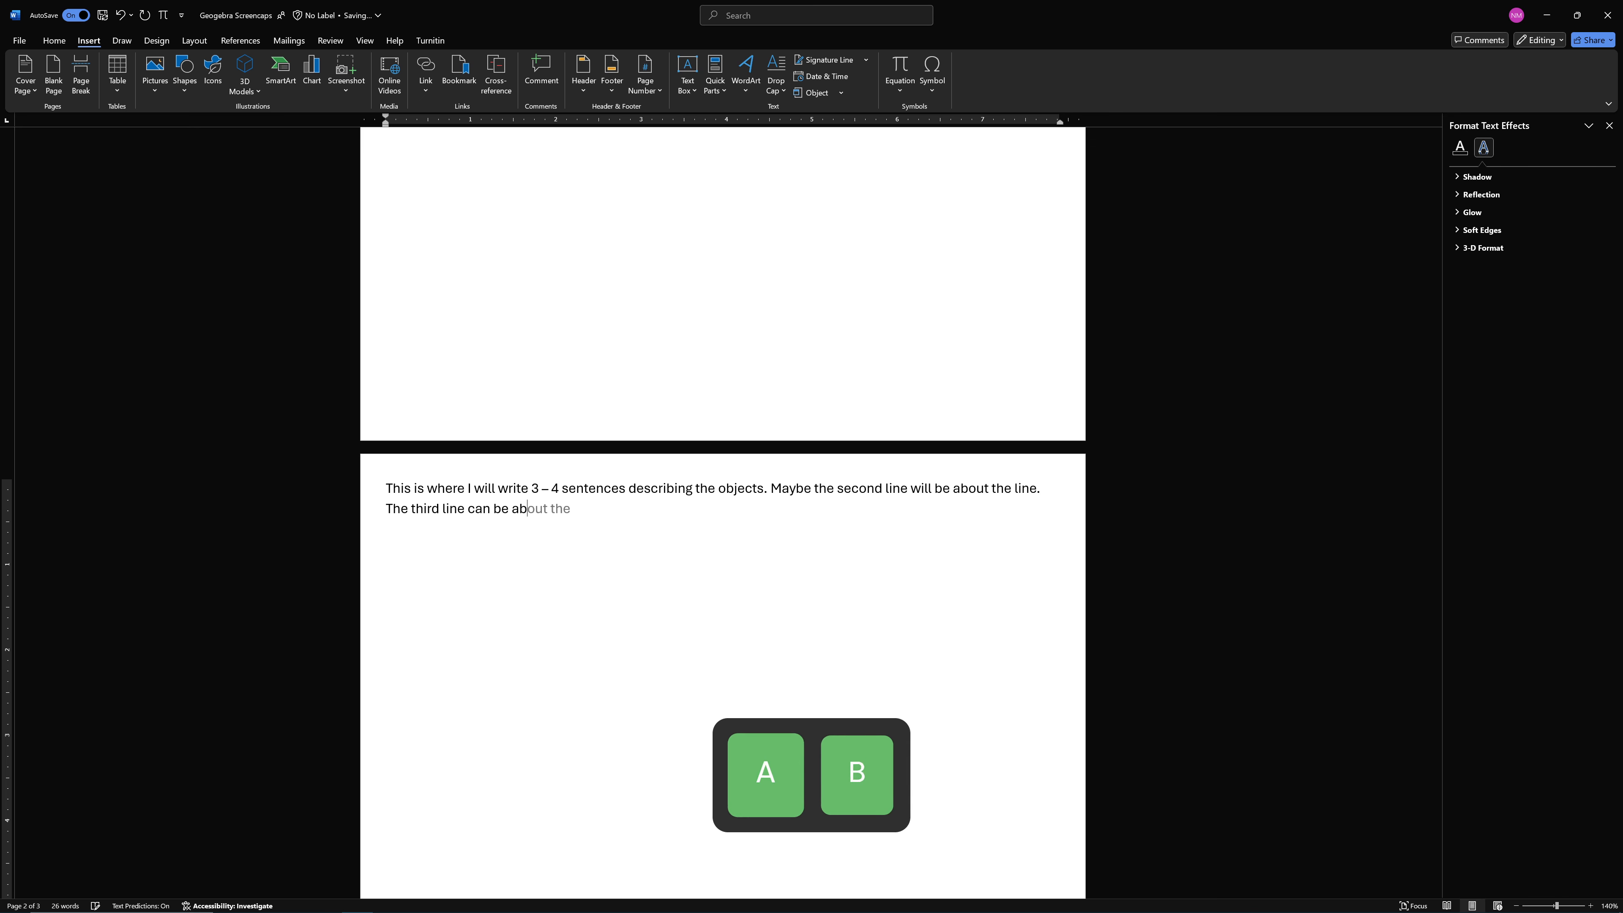
type("out the segmen")
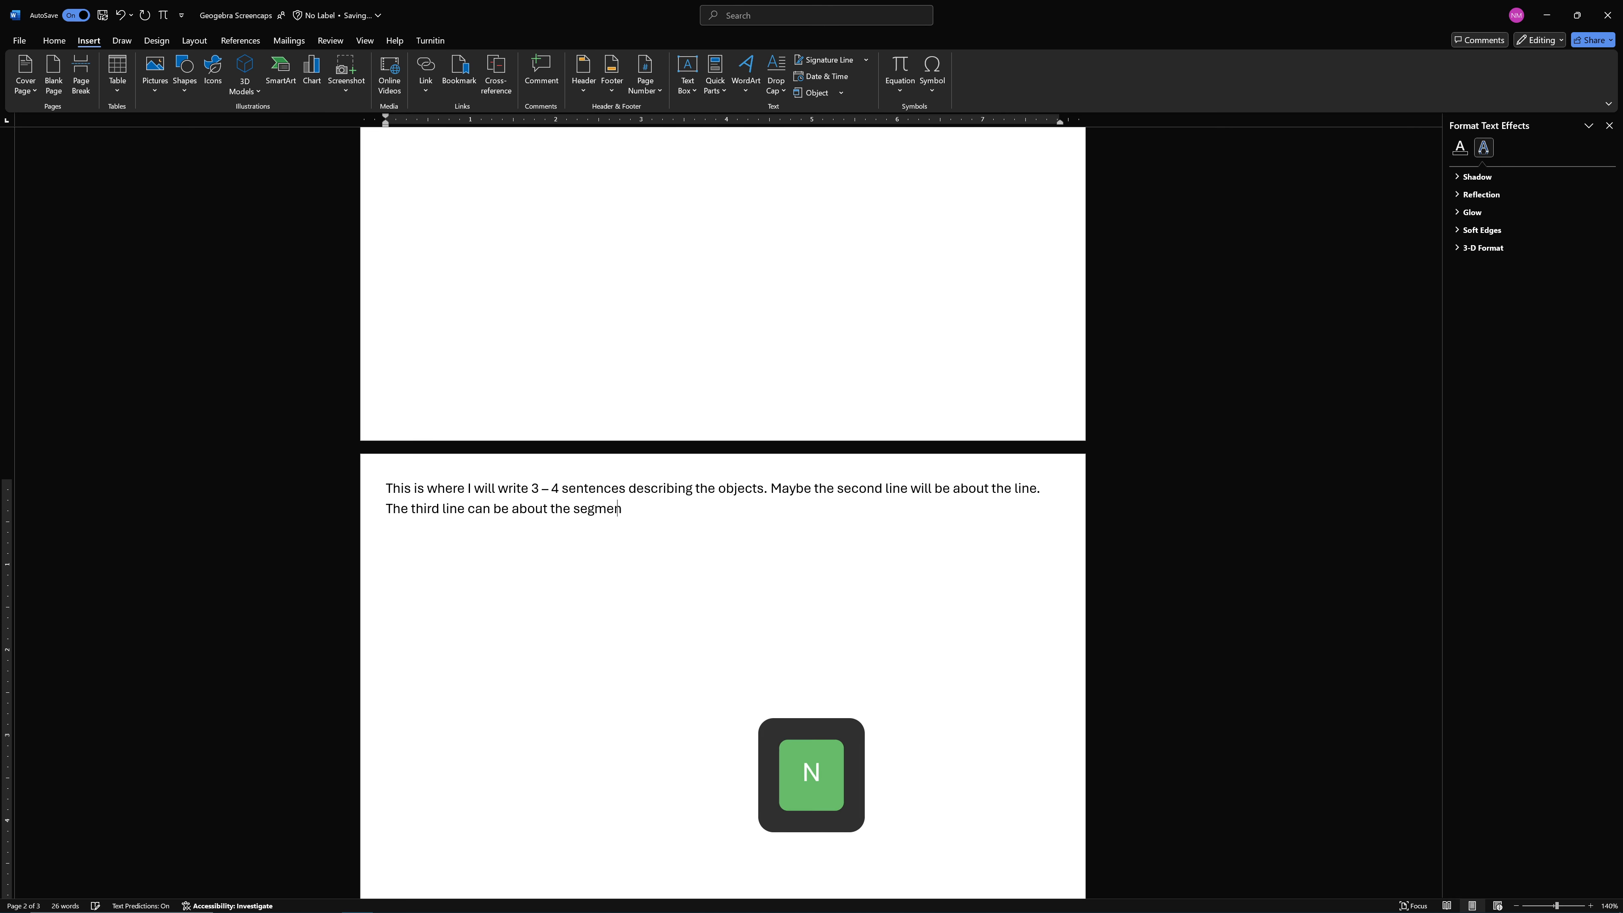
type("t, and")
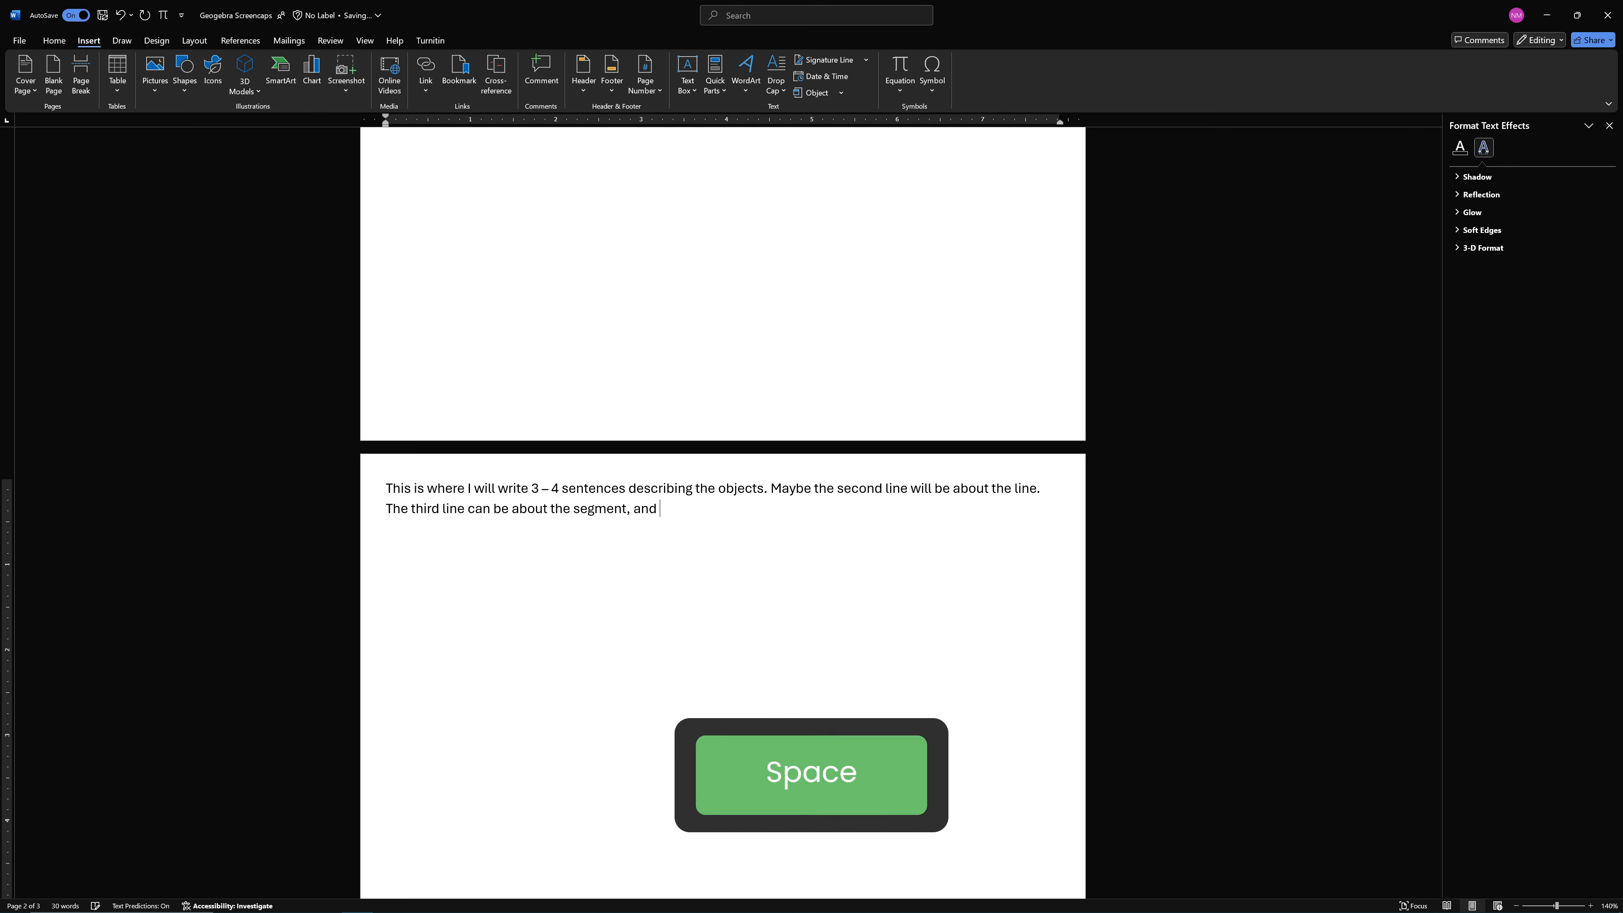
type(" also maybe")
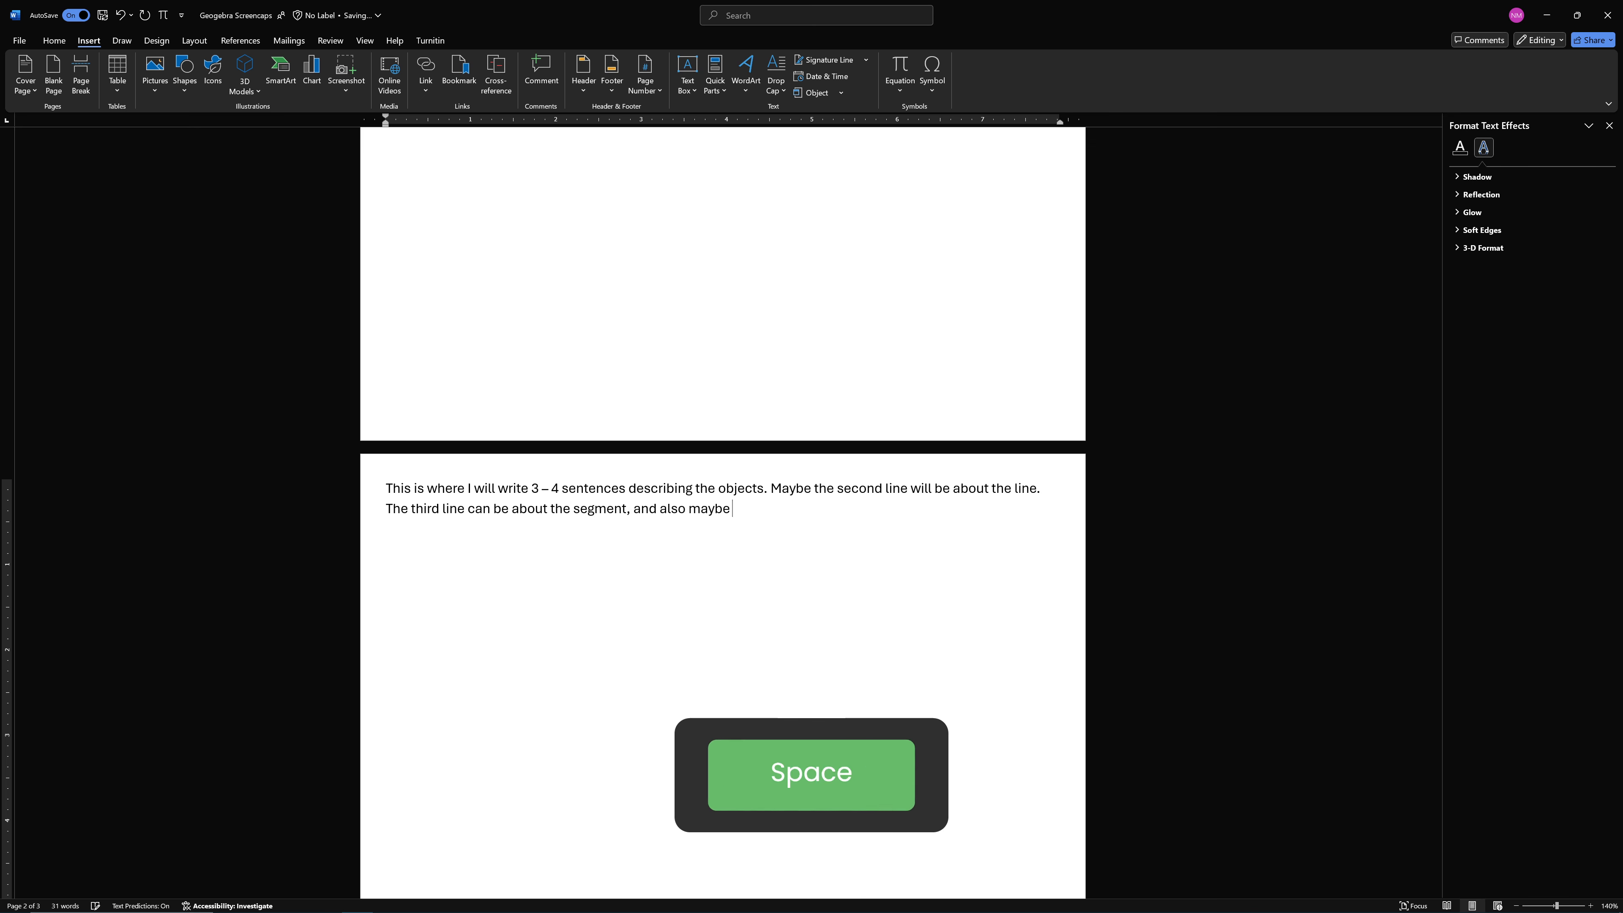
type(" a")
Finish the third sentence with "also maybe I can squeeze information about a ray in the third sentence as well"
key("BackSpace")
type("I can s")
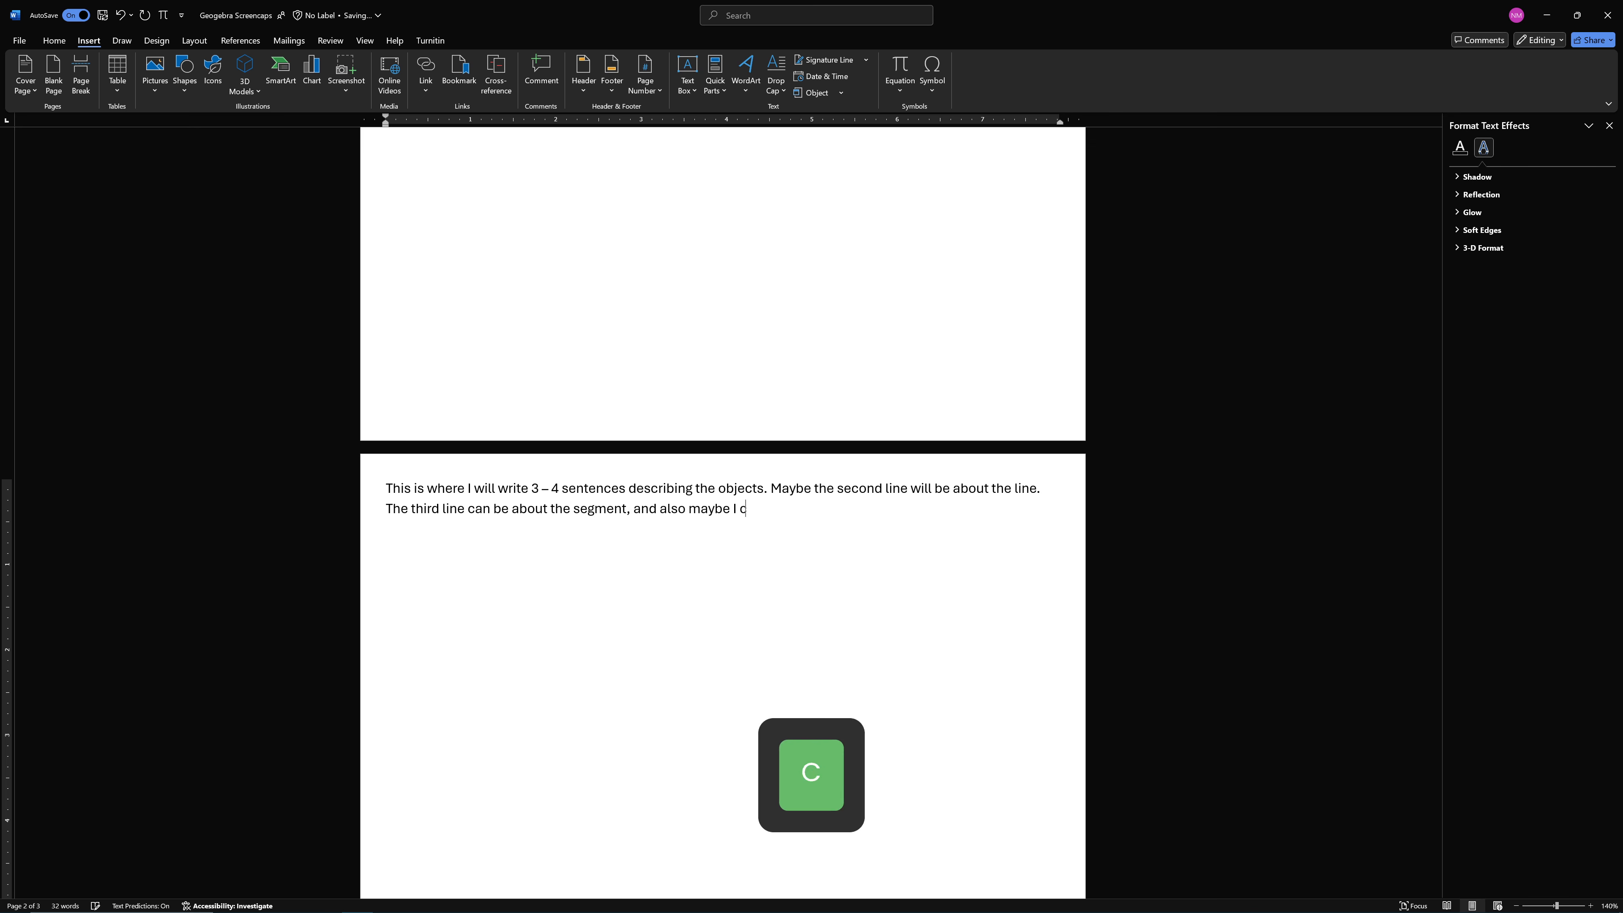
type("ez")
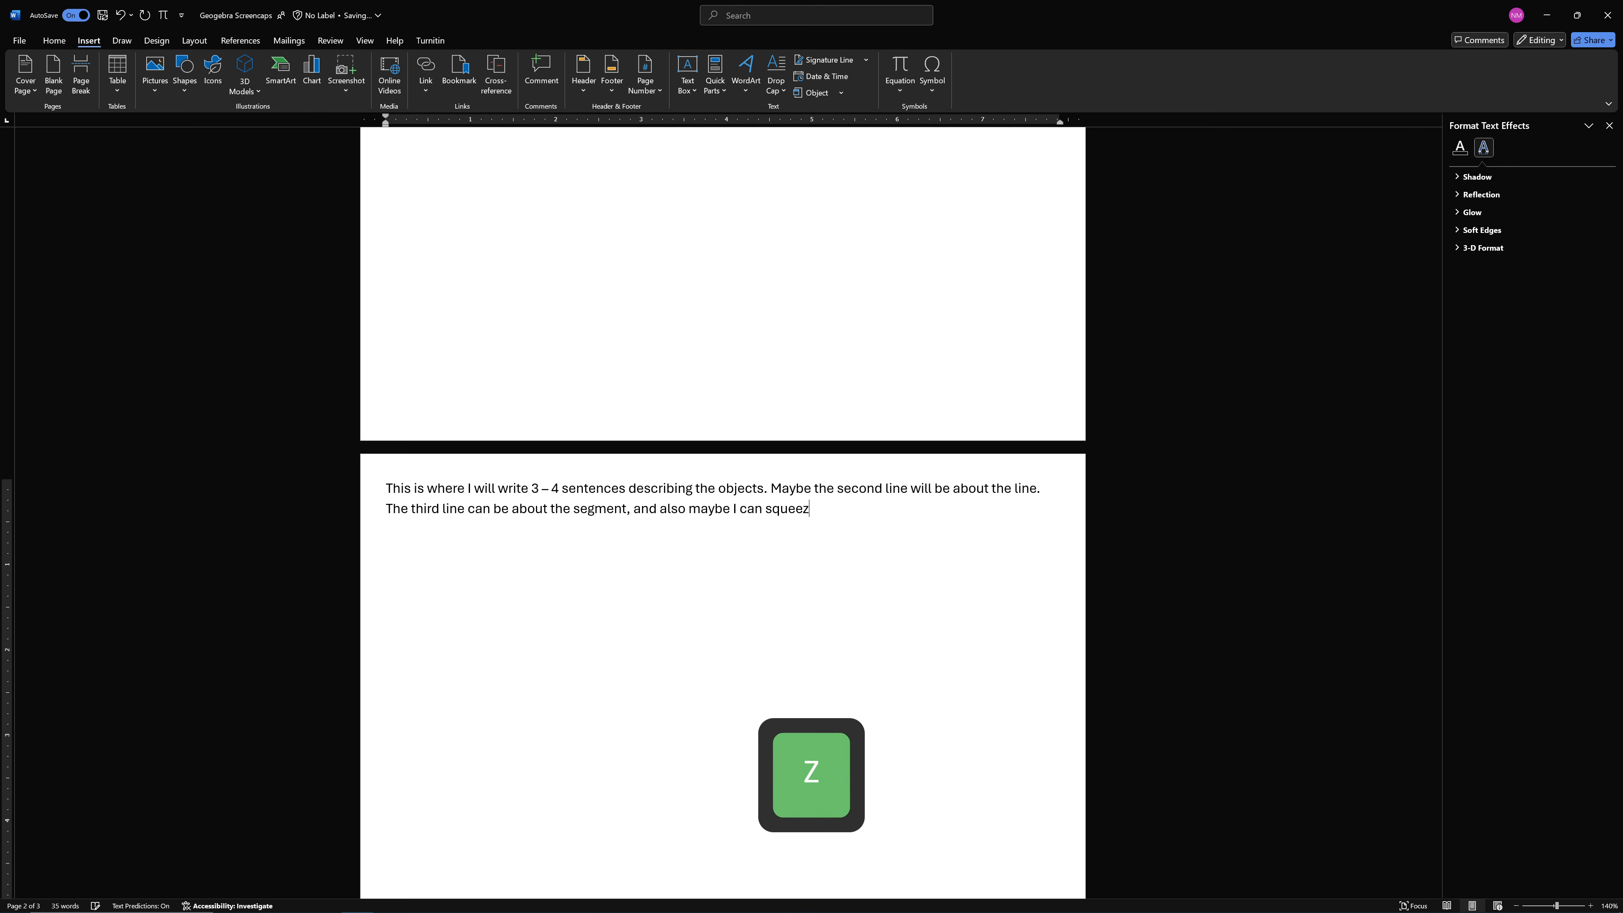
type("e information abo")
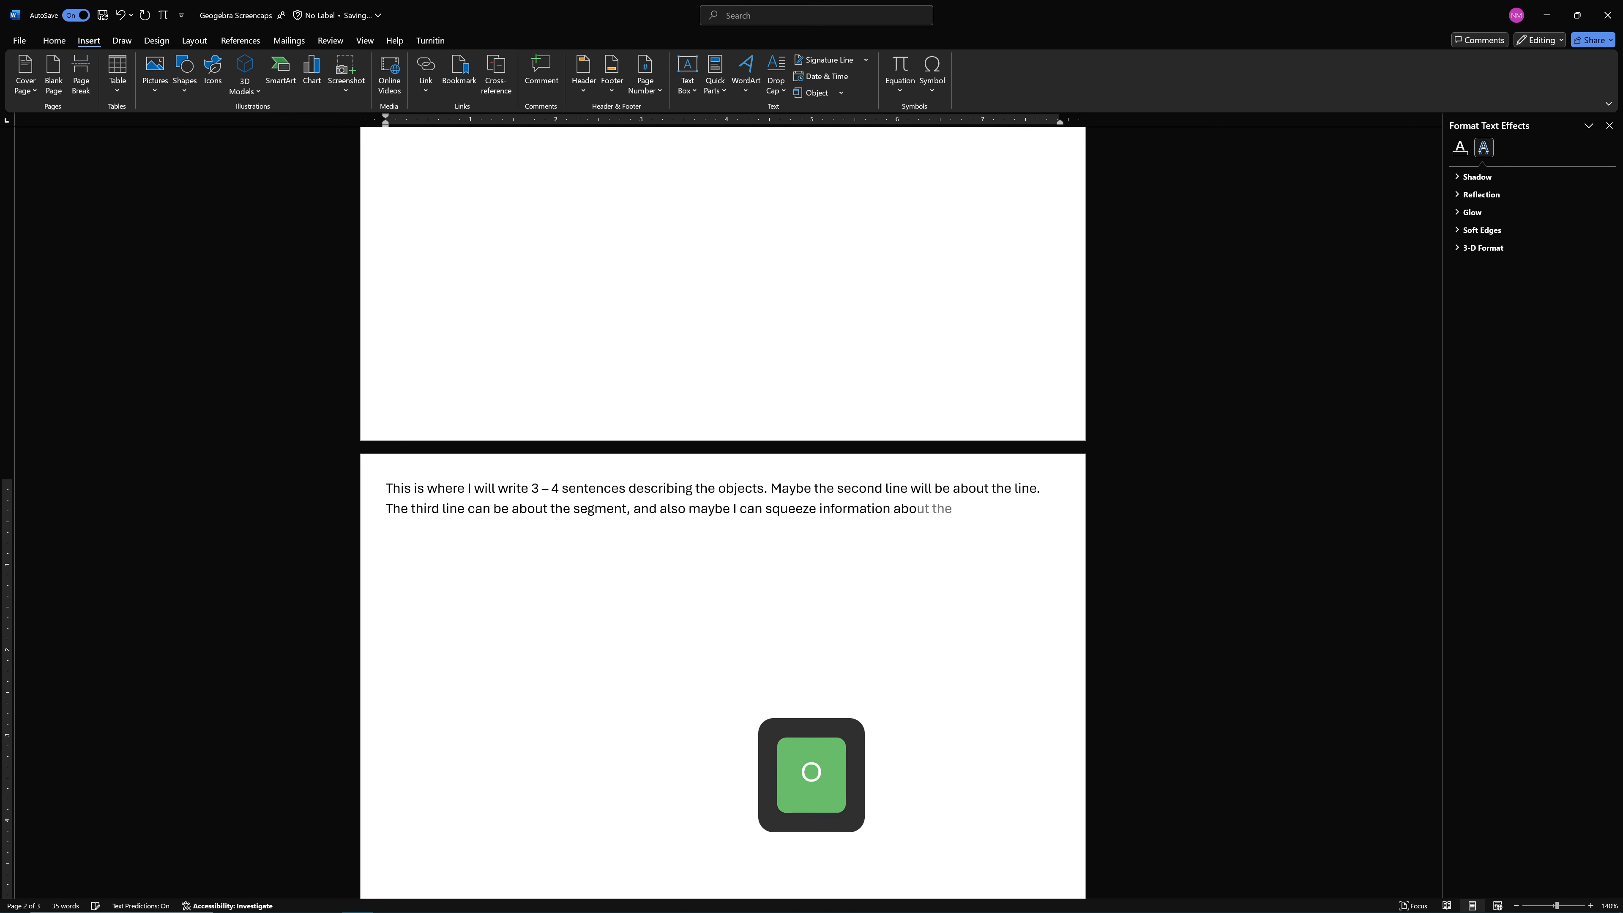
type("ut a ray in the ")
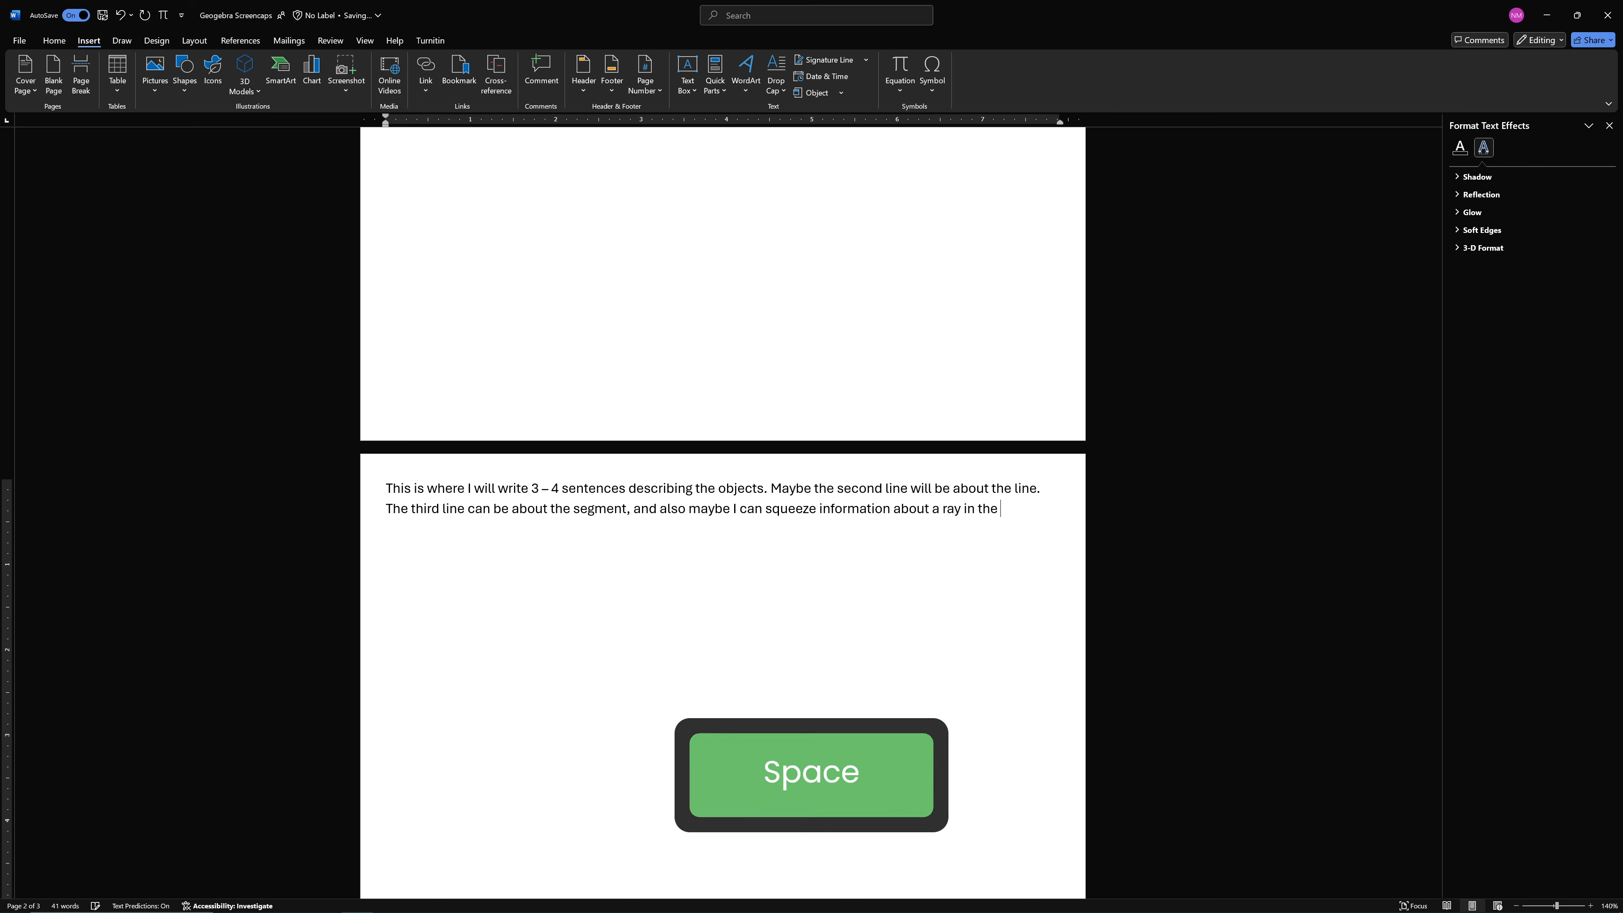
type("third senten")
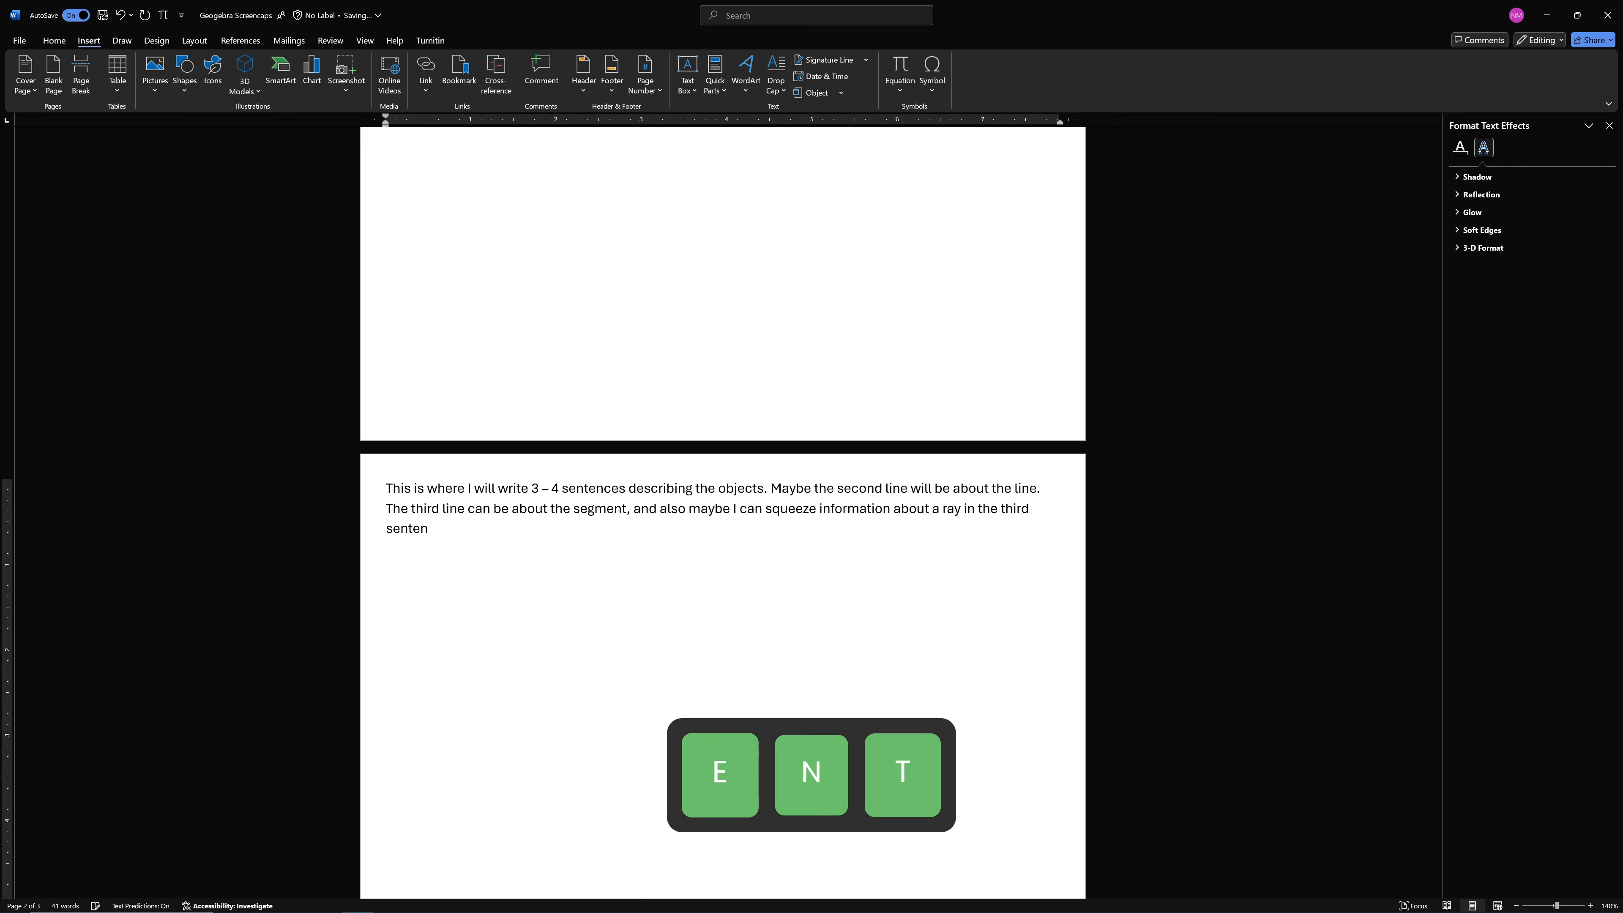
type("ce as well. L")
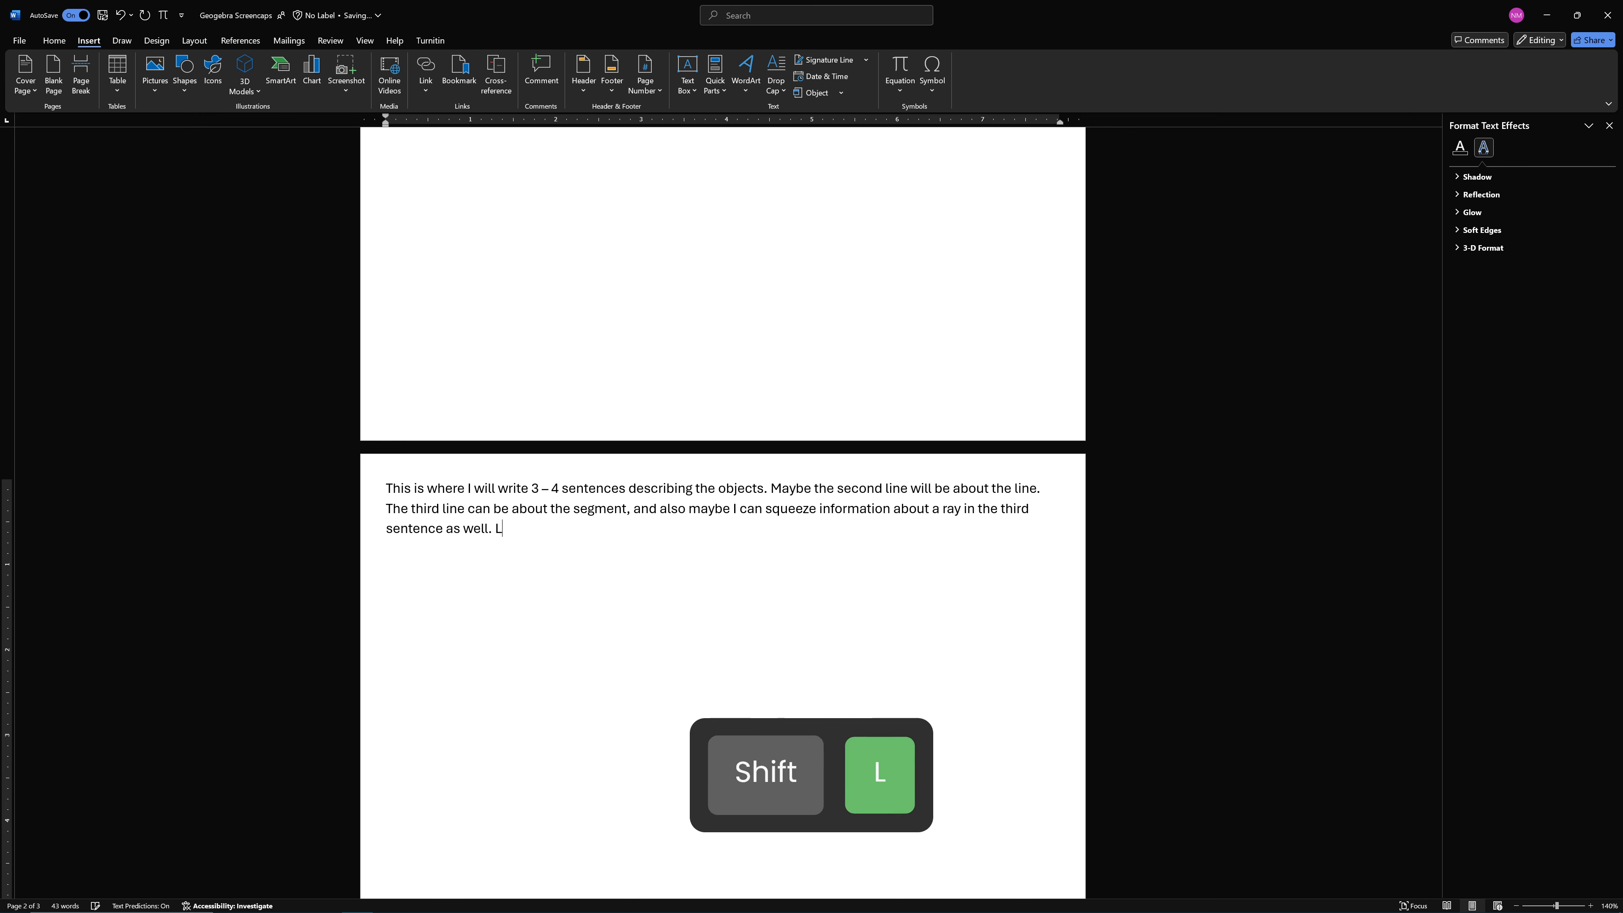
type("astly, the fourth s")
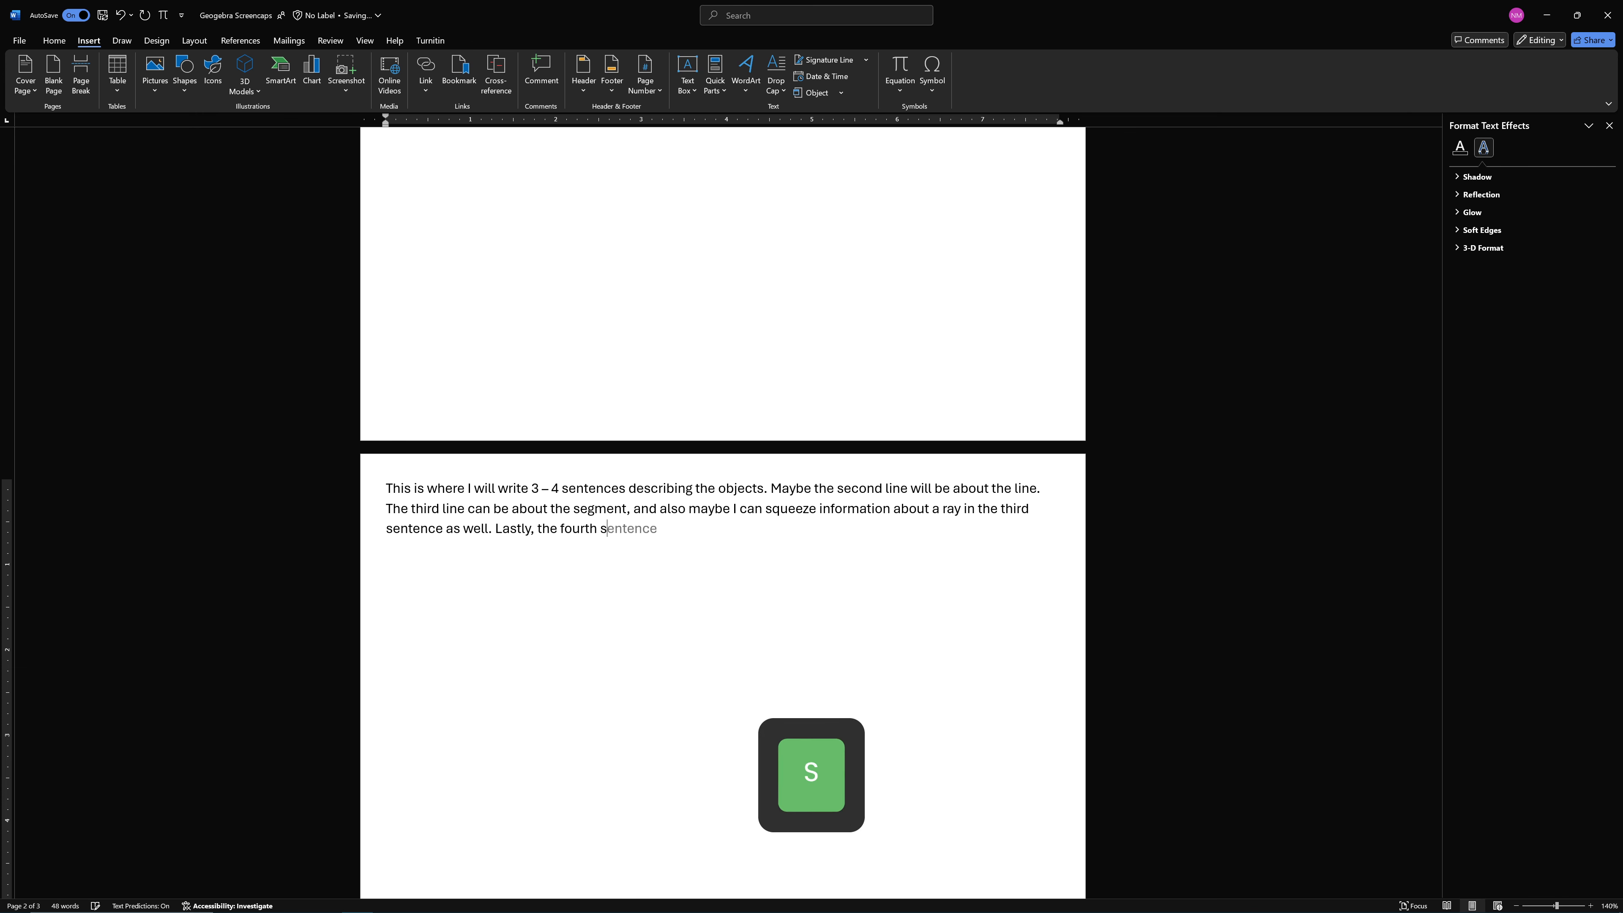
Add the closing sentence "Lastly, the fourth sentence can be about the differences between these objects."
key("Tab")
type("can")
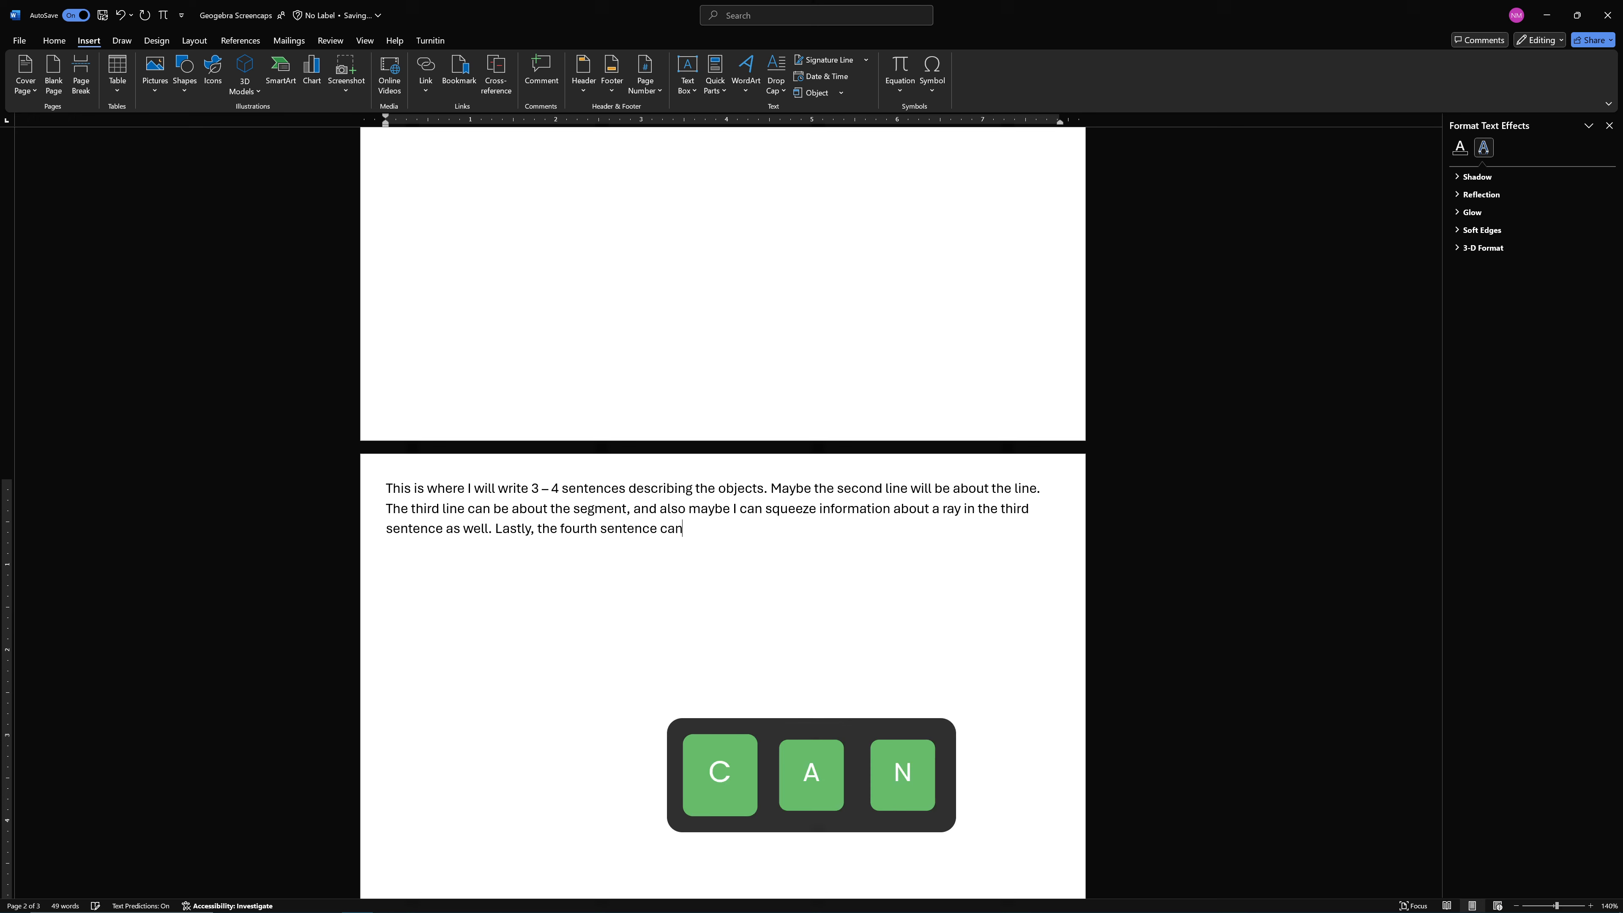
type(" be about the diff")
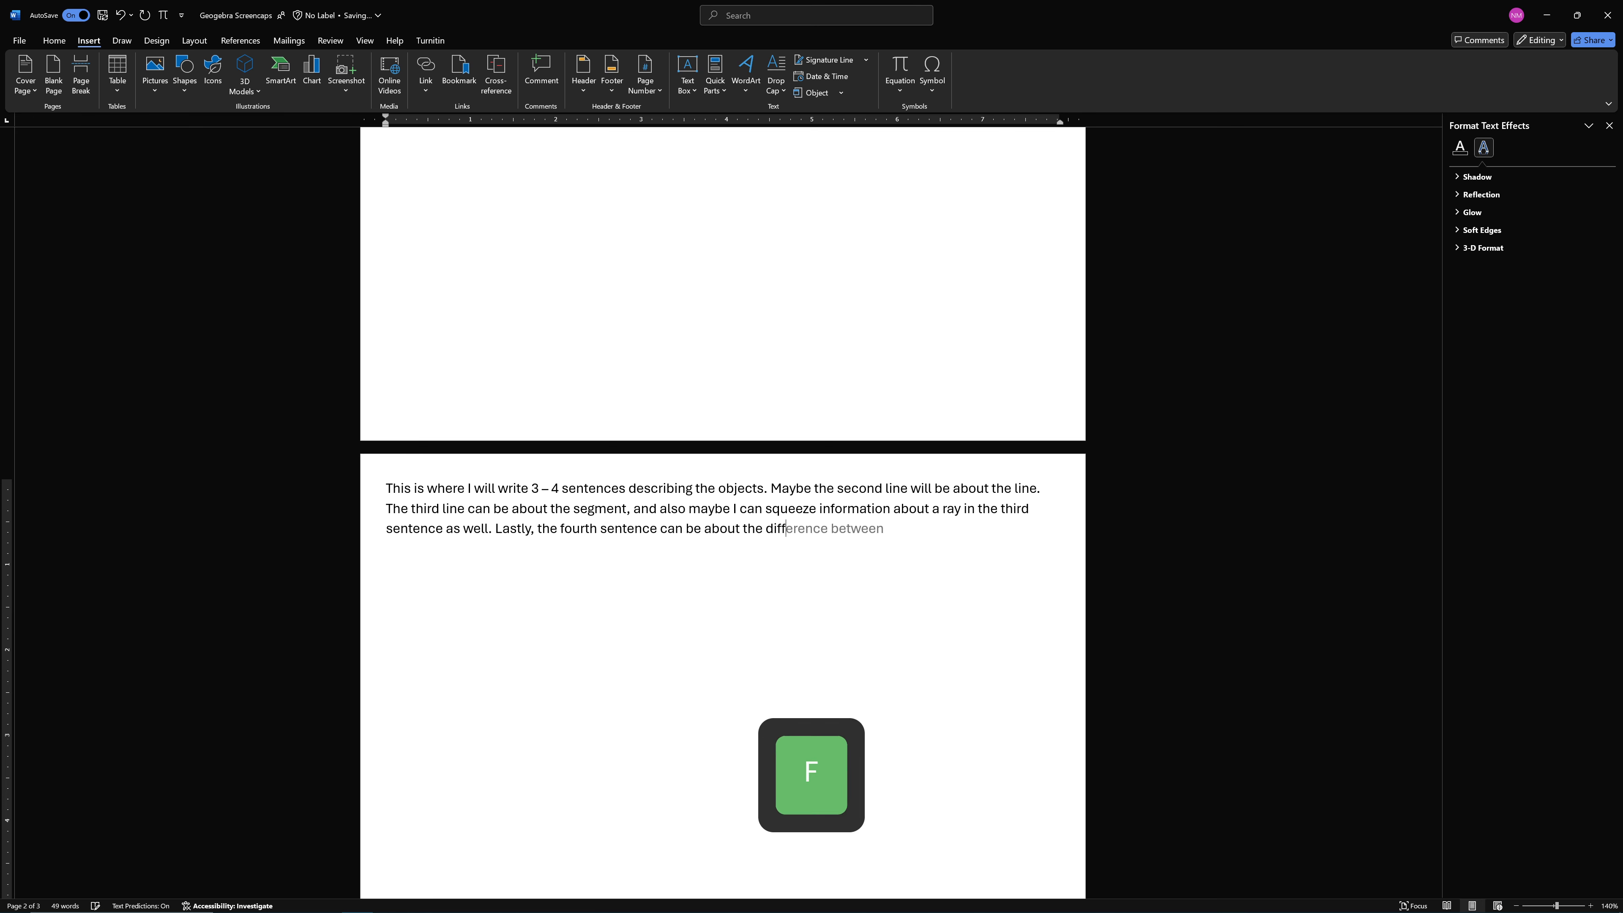
type("erences between th")
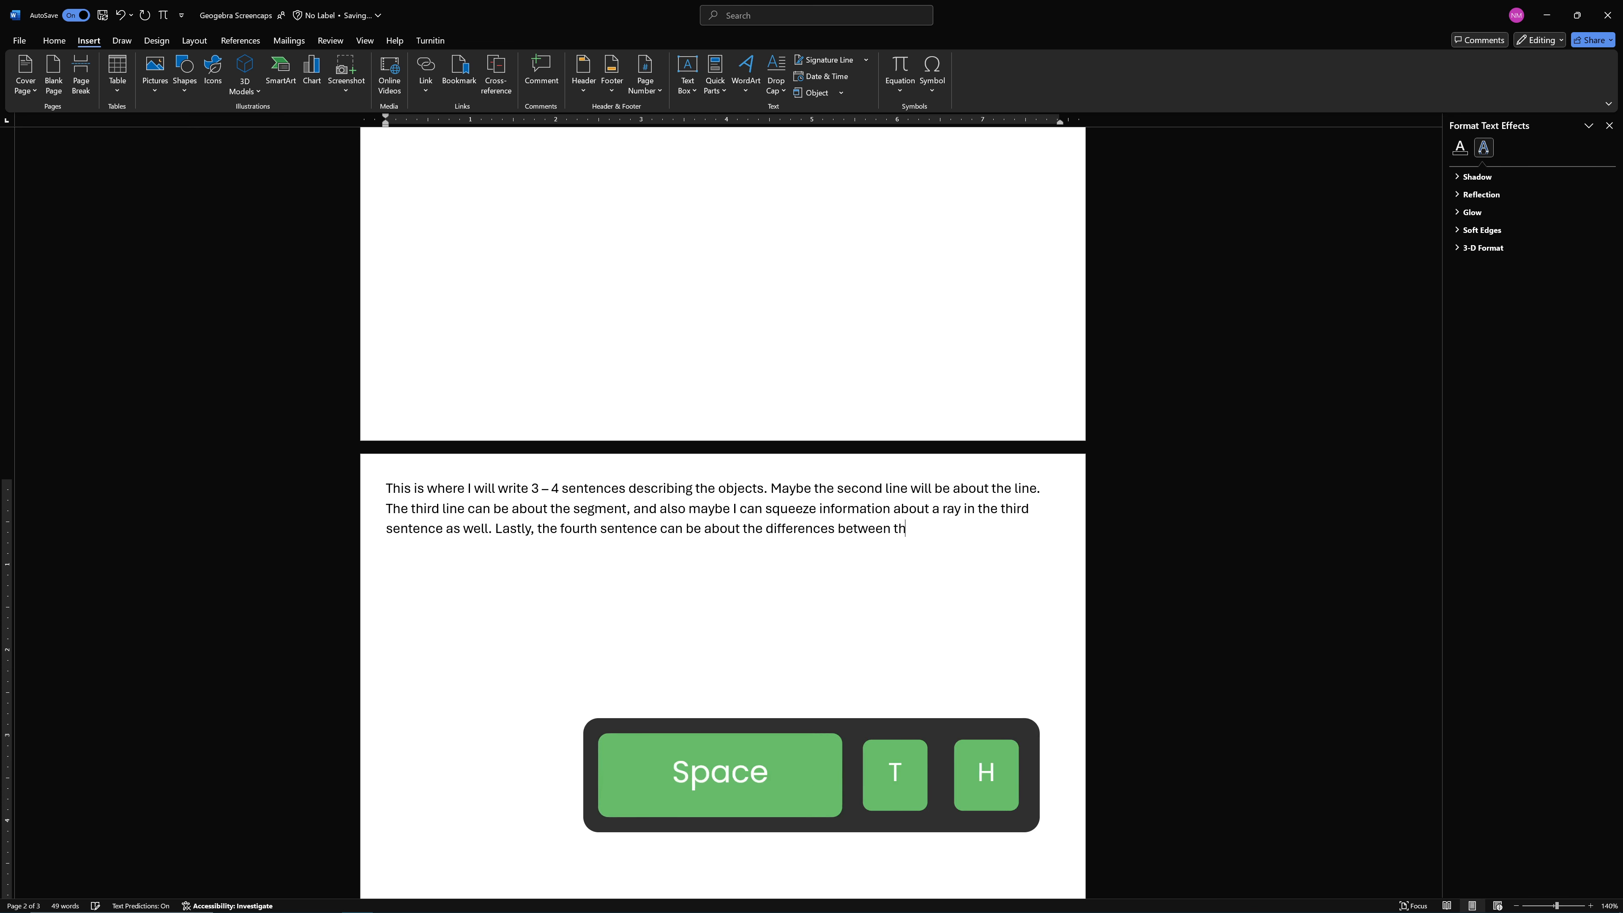
type("ese objects.")
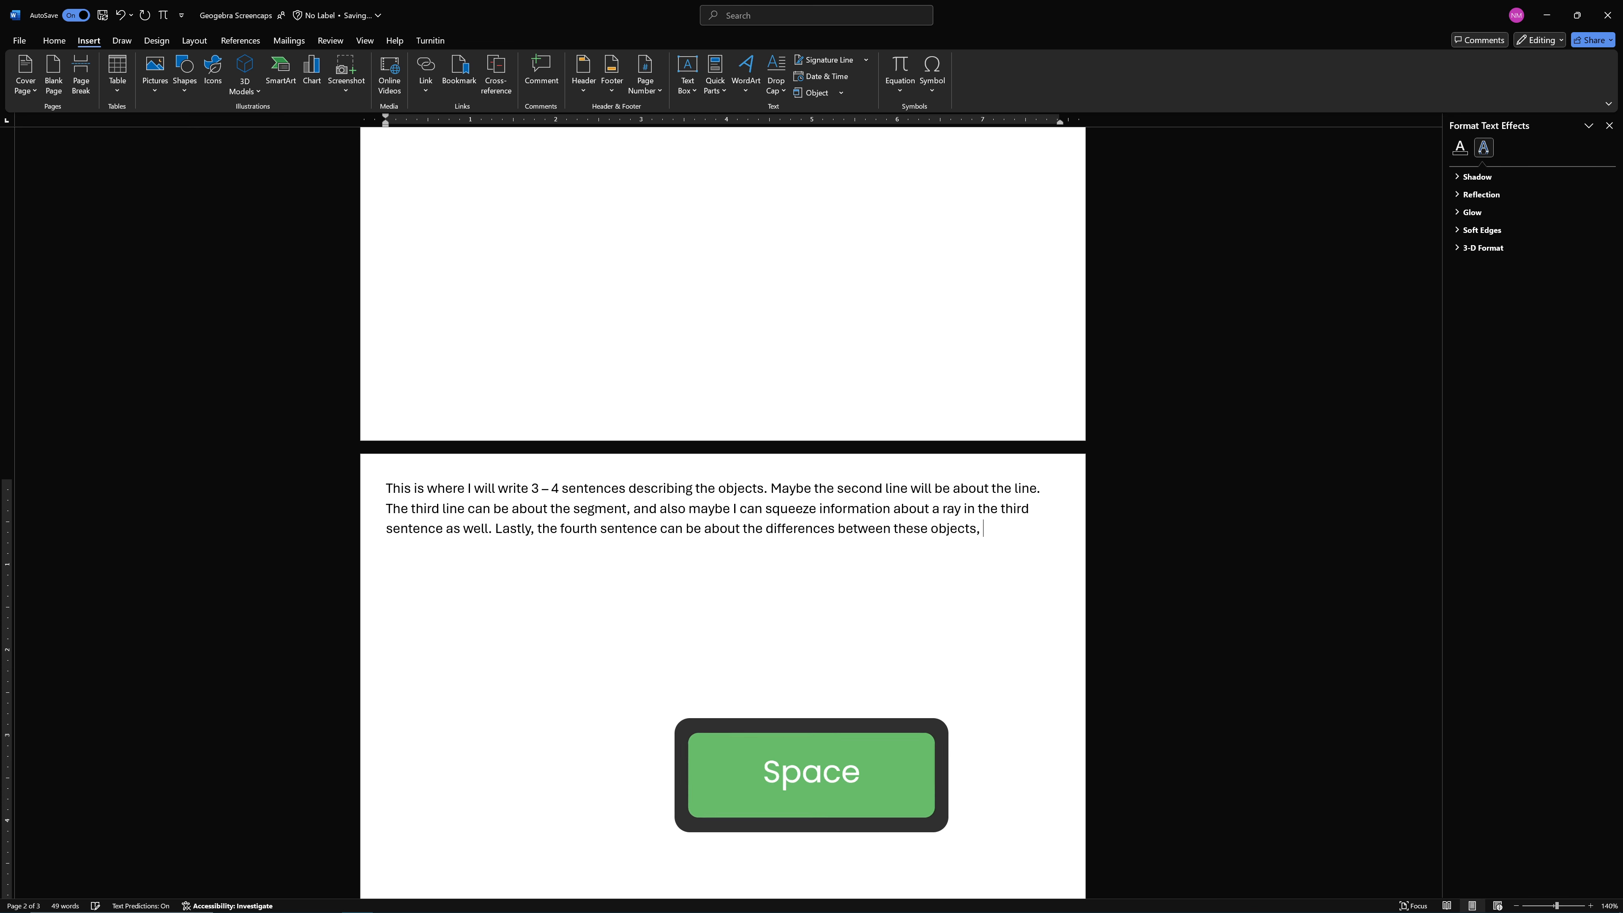
key("BackSpace")
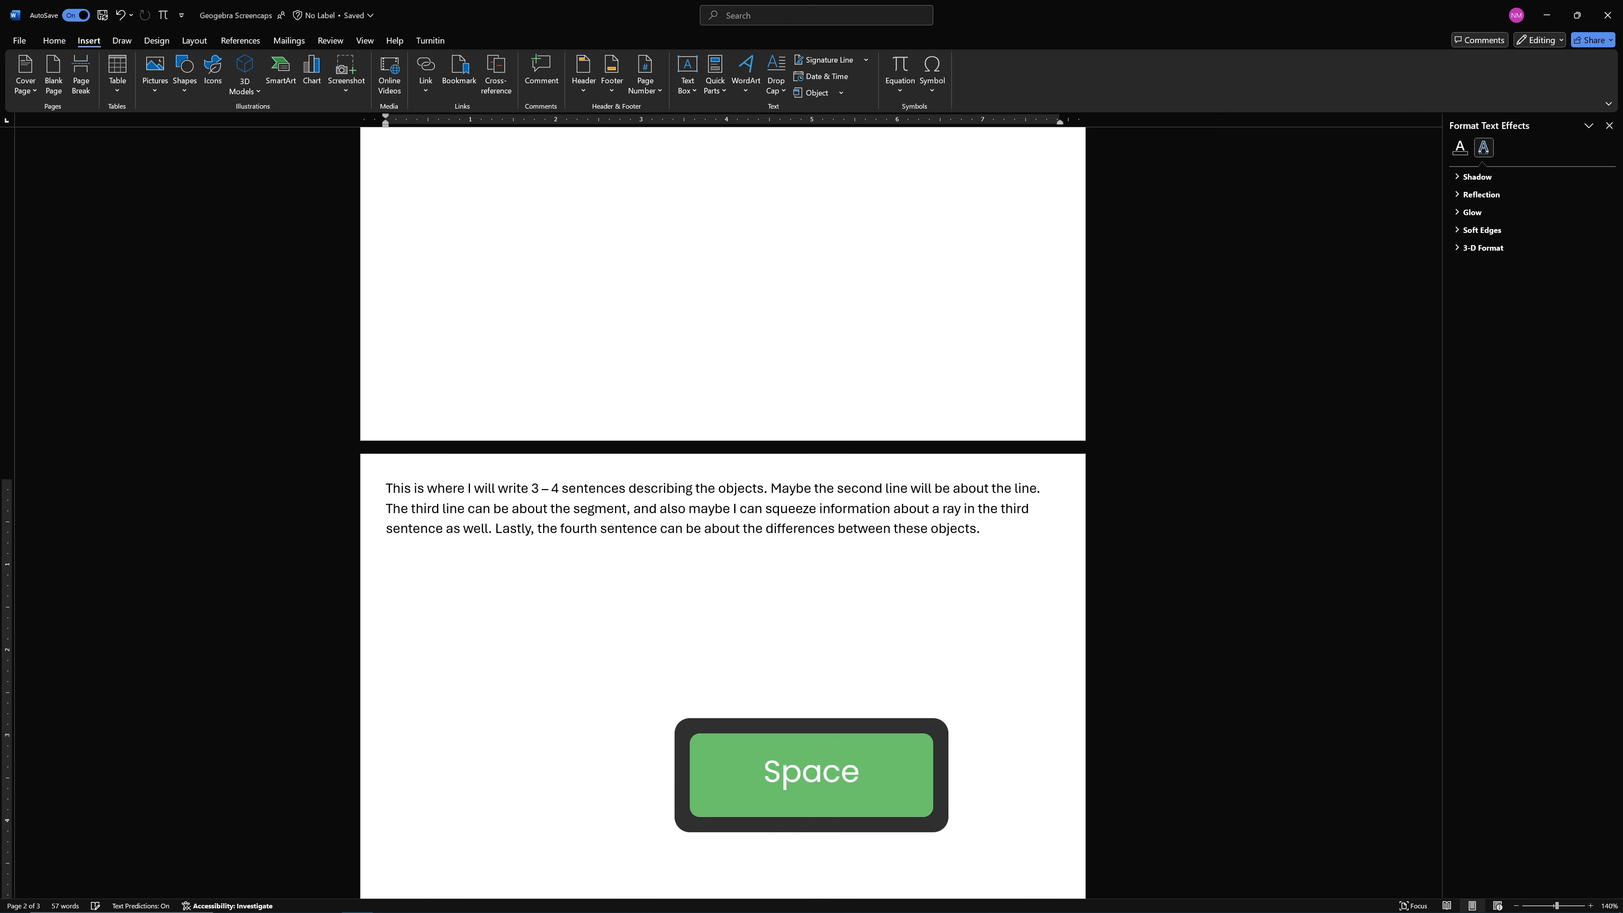
Delete the line picture from the first page and the whole sample paragraph from the page below it
scroll(927, 548, "up", 10)
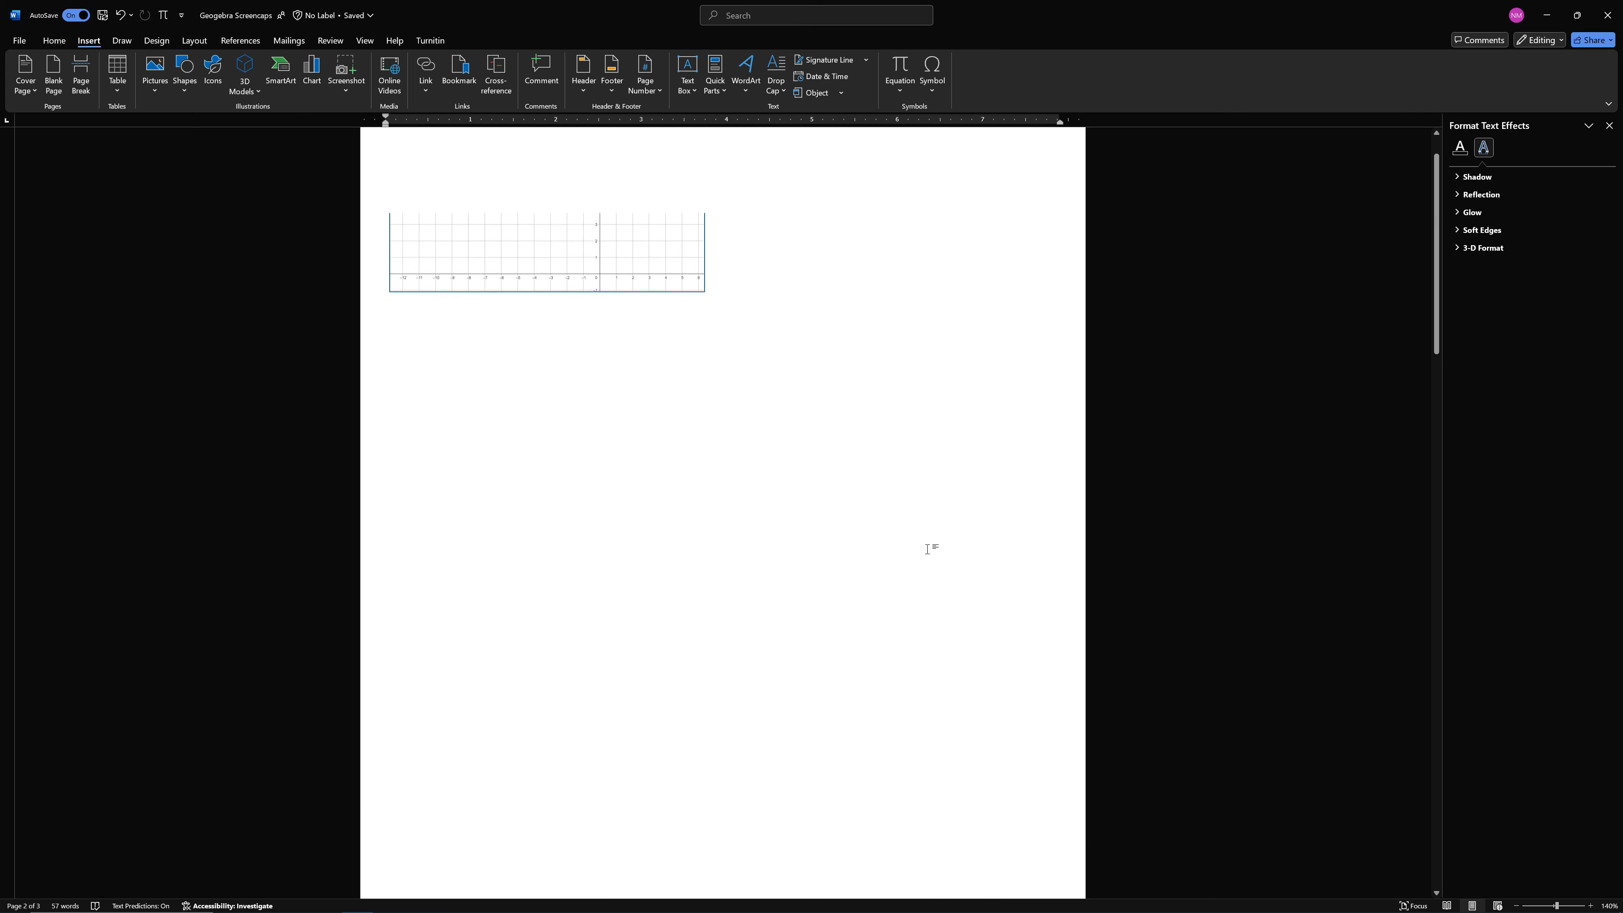
left_click(562, 308)
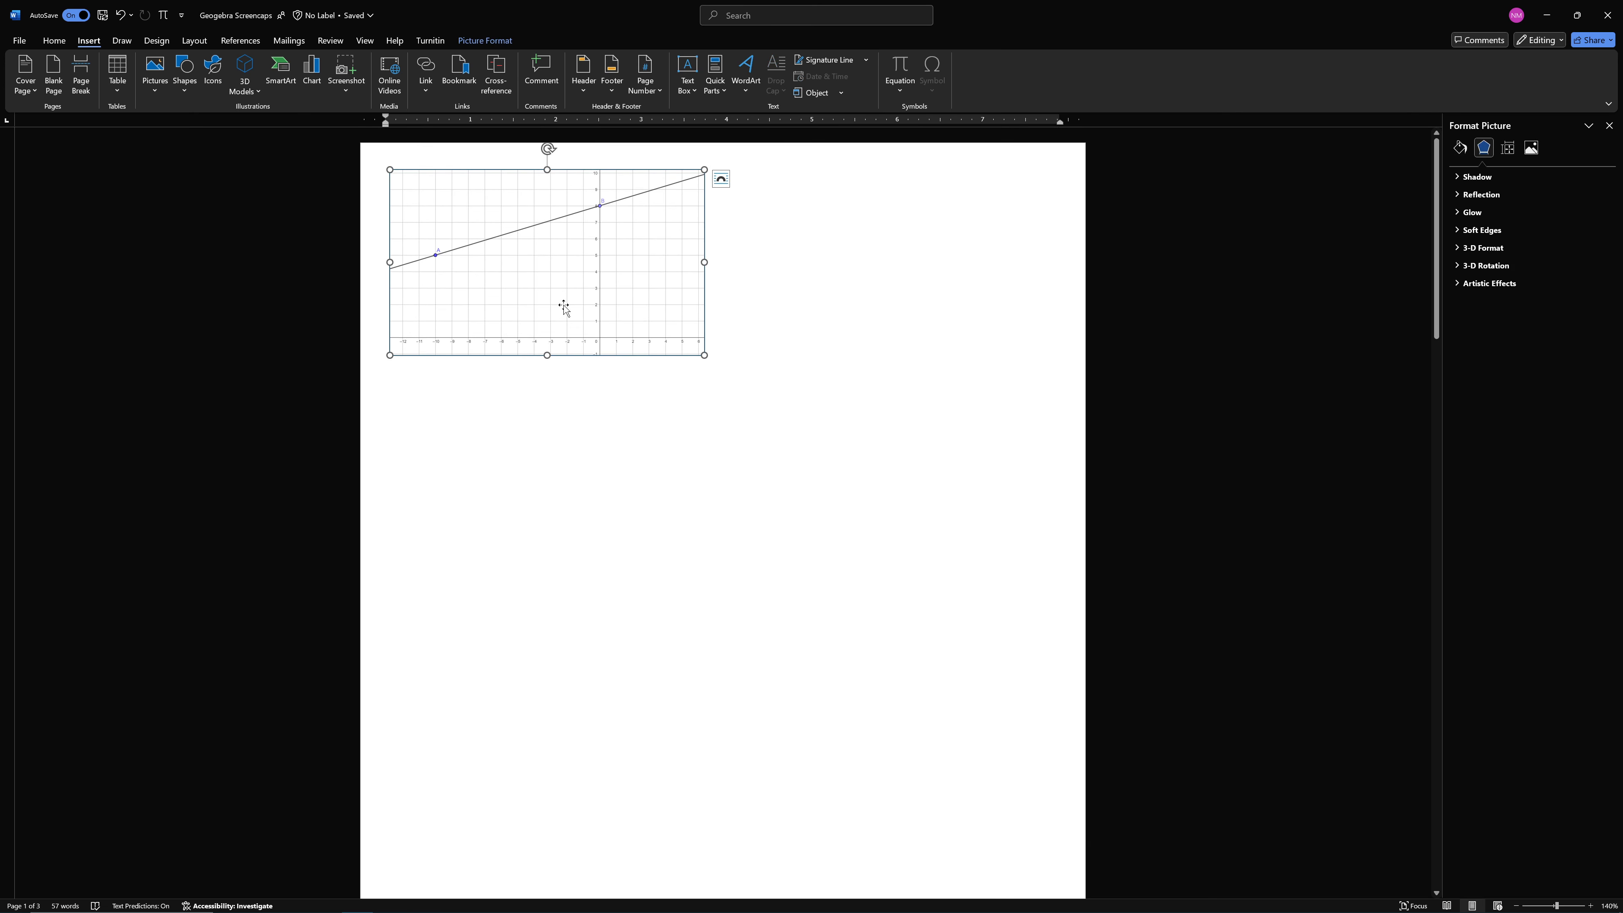
key("BackSpace")
scroll(723, 512, "down", 10)
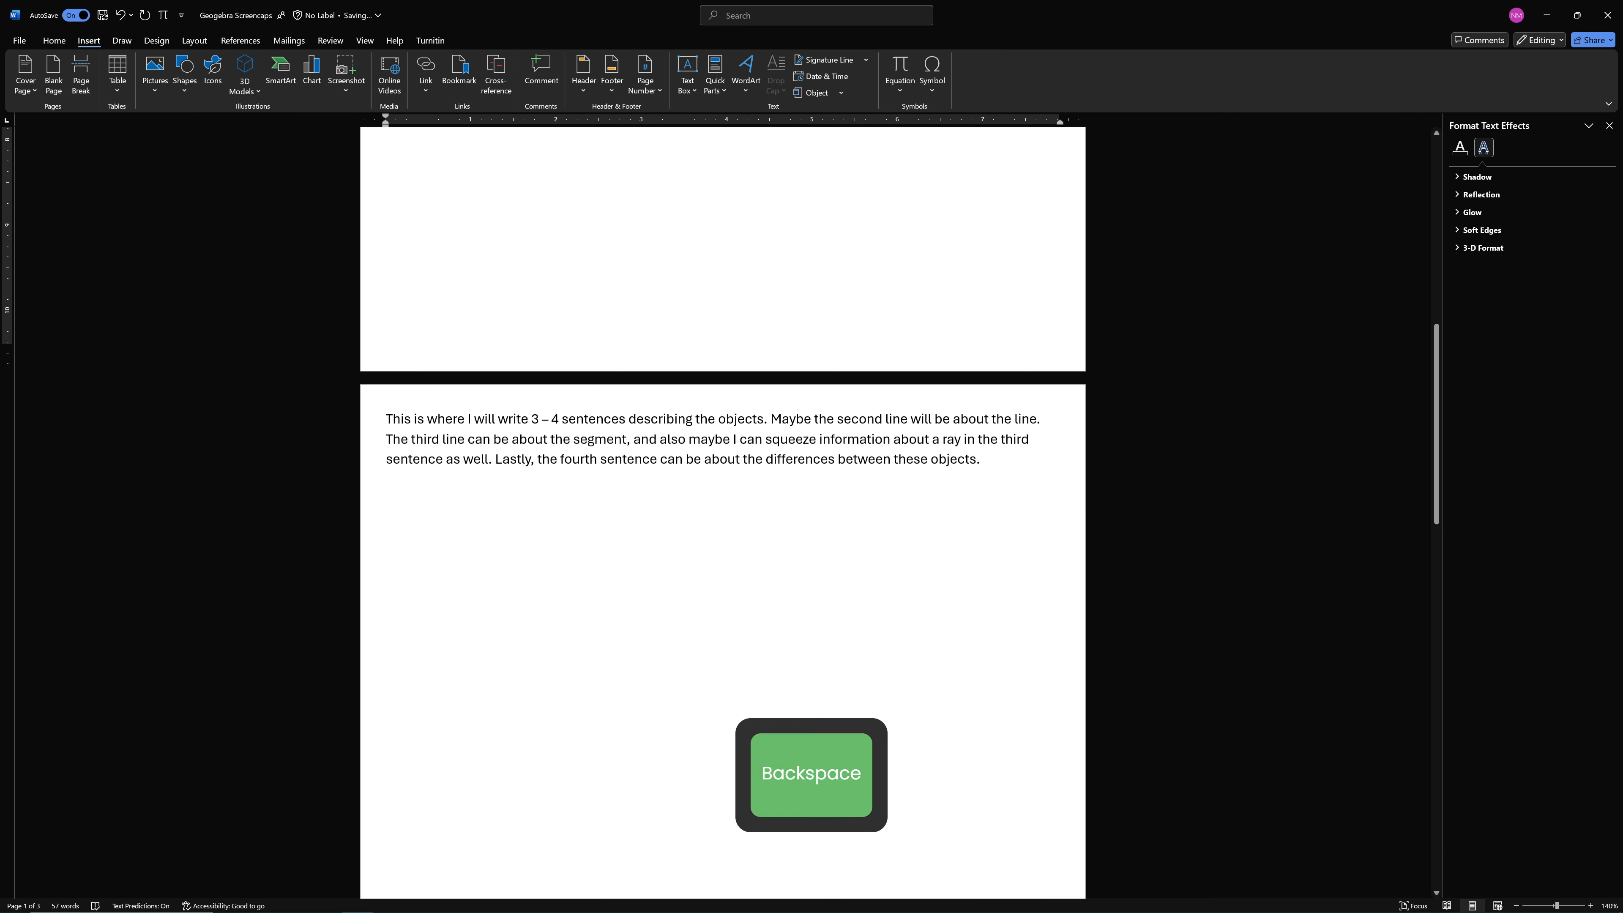
left_click_drag(989, 459, 192, 362)
key("BackSpace")
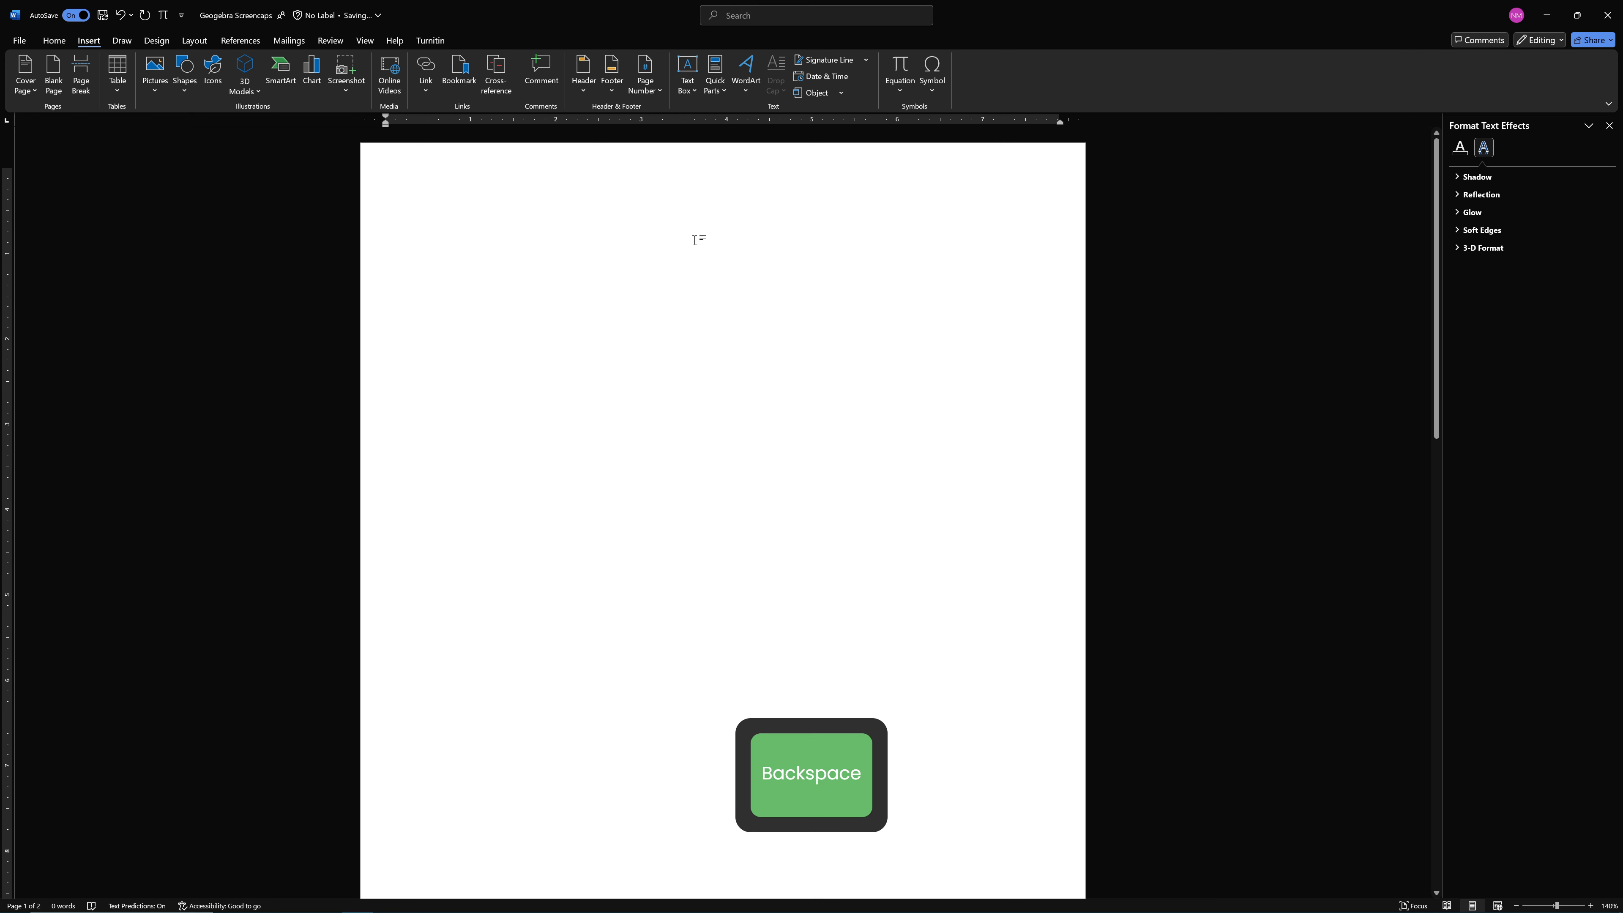
Switch to the assignment in Teams and review the optional right-triangle reflection task and the instructions for pasting screenshots into the Word document
key("alt+Tab")
key("alt+Tab")
key("alt+Tab")
key("alt+Tab")
key("alt+Tab")
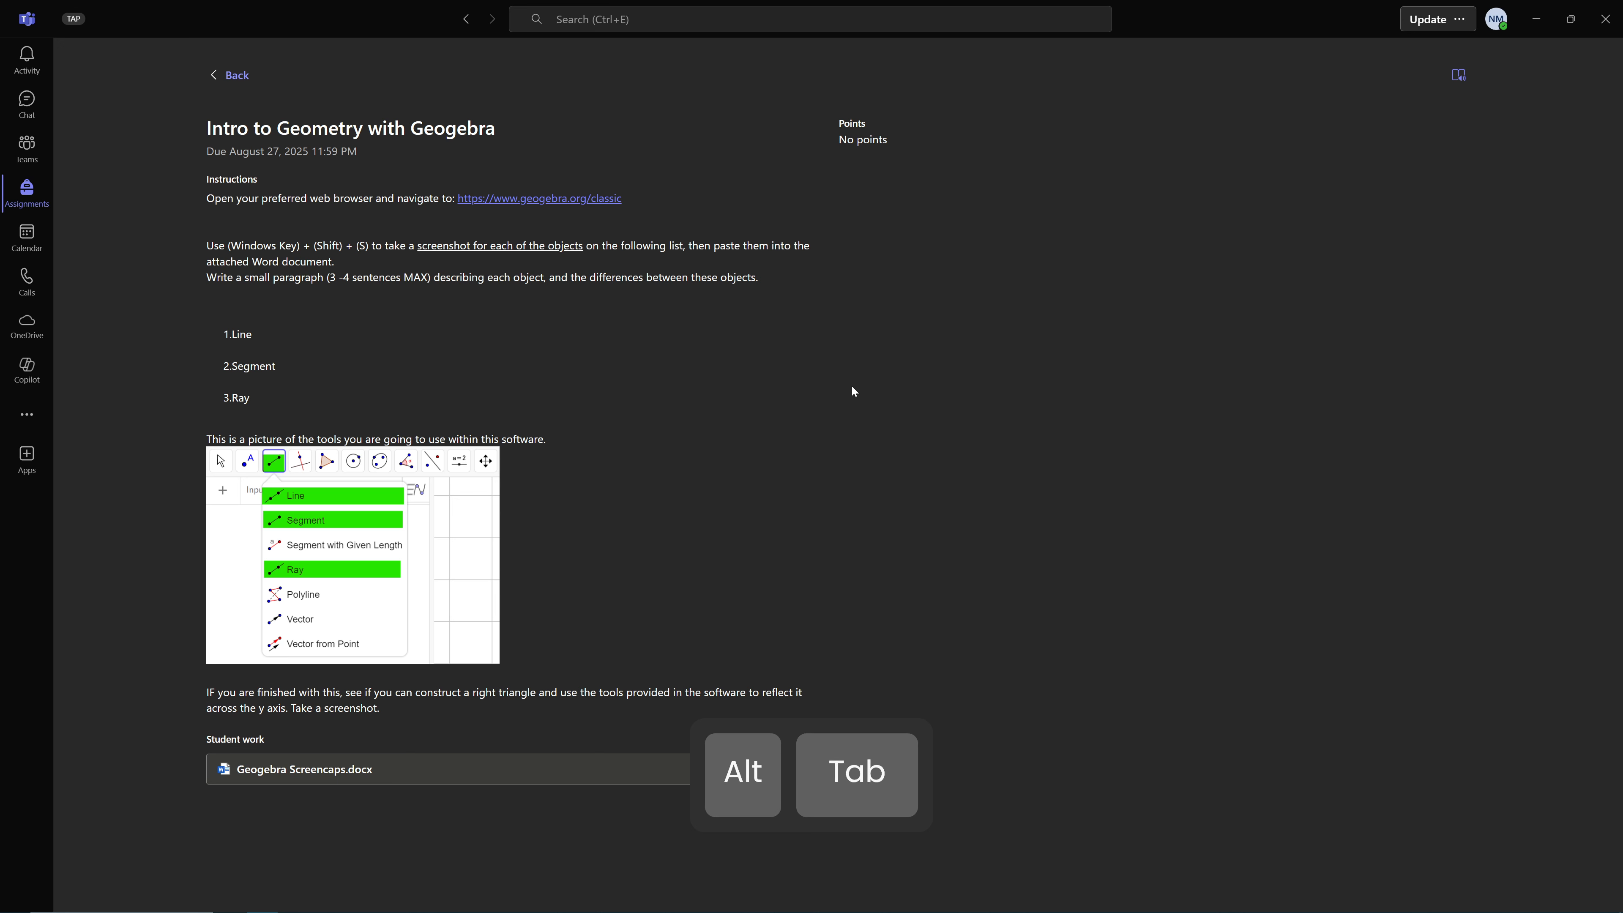
left_click_drag(383, 710, 207, 695)
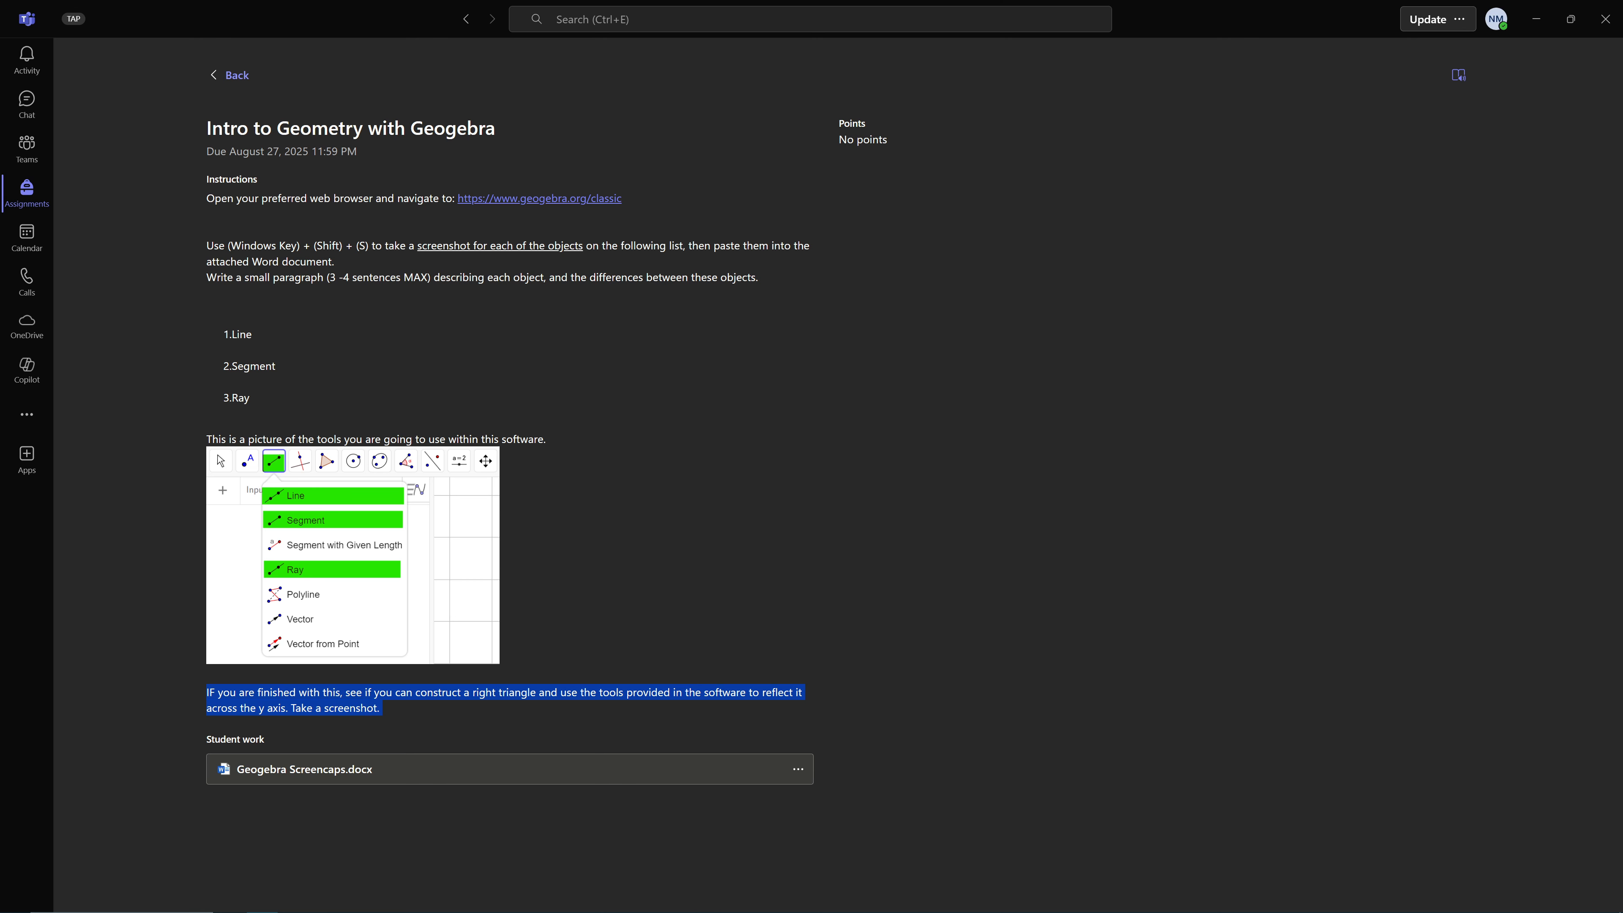
left_click(421, 711)
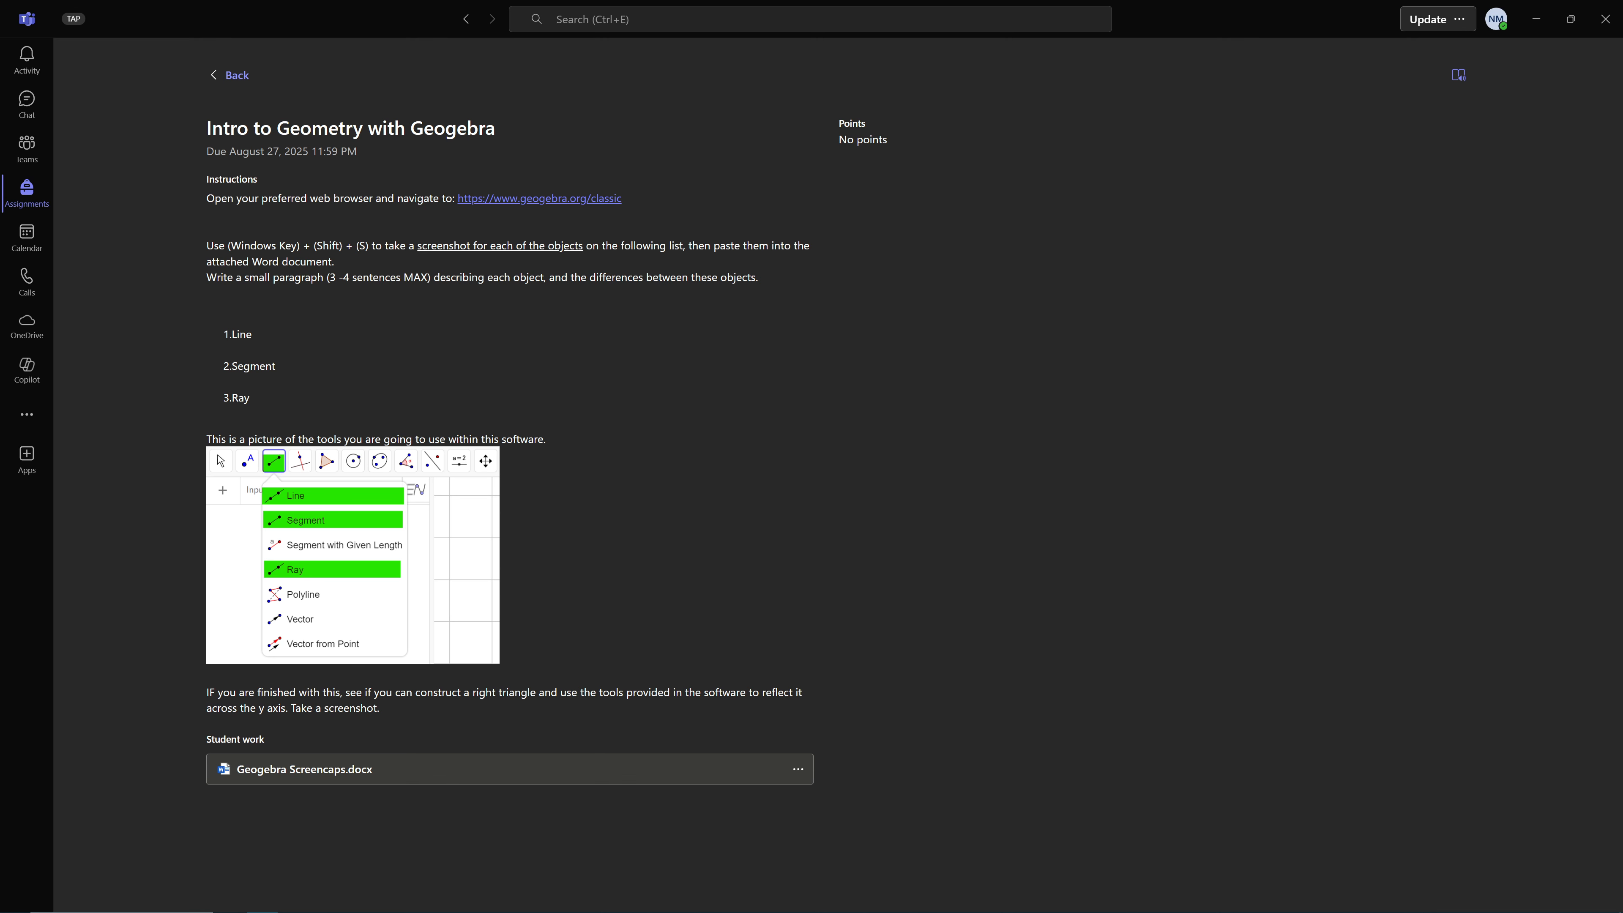
left_click_drag(381, 708, 208, 692)
left_click(440, 723)
left_click_drag(376, 708, 218, 705)
left_click(429, 718)
left_click_drag(720, 246, 734, 246)
left_click(791, 317)
left_click_drag(713, 247, 741, 254)
left_click(821, 363)
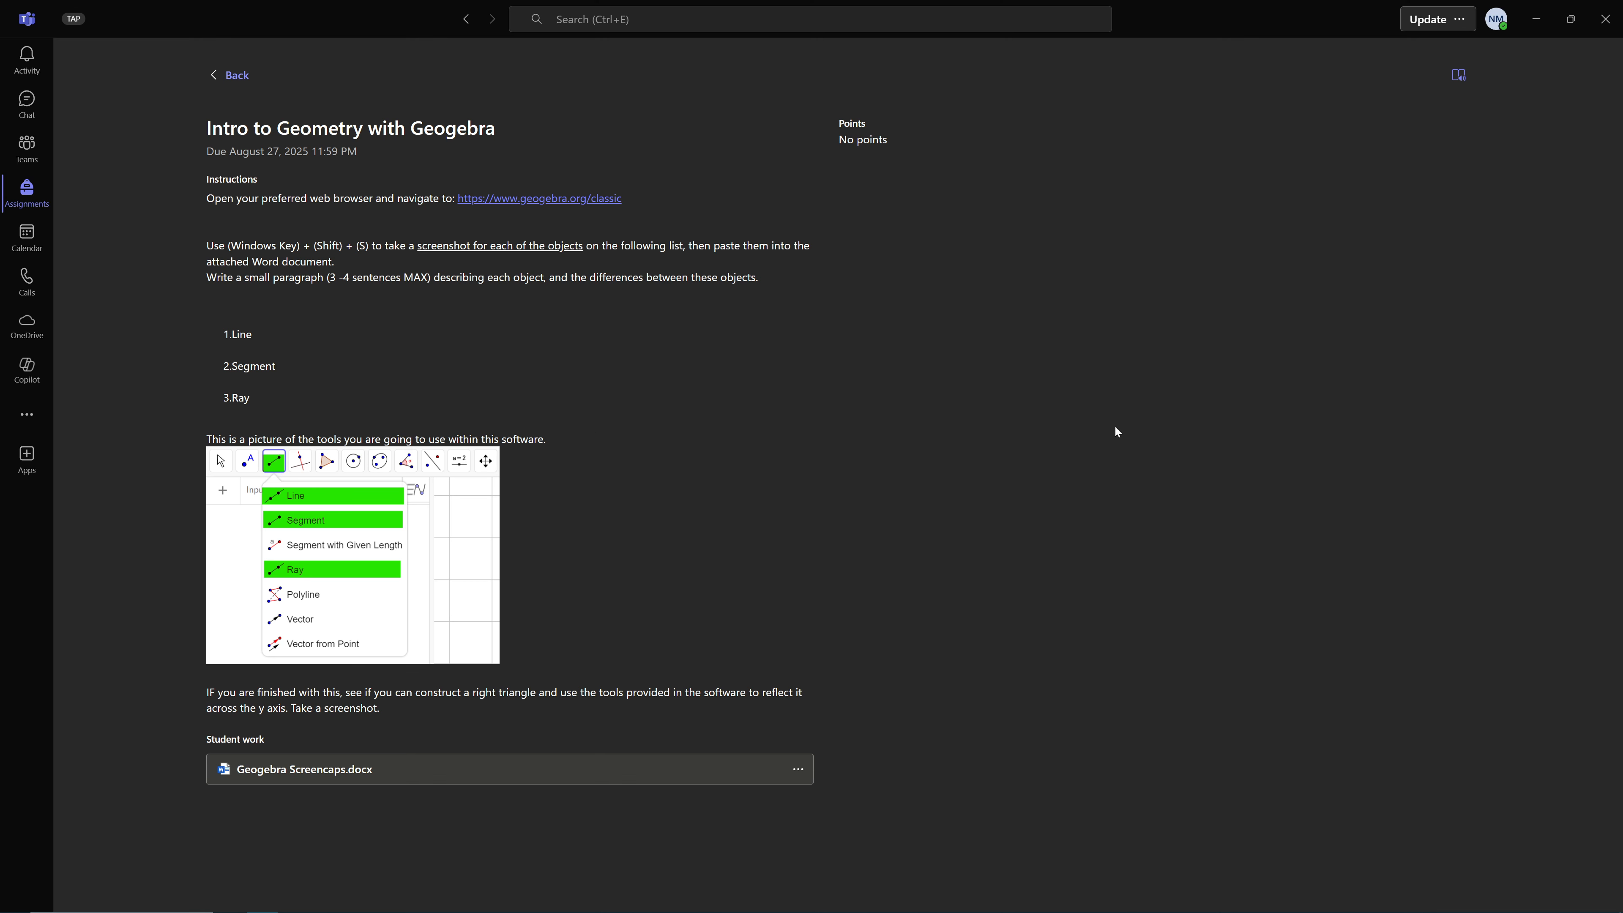